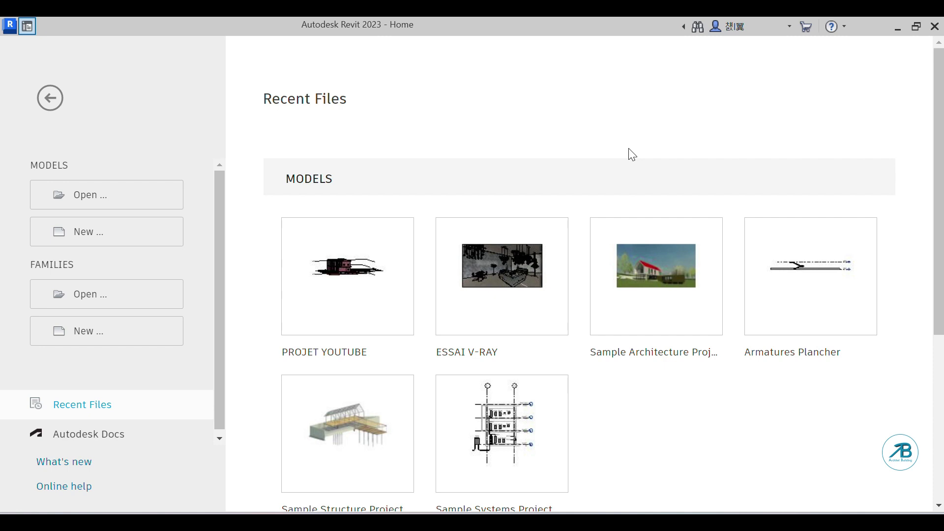
Open the recent model PROJET YOUTUBE.
{"action": "left_click", "coordinate": [365, 285]}
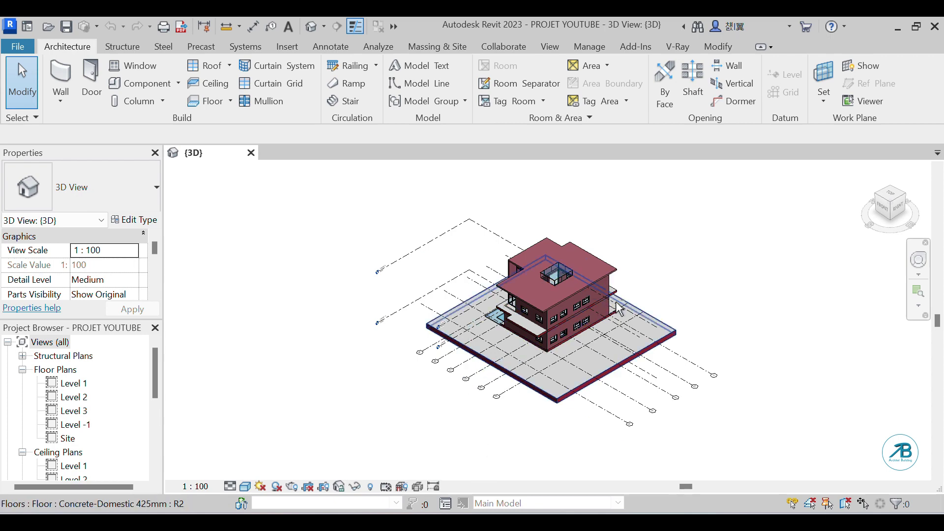
Examine the glass entrance steps and the glazed patio opening in the roof of the 3D house model.
{"action": "middle_click_drag", "start_coordinate": [571, 345], "coordinate": [519, 322], "text": "shift"}
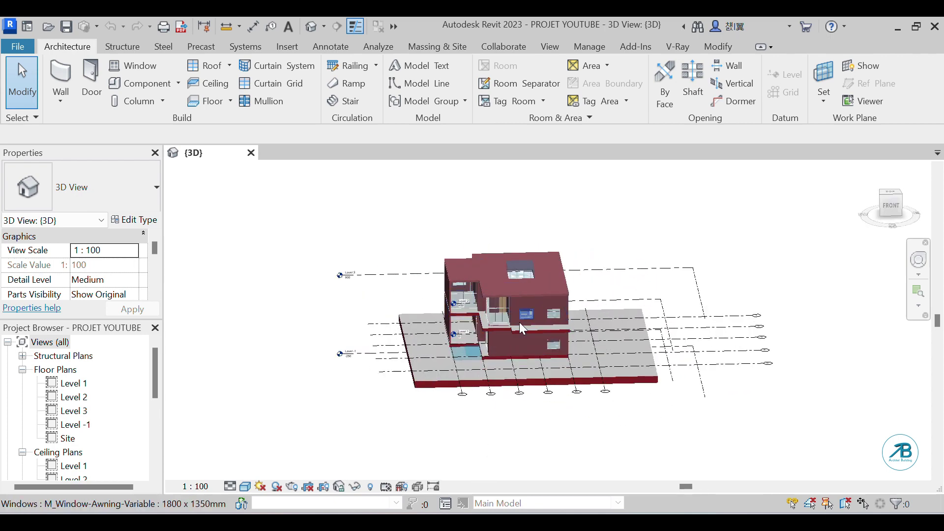
{"action": "scroll", "coordinate": [518, 320], "scroll_direction": "up", "scroll_amount": 8}
{"action": "scroll", "coordinate": [426, 415], "scroll_direction": "down", "scroll_amount": 8}
{"action": "middle_click_drag", "start_coordinate": [426, 415], "coordinate": [450, 347], "text": "shift"}
{"action": "scroll", "coordinate": [406, 427], "scroll_direction": "up", "scroll_amount": 10}
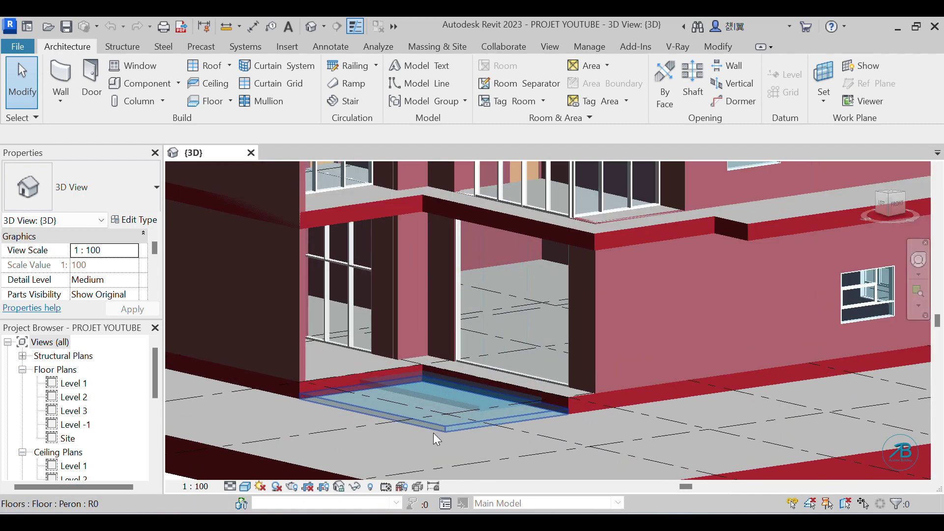
{"action": "scroll", "coordinate": [385, 414], "scroll_direction": "down", "scroll_amount": 3}
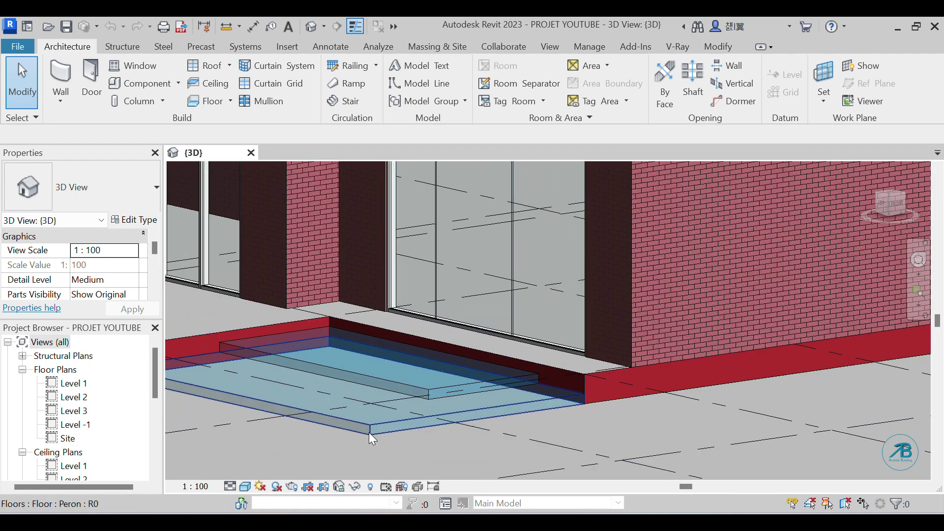
{"action": "scroll", "coordinate": [370, 430], "scroll_direction": "up", "scroll_amount": 3}
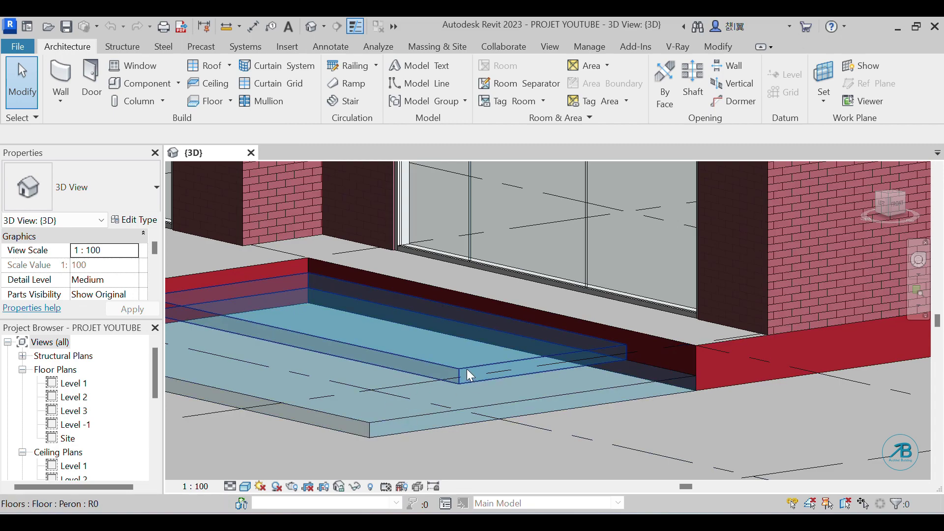
{"action": "middle_click_drag", "start_coordinate": [463, 375], "coordinate": [443, 374], "text": "shift"}
{"action": "scroll", "coordinate": [397, 447], "scroll_direction": "down", "scroll_amount": 5}
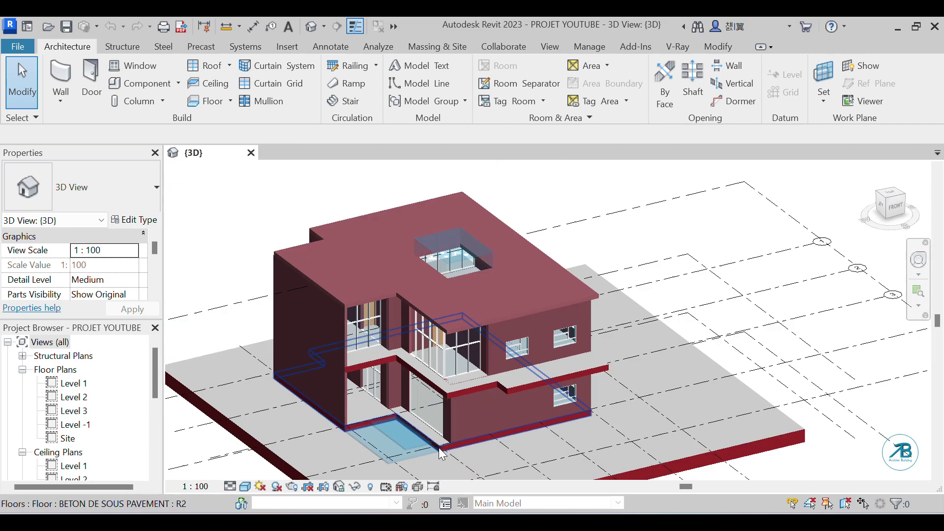
{"action": "scroll", "coordinate": [443, 370], "scroll_direction": "down", "scroll_amount": 3}
{"action": "scroll", "coordinate": [448, 373], "scroll_direction": "up", "scroll_amount": 4}
{"action": "scroll", "coordinate": [433, 326], "scroll_direction": "up", "scroll_amount": 8}
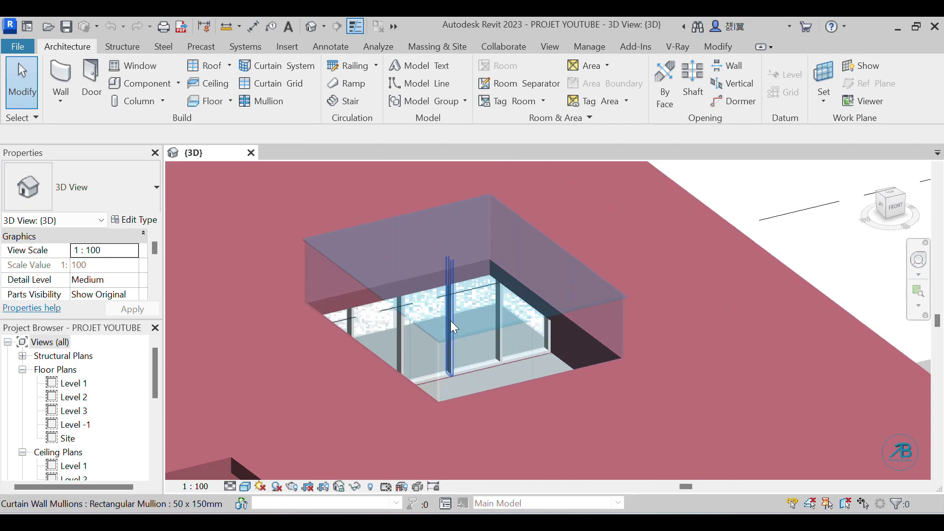
{"action": "scroll", "coordinate": [524, 296], "scroll_direction": "down", "scroll_amount": 8}
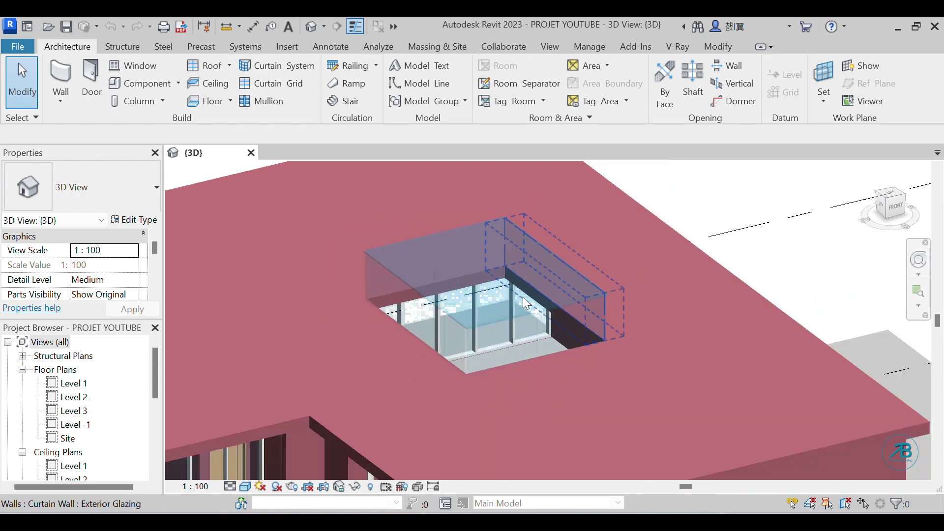
{"action": "scroll", "coordinate": [447, 380], "scroll_direction": "up", "scroll_amount": 8}
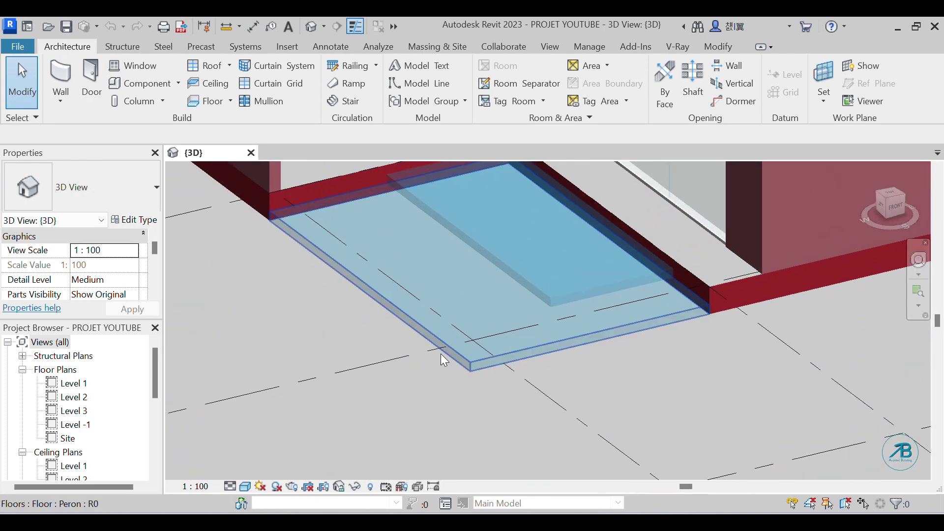
{"action": "scroll", "coordinate": [495, 413], "scroll_direction": "down", "scroll_amount": 3}
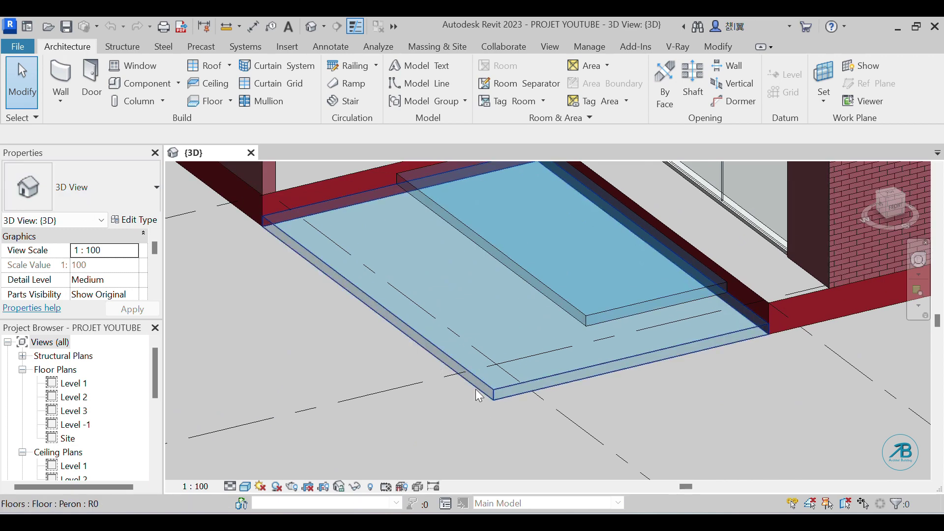
Select the two entrance step slabs to check their floor type, then clear the selection.
{"action": "left_click", "coordinate": [559, 351]}
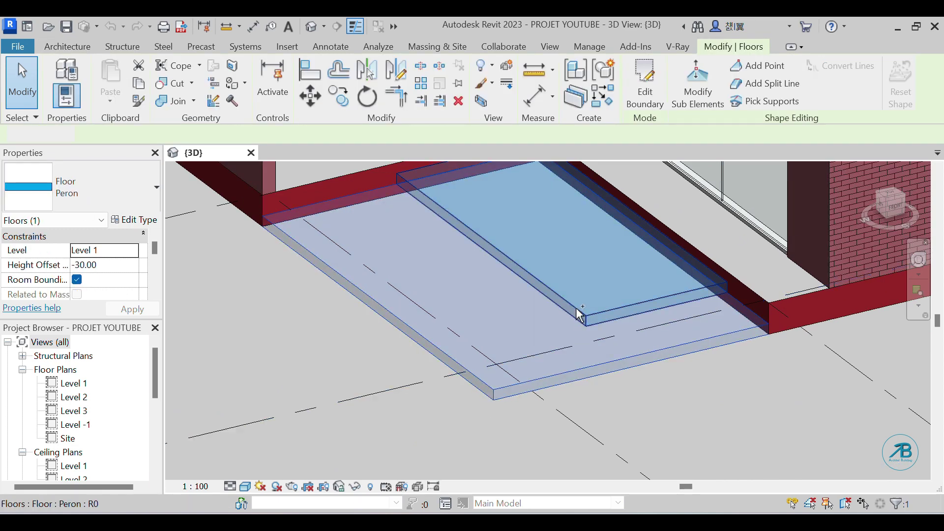
{"action": "left_click", "coordinate": [578, 313], "text": "ctrl"}
{"action": "scroll", "coordinate": [489, 417], "scroll_direction": "down", "scroll_amount": 6}
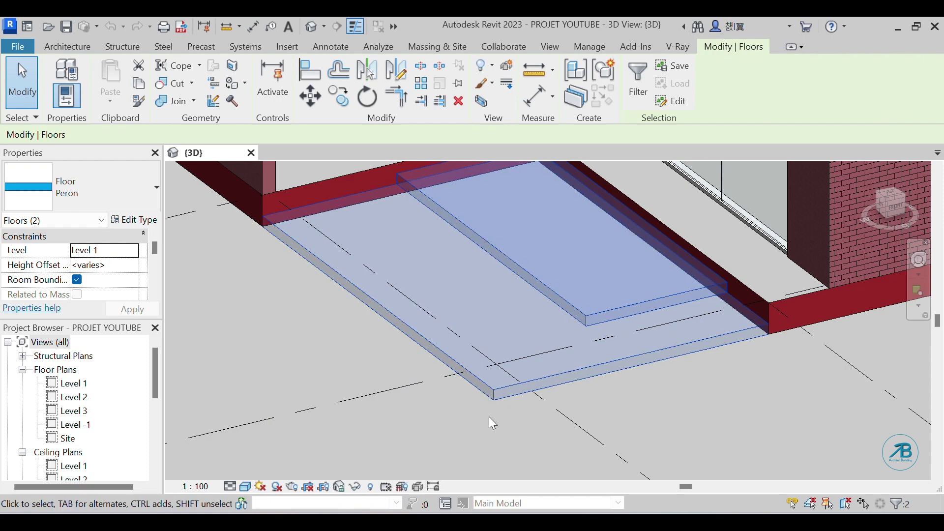
{"action": "scroll", "coordinate": [481, 447], "scroll_direction": "down", "scroll_amount": 2}
{"action": "key", "text": "Escape"}
Check the floor type of the glass slab covering the roof patio and deselect it.
{"action": "scroll", "coordinate": [488, 354], "scroll_direction": "up", "scroll_amount": 10}
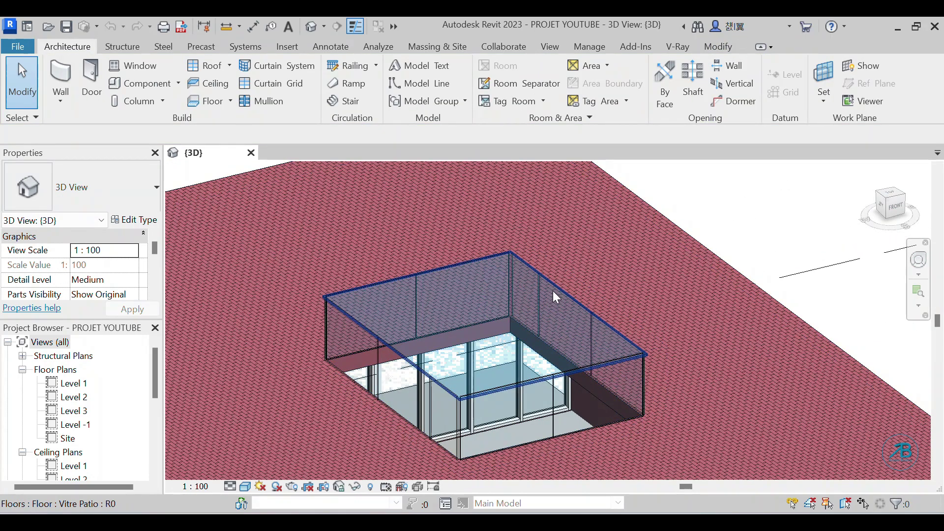
{"action": "left_click", "coordinate": [553, 291]}
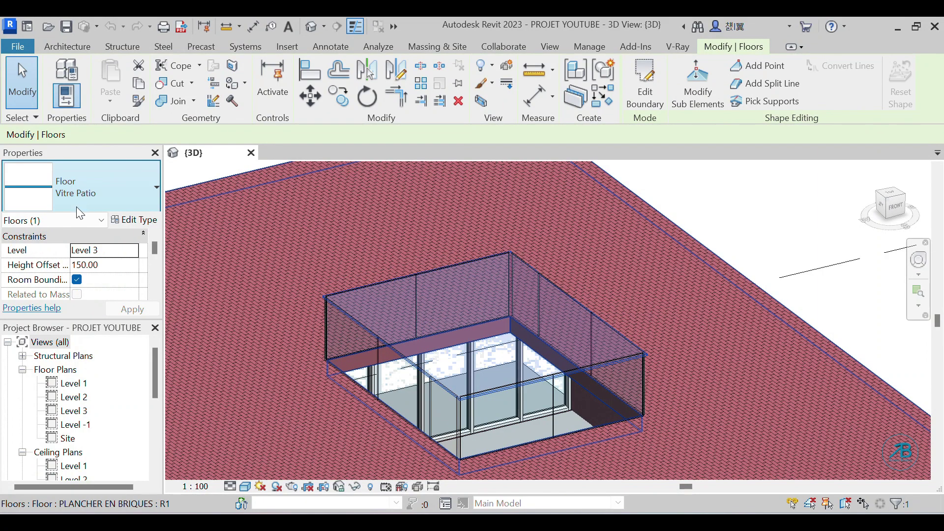
{"action": "scroll", "coordinate": [280, 335], "scroll_direction": "down", "scroll_amount": 8}
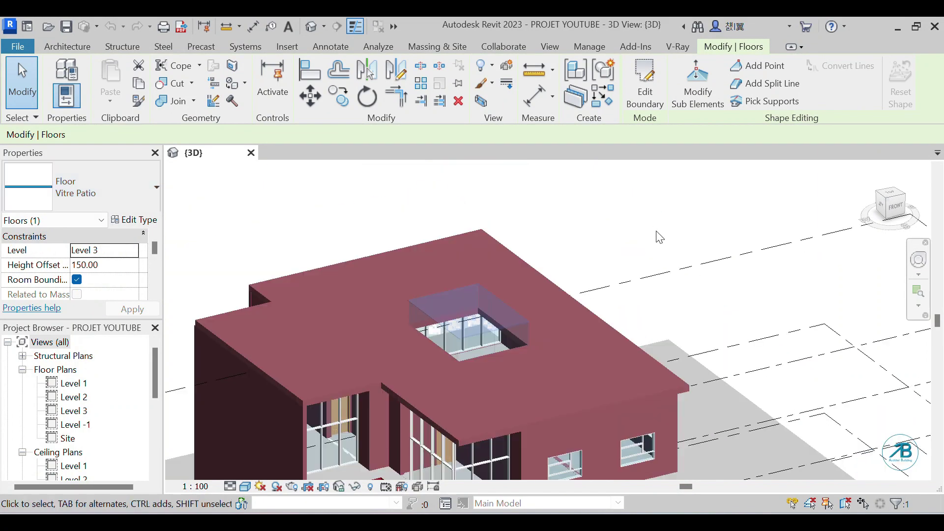
{"action": "key", "text": "Escape"}
Select both entrance step slabs and open the layer structure of their Peron floor type for editing.
{"action": "scroll", "coordinate": [468, 413], "scroll_direction": "up", "scroll_amount": 3}
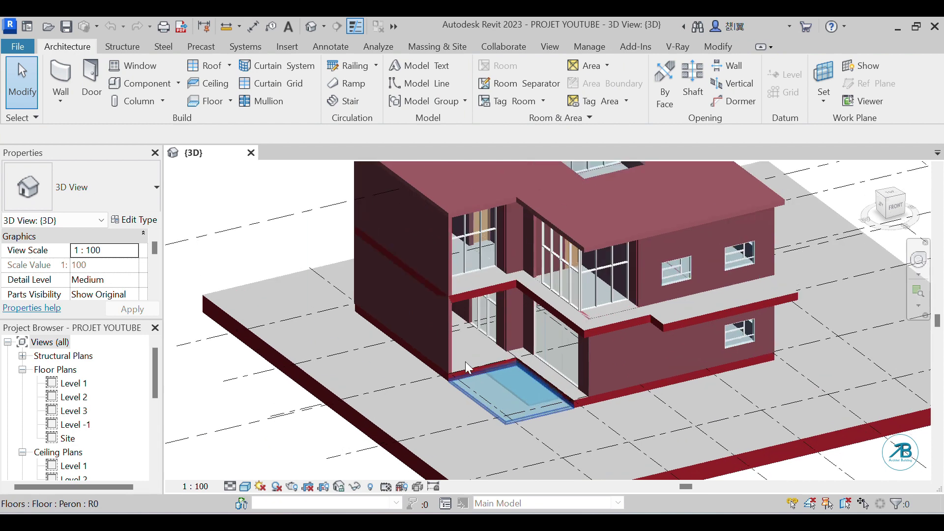
{"action": "scroll", "coordinate": [538, 401], "scroll_direction": "up", "scroll_amount": 4}
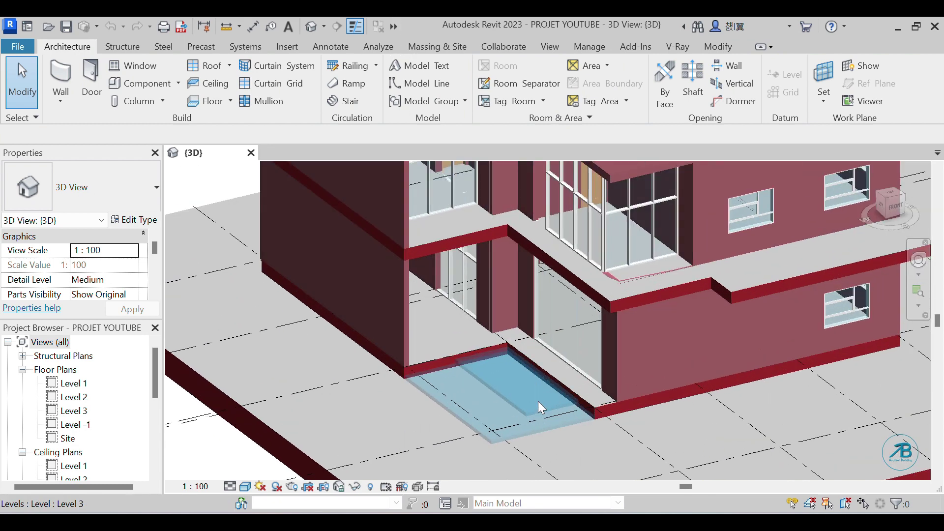
{"action": "scroll", "coordinate": [447, 464], "scroll_direction": "up", "scroll_amount": 2}
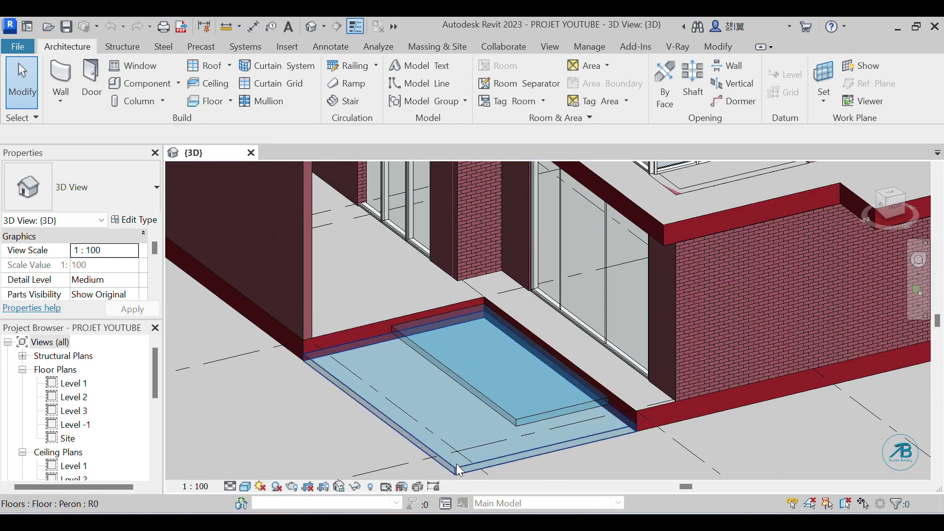
{"action": "left_click", "coordinate": [511, 417]}
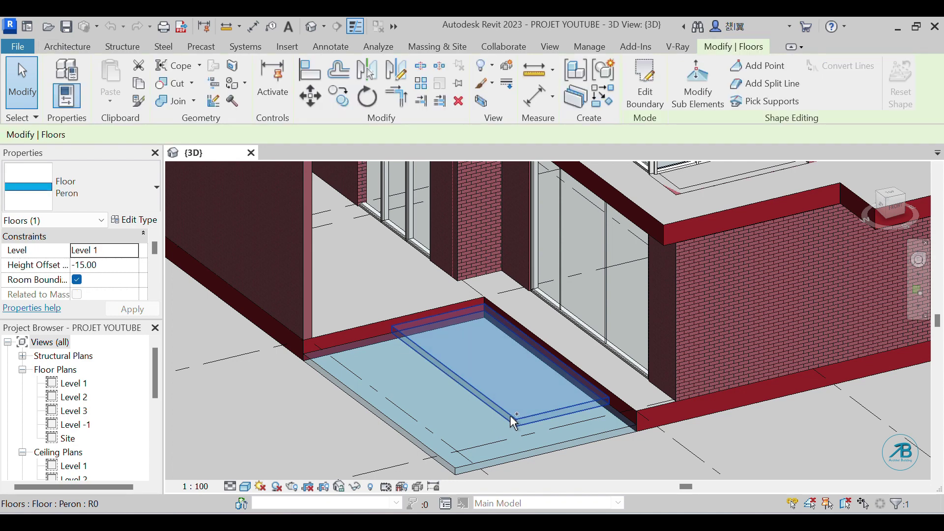
{"action": "left_click", "coordinate": [458, 470], "text": "ctrl"}
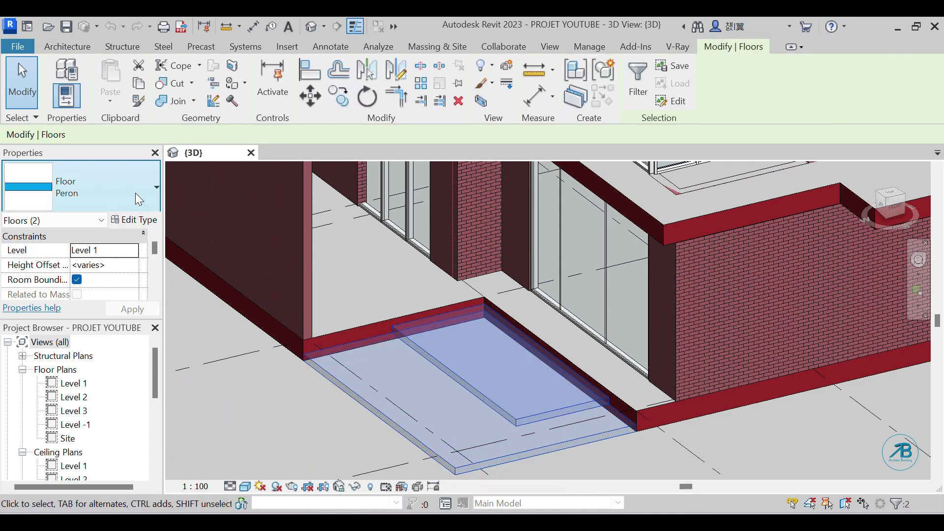
{"action": "left_click", "coordinate": [152, 224]}
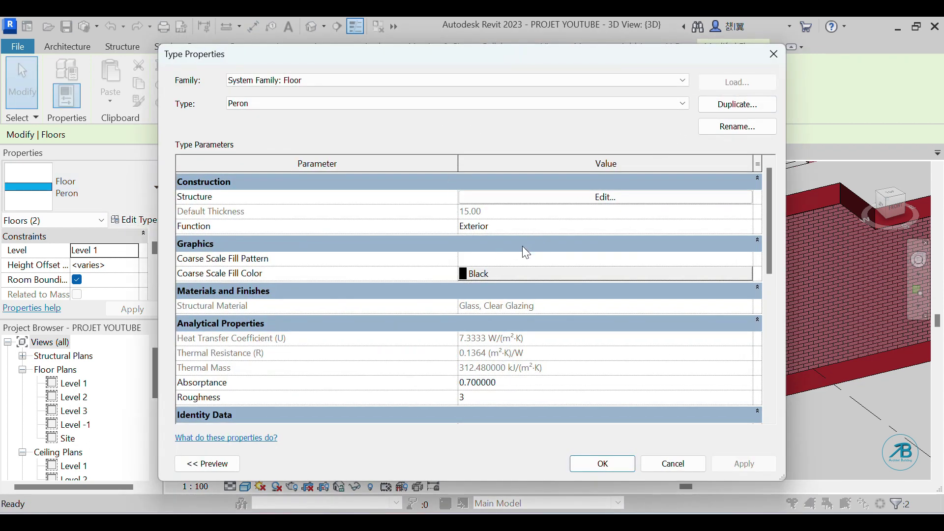
{"action": "left_click", "coordinate": [598, 197]}
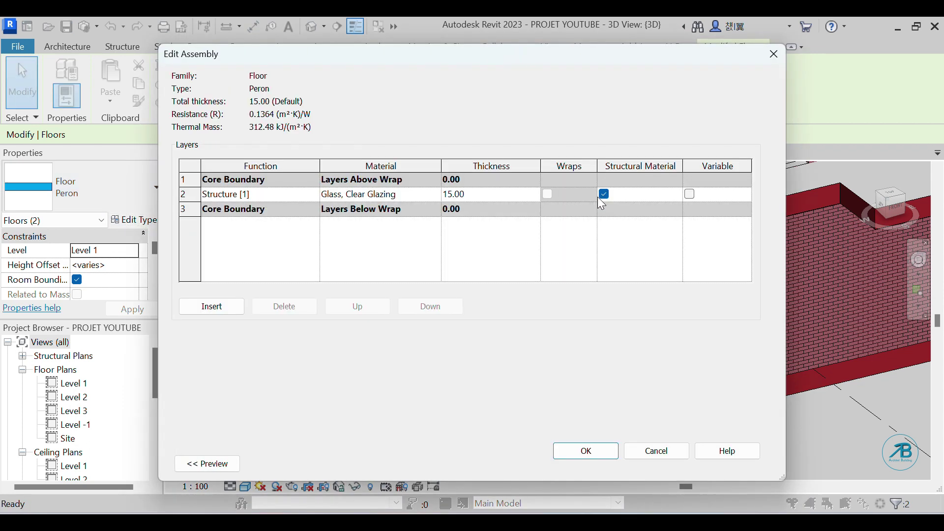
Change the Peron floor's structure layer material to Concrete, Cast In Situ, apply the type changes and deselect the slabs.
{"action": "left_click", "coordinate": [439, 194]}
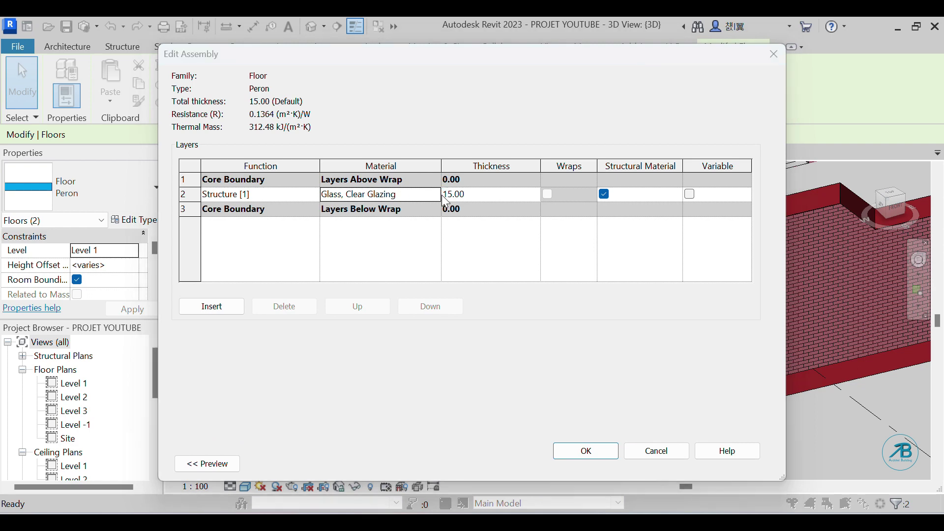
{"action": "left_click", "coordinate": [442, 194]}
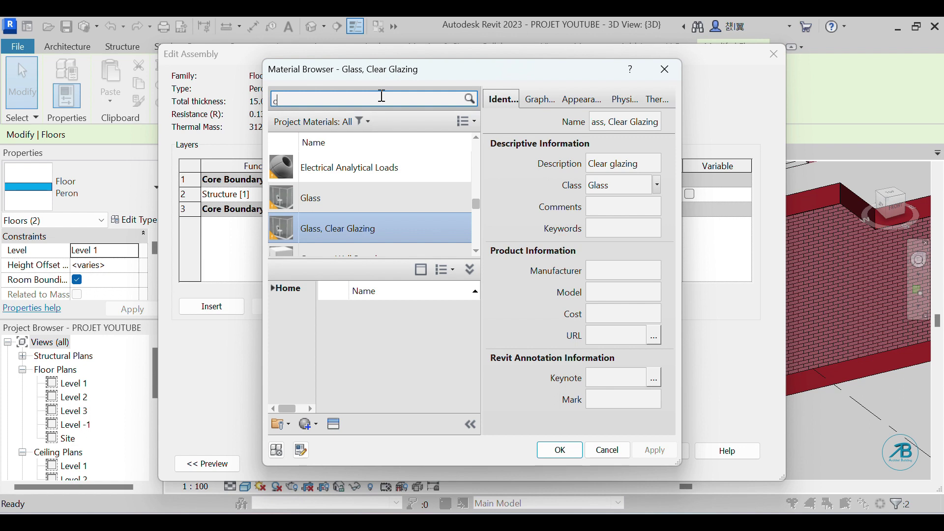
{"action": "type", "text": "concrete"}
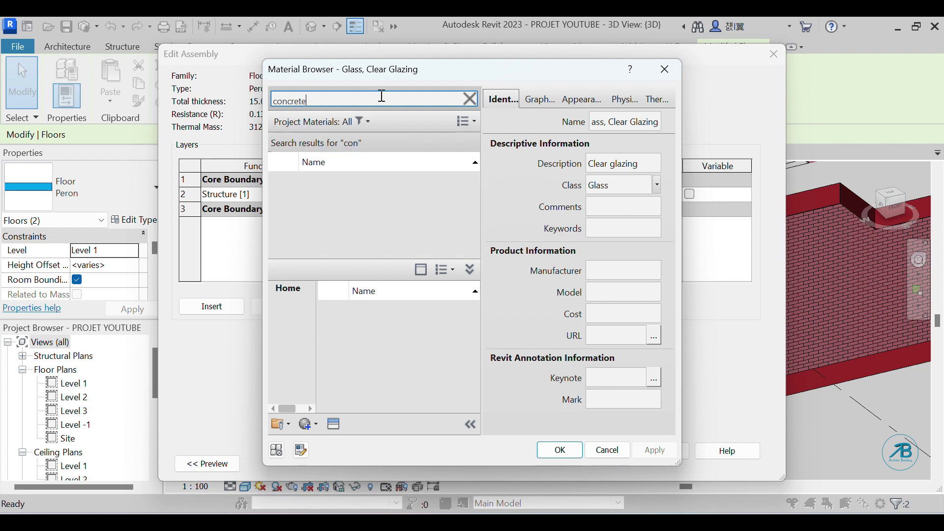
{"action": "left_click", "coordinate": [364, 243]}
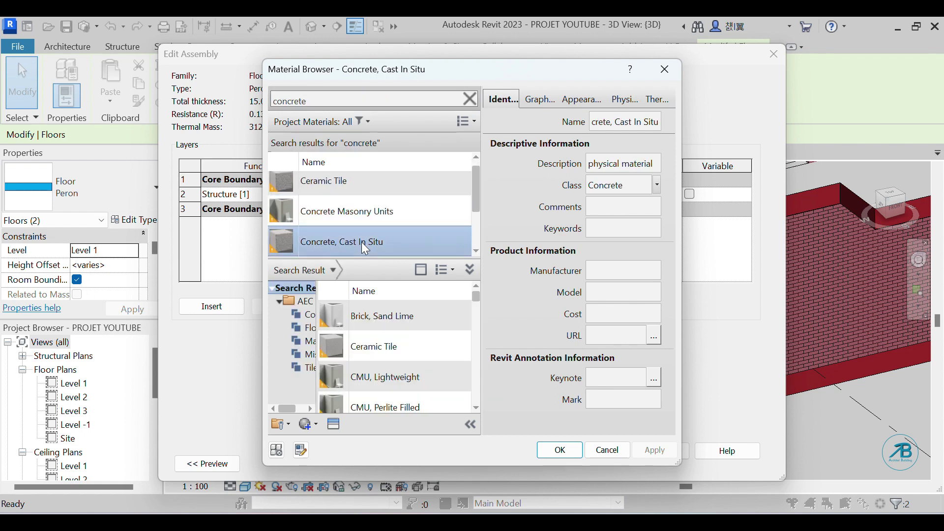
{"action": "left_click", "coordinate": [561, 450]}
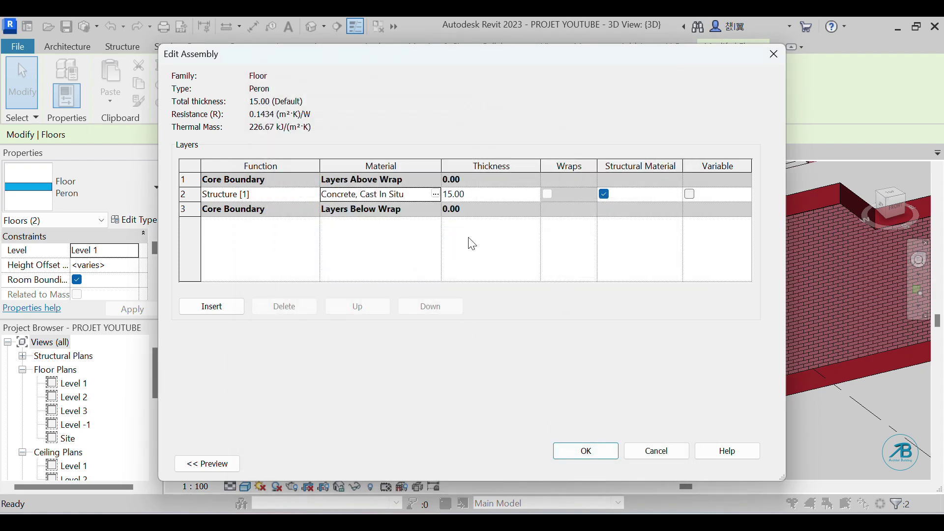
{"action": "left_click", "coordinate": [581, 456]}
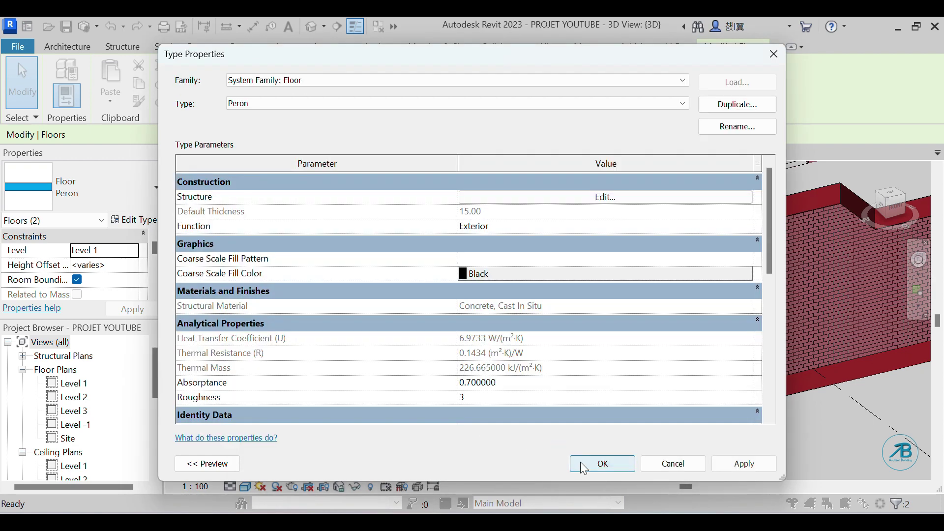
{"action": "left_click", "coordinate": [745, 464]}
{"action": "left_click", "coordinate": [603, 463]}
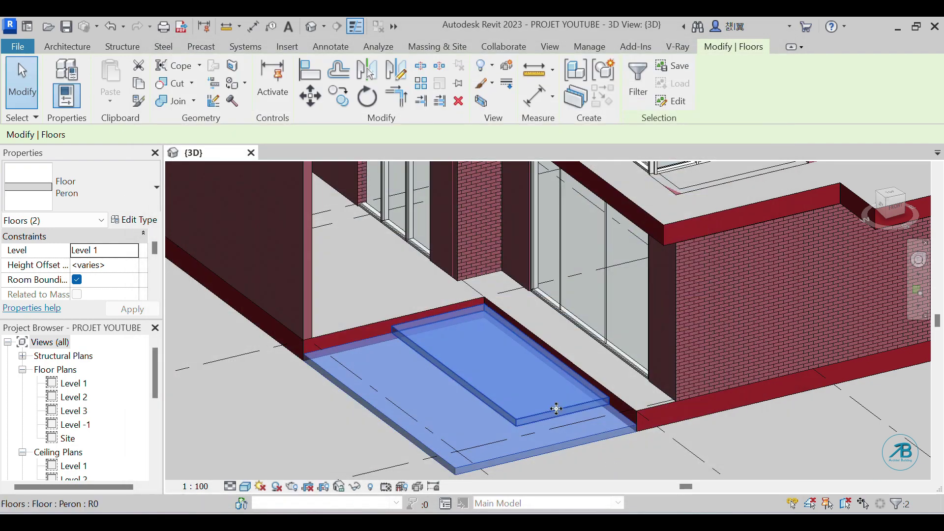
{"action": "scroll", "coordinate": [556, 409], "scroll_direction": "down", "scroll_amount": 6}
{"action": "key", "text": "Escape"}
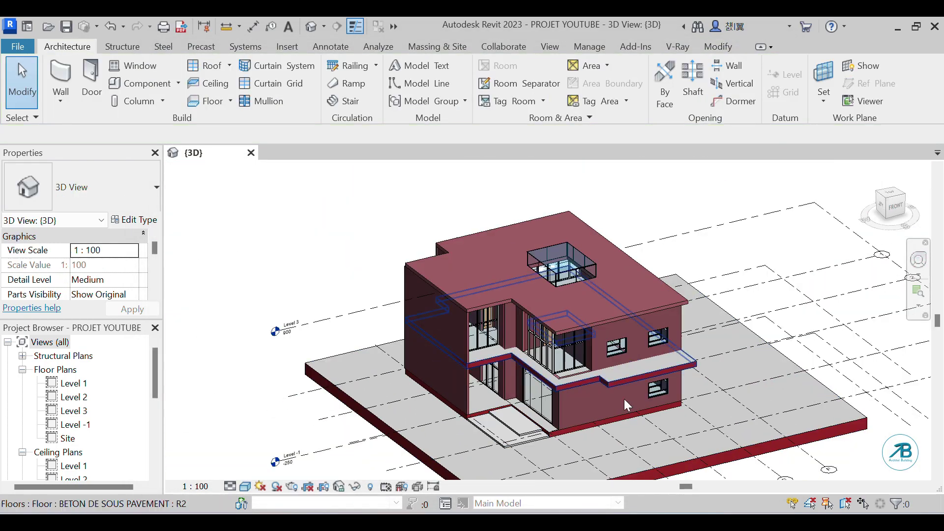
Examine the entrance steps with their concrete material and the glazed patio opening in the roof.
{"action": "scroll", "coordinate": [556, 418], "scroll_direction": "up", "scroll_amount": 2}
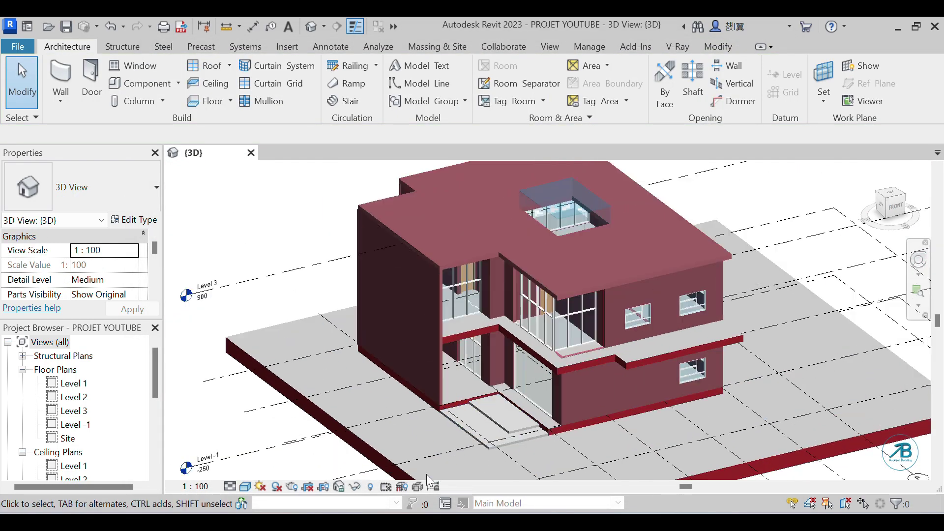
{"action": "scroll", "coordinate": [522, 393], "scroll_direction": "up", "scroll_amount": 3}
{"action": "scroll", "coordinate": [542, 244], "scroll_direction": "down", "scroll_amount": 1}
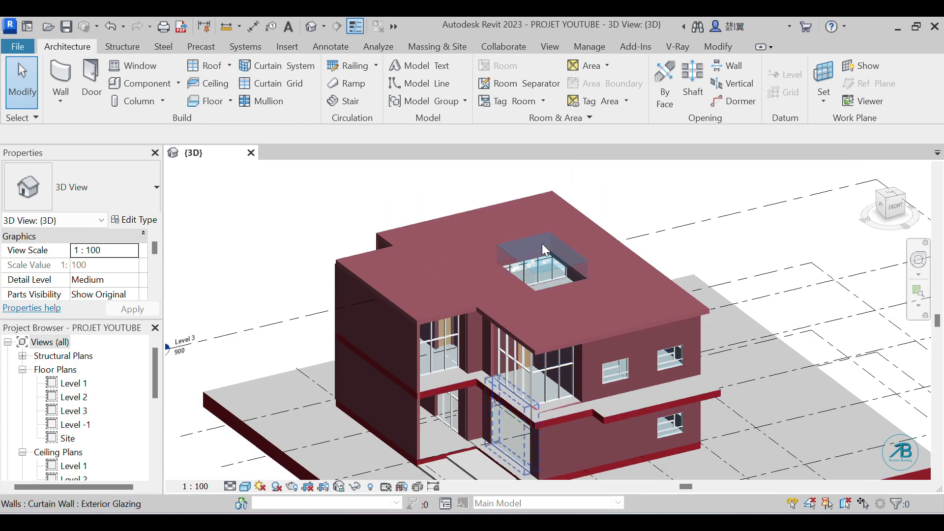
{"action": "scroll", "coordinate": [542, 243], "scroll_direction": "up", "scroll_amount": 6}
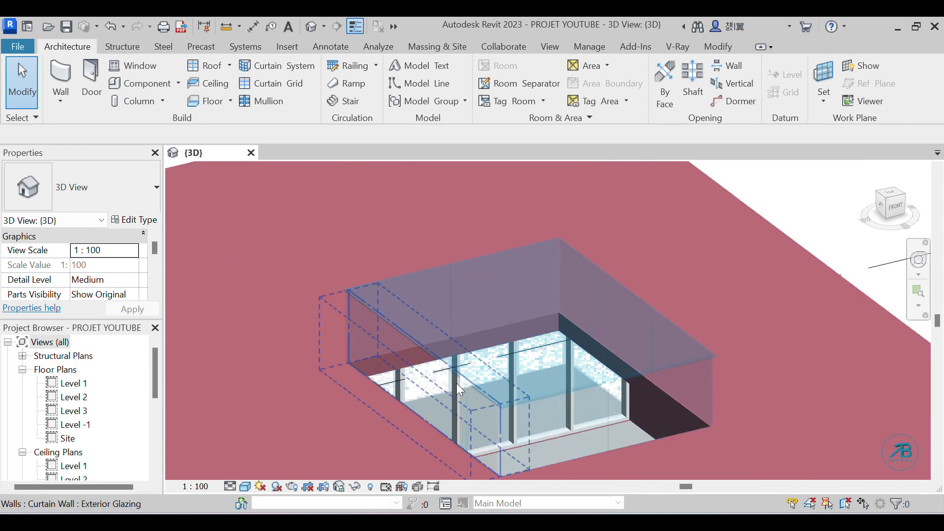
{"action": "scroll", "coordinate": [509, 234], "scroll_direction": "down", "scroll_amount": 2}
{"action": "scroll", "coordinate": [529, 246], "scroll_direction": "down", "scroll_amount": 4}
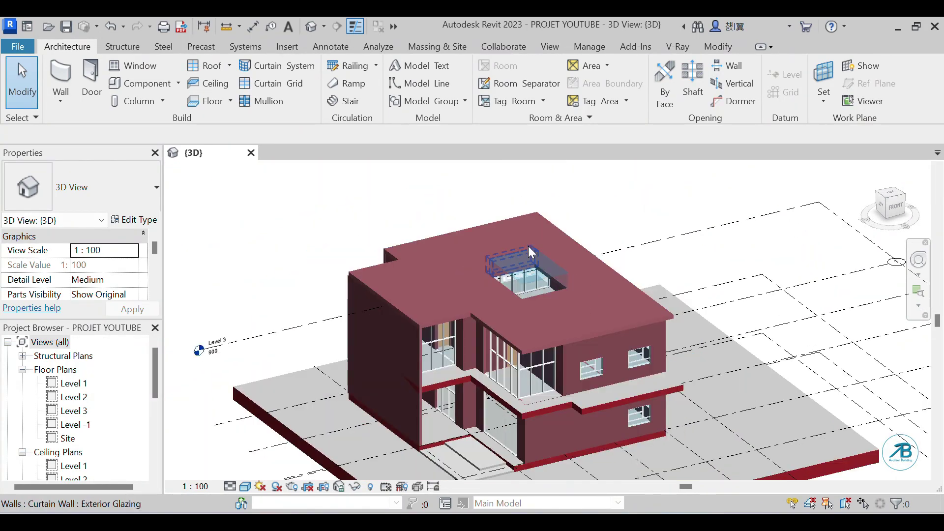
{"action": "scroll", "coordinate": [518, 459], "scroll_direction": "up", "scroll_amount": 5}
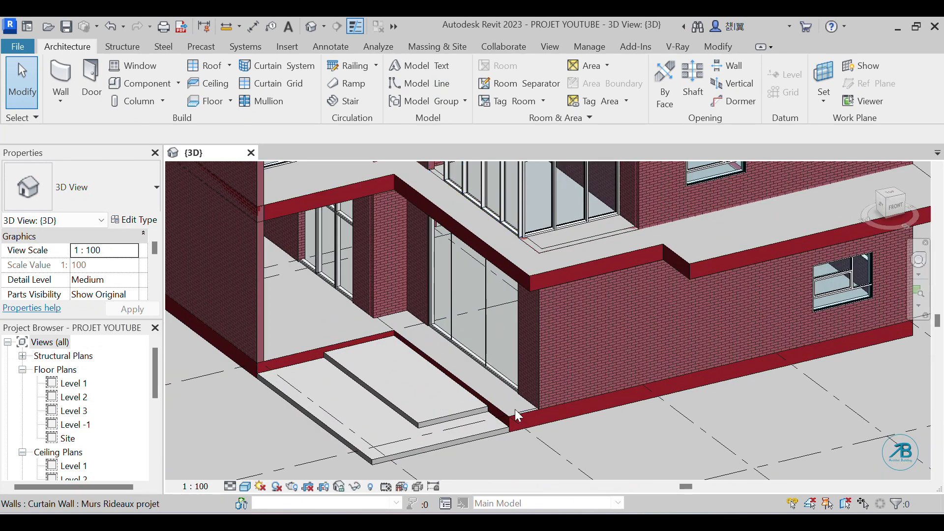
Check the entrance facade in 3D, and open the Level 1 and Level 2 floor plans.
{"action": "scroll", "coordinate": [518, 415], "scroll_direction": "down", "scroll_amount": 2}
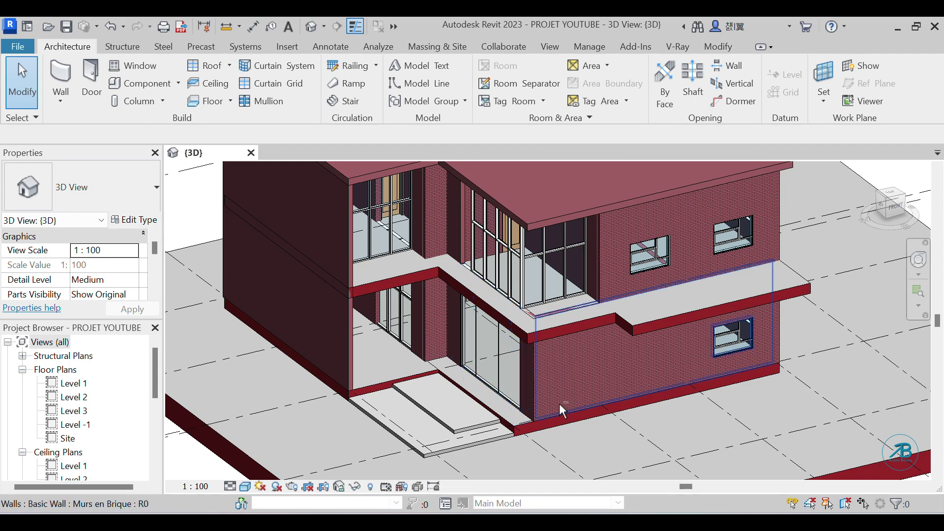
{"action": "mouse_move", "coordinate": [562, 410]}
{"action": "middle_mouse_down", "text": "shift"}
{"action": "mouse_move", "coordinate": [491, 362]}
{"action": "mouse_move", "coordinate": [507, 358]}
{"action": "mouse_move", "coordinate": [558, 416]}
{"action": "middle_mouse_up", "text": "shift"}
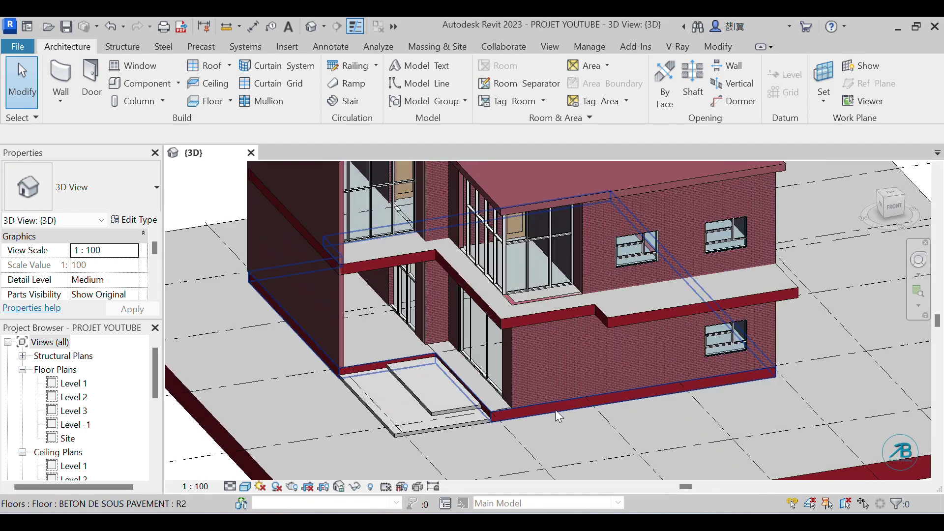
{"action": "scroll", "coordinate": [519, 375], "scroll_direction": "down", "scroll_amount": 4}
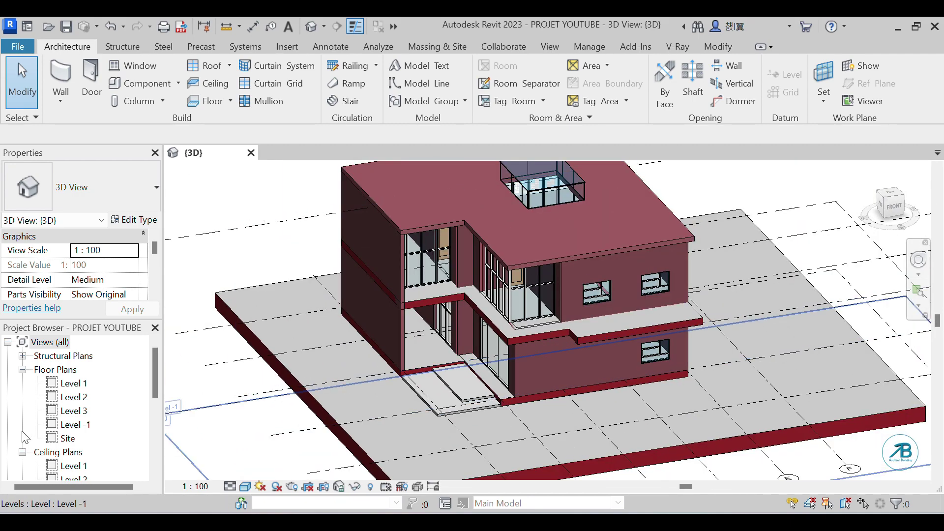
{"action": "double_click", "coordinate": [73, 384]}
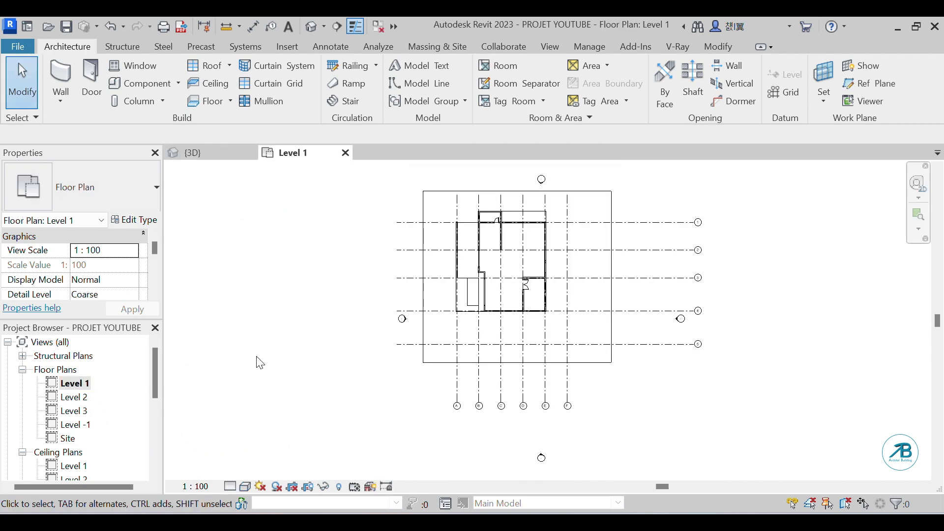
{"action": "double_click", "coordinate": [68, 399]}
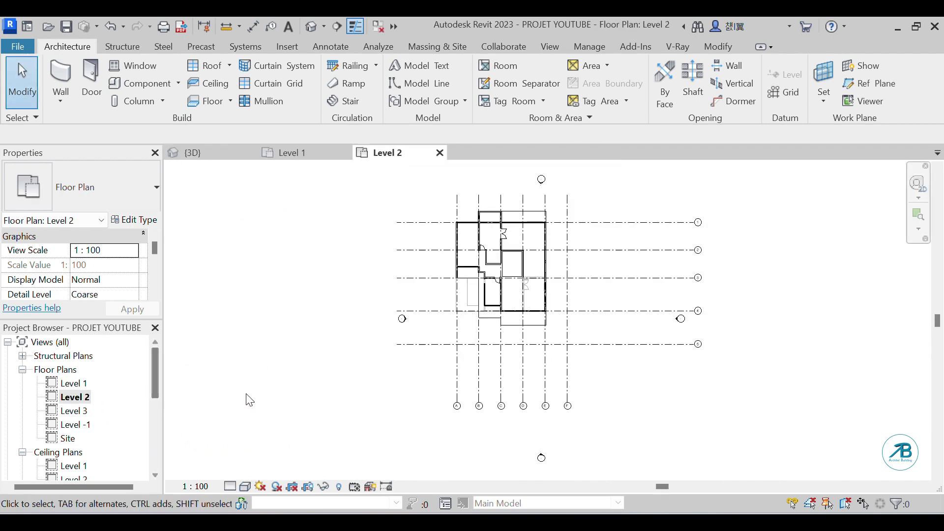
Place an M_Single-Flush 0813 x 2134mm door on Level 2 in the grid 1 wall of the small projecting room, near grid C.
{"action": "scroll", "coordinate": [492, 214], "scroll_direction": "up", "scroll_amount": 6}
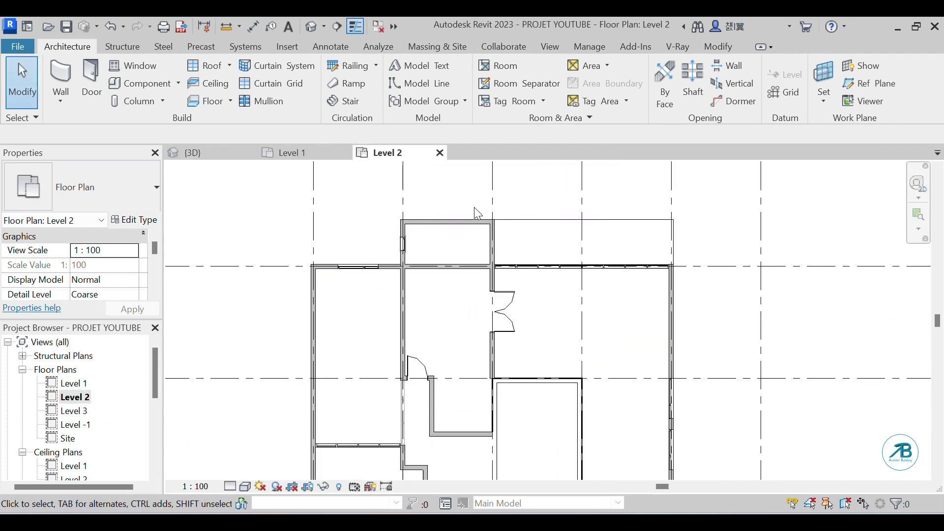
{"action": "scroll", "coordinate": [475, 212], "scroll_direction": "up", "scroll_amount": 3}
{"action": "scroll", "coordinate": [493, 253], "scroll_direction": "down", "scroll_amount": 2}
{"action": "scroll", "coordinate": [484, 250], "scroll_direction": "up", "scroll_amount": 1}
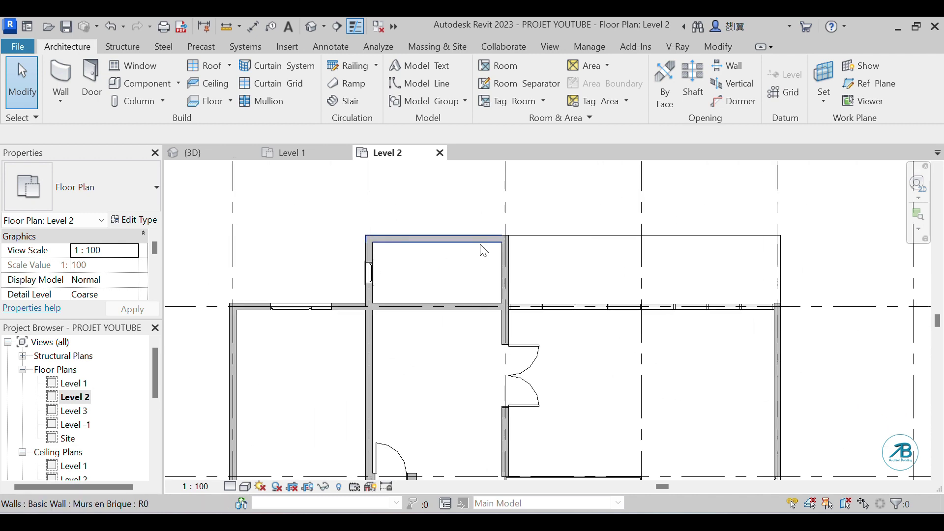
{"action": "scroll", "coordinate": [478, 265], "scroll_direction": "up", "scroll_amount": 1}
{"action": "scroll", "coordinate": [470, 290], "scroll_direction": "down", "scroll_amount": 2}
{"action": "scroll", "coordinate": [469, 306], "scroll_direction": "up", "scroll_amount": 1}
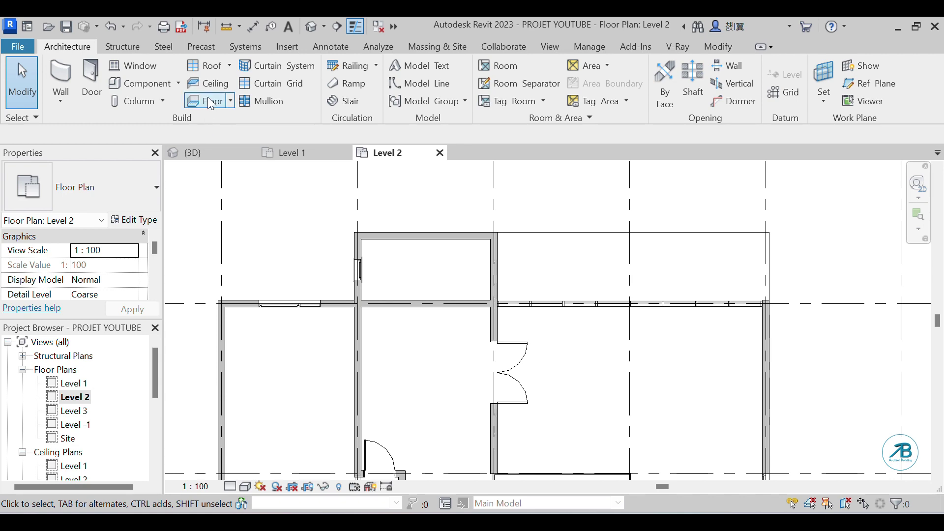
{"action": "left_click", "coordinate": [93, 78]}
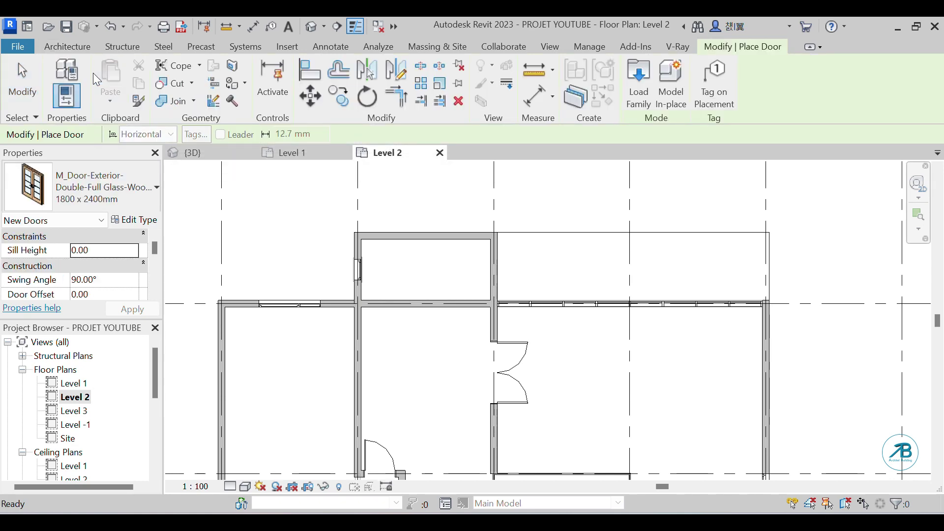
{"action": "left_click", "coordinate": [109, 200]}
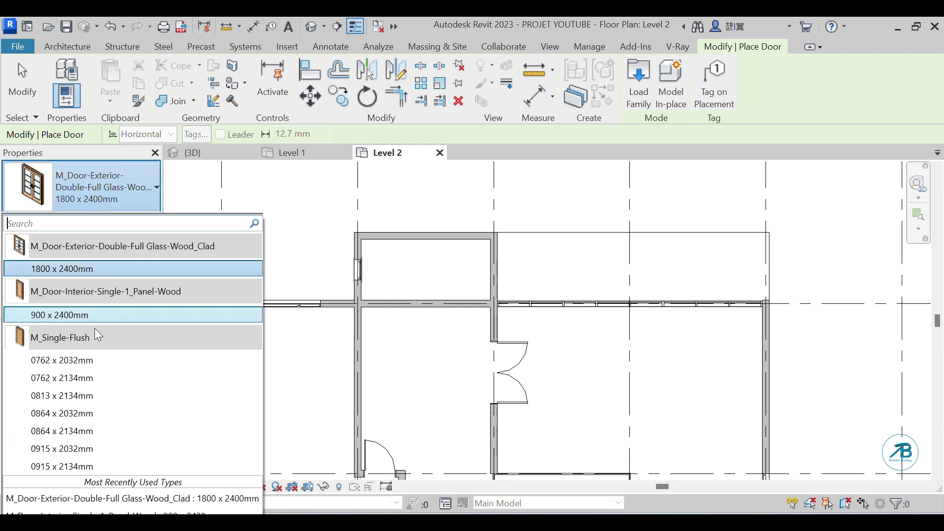
{"action": "left_click", "coordinate": [71, 405]}
{"action": "scroll", "coordinate": [509, 280], "scroll_direction": "up", "scroll_amount": 2}
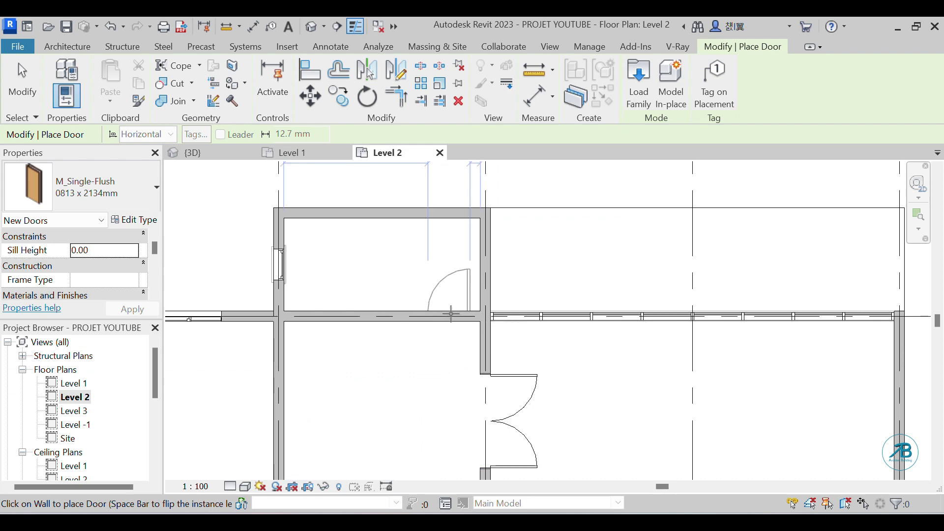
{"action": "left_click", "coordinate": [454, 316]}
{"action": "scroll", "coordinate": [454, 332], "scroll_direction": "down", "scroll_amount": 4}
{"action": "key", "text": "Escape"}
{"action": "key", "text": "Escape"}
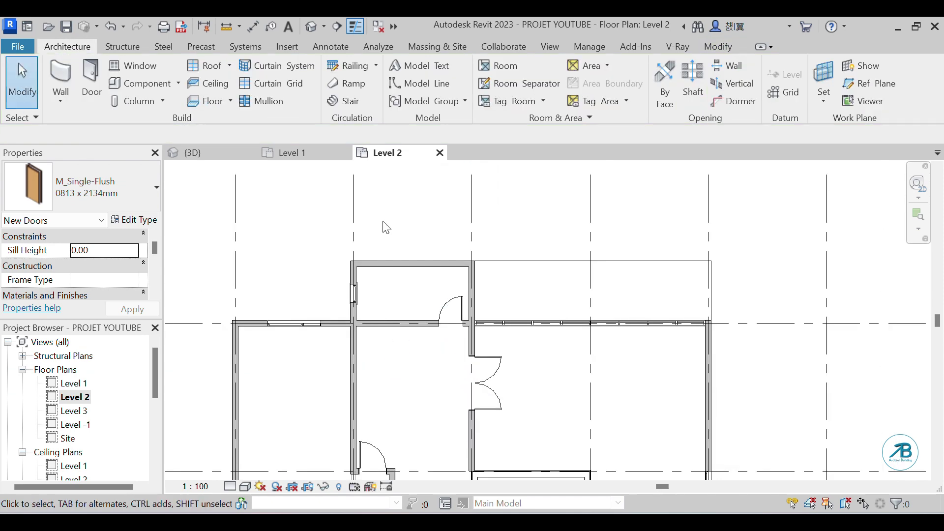
Return to the Level 1 floor plan and examine the room layout and the walls around the entrance.
{"action": "scroll", "coordinate": [467, 253], "scroll_direction": "down", "scroll_amount": 1}
{"action": "scroll", "coordinate": [457, 266], "scroll_direction": "down", "scroll_amount": 2}
{"action": "scroll", "coordinate": [404, 319], "scroll_direction": "up", "scroll_amount": 1}
{"action": "scroll", "coordinate": [392, 324], "scroll_direction": "down", "scroll_amount": 2}
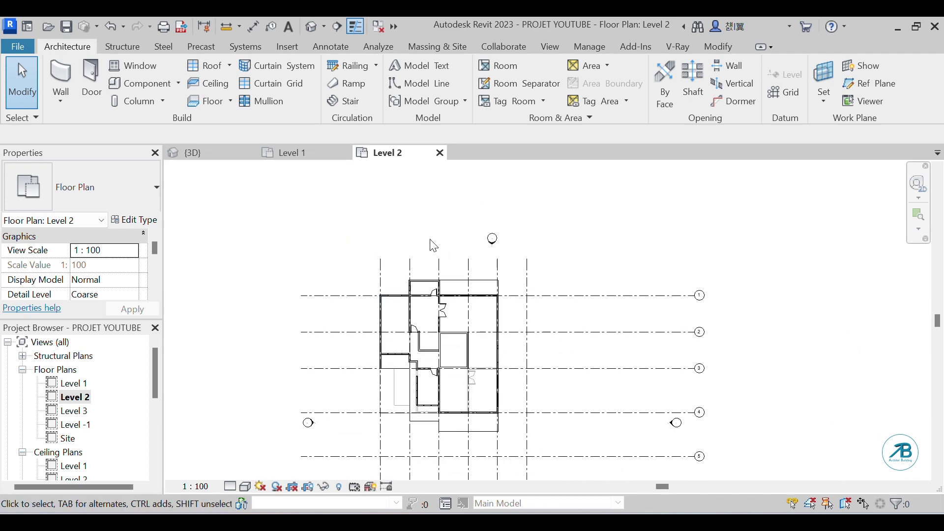
{"action": "scroll", "coordinate": [432, 244], "scroll_direction": "up", "scroll_amount": 2}
{"action": "left_click", "coordinate": [288, 154]}
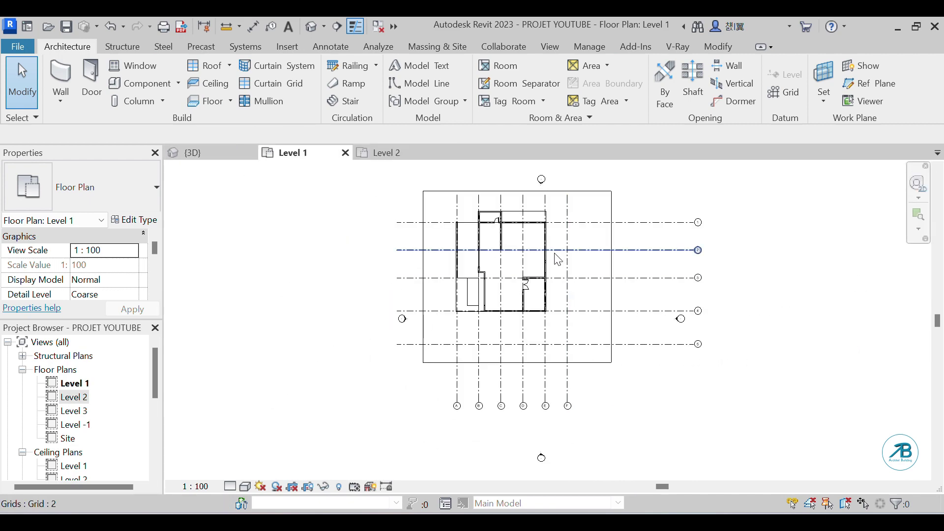
{"action": "scroll", "coordinate": [451, 329], "scroll_direction": "up", "scroll_amount": 5}
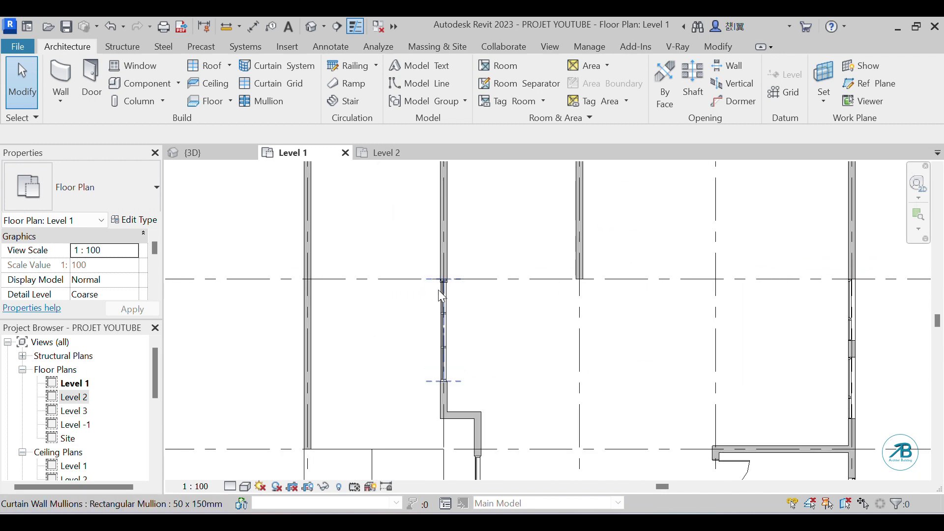
{"action": "scroll", "coordinate": [397, 241], "scroll_direction": "down", "scroll_amount": 2}
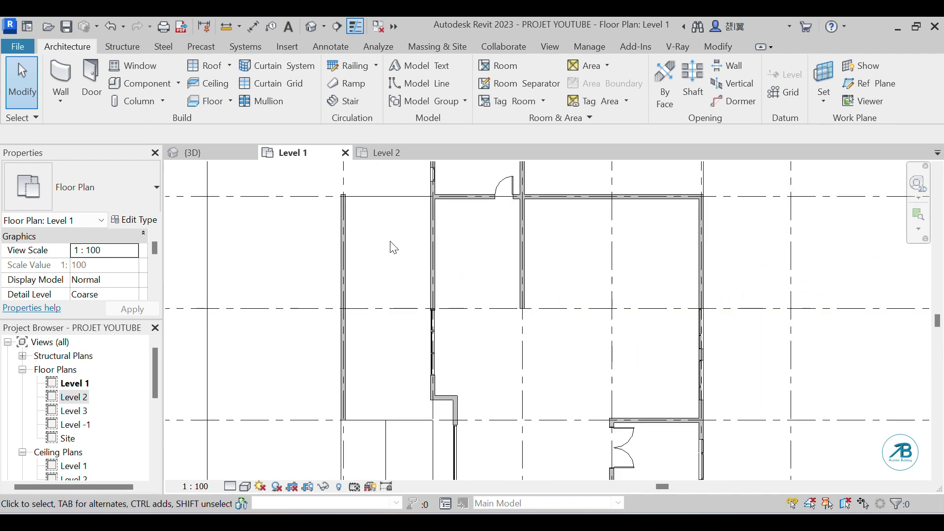
{"action": "scroll", "coordinate": [371, 285], "scroll_direction": "down", "scroll_amount": 5}
{"action": "scroll", "coordinate": [419, 388], "scroll_direction": "up", "scroll_amount": 5}
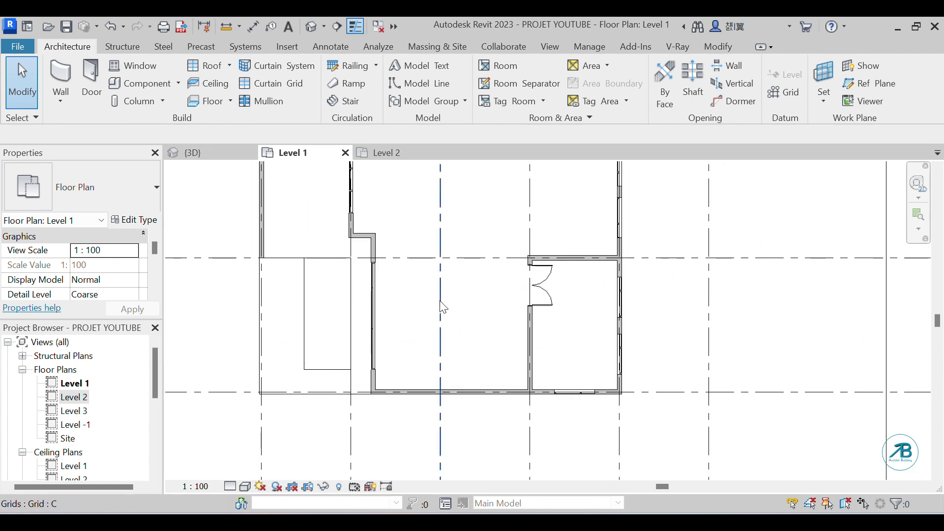
{"action": "scroll", "coordinate": [424, 369], "scroll_direction": "down", "scroll_amount": 3}
{"action": "scroll", "coordinate": [420, 331], "scroll_direction": "up", "scroll_amount": 4}
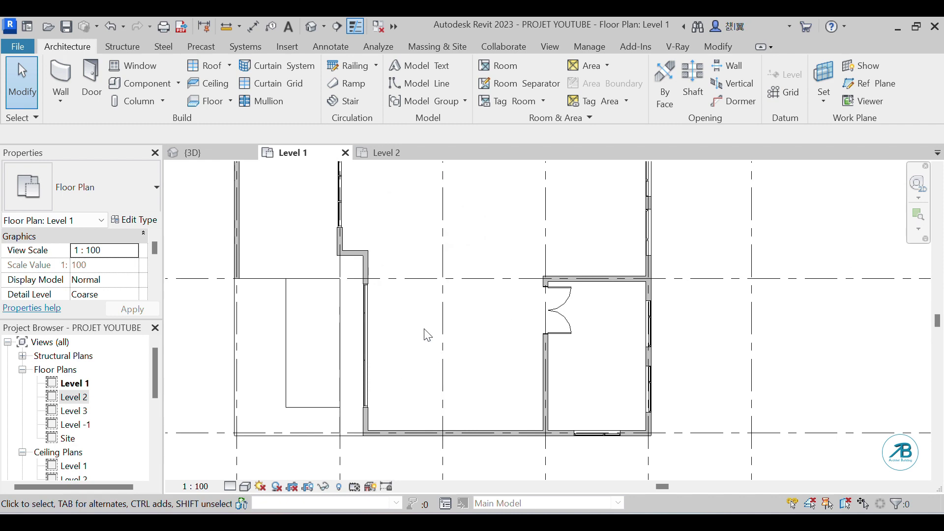
{"action": "scroll", "coordinate": [426, 401], "scroll_direction": "down", "scroll_amount": 2}
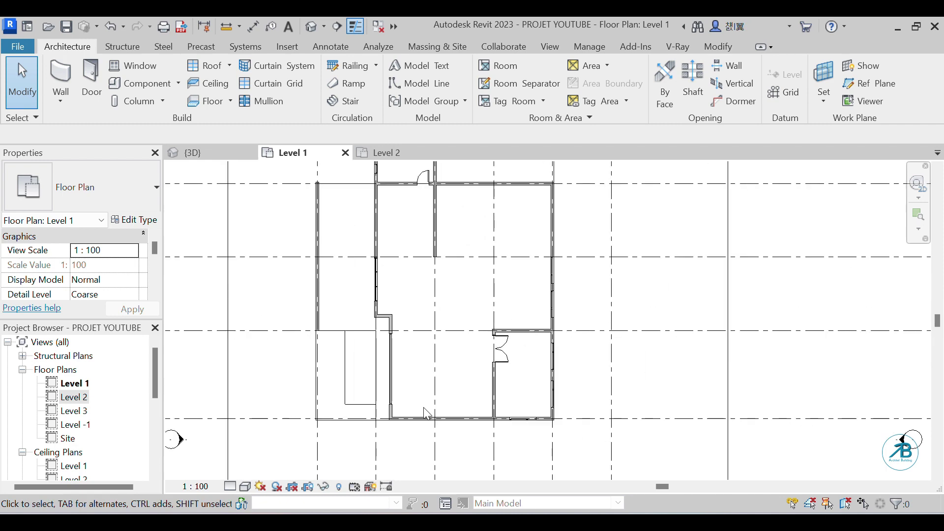
{"action": "scroll", "coordinate": [392, 317], "scroll_direction": "up", "scroll_amount": 4}
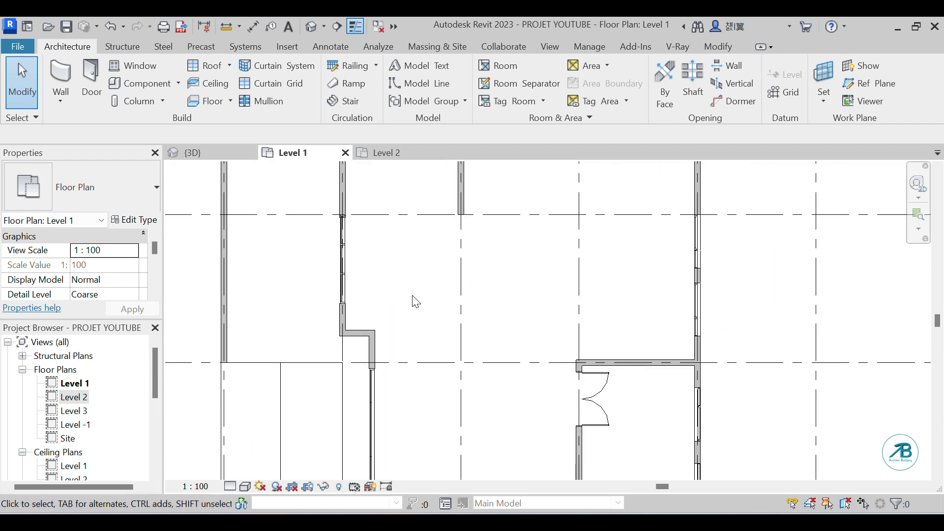
Lengthen the short horizontal brick wall beside the entrance on Level 1 into the interior, about three quarters of the way from grid B to C.
{"action": "left_click", "coordinate": [357, 333]}
{"action": "scroll", "coordinate": [388, 339], "scroll_direction": "up", "scroll_amount": 2}
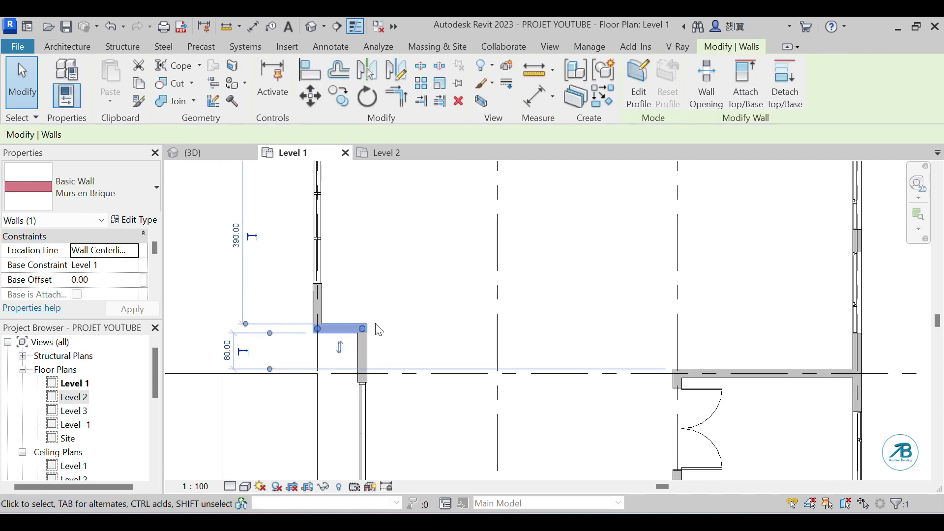
{"action": "left_click_drag", "start_coordinate": [364, 336], "coordinate": [423, 328]}
{"action": "left_click", "coordinate": [451, 286]}
{"action": "scroll", "coordinate": [449, 302], "scroll_direction": "down", "scroll_amount": 2}
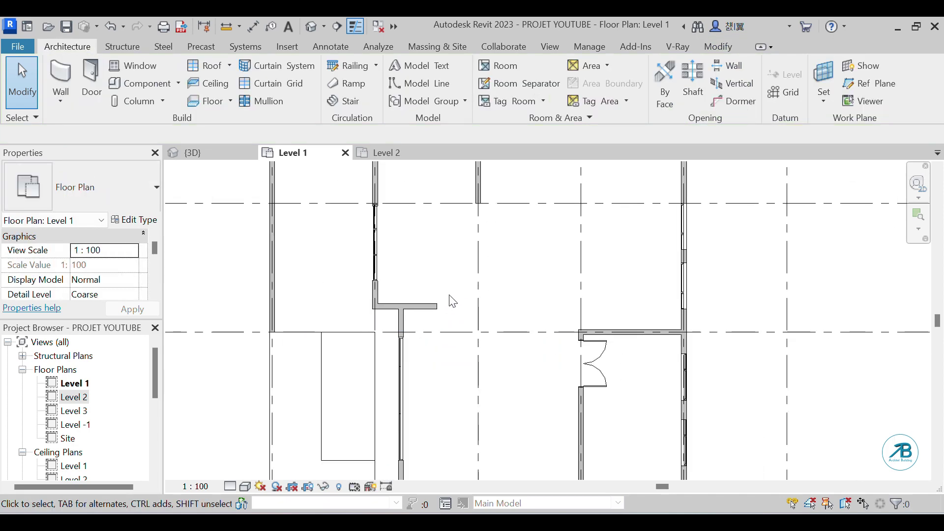
{"action": "left_click", "coordinate": [414, 313]}
{"action": "left_click_drag", "start_coordinate": [431, 313], "coordinate": [455, 313]}
{"action": "left_click", "coordinate": [432, 269]}
{"action": "scroll", "coordinate": [431, 267], "scroll_direction": "down", "scroll_amount": 2}
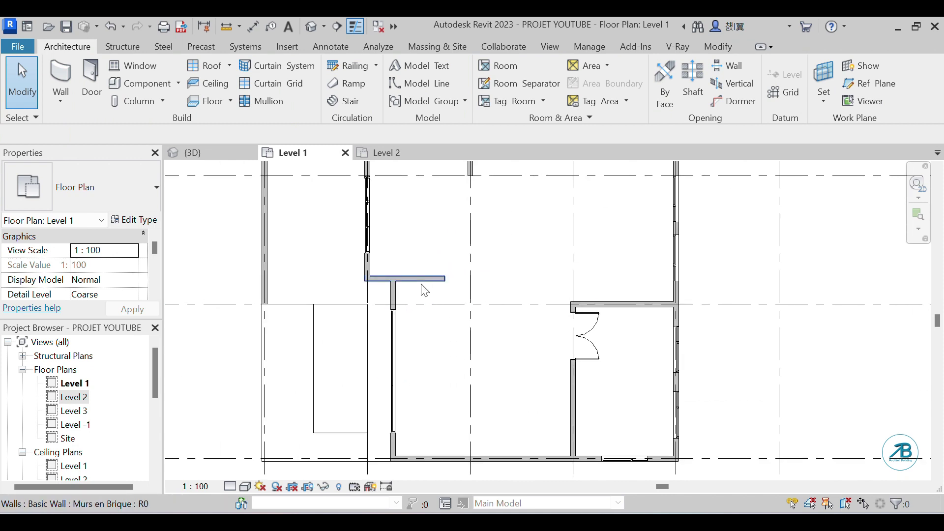
Examine the Level 1 plan around the lengthened wall, the entrance steps and the neighbouring rooms.
{"action": "scroll", "coordinate": [454, 390], "scroll_direction": "down", "scroll_amount": 2}
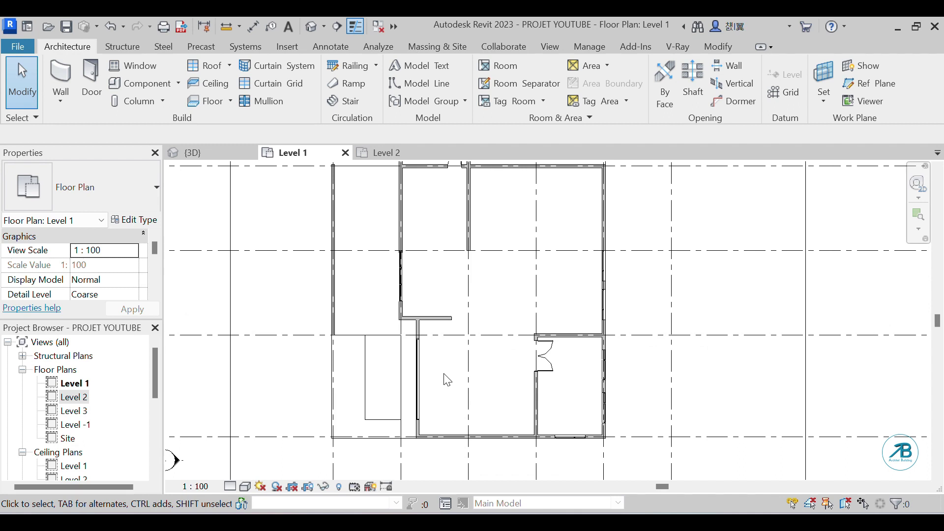
{"action": "scroll", "coordinate": [446, 380], "scroll_direction": "down", "scroll_amount": 2}
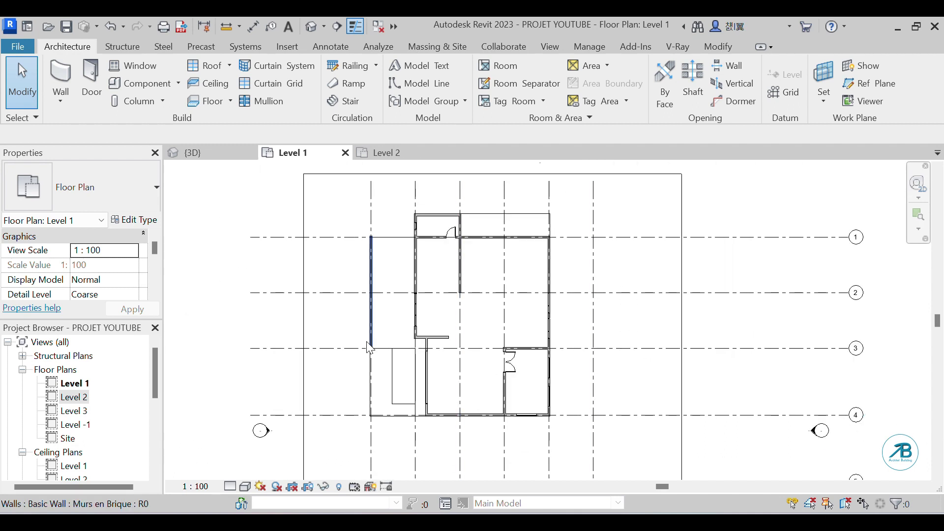
{"action": "scroll", "coordinate": [417, 386], "scroll_direction": "up", "scroll_amount": 3}
{"action": "scroll", "coordinate": [415, 418], "scroll_direction": "up", "scroll_amount": 2}
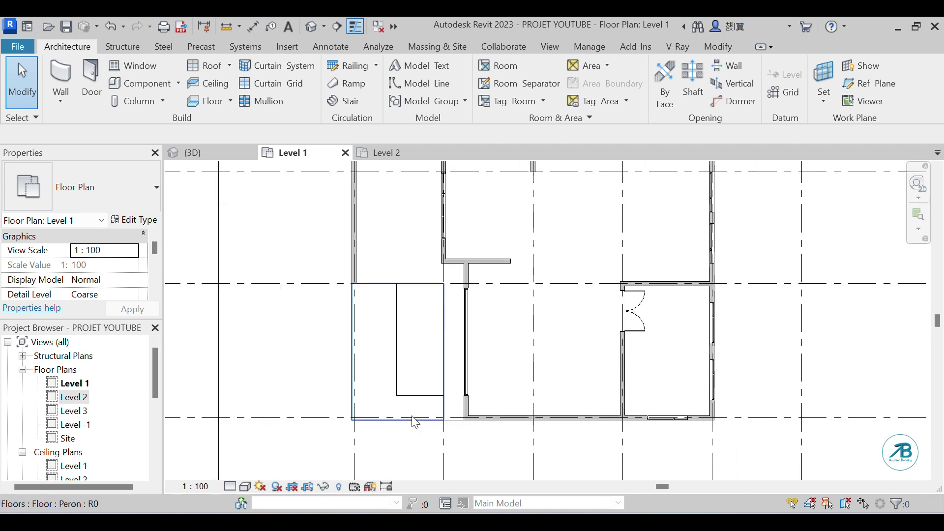
{"action": "scroll", "coordinate": [423, 394], "scroll_direction": "up", "scroll_amount": 2}
{"action": "scroll", "coordinate": [458, 389], "scroll_direction": "down", "scroll_amount": 2}
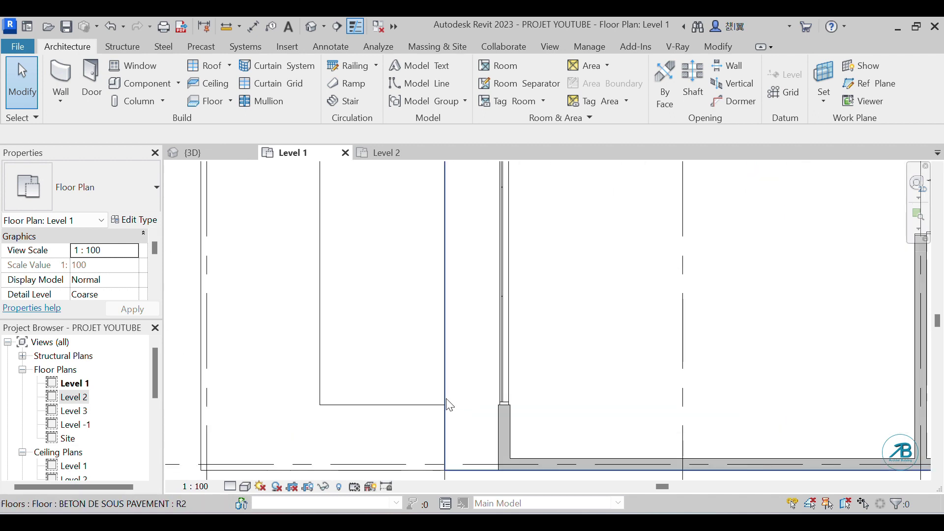
{"action": "scroll", "coordinate": [447, 355], "scroll_direction": "down", "scroll_amount": 1}
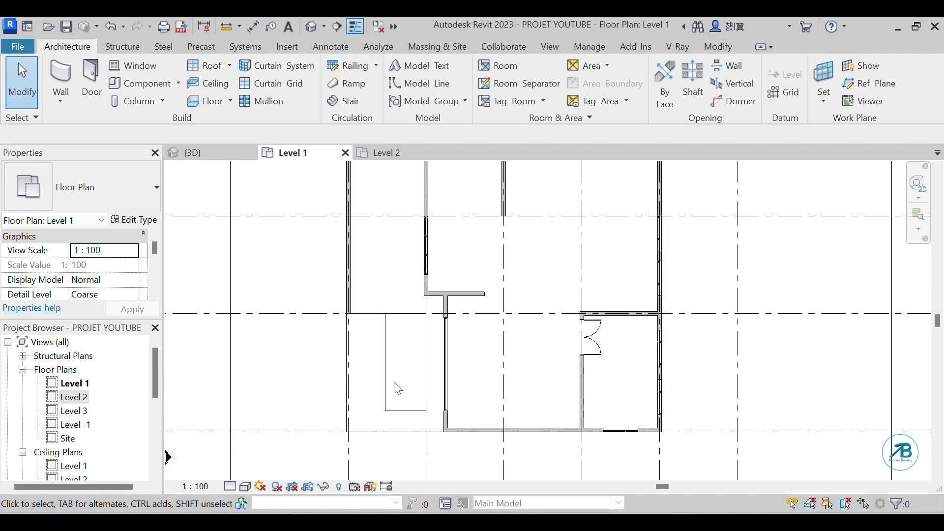
{"action": "scroll", "coordinate": [394, 386], "scroll_direction": "down", "scroll_amount": 4}
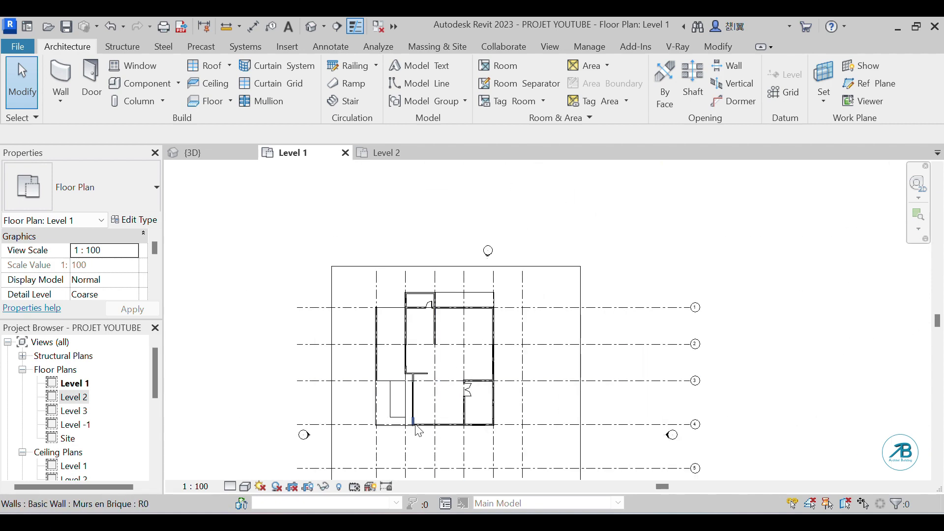
{"action": "scroll", "coordinate": [428, 395], "scroll_direction": "up", "scroll_amount": 2}
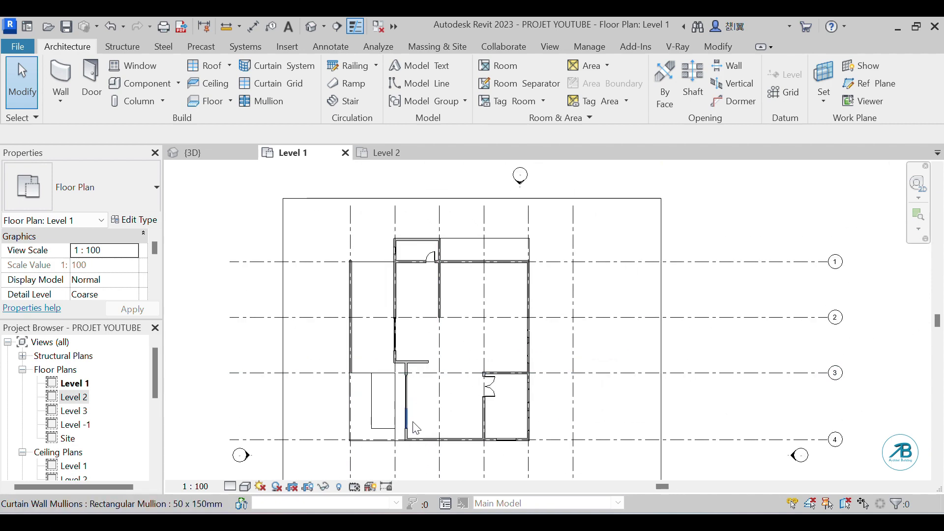
{"action": "scroll", "coordinate": [431, 393], "scroll_direction": "up", "scroll_amount": 2}
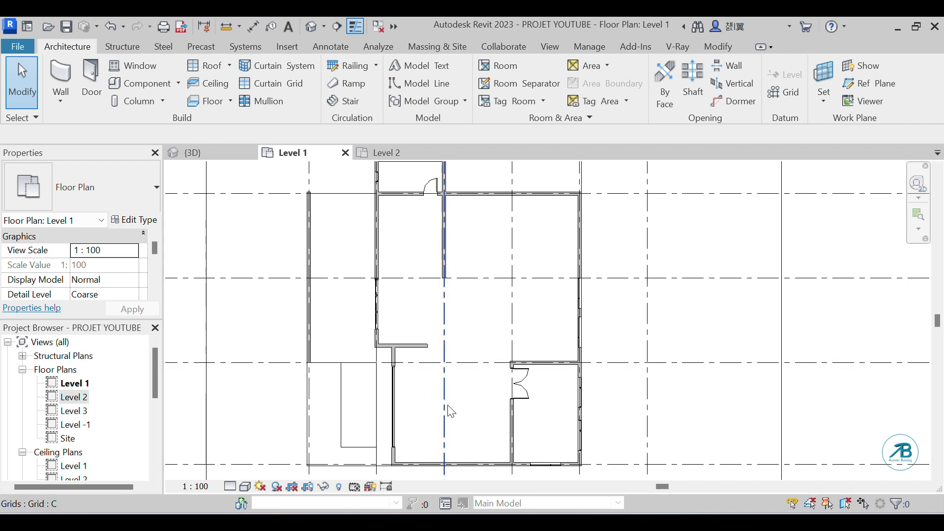
{"action": "scroll", "coordinate": [447, 406], "scroll_direction": "up", "scroll_amount": 2}
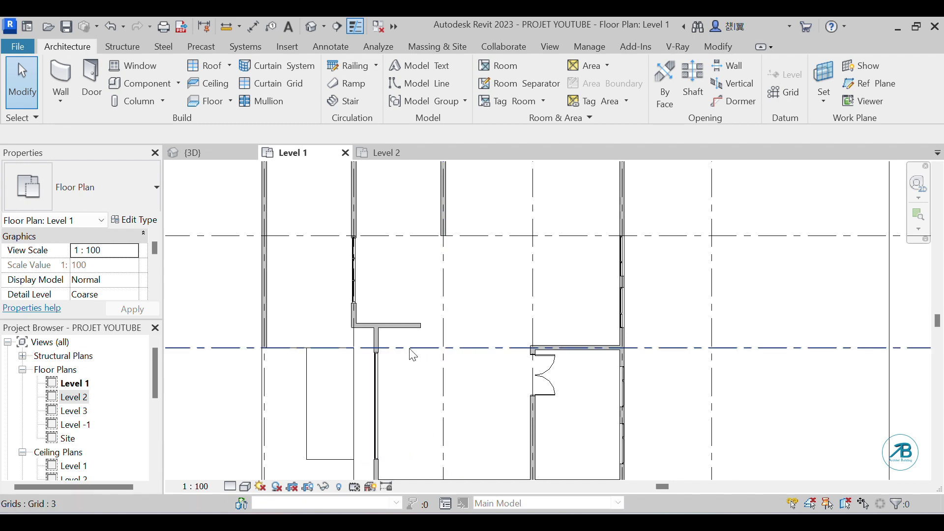
{"action": "scroll", "coordinate": [450, 392], "scroll_direction": "down", "scroll_amount": 3}
{"action": "scroll", "coordinate": [424, 376], "scroll_direction": "up", "scroll_amount": 3}
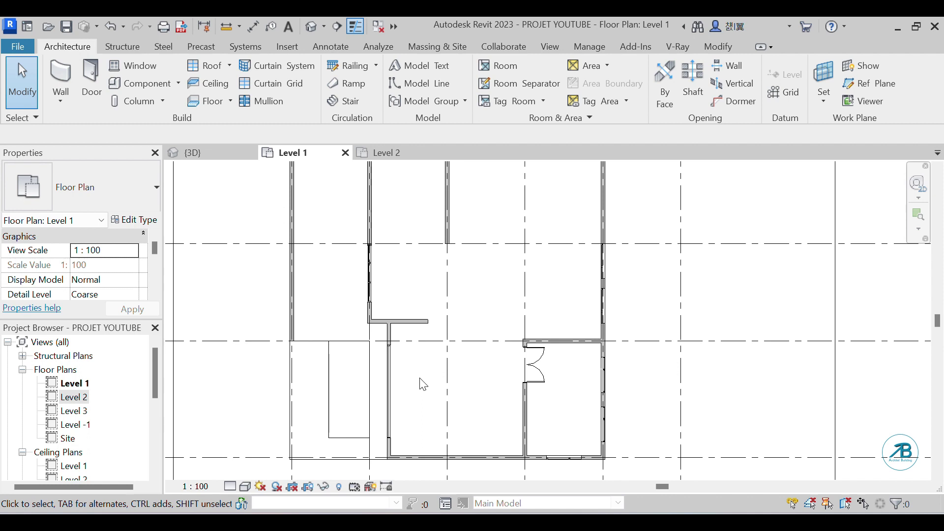
{"action": "scroll", "coordinate": [425, 391], "scroll_direction": "up", "scroll_amount": 1}
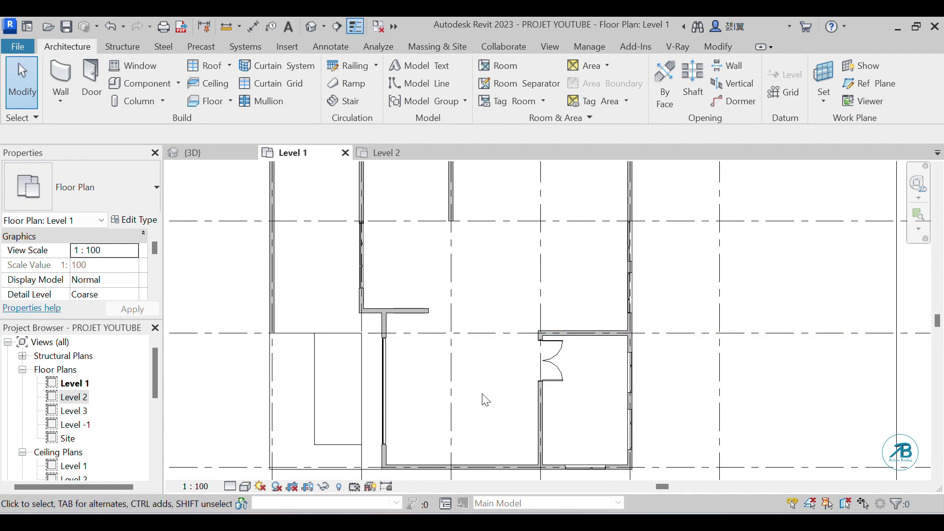
{"action": "scroll", "coordinate": [462, 432], "scroll_direction": "down", "scroll_amount": 3}
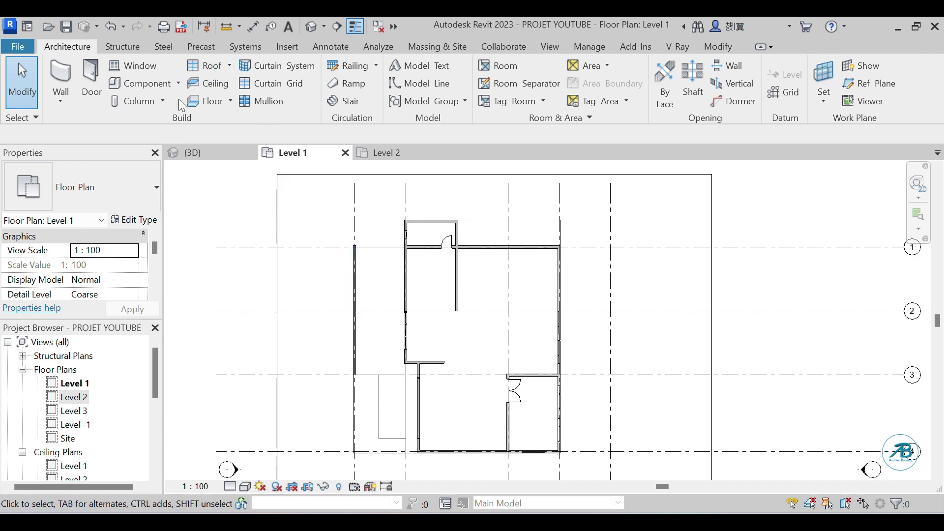
Start loading a component family and browse the library to the English > US > Furniture > Seating folder.
{"action": "left_click", "coordinate": [152, 84]}
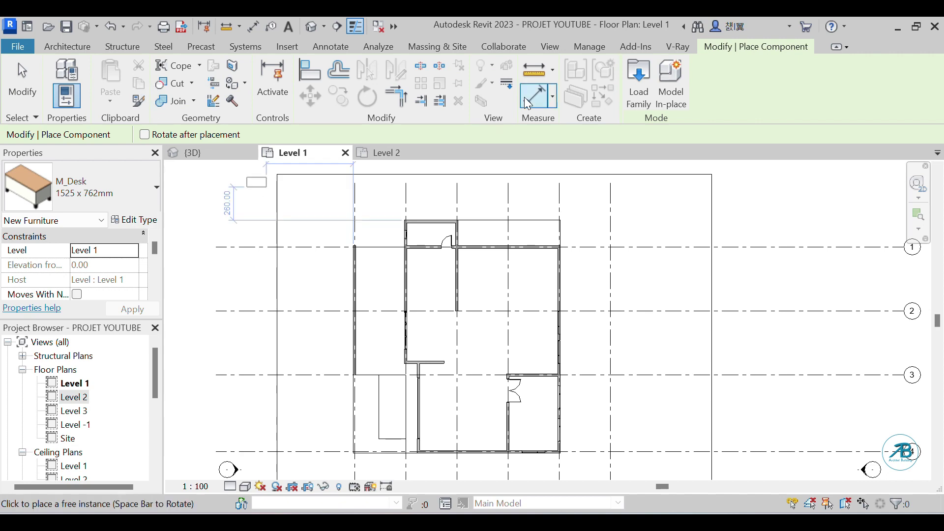
{"action": "left_click", "coordinate": [639, 82]}
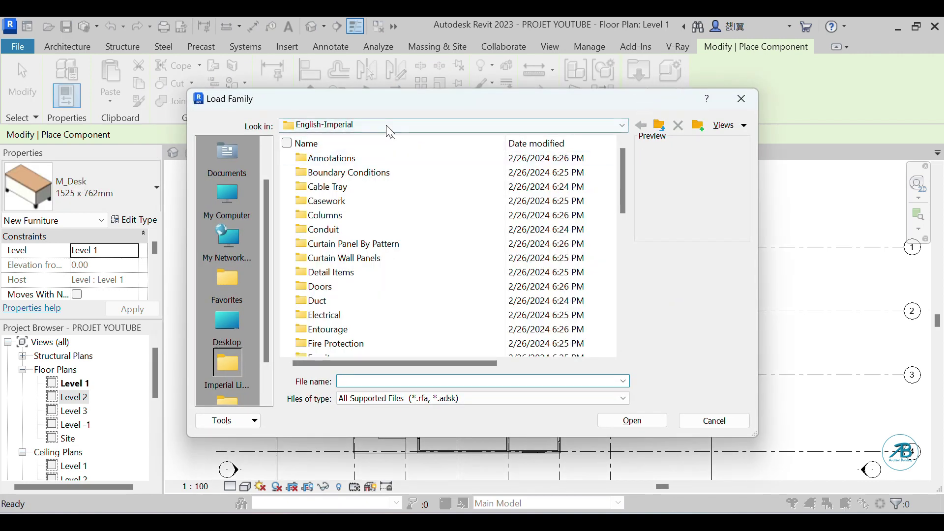
{"action": "left_click", "coordinate": [387, 127]}
{"action": "left_click", "coordinate": [367, 212]}
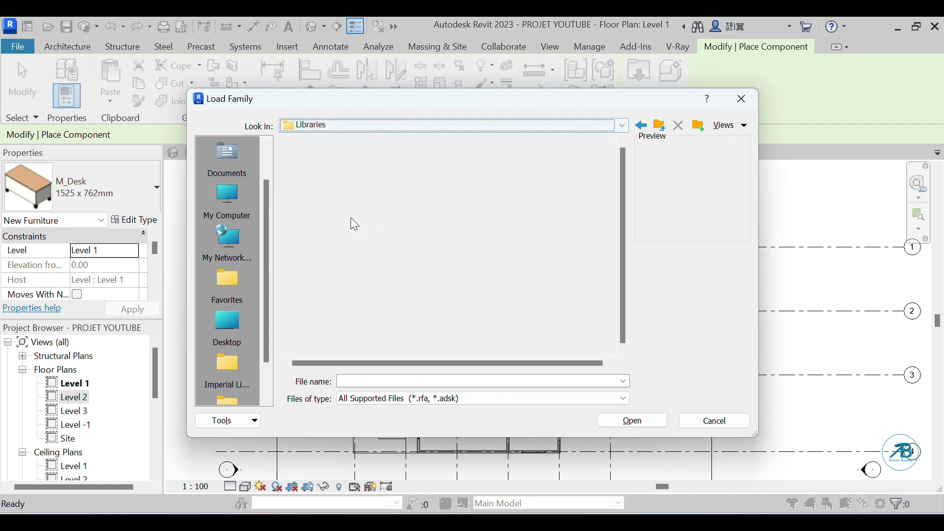
{"action": "double_click", "coordinate": [327, 187]}
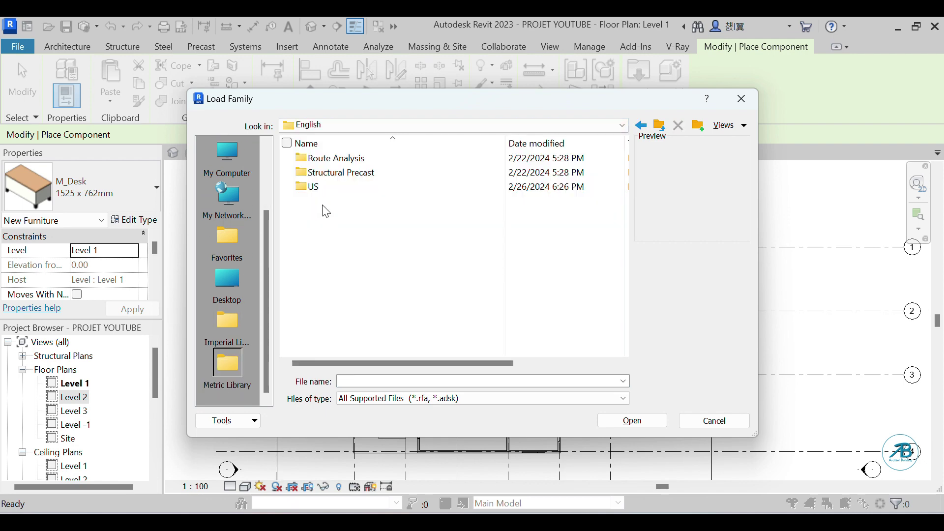
{"action": "left_click", "coordinate": [320, 190]}
{"action": "double_click", "coordinate": [320, 191]}
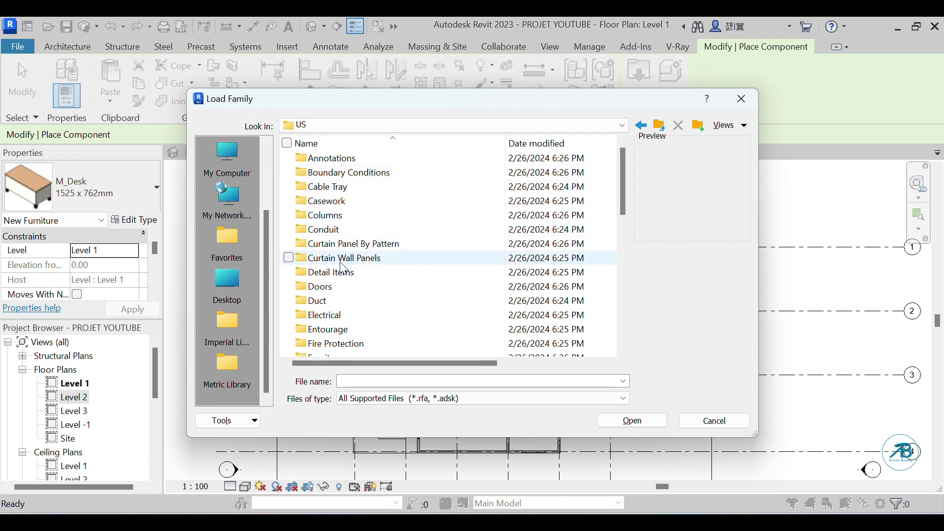
{"action": "scroll", "coordinate": [346, 288], "scroll_direction": "down", "scroll_amount": 4}
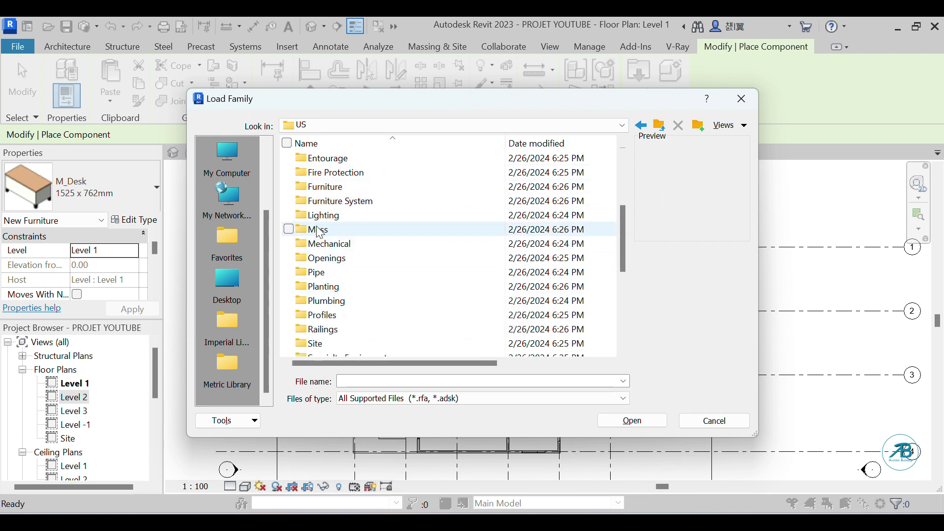
{"action": "double_click", "coordinate": [325, 186]}
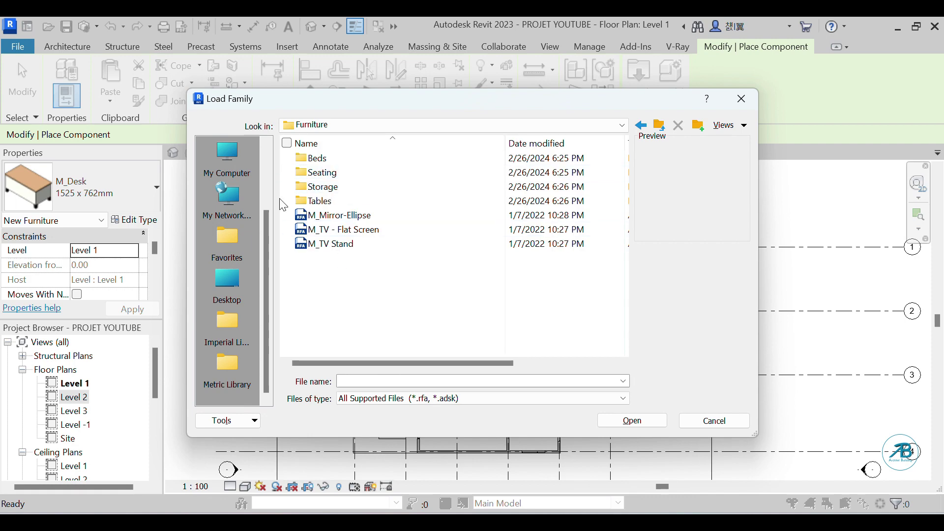
{"action": "double_click", "coordinate": [339, 176]}
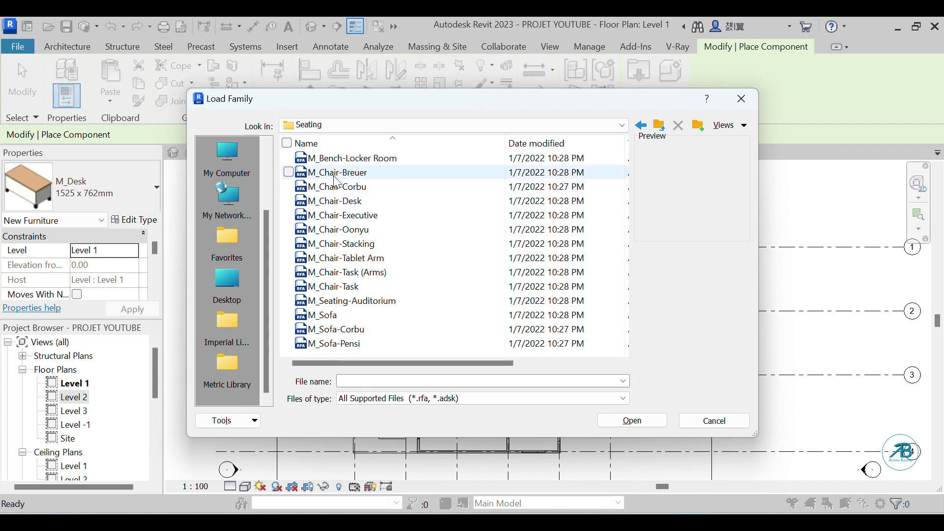
Examine the previews of the seating families, from M_Bench-Locker Room through the chairs to the sofas.
{"action": "left_click", "coordinate": [351, 146]}
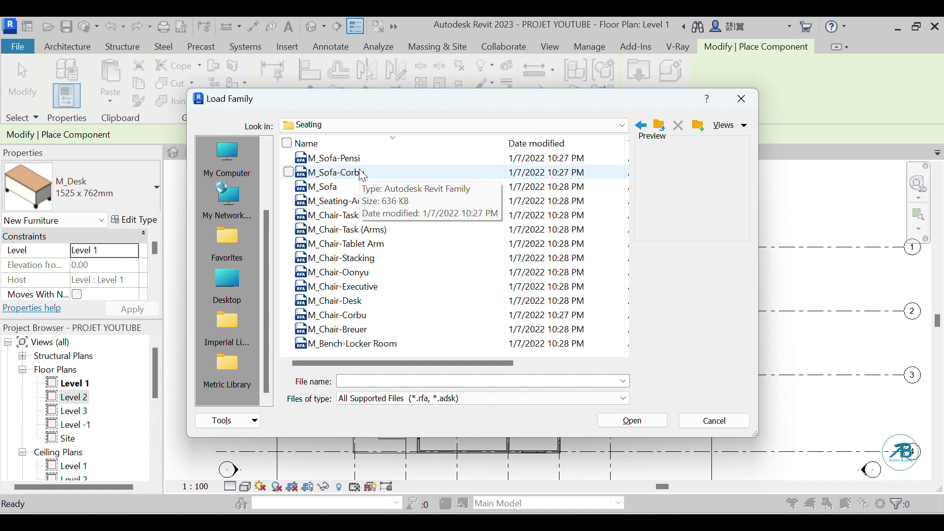
{"action": "left_click", "coordinate": [312, 144]}
{"action": "left_click", "coordinate": [334, 158]}
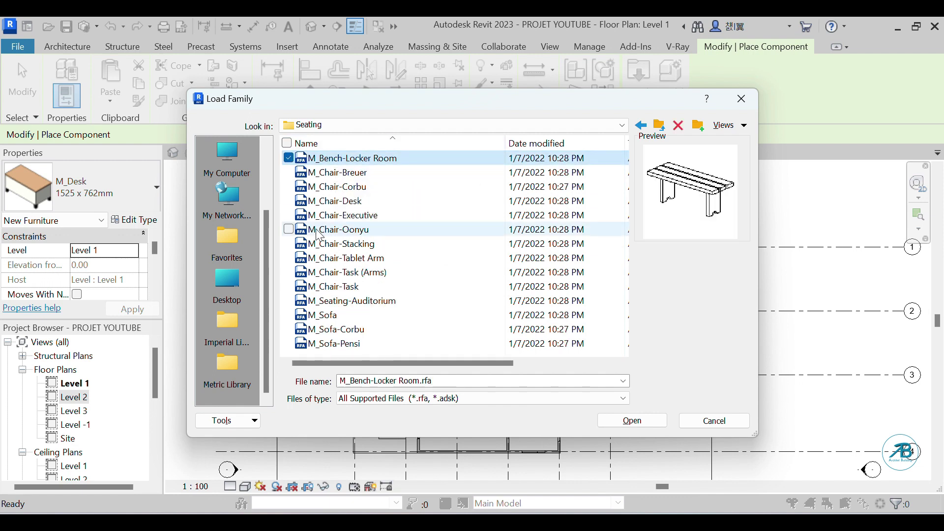
{"action": "key", "text": "Down"}
{"action": "key", "text": "Down"}
{"action": "key", "text": "Down"}
{"action": "key", "text": "Down"}
{"action": "key", "text": "Down"}
{"action": "key", "text": "Down"}
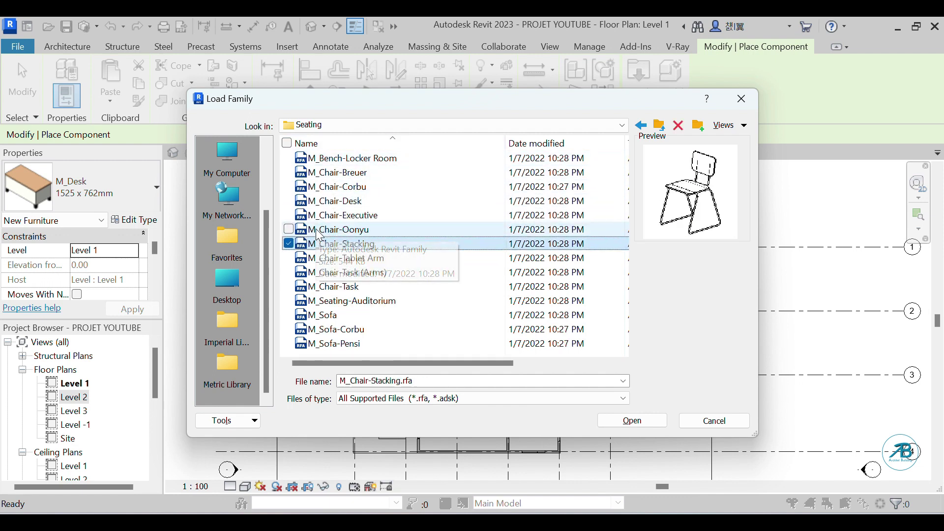
{"action": "key", "text": "Down"}
{"action": "key", "text": "Down"}
{"action": "key", "text": "Down"}
{"action": "key", "text": "Down"}
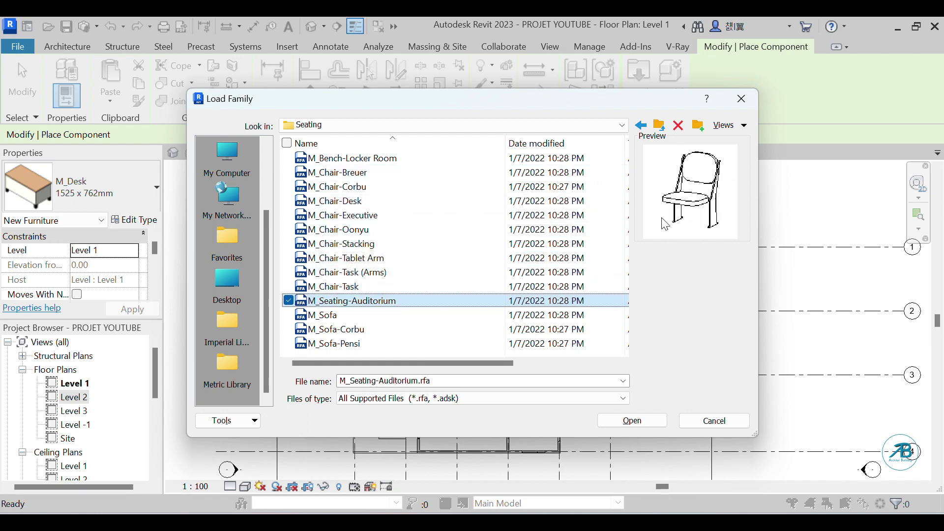
{"action": "key", "text": "Down"}
{"action": "key", "text": "Down"}
{"action": "key", "text": "Down"}
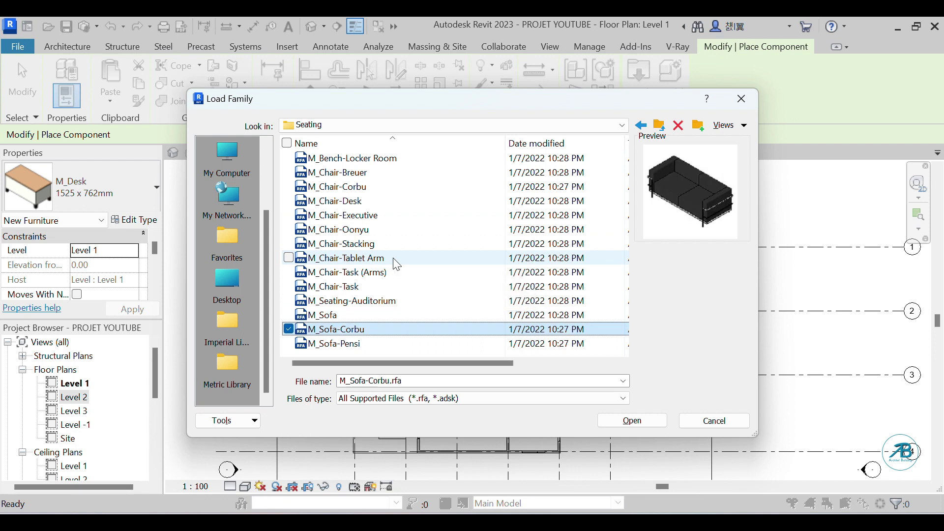
{"action": "key", "text": "Up"}
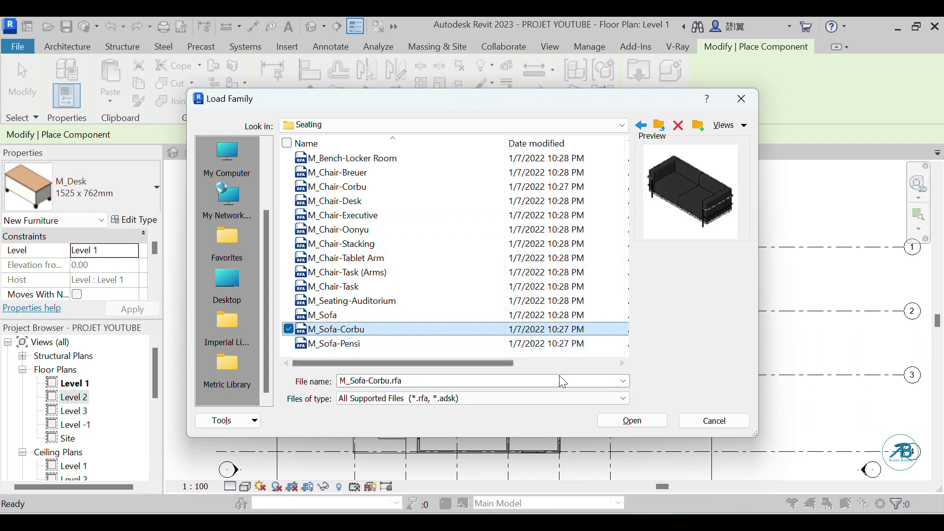
Compare M_Sofa-Pensi with M_Sofa and load the M_Sofa family into the project.
{"action": "left_click", "coordinate": [331, 347]}
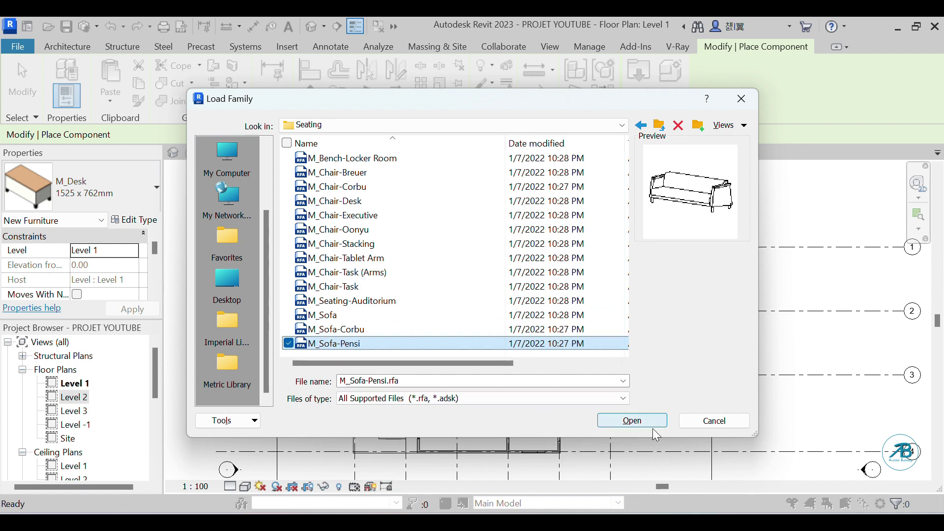
{"action": "left_click", "coordinate": [331, 320]}
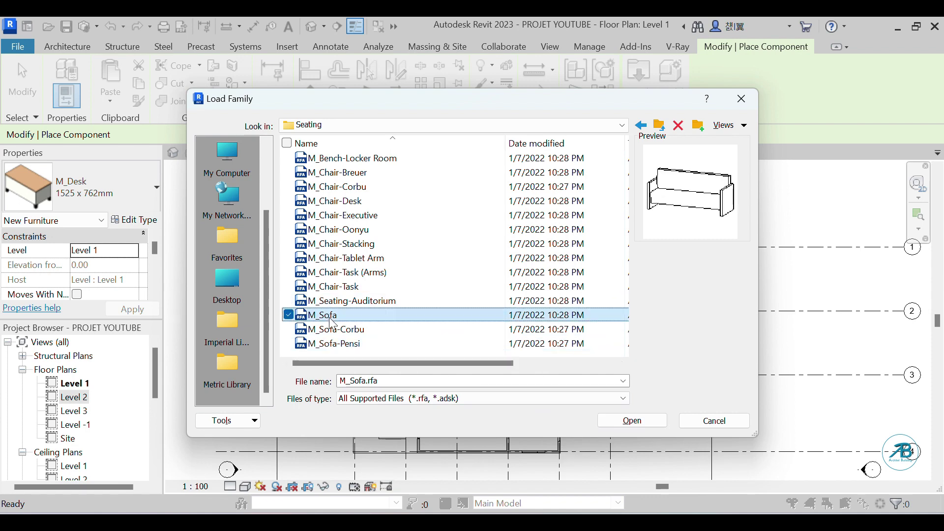
{"action": "left_click", "coordinate": [633, 422]}
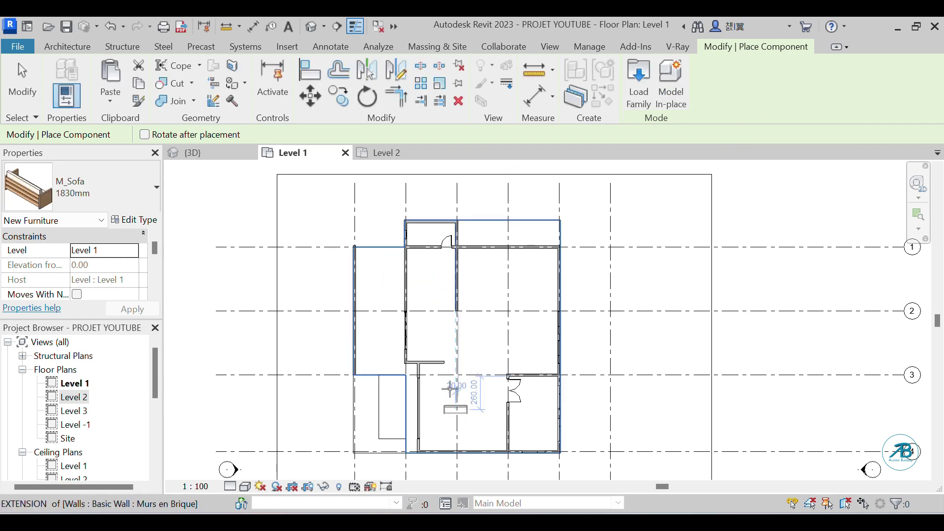
Place an M_Sofa 1830mm on Level 1 just below the free end of the lengthened horizontal wall near grid 3.
{"action": "scroll", "coordinate": [448, 391], "scroll_direction": "up", "scroll_amount": 3}
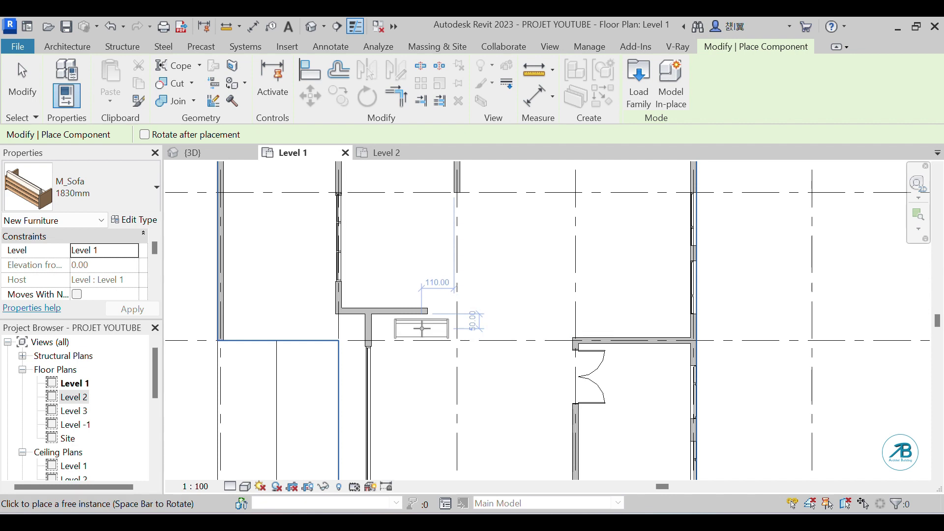
{"action": "left_click", "coordinate": [422, 329]}
{"action": "scroll", "coordinate": [426, 344], "scroll_direction": "down", "scroll_amount": 2}
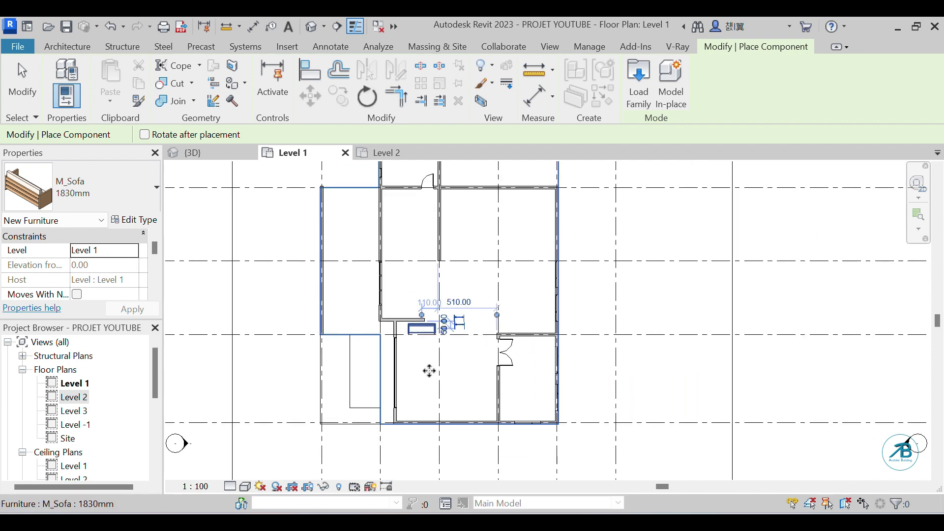
Place a second M_Sofa 1830mm in line with the first, against the lower exterior wall of the same room.
{"action": "scroll", "coordinate": [429, 374], "scroll_direction": "up", "scroll_amount": 3}
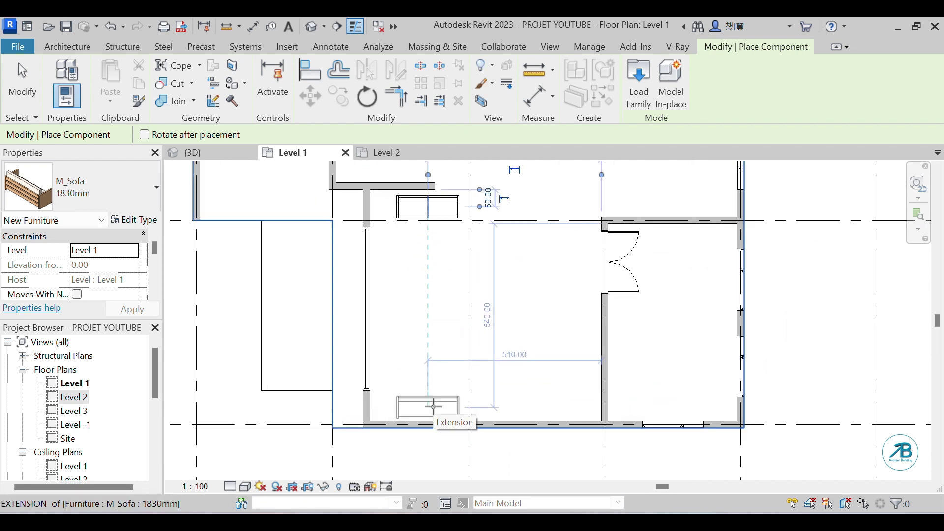
{"action": "left_click", "coordinate": [433, 406]}
{"action": "scroll", "coordinate": [431, 411], "scroll_direction": "down", "scroll_amount": 2}
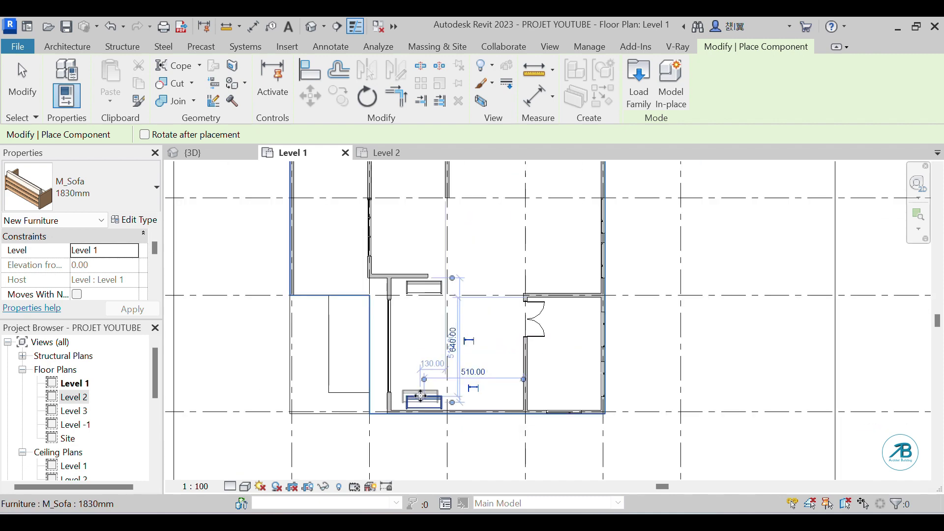
{"action": "scroll", "coordinate": [427, 401], "scroll_direction": "up", "scroll_amount": 3}
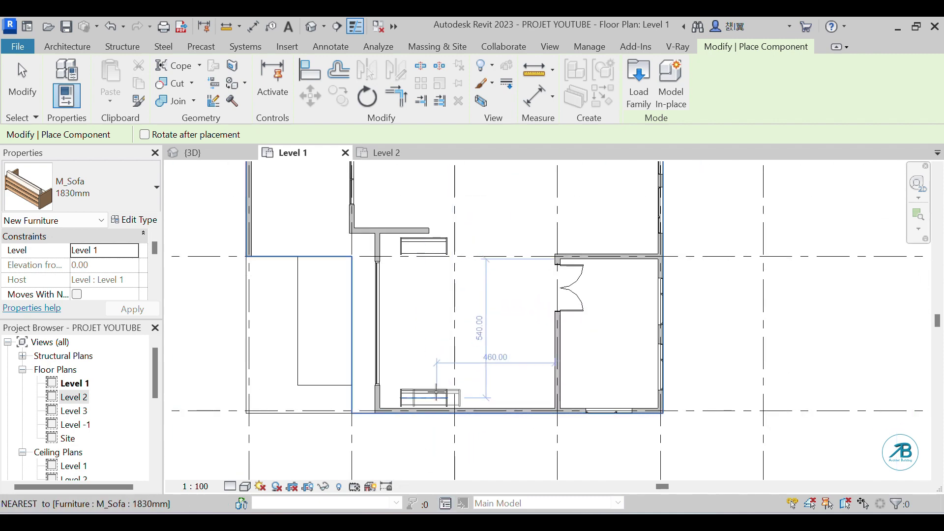
{"action": "key", "text": "Escape"}
{"action": "key", "text": "Escape"}
Rotate the sofa at the lower exterior wall 180 degrees about its centre so it faces the other sofa.
{"action": "left_click", "coordinate": [427, 396]}
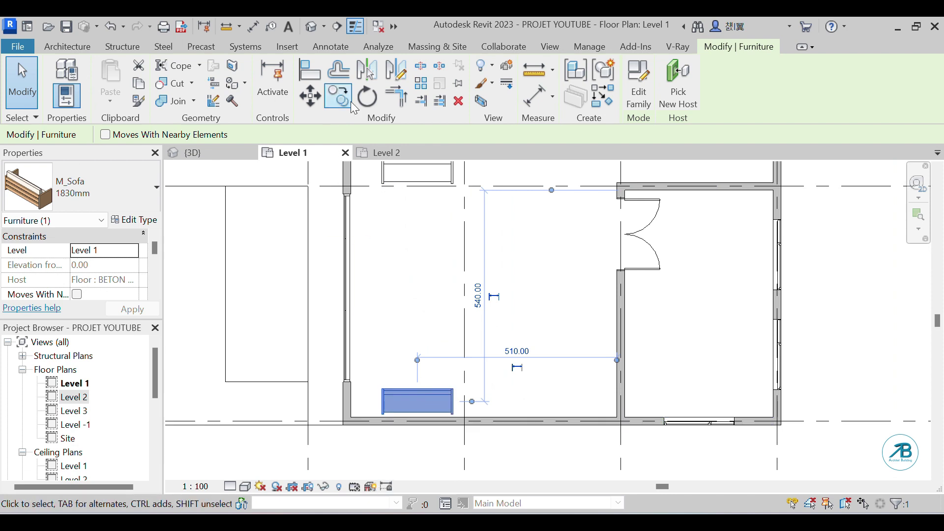
{"action": "left_click", "coordinate": [367, 96]}
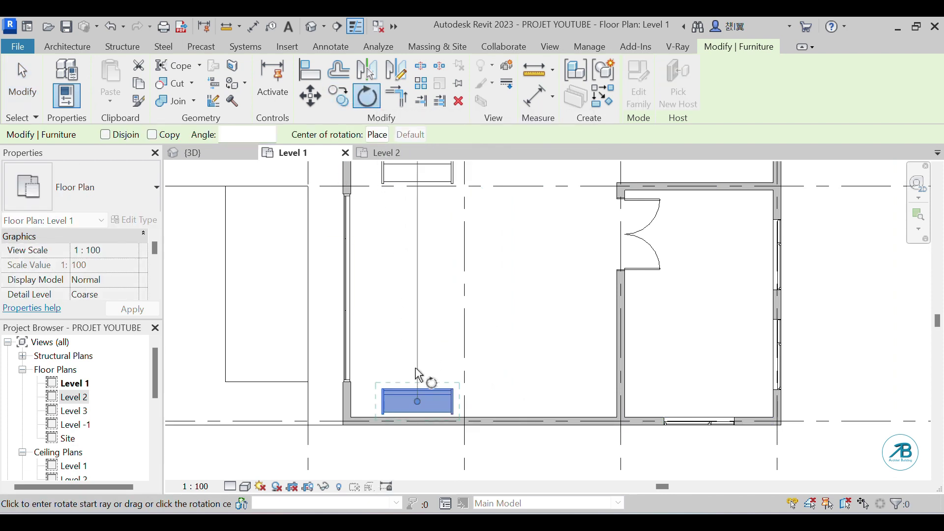
{"action": "scroll", "coordinate": [423, 396], "scroll_direction": "up", "scroll_amount": 2}
{"action": "left_click", "coordinate": [426, 311]}
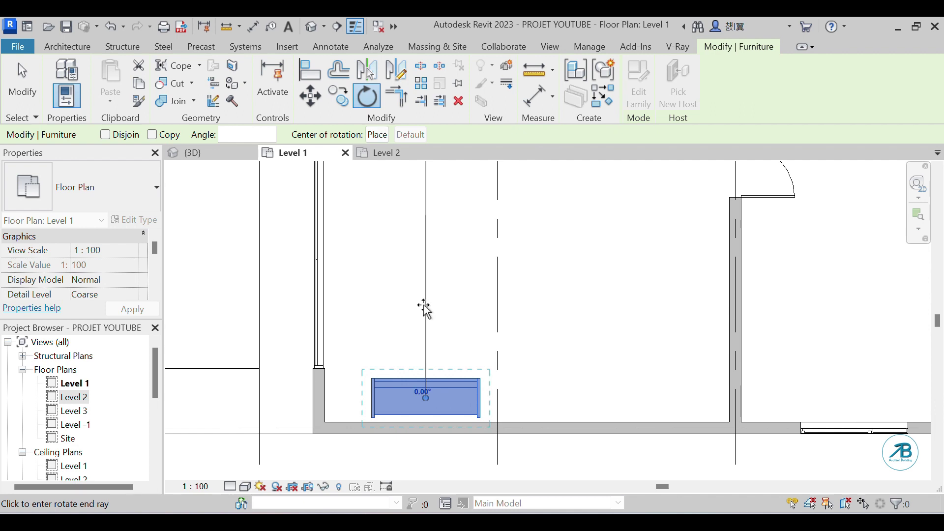
{"action": "left_click", "coordinate": [426, 462]}
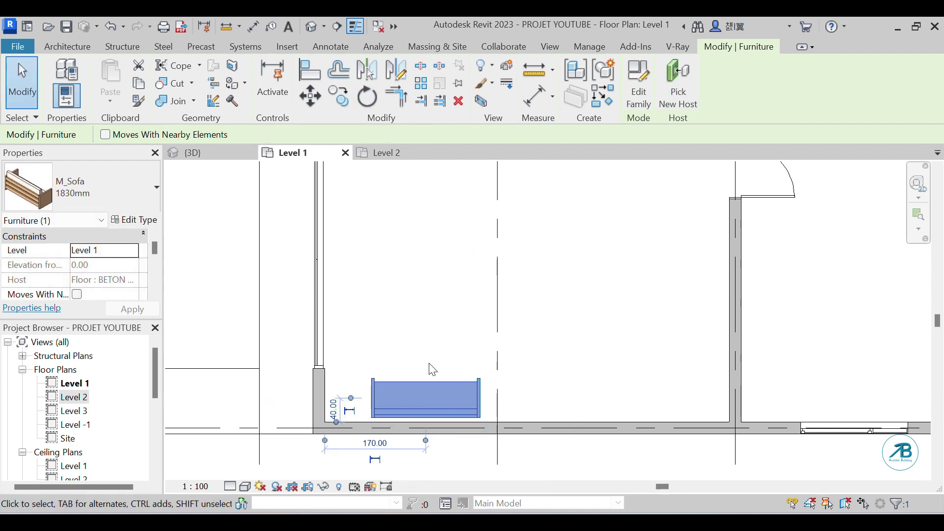
{"action": "scroll", "coordinate": [433, 370], "scroll_direction": "down", "scroll_amount": 3}
{"action": "key", "text": "Escape"}
{"action": "scroll", "coordinate": [414, 323], "scroll_direction": "up", "scroll_amount": 3}
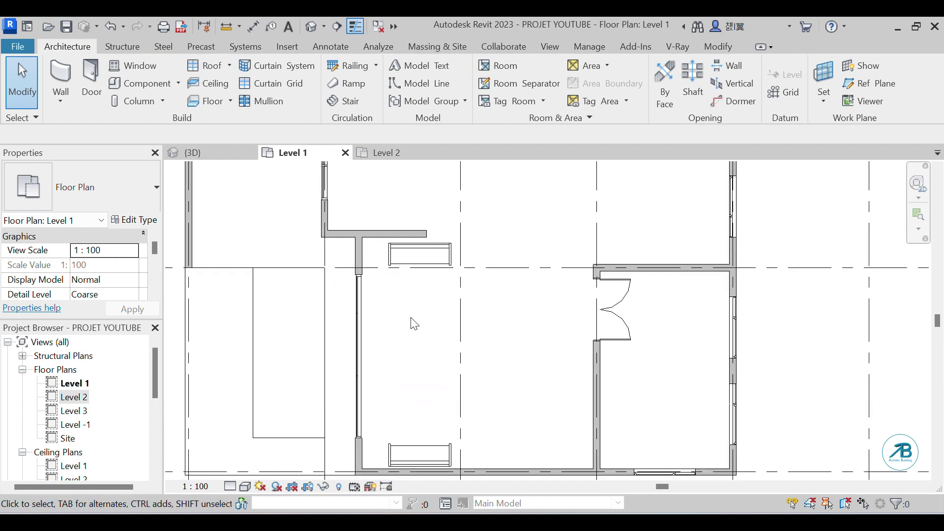
Start loading another component family and browse to the Furniture > Tables folder.
{"action": "scroll", "coordinate": [231, 426], "scroll_direction": "down", "scroll_amount": 2}
{"action": "left_click", "coordinate": [160, 81]}
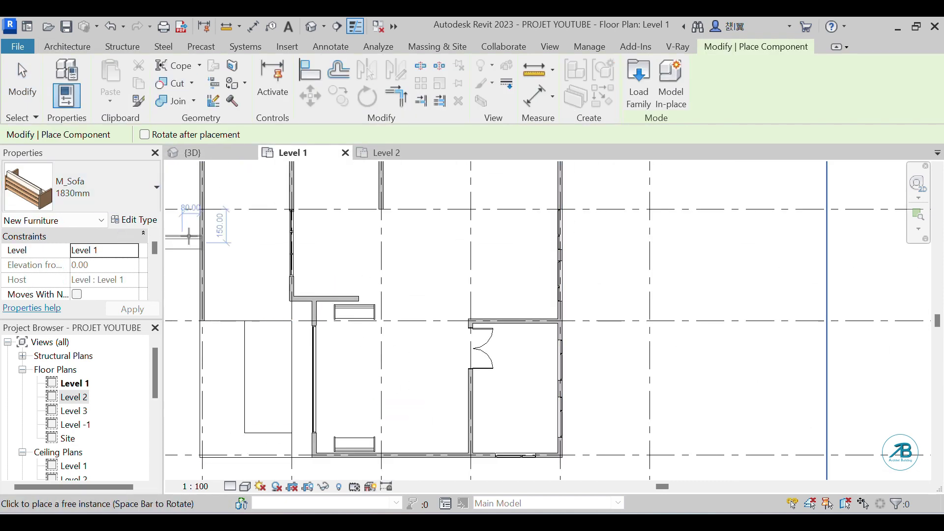
{"action": "left_click", "coordinate": [642, 91]}
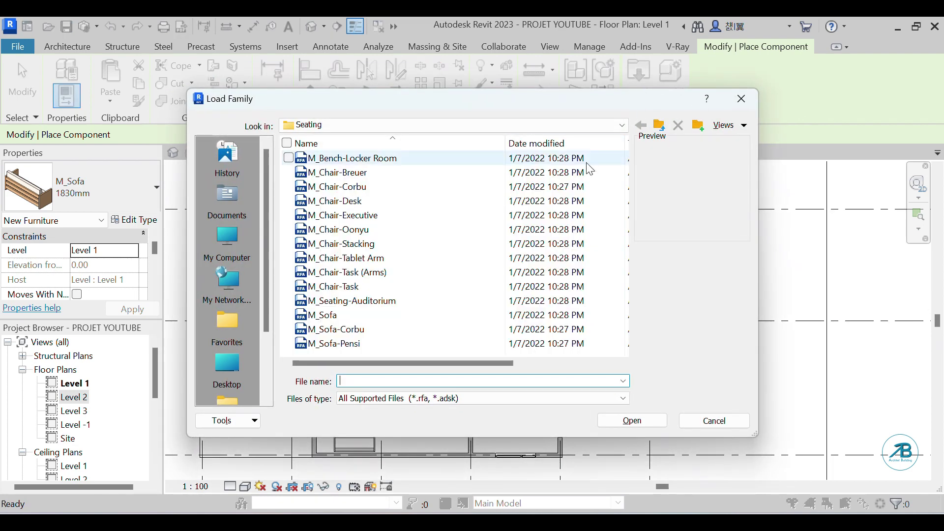
{"action": "left_click", "coordinate": [624, 126]}
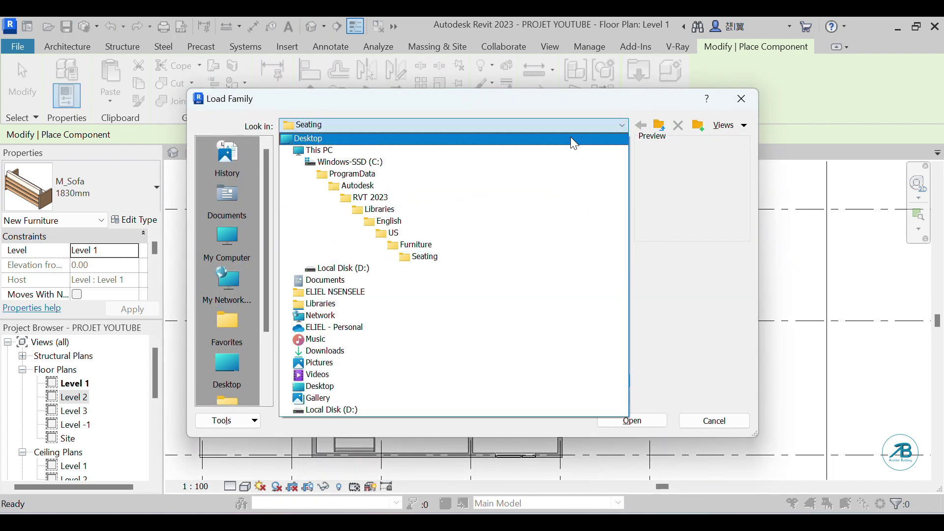
{"action": "left_click", "coordinate": [415, 244]}
{"action": "double_click", "coordinate": [338, 202]}
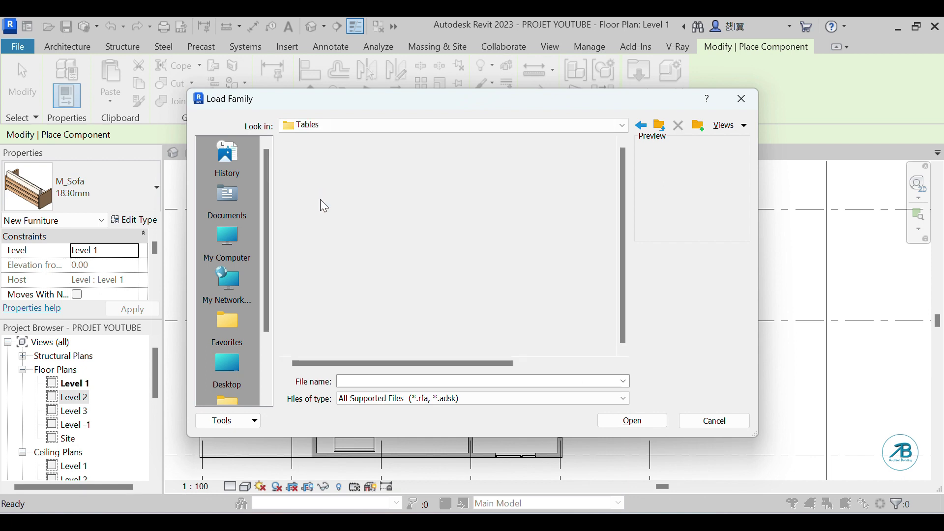
Preview the first table families in the Tables folder and load M_Table-Coffee into the project.
{"action": "left_click", "coordinate": [330, 159]}
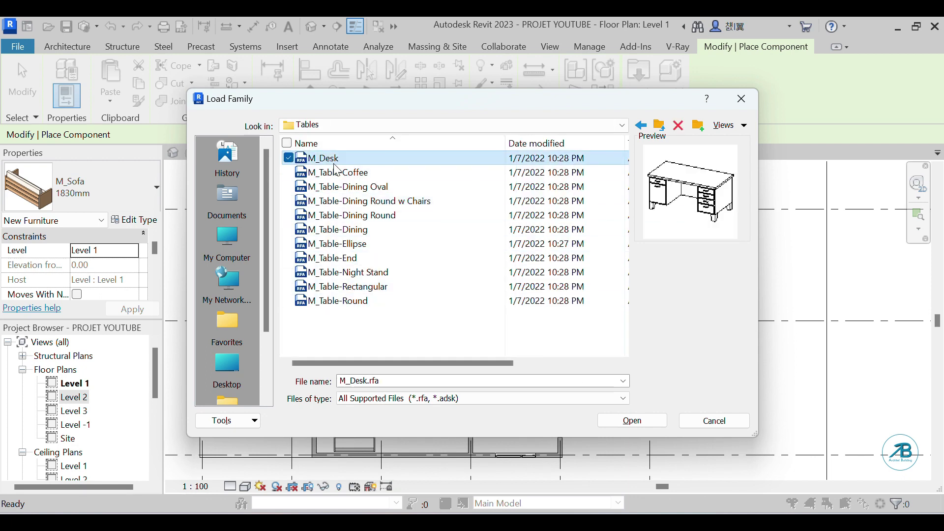
{"action": "left_click", "coordinate": [336, 172]}
{"action": "left_click", "coordinate": [343, 187]}
{"action": "left_click", "coordinate": [344, 173]}
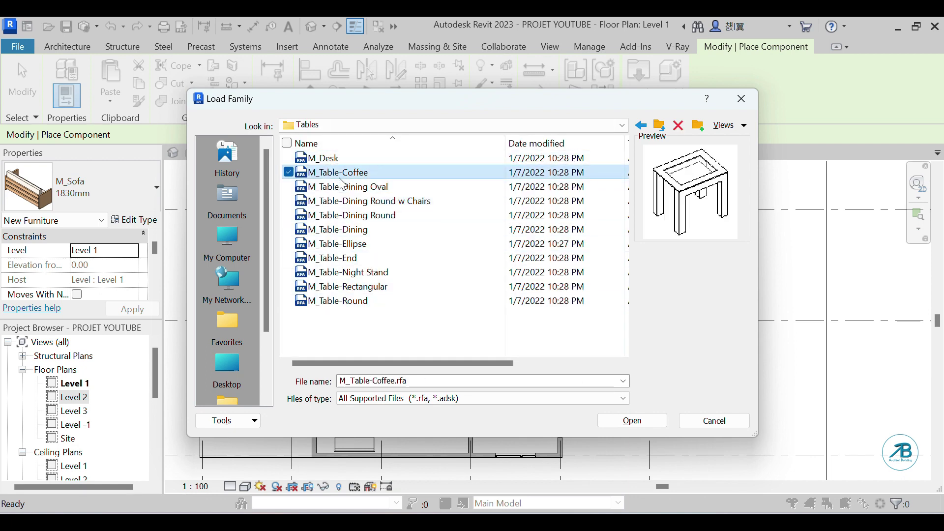
{"action": "left_click", "coordinate": [344, 187]}
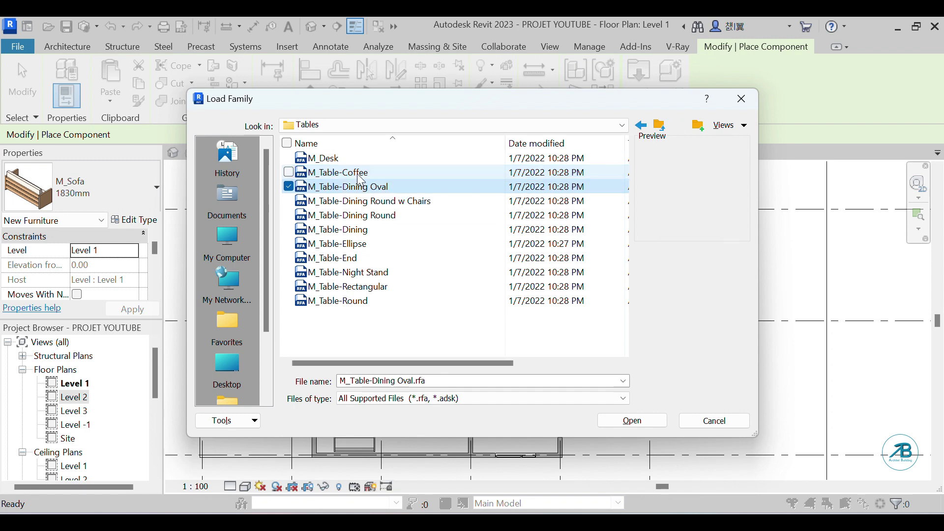
{"action": "left_click", "coordinate": [348, 173]}
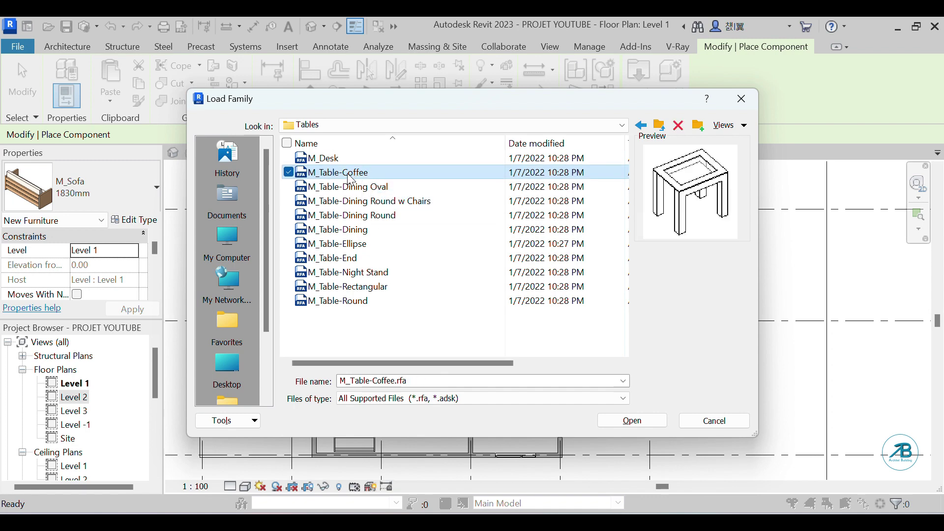
{"action": "left_click", "coordinate": [643, 423]}
Place an M_Table-Coffee 0610 x 0610 x 0610mm beside each of the two sofas, at the window-wall end of the living room.
{"action": "scroll", "coordinate": [338, 330], "scroll_direction": "up", "scroll_amount": 5}
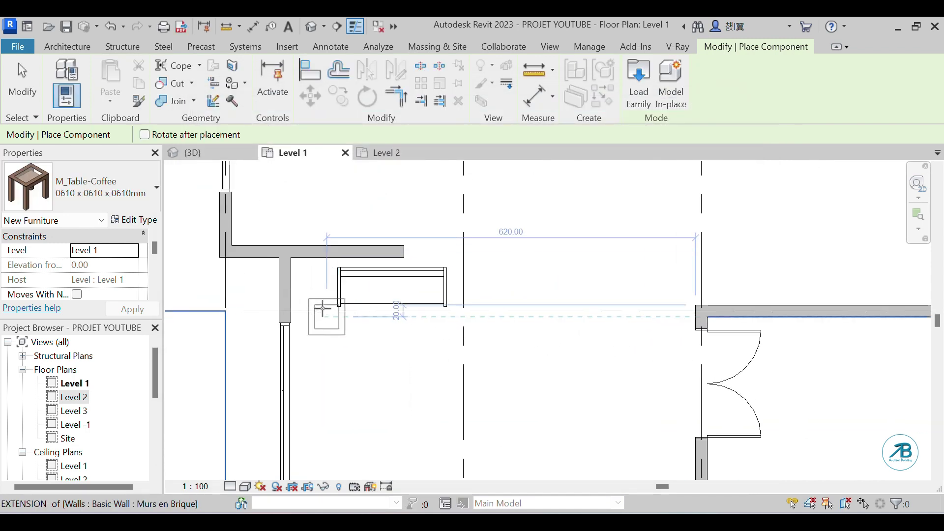
{"action": "scroll", "coordinate": [311, 281], "scroll_direction": "down", "scroll_amount": 4}
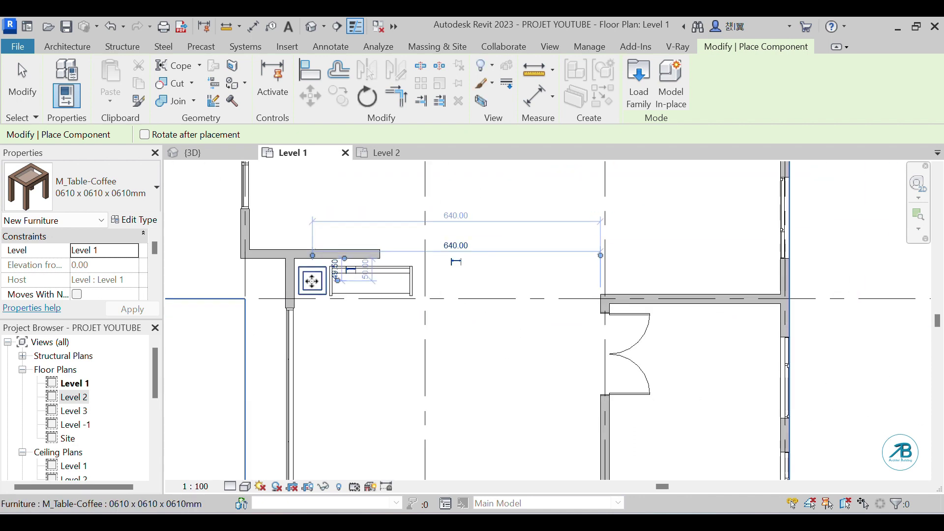
{"action": "scroll", "coordinate": [306, 443], "scroll_direction": "up", "scroll_amount": 4}
{"action": "scroll", "coordinate": [317, 398], "scroll_direction": "up", "scroll_amount": 3}
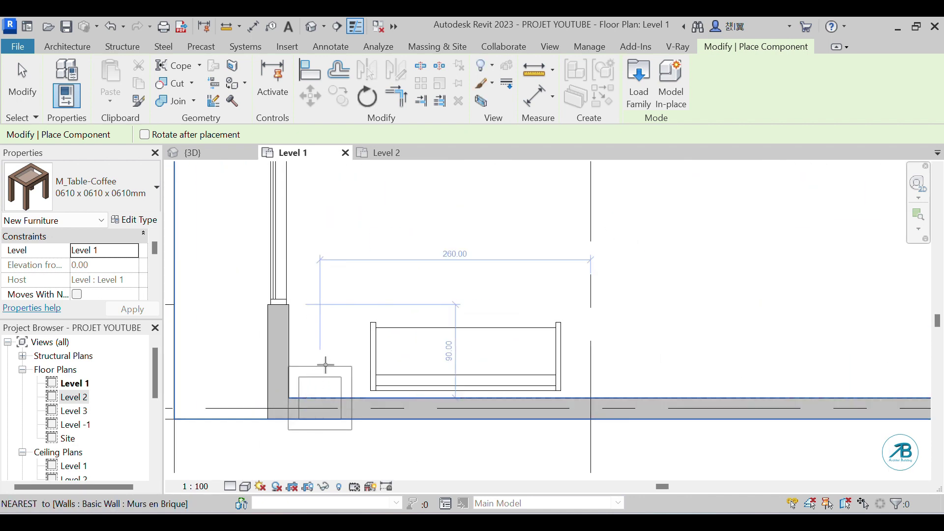
{"action": "scroll", "coordinate": [335, 352], "scroll_direction": "down", "scroll_amount": 6}
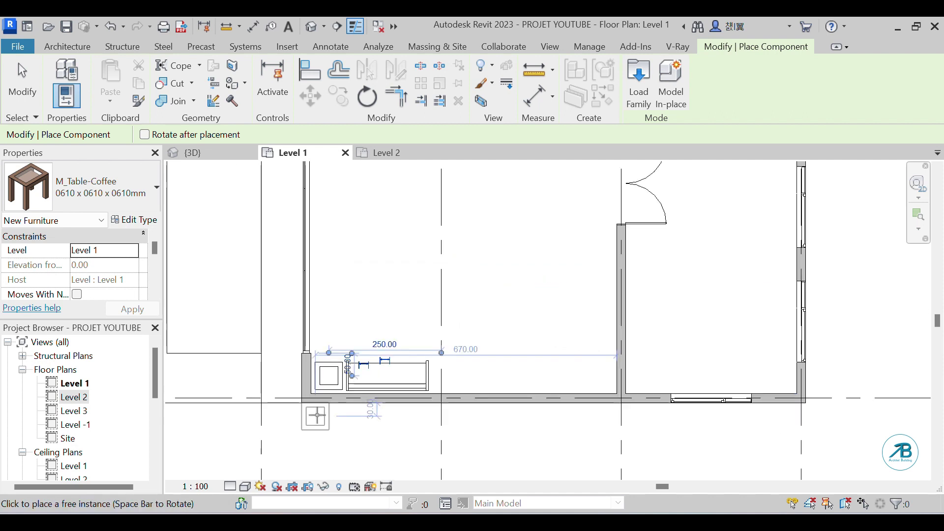
{"action": "left_click", "coordinate": [7, 91]}
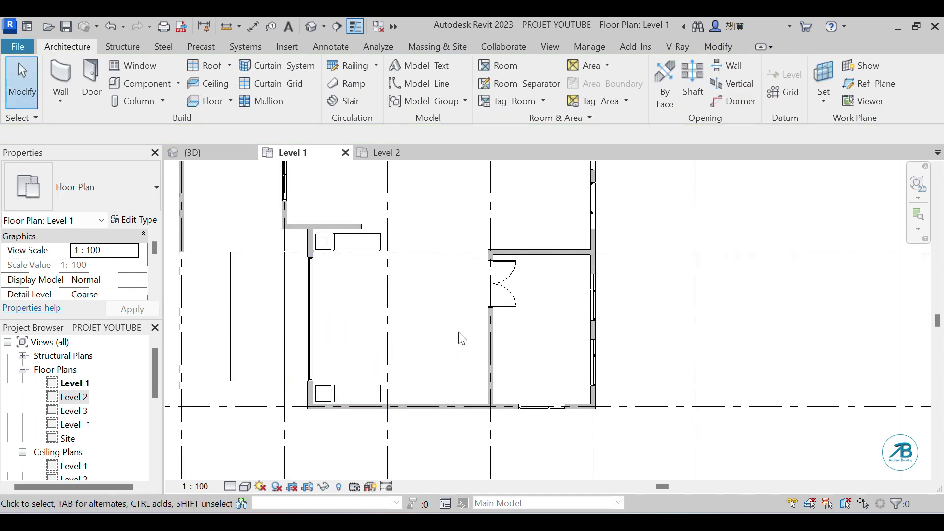
Examine the Level 1 plan from the furnished living room up to the rooms near grids 1 and 2.
{"action": "scroll", "coordinate": [304, 382], "scroll_direction": "down", "scroll_amount": 2}
{"action": "middle_click_drag", "start_coordinate": [440, 323], "coordinate": [424, 333]}
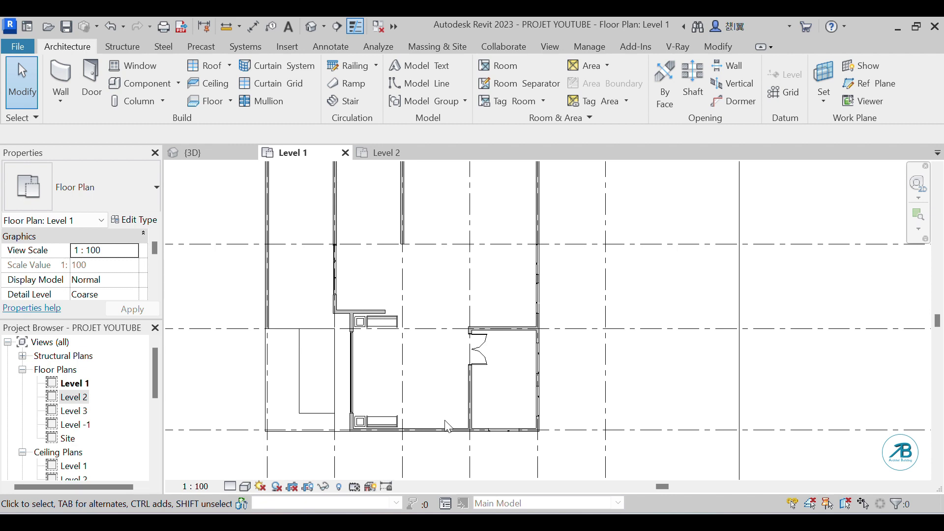
{"action": "scroll", "coordinate": [447, 426], "scroll_direction": "down", "scroll_amount": 4}
{"action": "scroll", "coordinate": [437, 394], "scroll_direction": "up", "scroll_amount": 5}
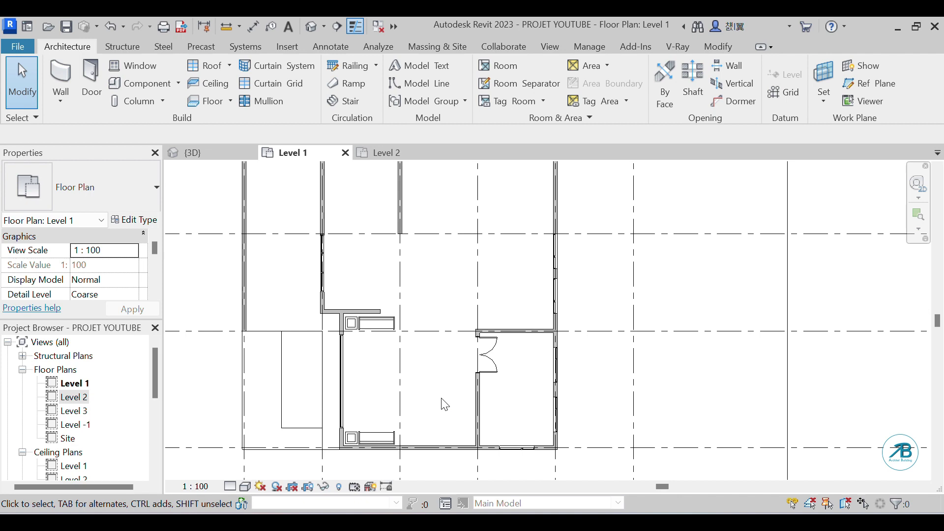
{"action": "scroll", "coordinate": [453, 424], "scroll_direction": "down", "scroll_amount": 2}
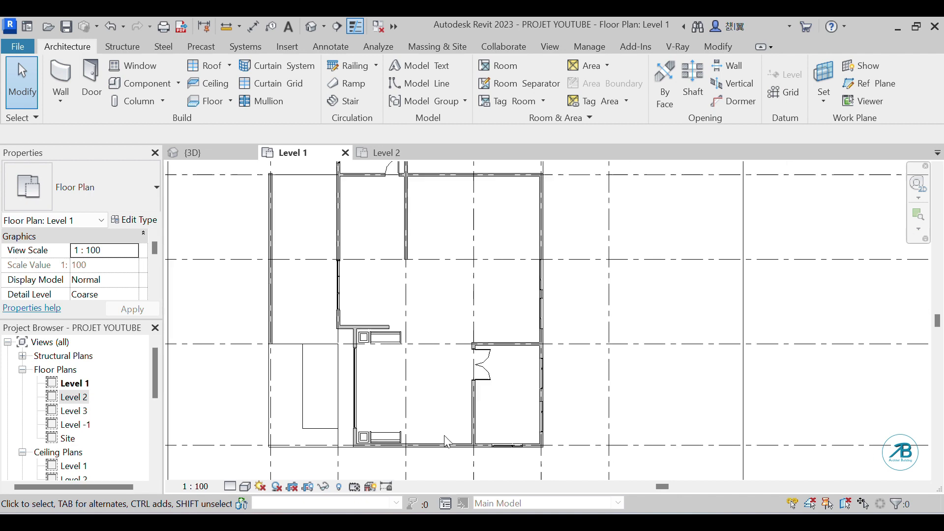
{"action": "scroll", "coordinate": [387, 353], "scroll_direction": "up", "scroll_amount": 3}
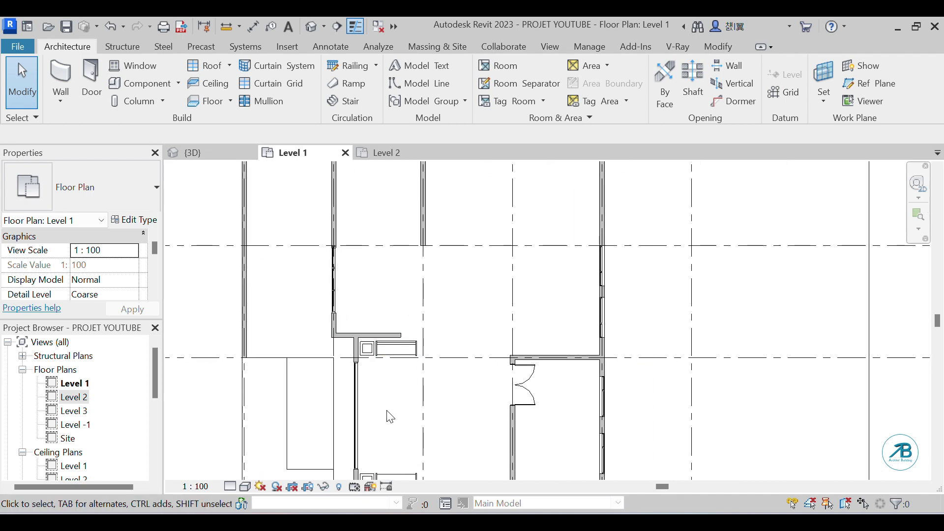
{"action": "scroll", "coordinate": [386, 415], "scroll_direction": "down", "scroll_amount": 3}
{"action": "scroll", "coordinate": [426, 243], "scroll_direction": "up", "scroll_amount": 2}
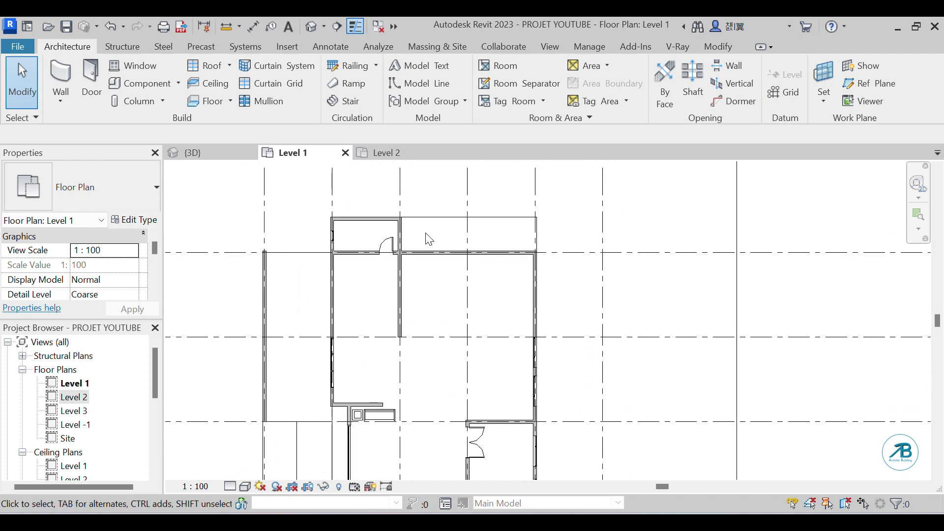
{"action": "scroll", "coordinate": [555, 268], "scroll_direction": "up", "scroll_amount": 1}
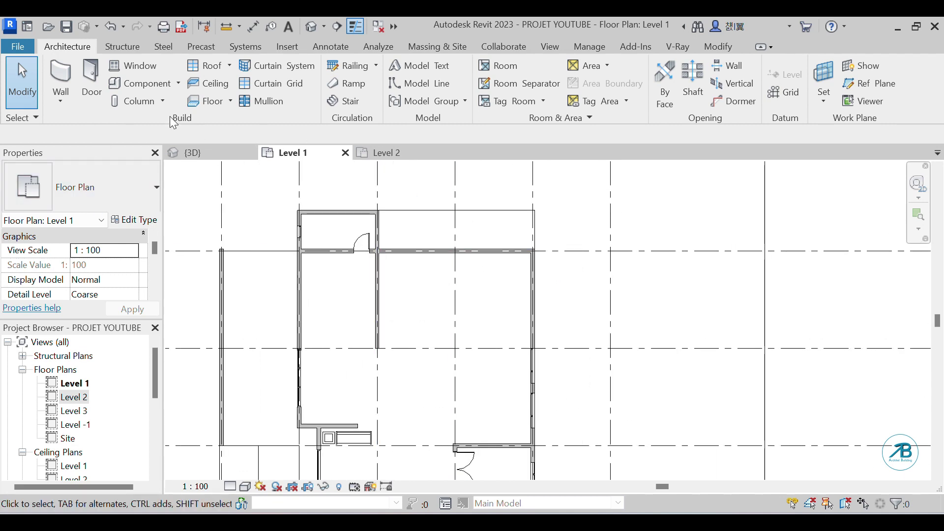
Preview the other table families for a new component and load M_Table-Ellipse from the Tables folder.
{"action": "left_click", "coordinate": [149, 86]}
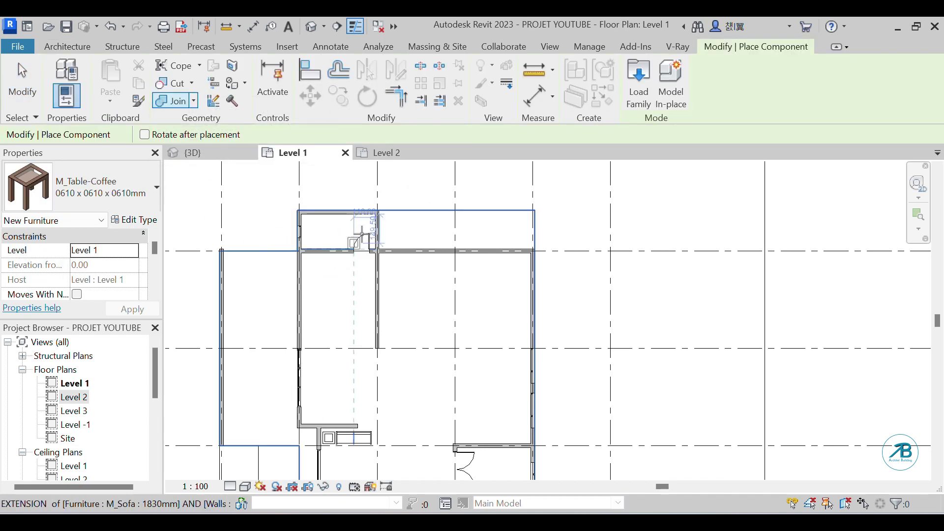
{"action": "left_click", "coordinate": [638, 93]}
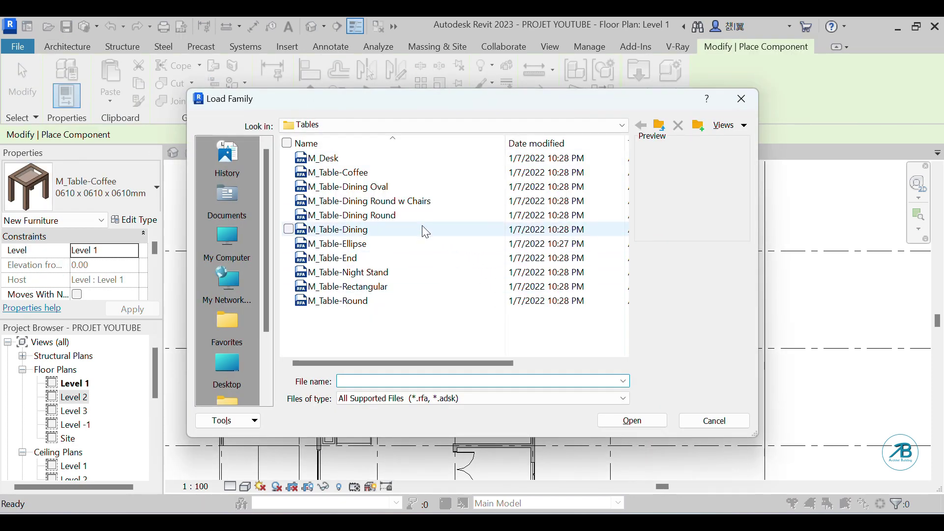
{"action": "left_click", "coordinate": [374, 302]}
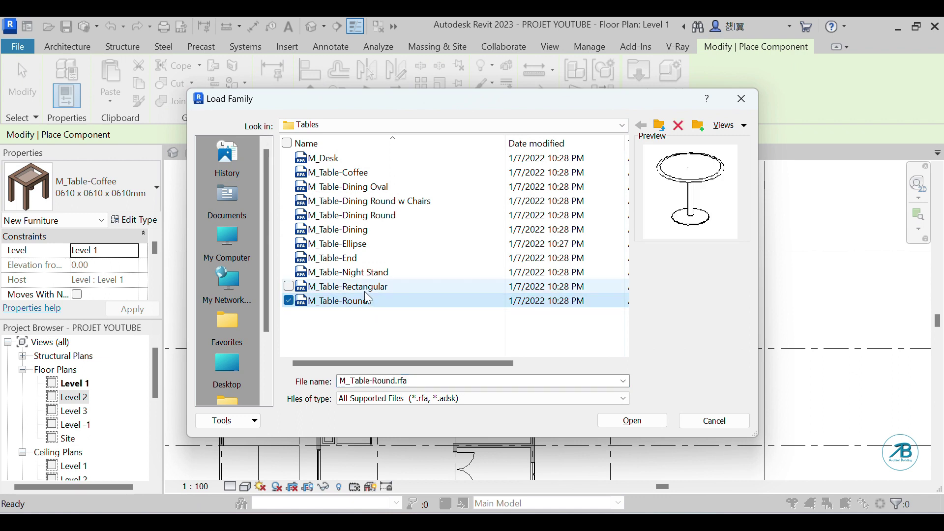
{"action": "left_click", "coordinate": [364, 288]}
{"action": "left_click", "coordinate": [364, 274]}
{"action": "left_click", "coordinate": [371, 290]}
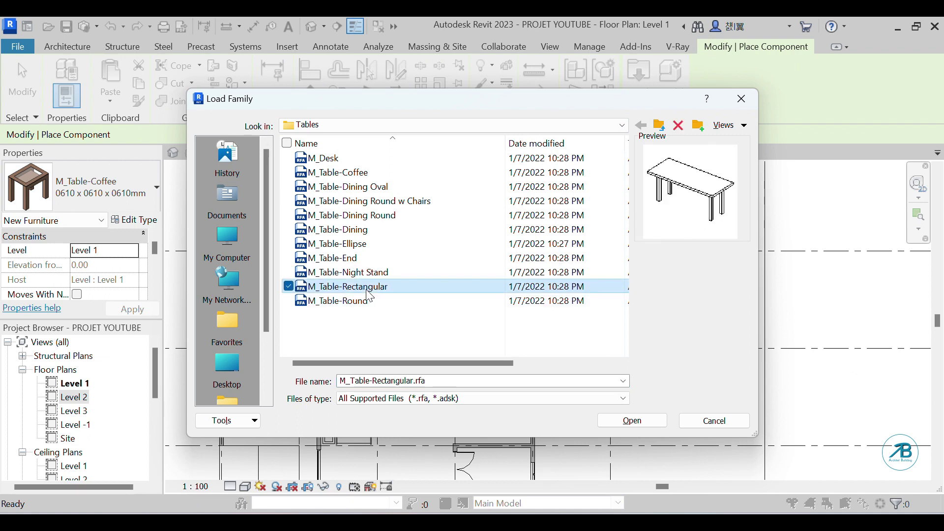
{"action": "left_click", "coordinate": [347, 259]}
{"action": "left_click", "coordinate": [356, 245]}
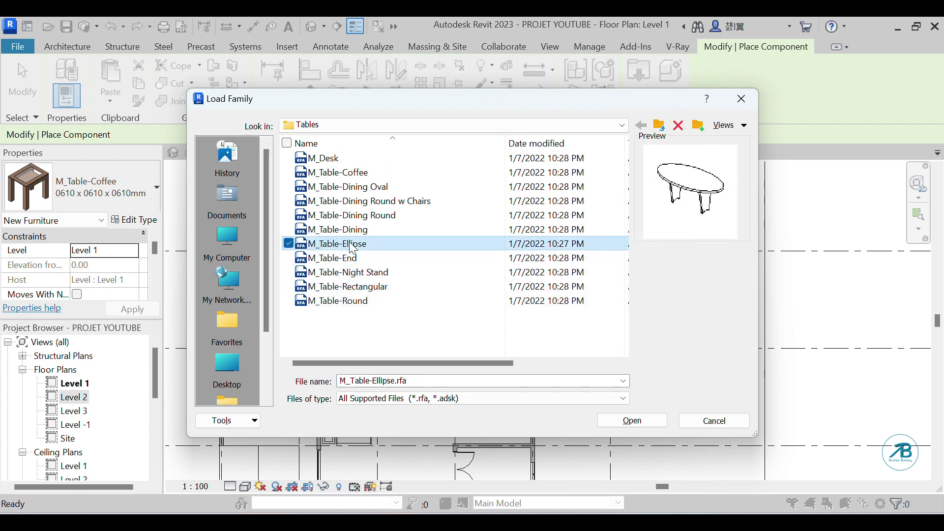
{"action": "left_click", "coordinate": [363, 230]}
{"action": "left_click", "coordinate": [364, 216]}
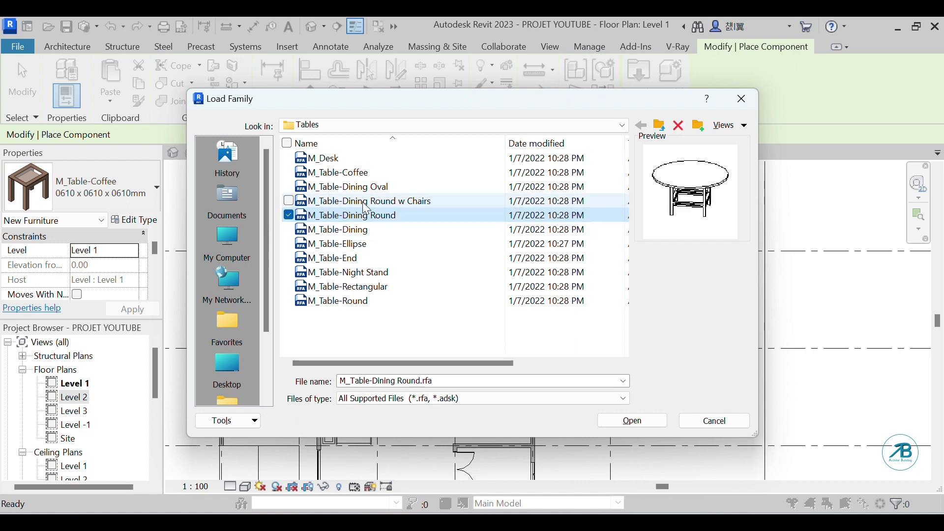
{"action": "left_click", "coordinate": [362, 203]}
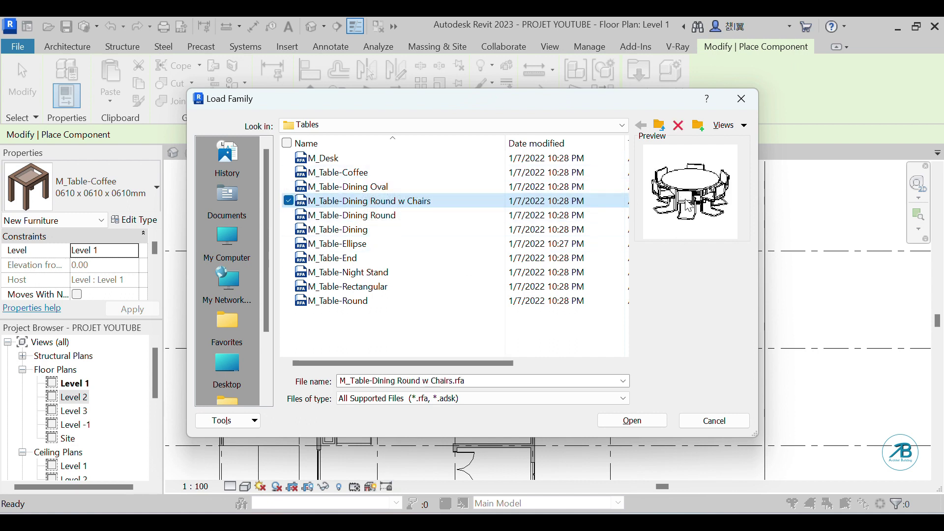
{"action": "left_click", "coordinate": [356, 287]}
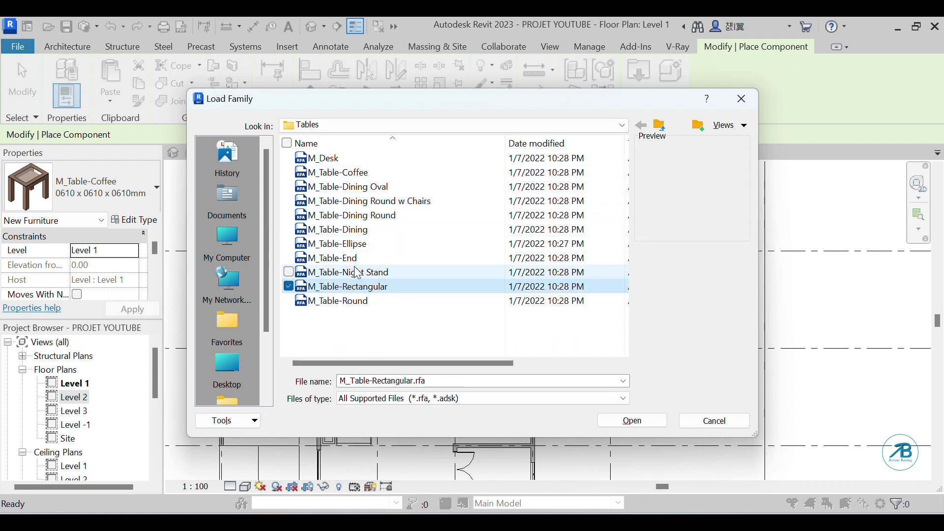
{"action": "left_click", "coordinate": [358, 272]}
{"action": "left_click", "coordinate": [355, 258]}
{"action": "left_click", "coordinate": [352, 246]}
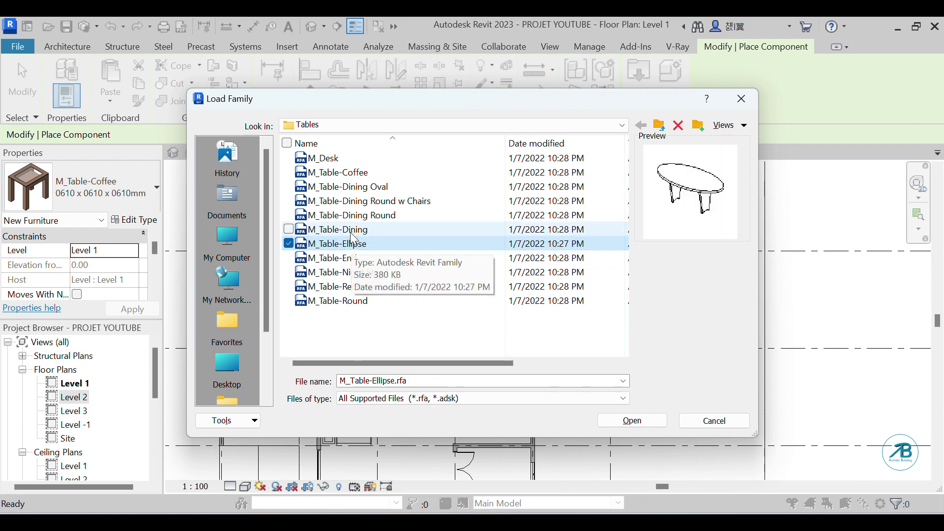
{"action": "left_click", "coordinate": [651, 422]}
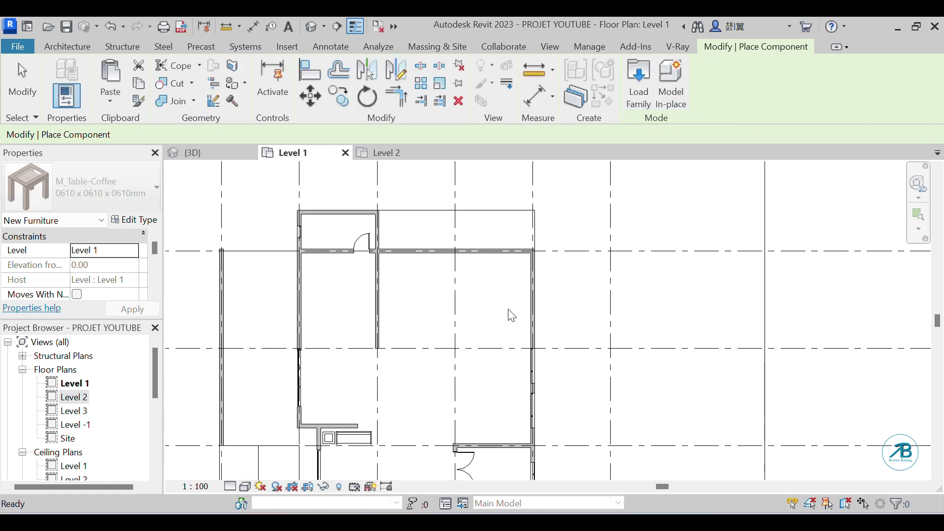
Place an M_Table-Ellipse 1800 x 900mm in the large upper room, centred near the vertical grid line, about 360 below the upper wall.
{"action": "scroll", "coordinate": [504, 304], "scroll_direction": "up", "scroll_amount": 1}
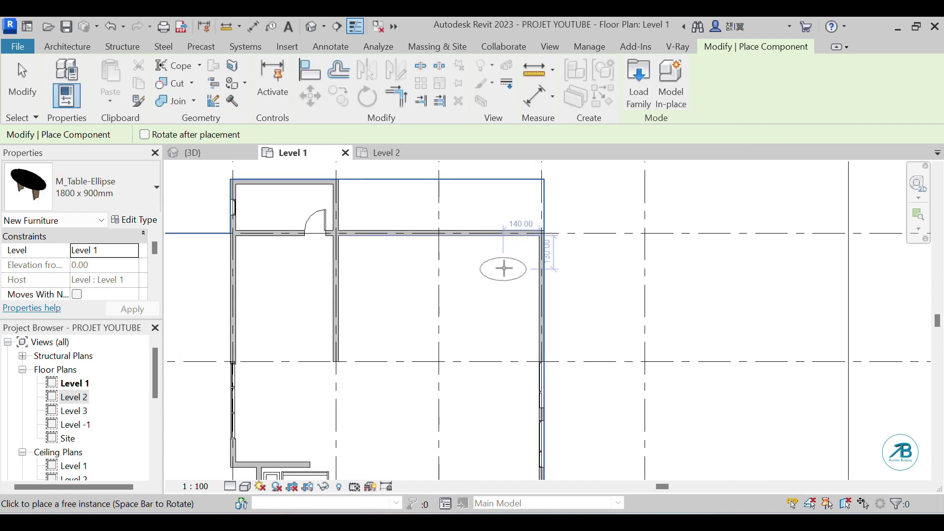
{"action": "scroll", "coordinate": [491, 268], "scroll_direction": "down", "scroll_amount": 2}
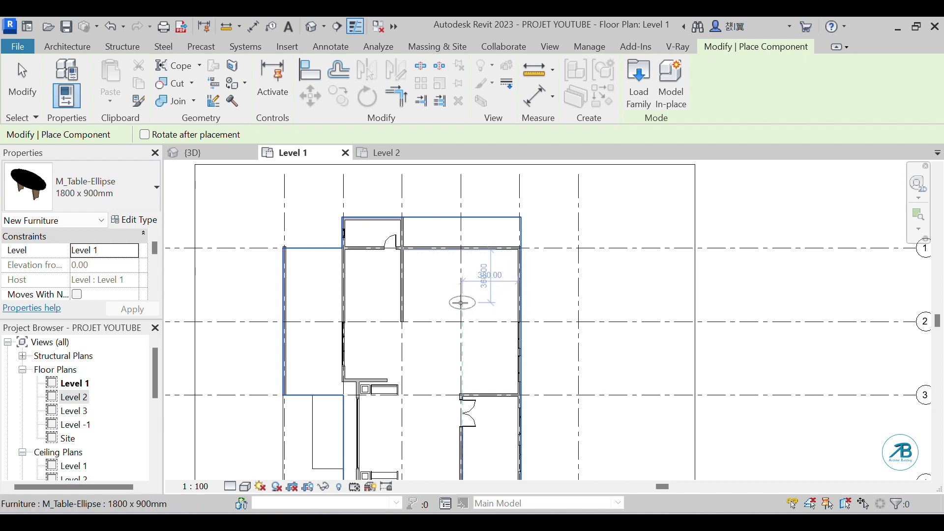
{"action": "left_click", "coordinate": [463, 302]}
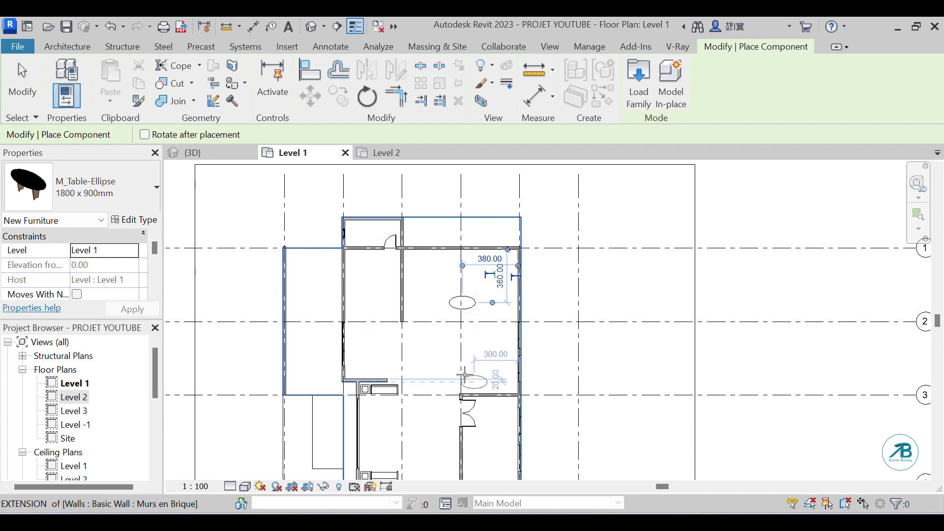
{"action": "scroll", "coordinate": [469, 292], "scroll_direction": "up", "scroll_amount": 3}
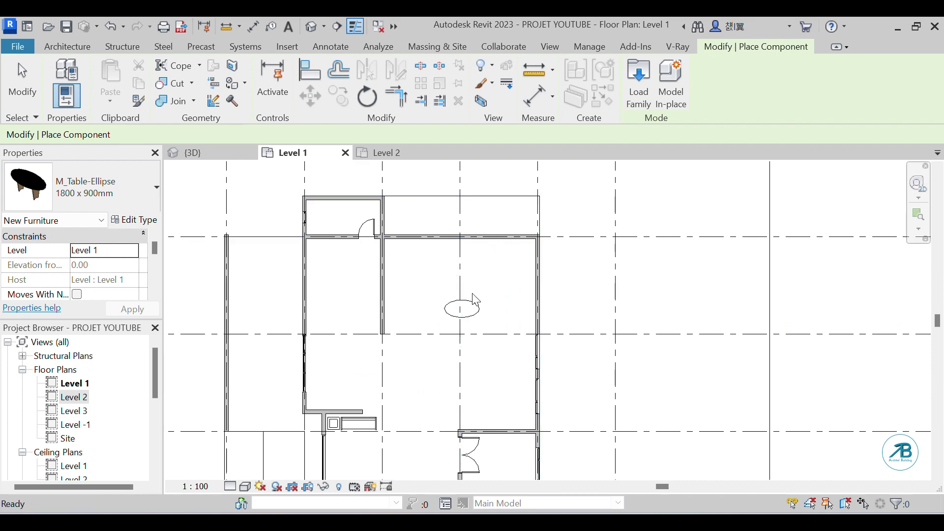
{"action": "key", "text": "Escape"}
{"action": "key", "text": "Escape"}
Nudge the elliptical table straight up along the vertical grid line, closer to the room's upper wall.
{"action": "left_click", "coordinate": [476, 314]}
{"action": "key", "text": "Up"}
{"action": "key", "text": "Up"}
{"action": "key", "text": "Up"}
{"action": "key", "text": "Up"}
{"action": "key", "text": "Up"}
{"action": "key", "text": "Up"}
{"action": "key", "text": "Up"}
{"action": "key", "text": "Up"}
{"action": "key", "text": "Up"}
{"action": "key", "text": "Up"}
{"action": "key", "text": "Up"}
{"action": "key", "text": "Up"}
{"action": "key", "text": "Up"}
{"action": "key", "text": "Up"}
{"action": "key", "text": "Up"}
{"action": "key", "text": "Up"}
{"action": "key", "text": "Up"}
{"action": "key", "text": "Up"}
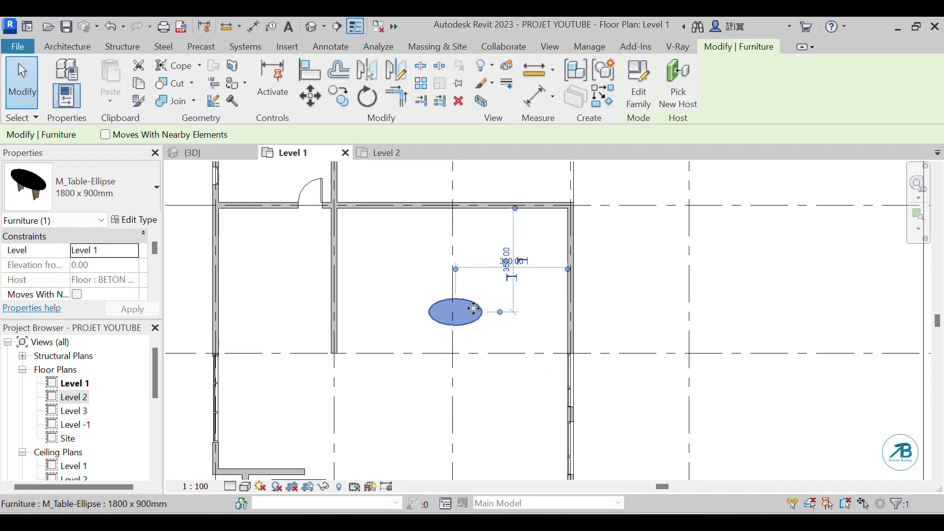
{"action": "key", "text": "Up"}
{"action": "key", "text": "Up"}
{"action": "key", "text": "Up"}
{"action": "key", "text": "Up"}
{"action": "key", "text": "Up"}
{"action": "key", "text": "Up"}
{"action": "key", "text": "Up"}
{"action": "key", "text": "Up"}
{"action": "key", "text": "Up"}
{"action": "key", "text": "Up"}
{"action": "key", "text": "Up"}
{"action": "key", "text": "Up"}
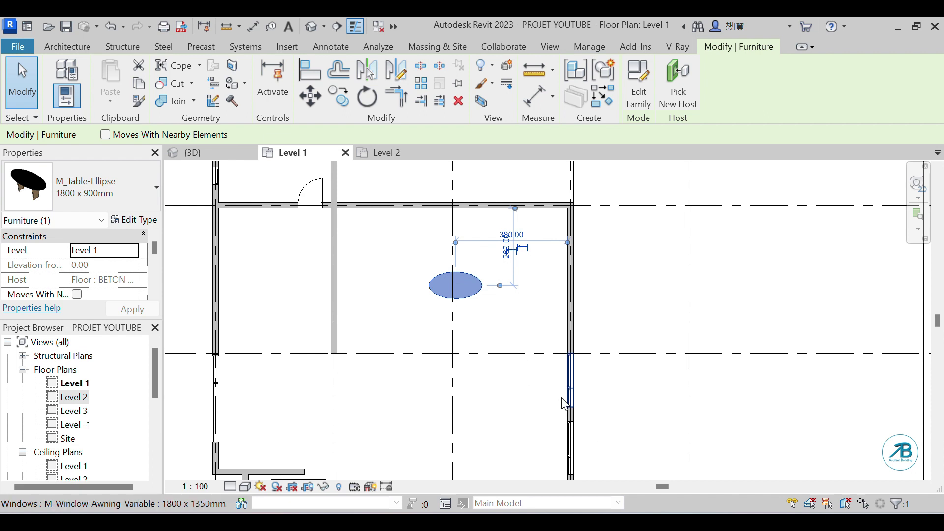
{"action": "key", "text": "Up"}
{"action": "key", "text": "Up"}
{"action": "key", "text": "Up"}
{"action": "key", "text": "Down"}
{"action": "key", "text": "Down"}
{"action": "key", "text": "Down"}
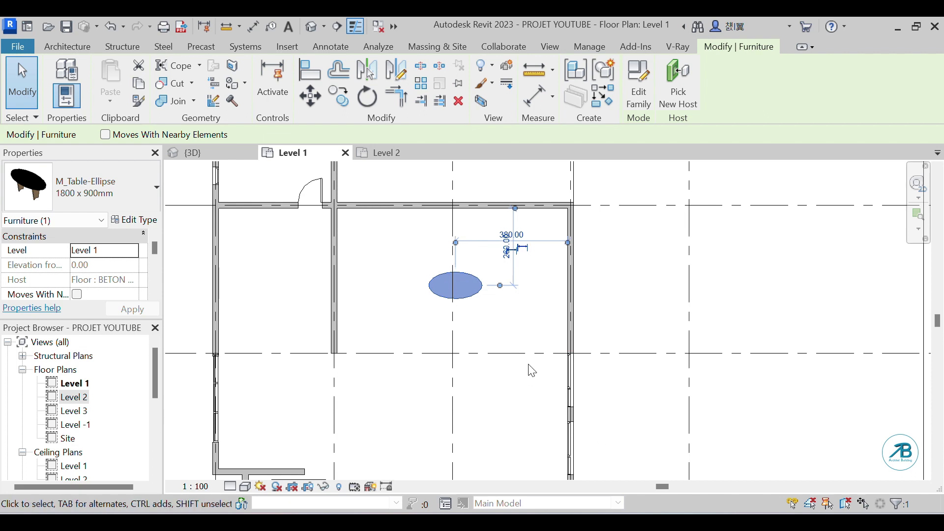
{"action": "left_click", "coordinate": [398, 263]}
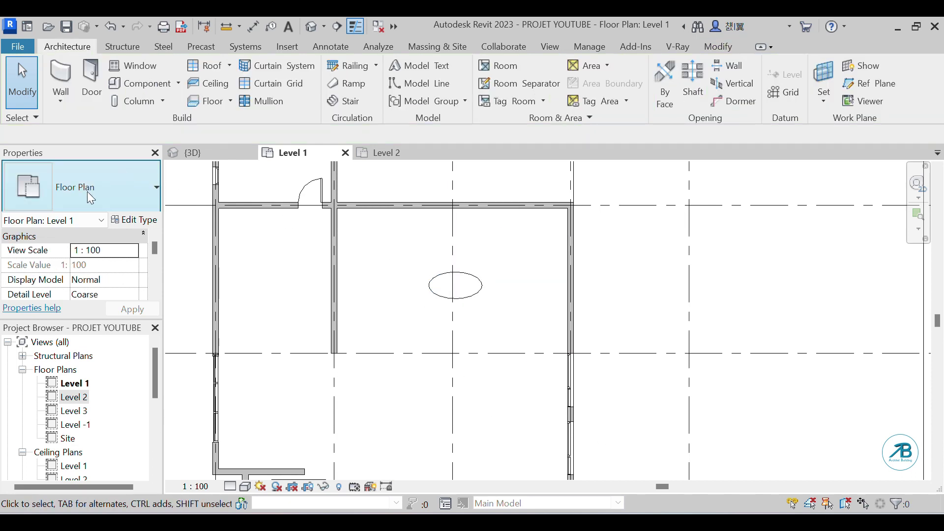
Load the M_Sofa-Corbu family from the Seating folder of the Furniture library for a new component.
{"action": "left_click", "coordinate": [134, 90]}
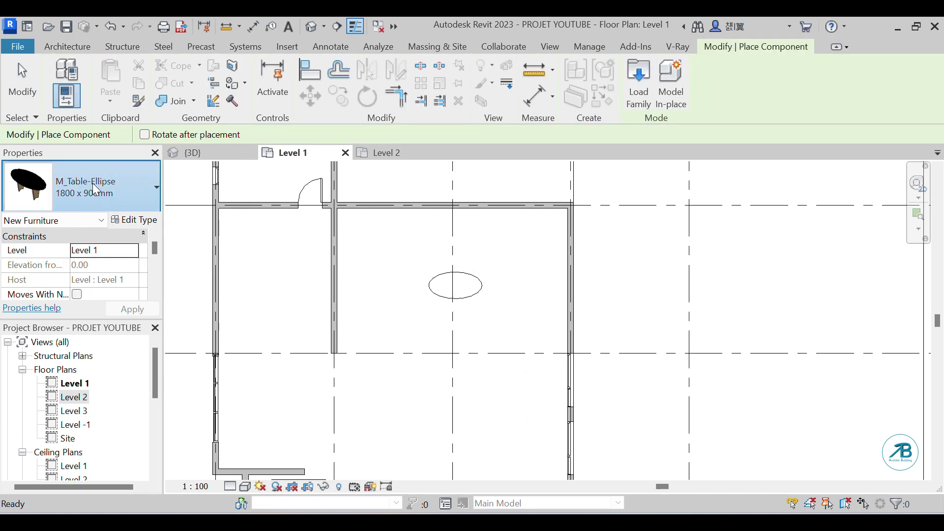
{"action": "left_click", "coordinate": [93, 189]}
{"action": "scroll", "coordinate": [106, 403], "scroll_direction": "up", "scroll_amount": 5}
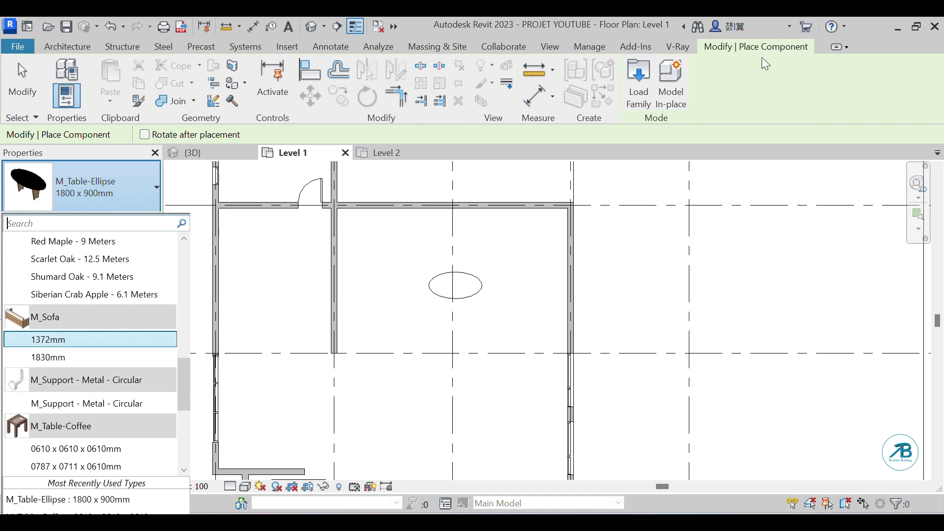
{"action": "left_click", "coordinate": [652, 104]}
{"action": "left_click", "coordinate": [646, 93]}
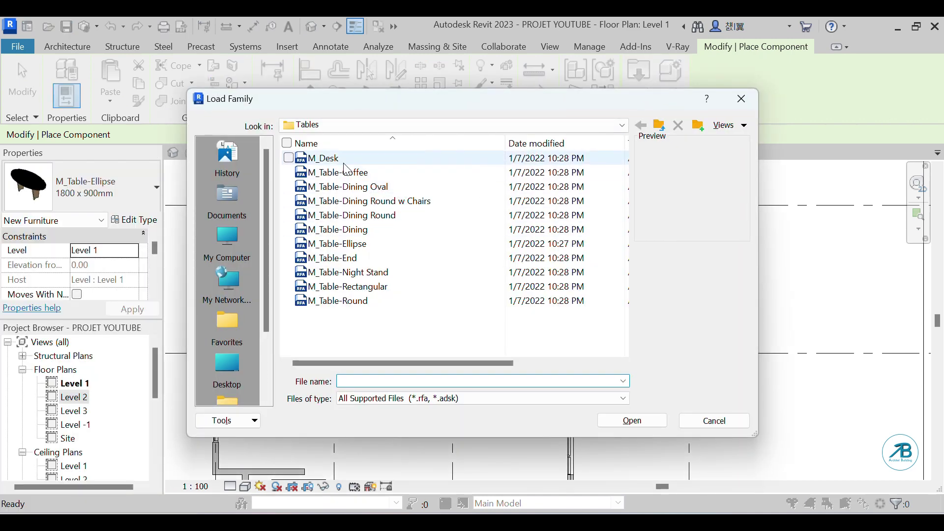
{"action": "left_click", "coordinate": [598, 127]}
{"action": "left_click", "coordinate": [418, 239]}
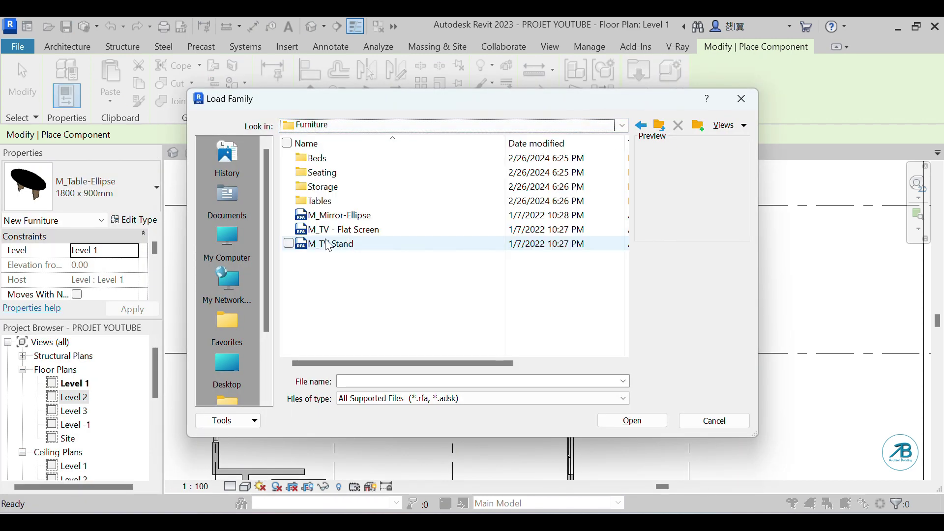
{"action": "double_click", "coordinate": [327, 175]}
{"action": "left_click", "coordinate": [344, 329]}
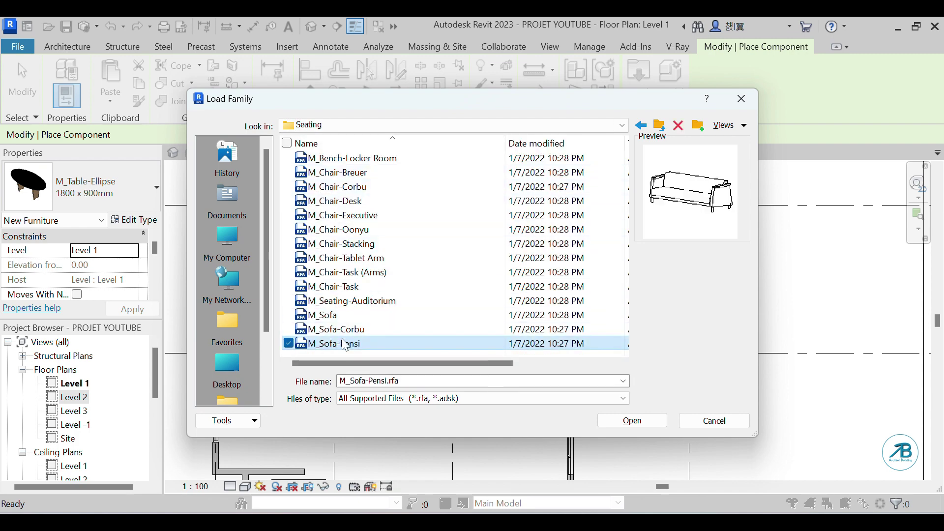
{"action": "left_click", "coordinate": [635, 421]}
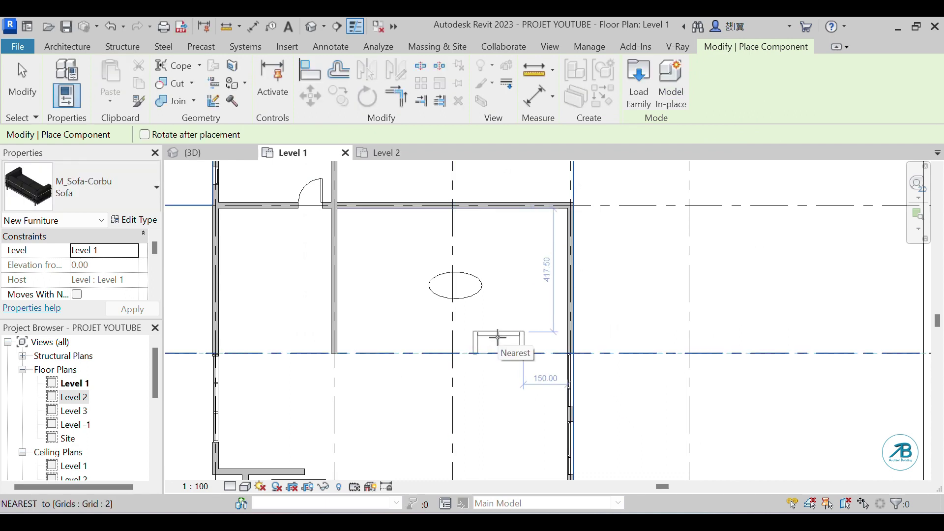
Place three M_Sofa-Corbu sofas around the elliptical table: two along grid 2, 150 and 500 from the right wall, and one beside it, 20 from that wall.
{"action": "left_click", "coordinate": [499, 337]}
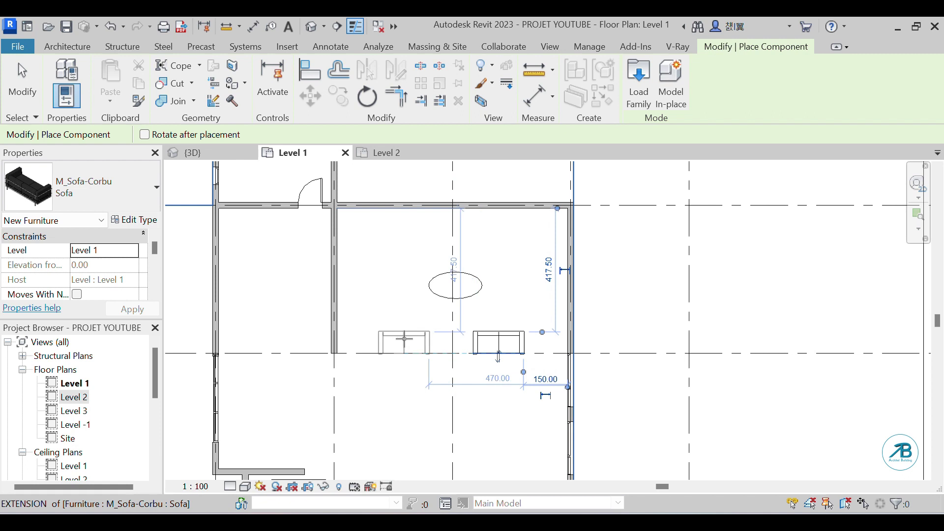
{"action": "left_click", "coordinate": [396, 337]}
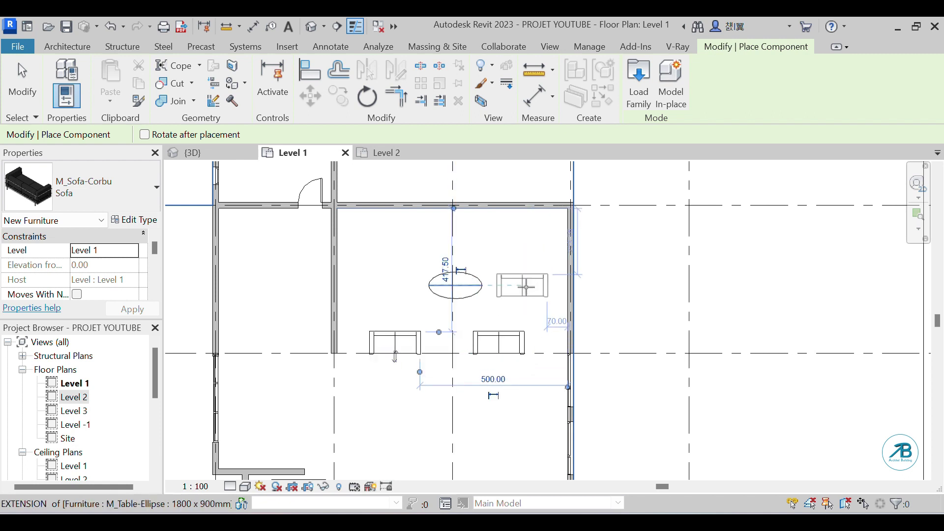
{"action": "left_click", "coordinate": [538, 283]}
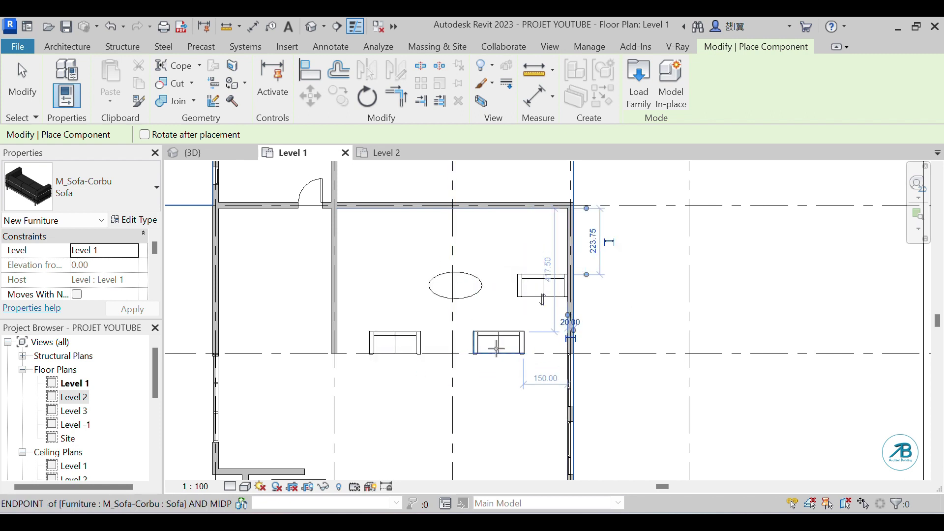
{"action": "key", "text": "Escape"}
{"action": "key", "text": "Escape"}
Rotate the sofa beside the right wall 90° clockwise about its centre so it faces the elliptical table.
{"action": "left_click", "coordinate": [541, 288]}
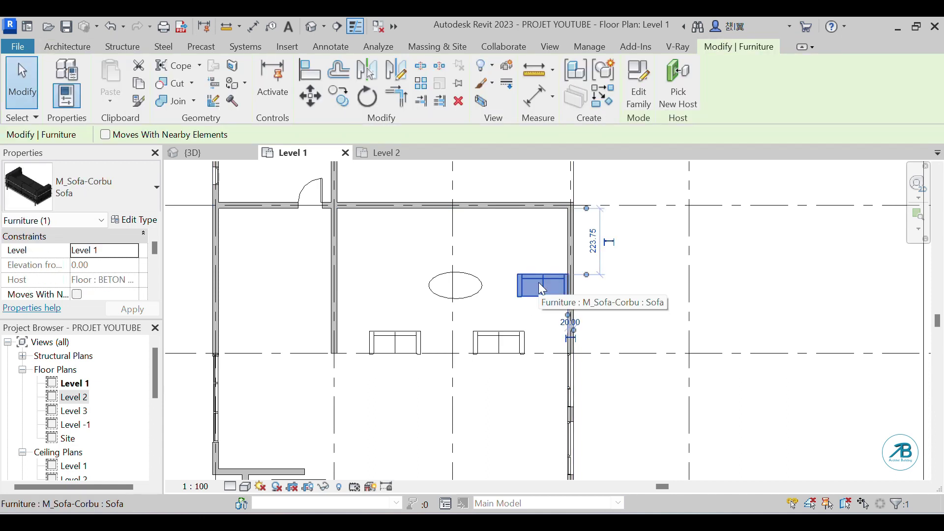
{"action": "left_click", "coordinate": [366, 97]}
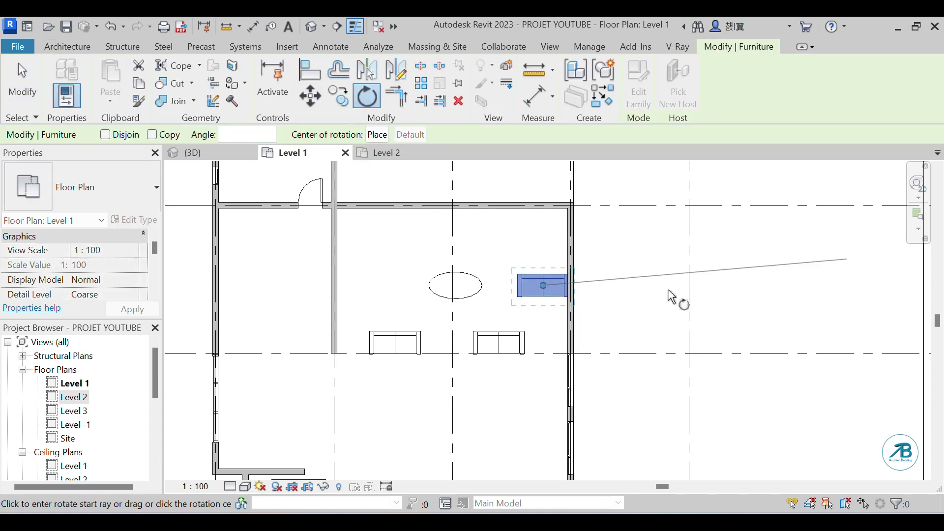
{"action": "left_click", "coordinate": [694, 286]}
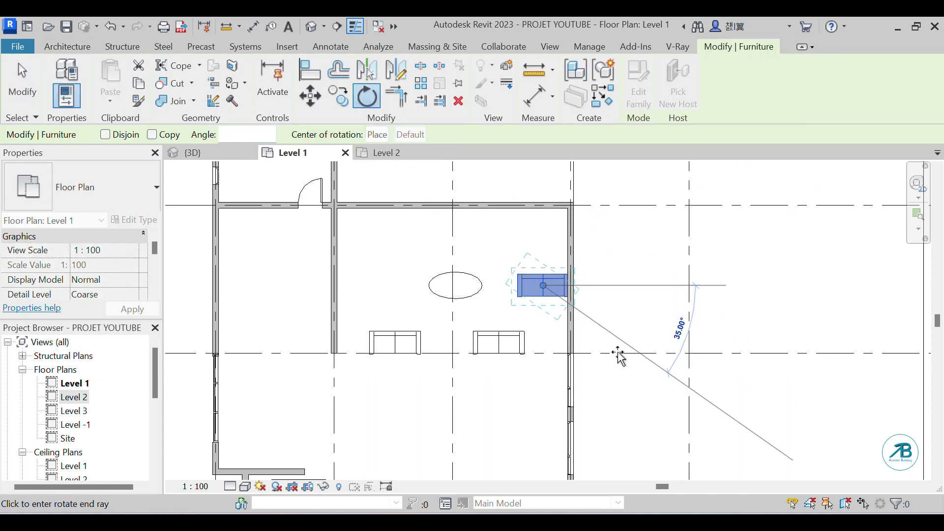
{"action": "left_click", "coordinate": [551, 414]}
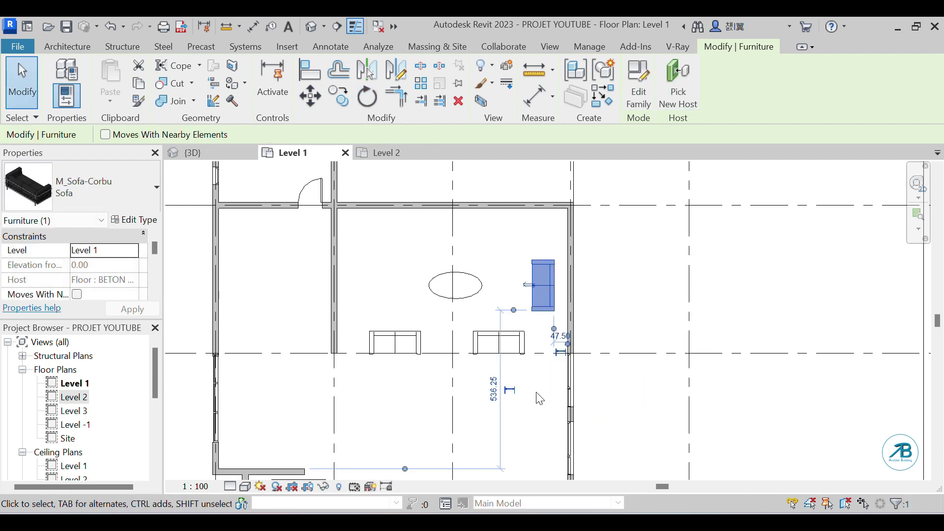
{"action": "key", "text": "Escape"}
Flip the two sofas along grid 2 so that both face up towards the elliptical table.
{"action": "left_click", "coordinate": [508, 335]}
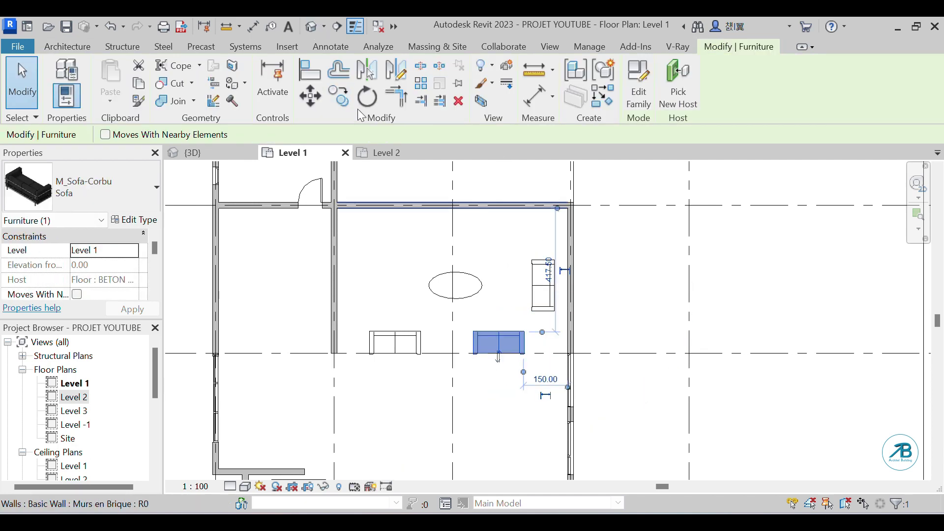
{"action": "scroll", "coordinate": [501, 382], "scroll_direction": "up", "scroll_amount": 3}
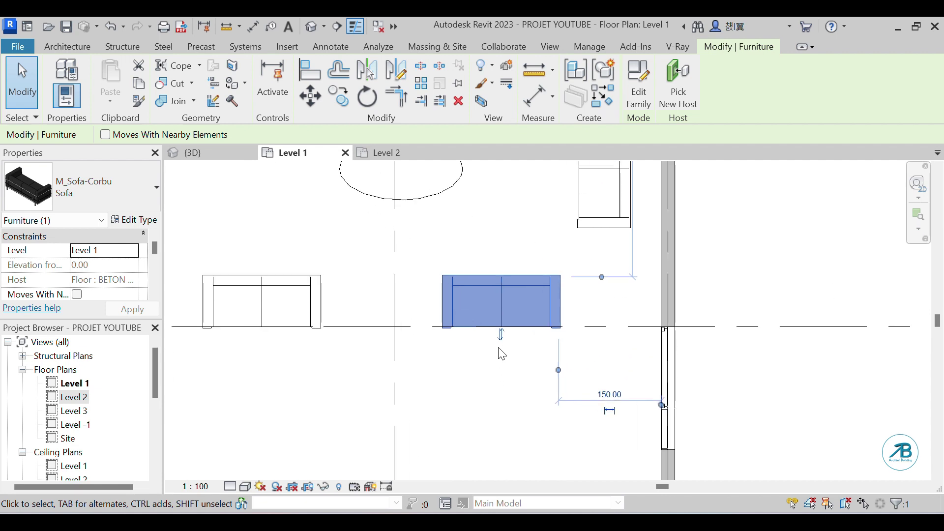
{"action": "left_click", "coordinate": [265, 311]}
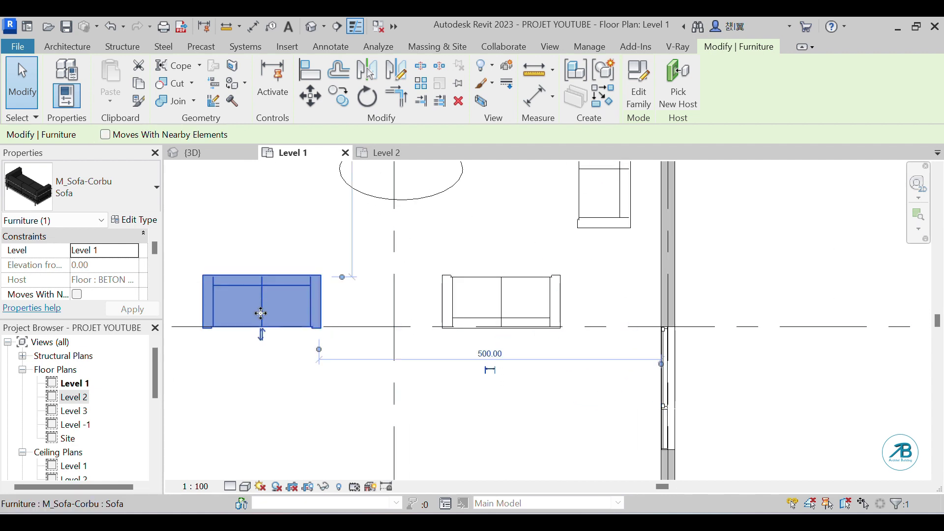
{"action": "left_click", "coordinate": [266, 343]}
{"action": "scroll", "coordinate": [266, 343], "scroll_direction": "down", "scroll_amount": 1}
{"action": "left_click", "coordinate": [280, 308]}
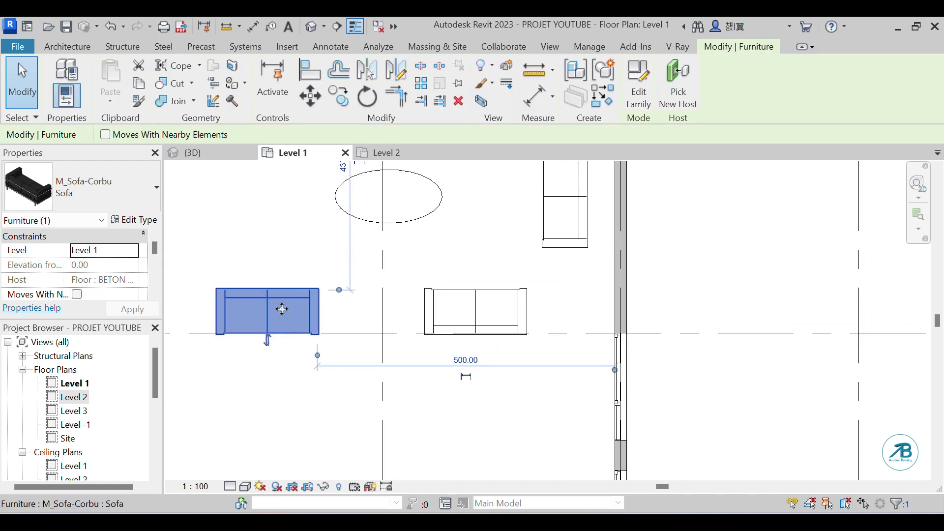
{"action": "left_click", "coordinate": [268, 341]}
{"action": "scroll", "coordinate": [335, 269], "scroll_direction": "down", "scroll_amount": 3}
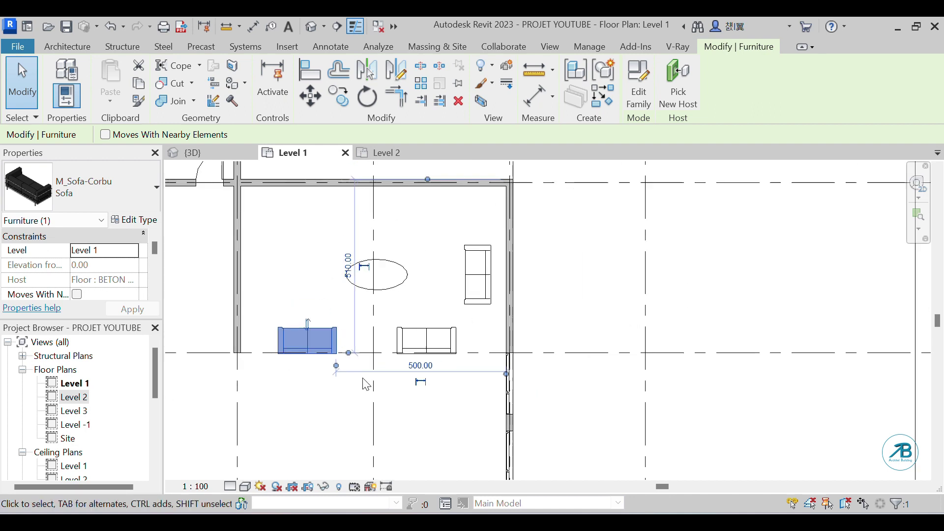
{"action": "left_click", "coordinate": [415, 297]}
{"action": "scroll", "coordinate": [417, 392], "scroll_direction": "down", "scroll_amount": 1}
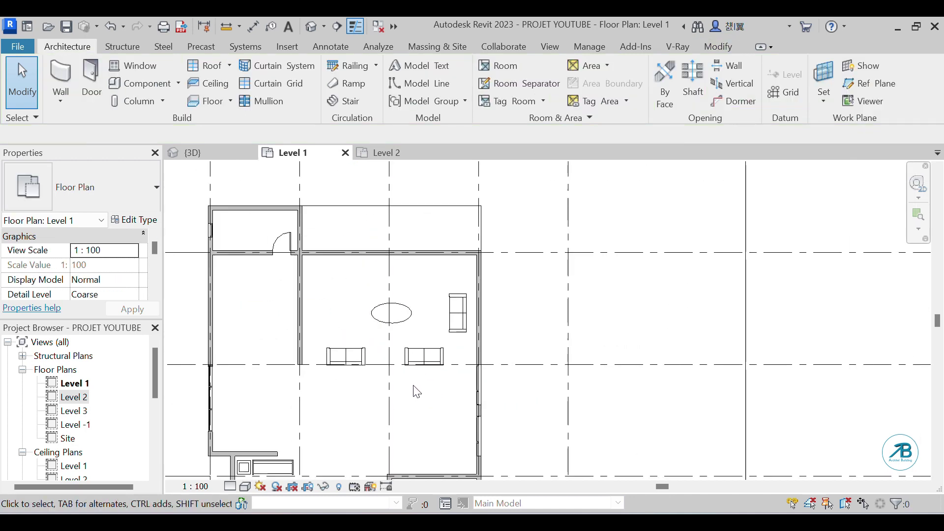
Mirror a copy of the right-wall sofa across vertical grid D to the opposite side of the elliptical table.
{"action": "left_click", "coordinate": [465, 320]}
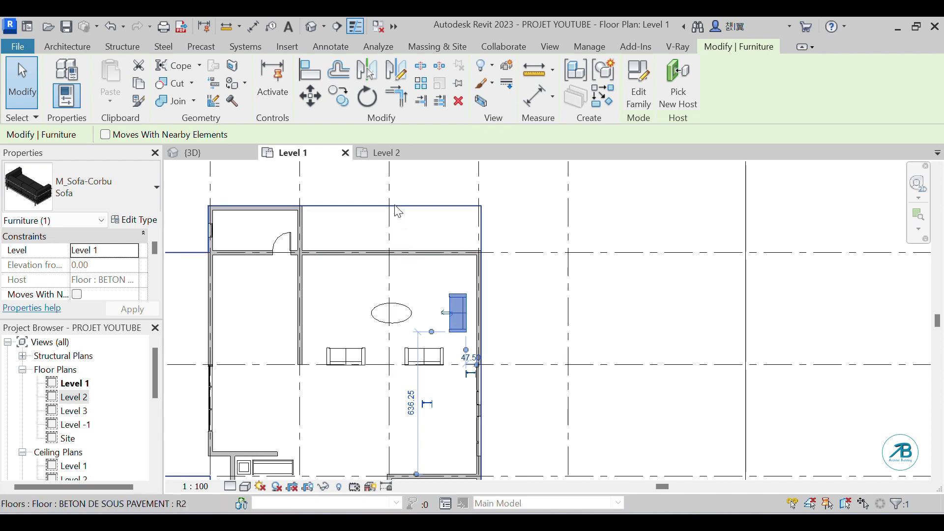
{"action": "left_click", "coordinate": [368, 76]}
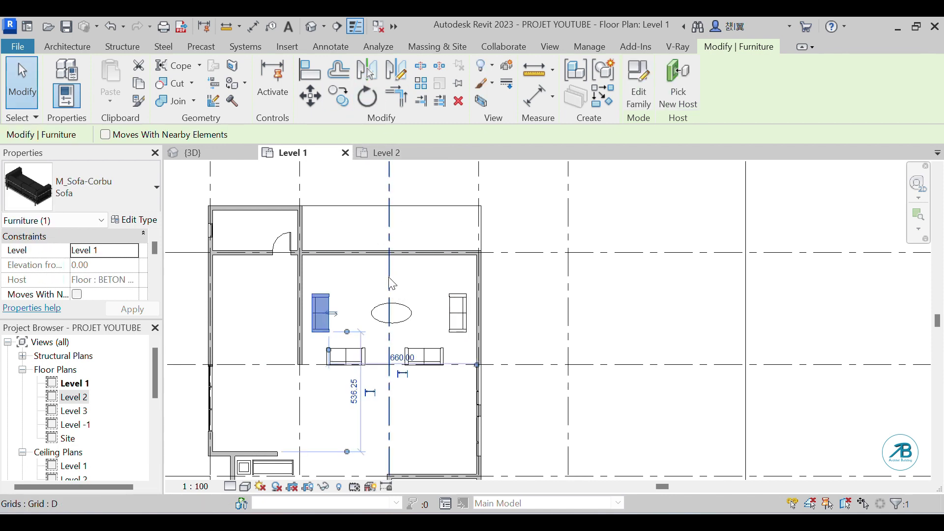
{"action": "key", "text": "Escape"}
Shift the elliptical table slightly left, to about 410 from the room's right wall.
{"action": "left_click", "coordinate": [398, 319]}
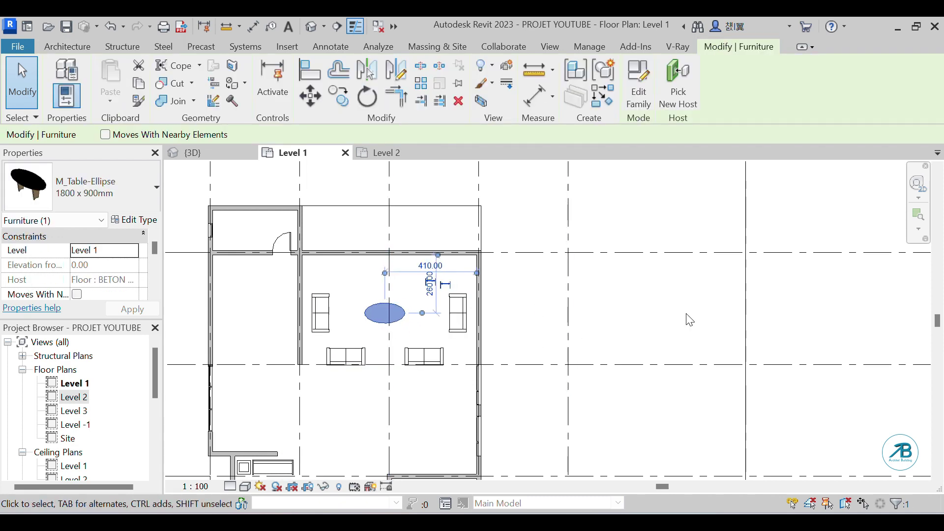
{"action": "key", "text": "Escape"}
{"action": "scroll", "coordinate": [441, 319], "scroll_direction": "down", "scroll_amount": 2}
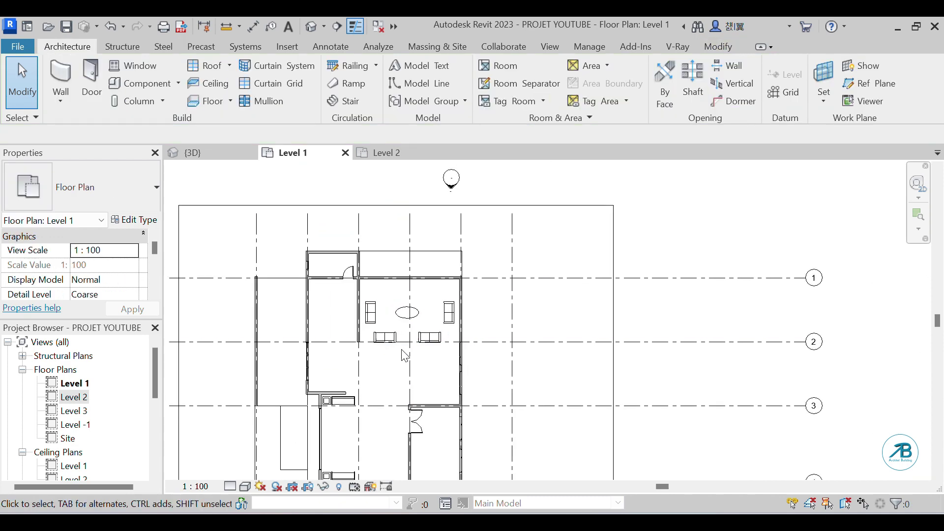
{"action": "left_click", "coordinate": [382, 335]}
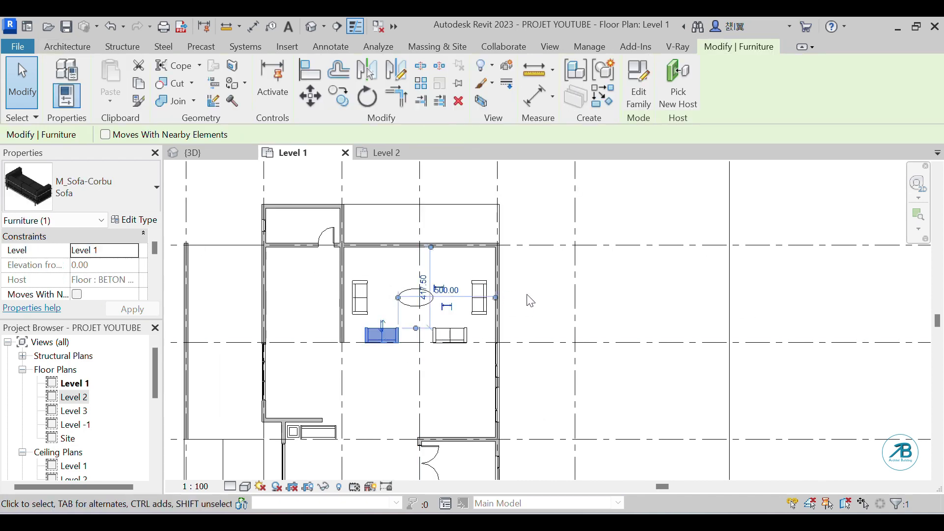
{"action": "key", "text": "Escape"}
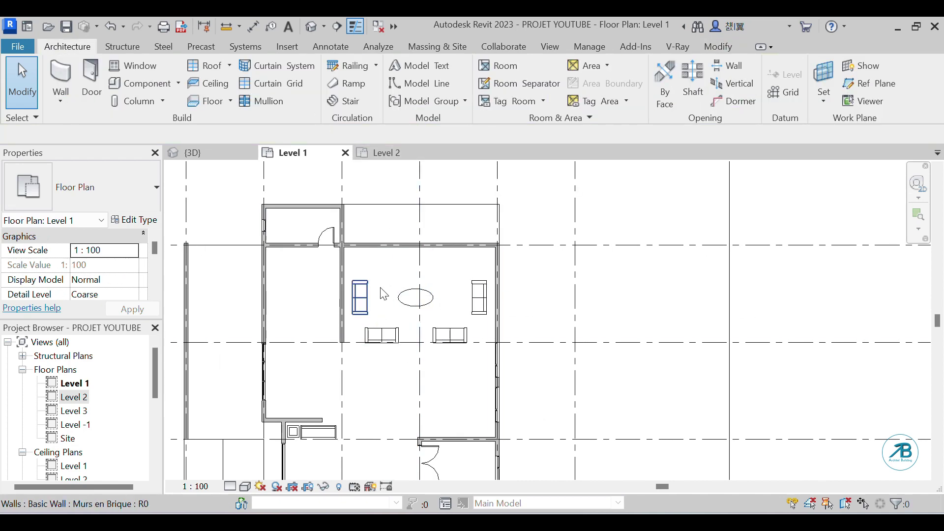
{"action": "scroll", "coordinate": [453, 228], "scroll_direction": "down", "scroll_amount": 2}
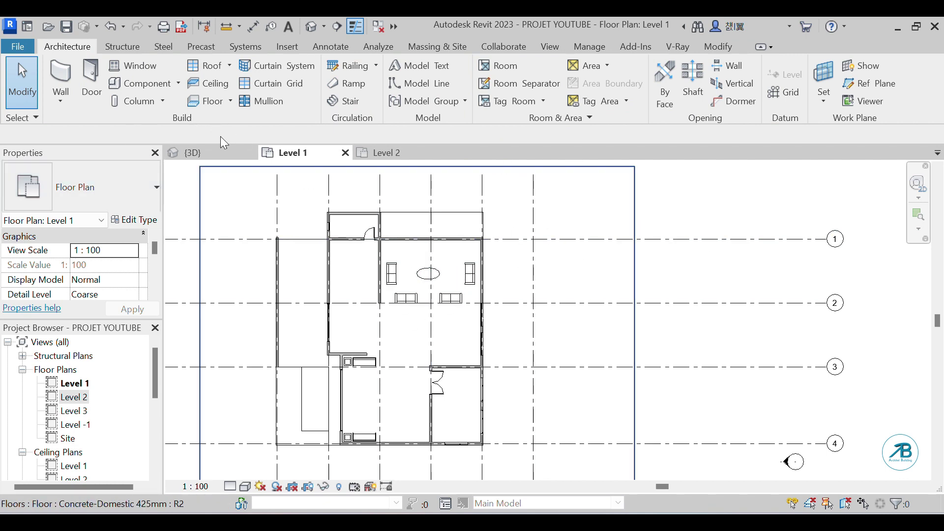
Preview table families in the Tables folder and load M_Table-Dining Round w Chairs for a new component.
{"action": "left_click", "coordinate": [146, 80]}
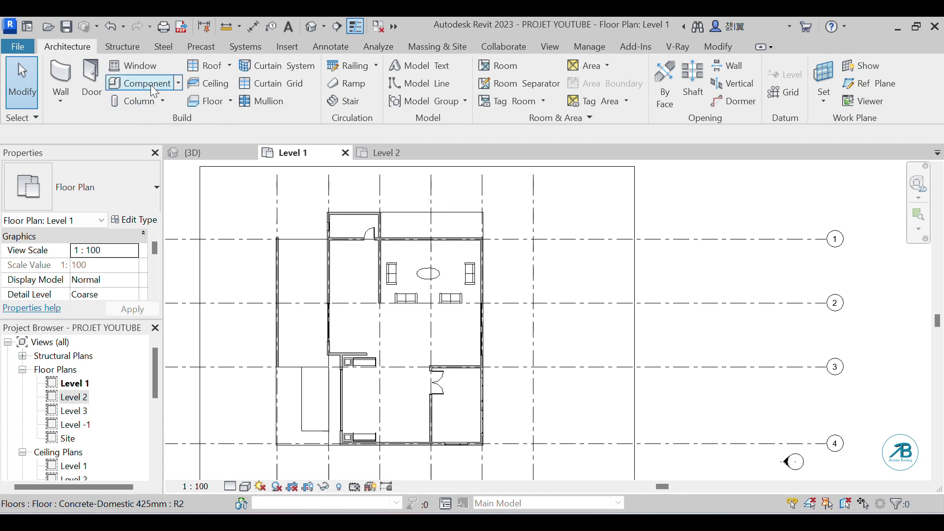
{"action": "left_click", "coordinate": [641, 102]}
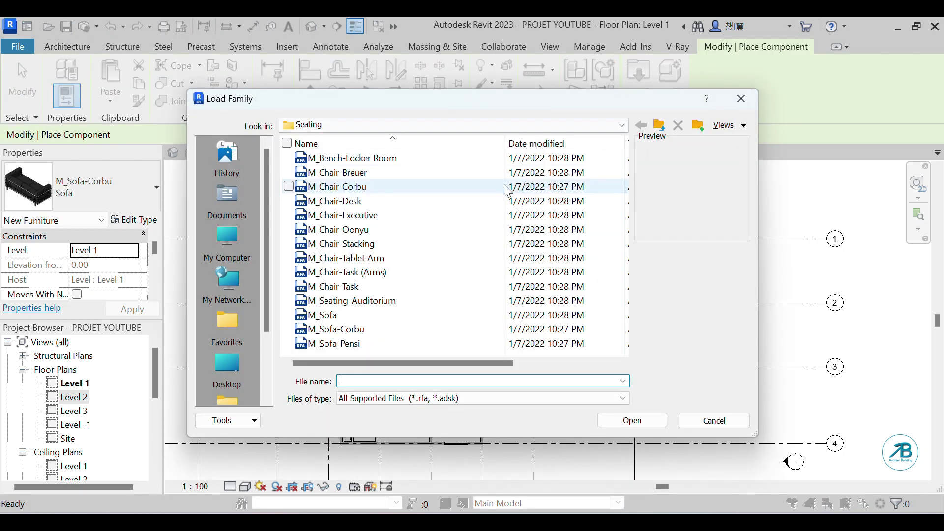
{"action": "left_click", "coordinate": [622, 126]}
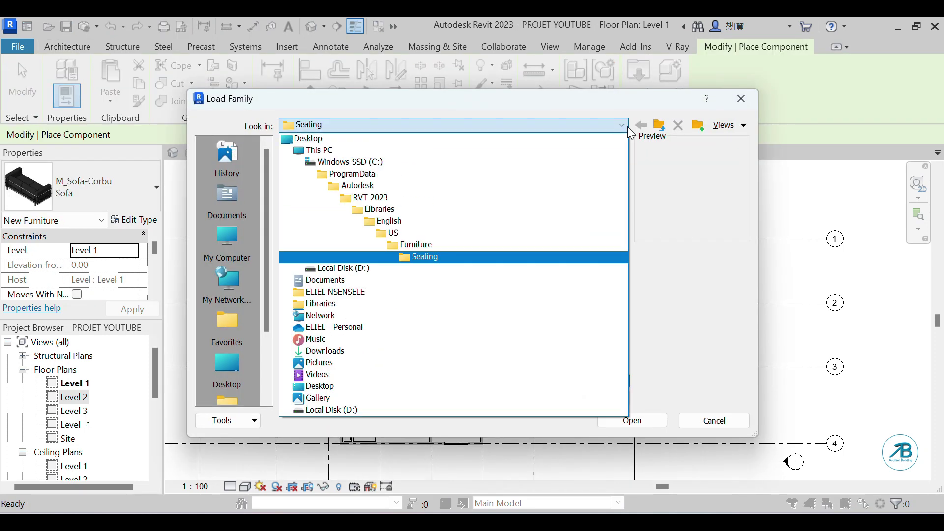
{"action": "left_click", "coordinate": [404, 242]}
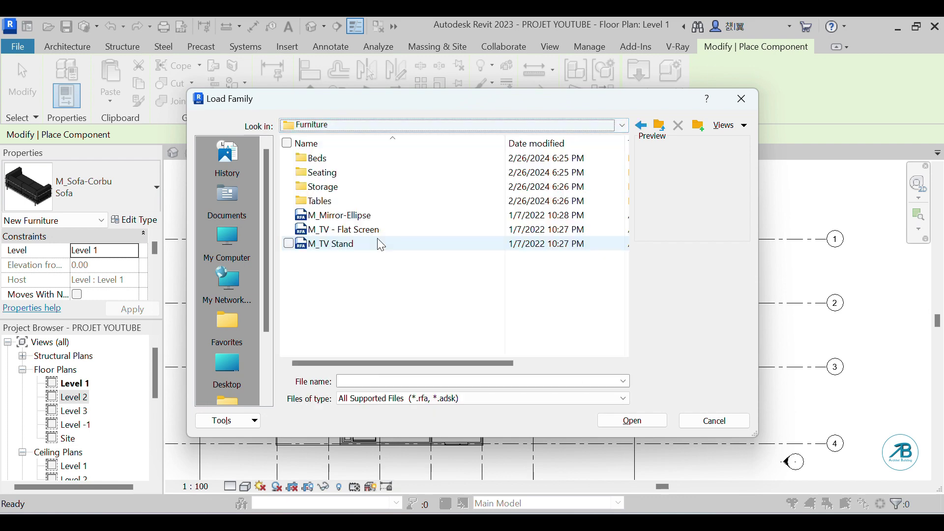
{"action": "double_click", "coordinate": [318, 201]}
{"action": "left_click", "coordinate": [352, 188]}
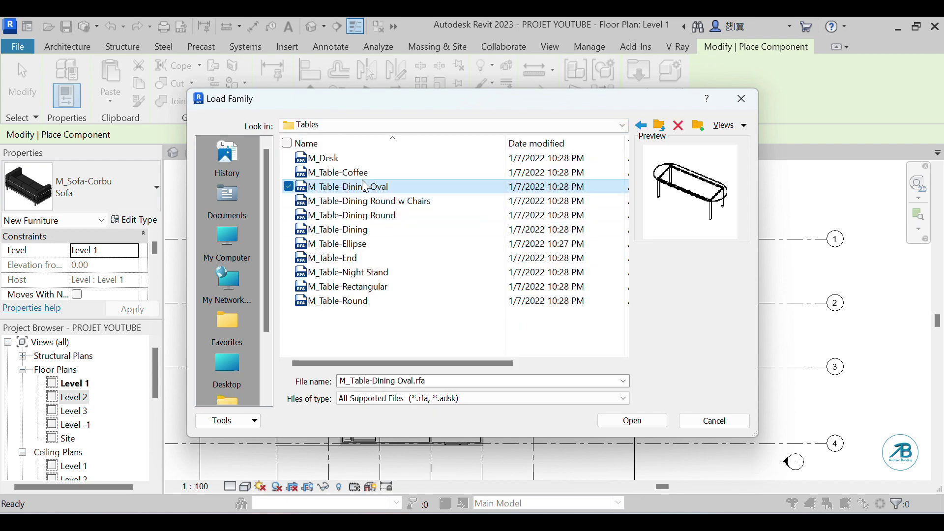
{"action": "left_click", "coordinate": [344, 172]}
{"action": "left_click", "coordinate": [354, 201]}
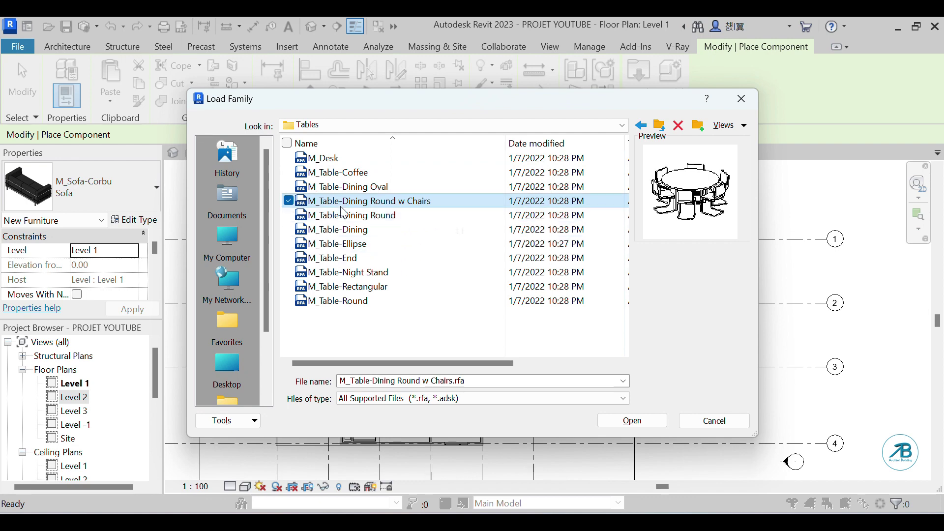
{"action": "left_click", "coordinate": [649, 422]}
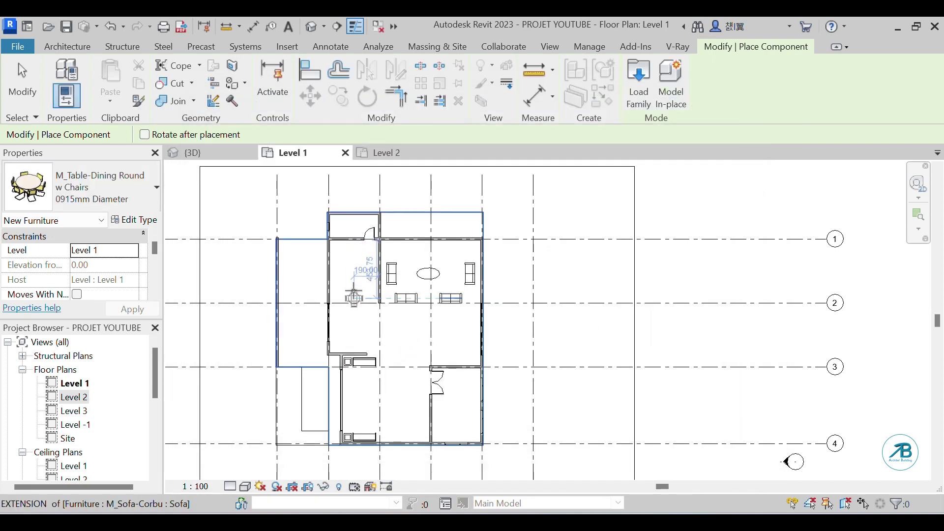
Place three 0915mm round dining tables with chairs in a column, about 280 from the partition wall and 200 apart.
{"action": "scroll", "coordinate": [354, 287], "scroll_direction": "up", "scroll_amount": 4}
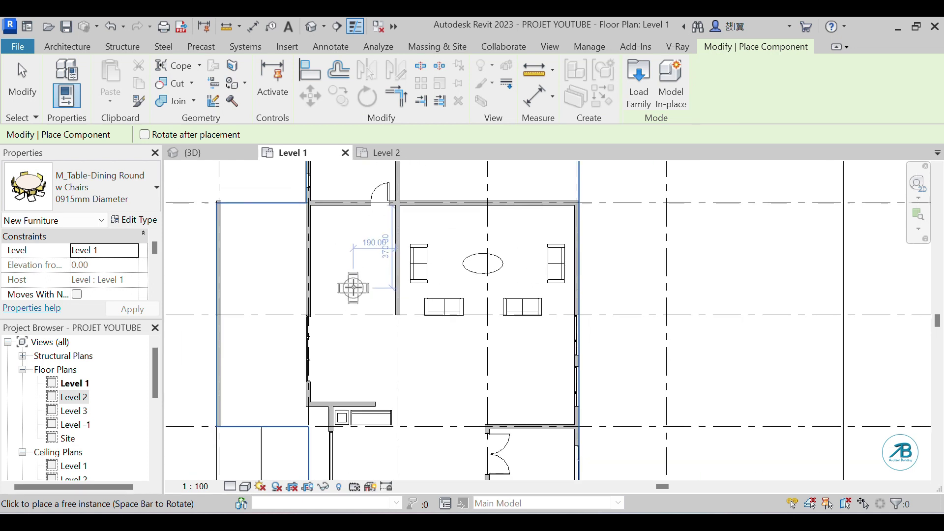
{"action": "scroll", "coordinate": [353, 288], "scroll_direction": "up", "scroll_amount": 2}
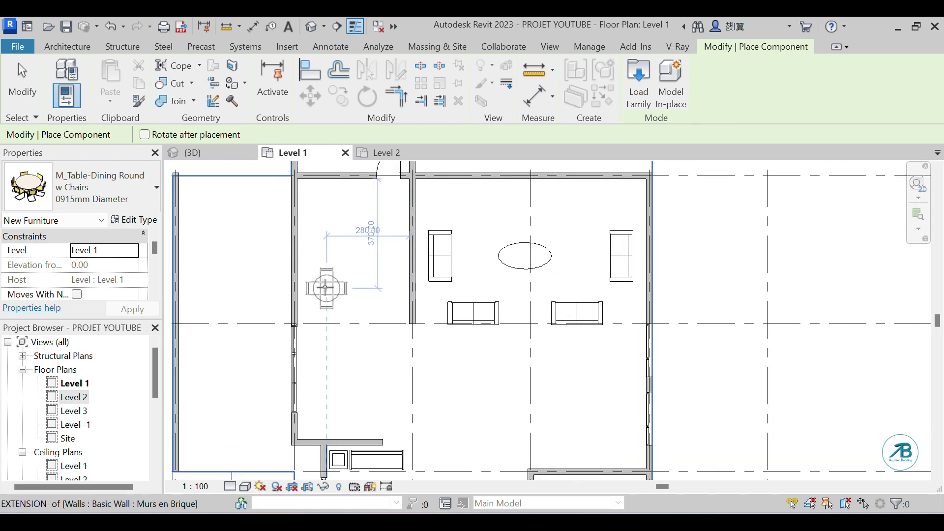
{"action": "left_click", "coordinate": [326, 288]}
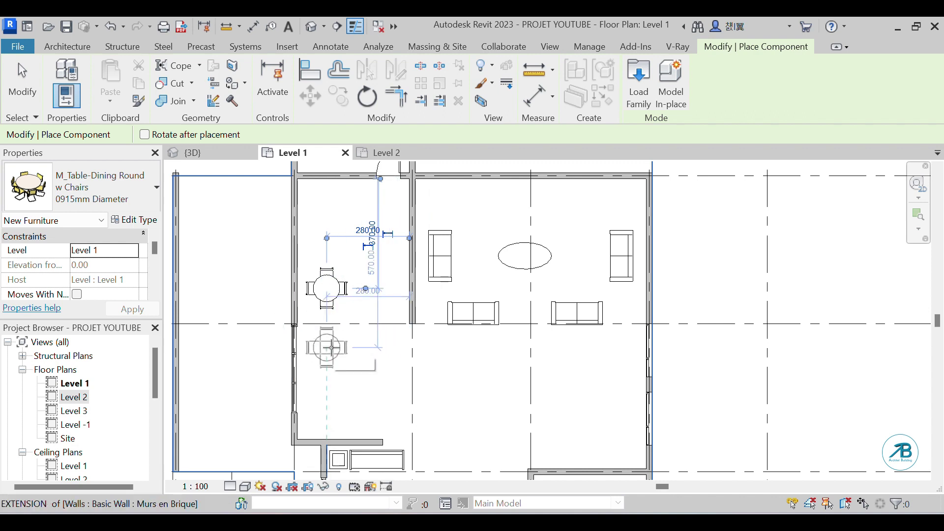
{"action": "left_click", "coordinate": [332, 348]}
{"action": "left_click", "coordinate": [329, 407]}
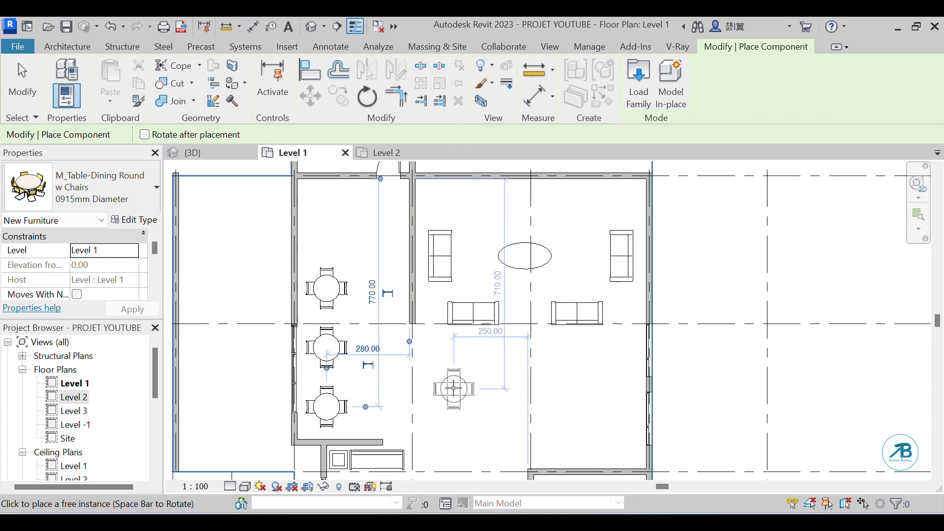
{"action": "key", "text": "Escape"}
{"action": "key", "text": "Escape"}
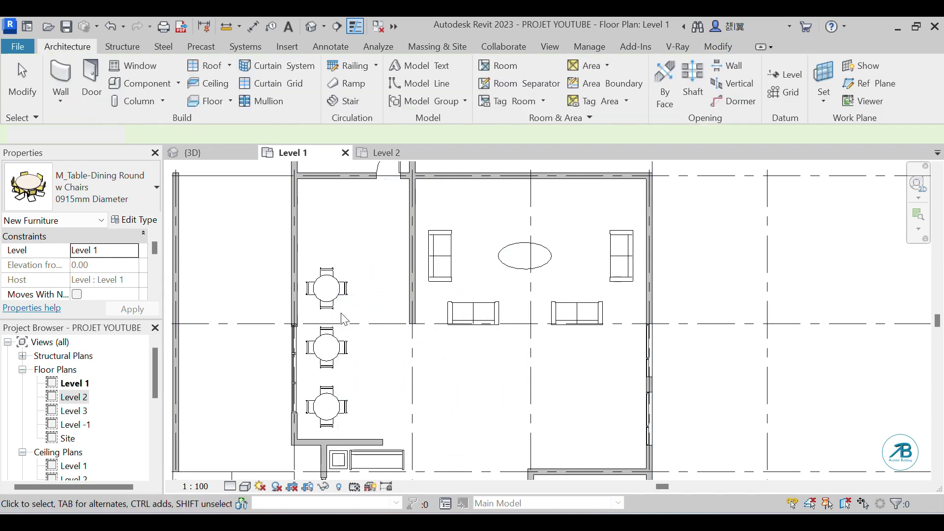
Move all three dining tables together slightly right, away from the outer wall, and slightly up towards grid 1.
{"action": "left_click", "coordinate": [334, 291]}
{"action": "left_click", "coordinate": [329, 347], "text": "ctrl"}
{"action": "left_click", "coordinate": [336, 407], "text": "ctrl"}
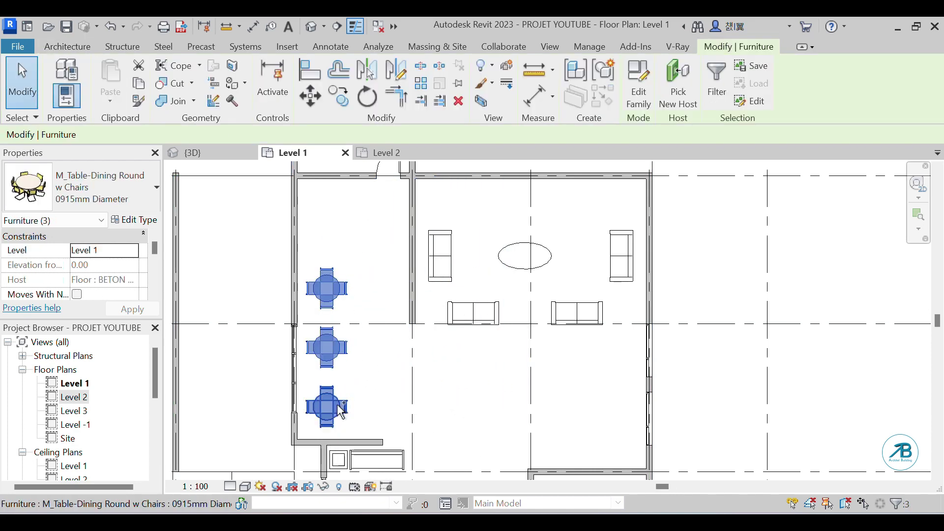
{"action": "left_click_drag", "start_coordinate": [338, 406], "coordinate": [344, 406]}
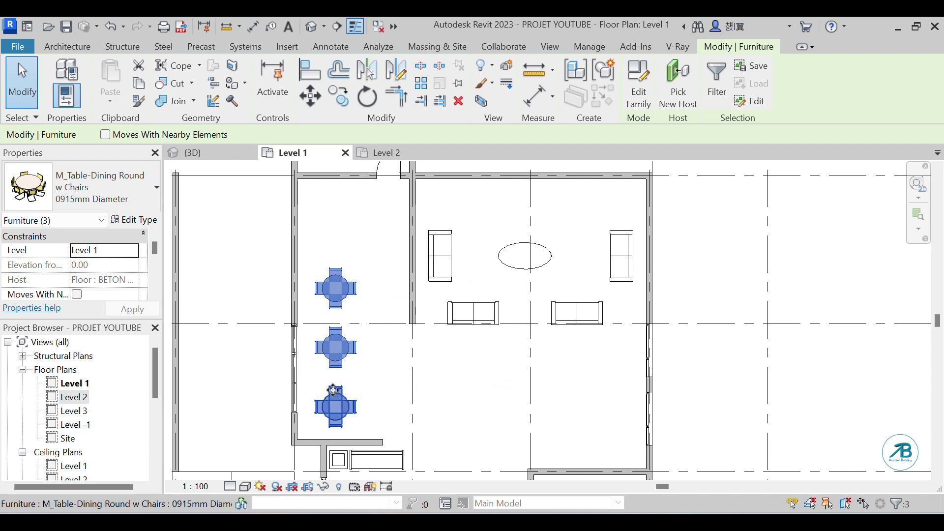
{"action": "key", "text": "Up"}
{"action": "key", "text": "Up"}
{"action": "key", "text": "Up"}
{"action": "key", "text": "Up"}
{"action": "key", "text": "Up"}
{"action": "key", "text": "Up"}
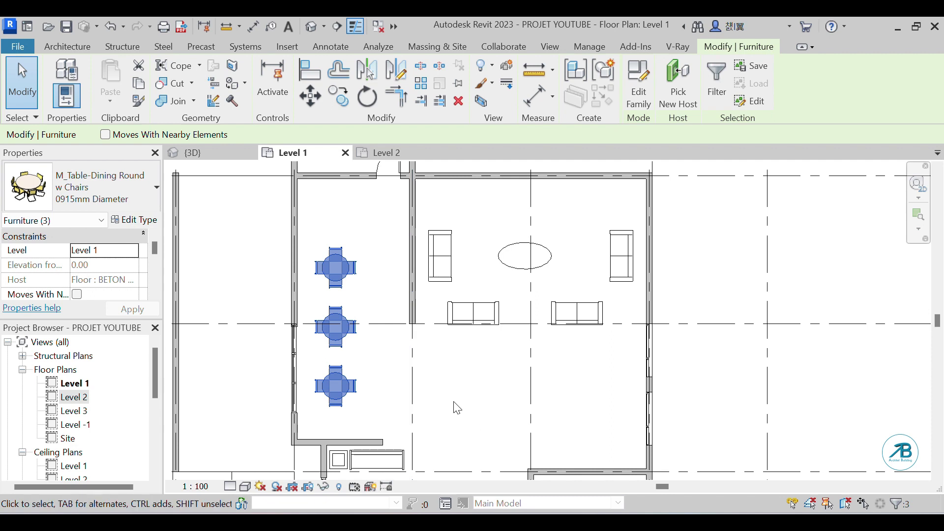
{"action": "key", "text": "Down"}
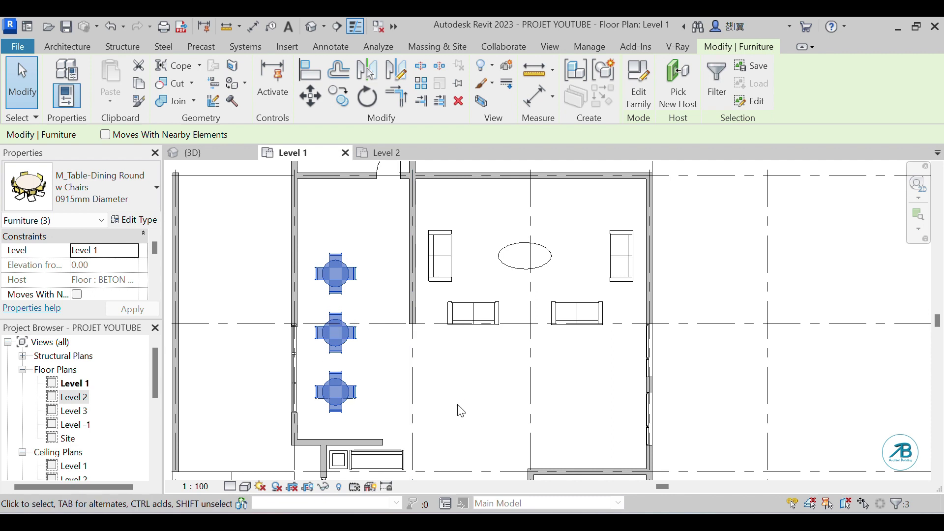
{"action": "key", "text": "Escape"}
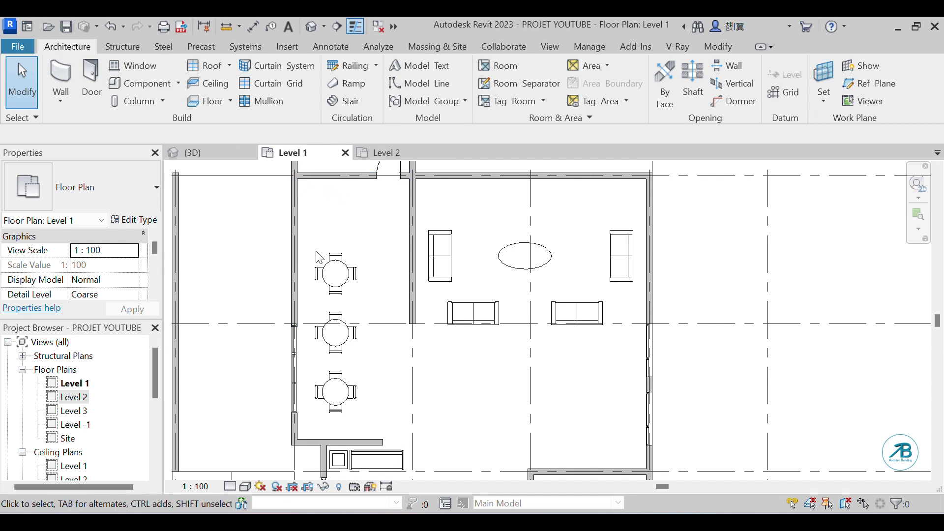
Start loading another component family and open the Storage folder within the Furniture library.
{"action": "scroll", "coordinate": [398, 443], "scroll_direction": "down", "scroll_amount": 2}
{"action": "scroll", "coordinate": [282, 279], "scroll_direction": "down", "scroll_amount": 2}
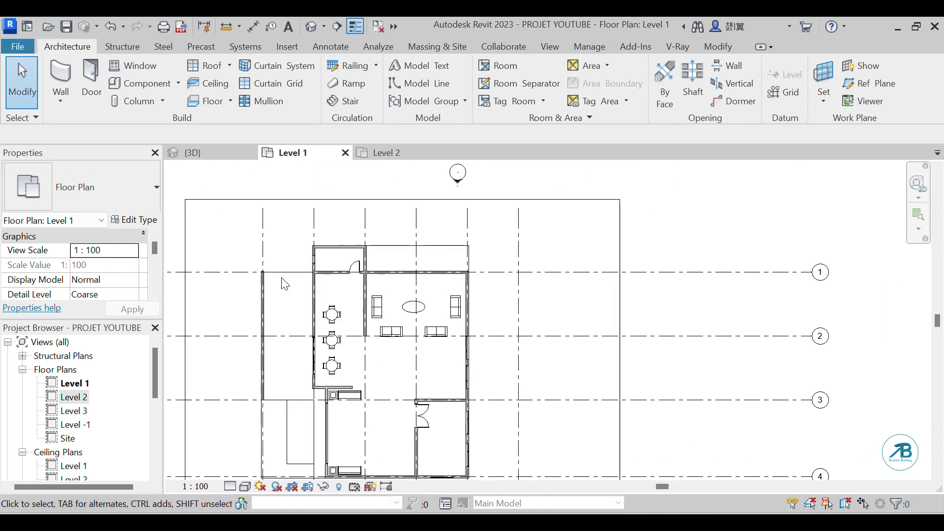
{"action": "scroll", "coordinate": [348, 281], "scroll_direction": "up", "scroll_amount": 1}
{"action": "scroll", "coordinate": [322, 279], "scroll_direction": "up", "scroll_amount": 2}
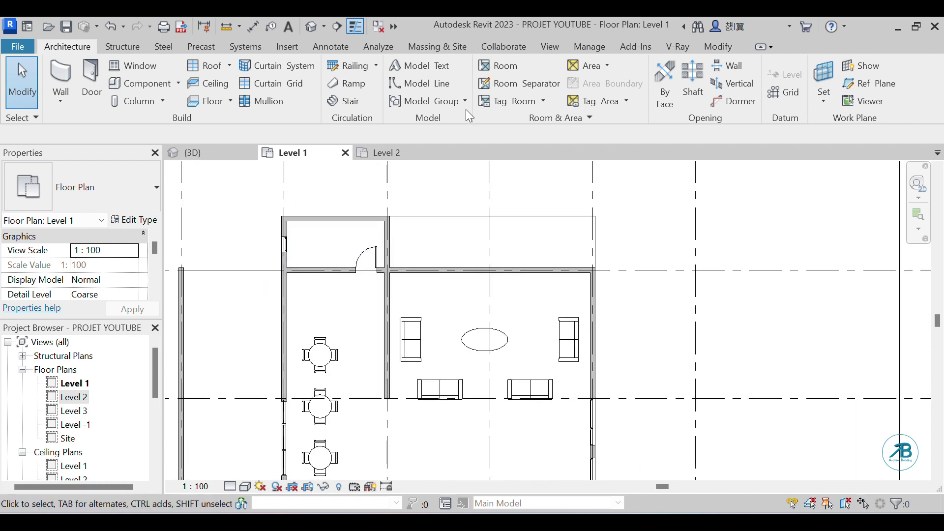
{"action": "left_click", "coordinate": [147, 83]}
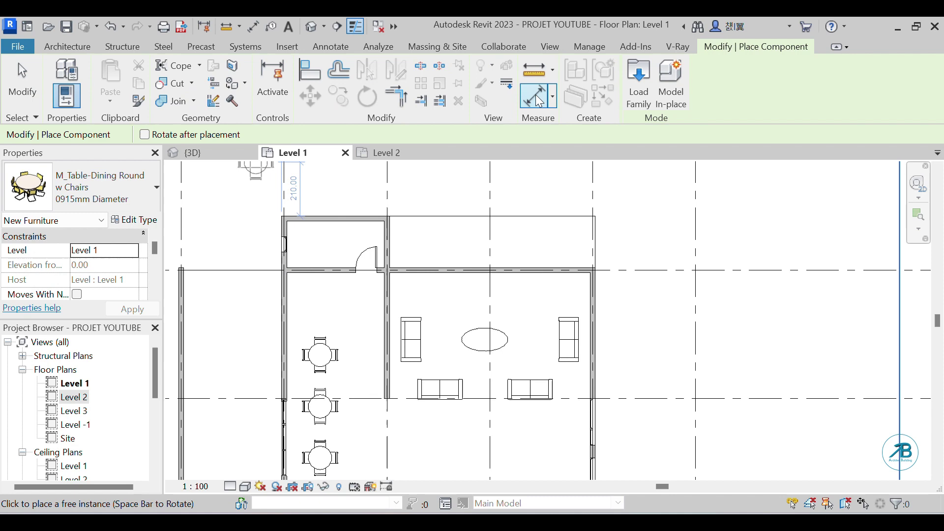
{"action": "left_click", "coordinate": [632, 106]}
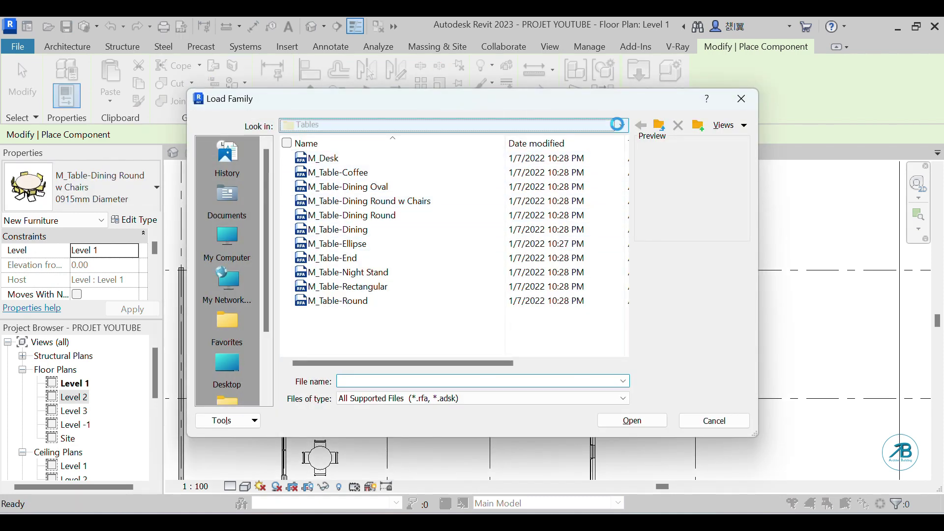
{"action": "left_click", "coordinate": [617, 124]}
{"action": "left_click", "coordinate": [420, 244]}
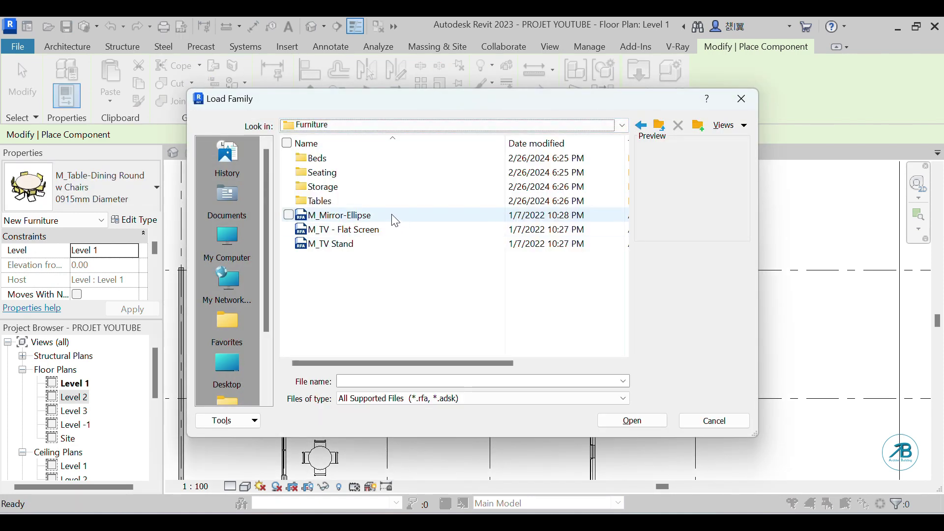
{"action": "left_click", "coordinate": [330, 205]}
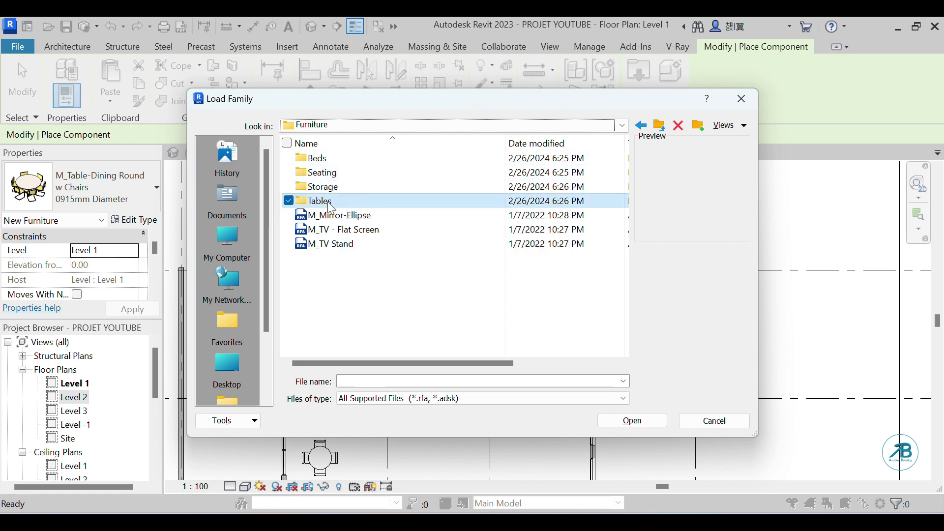
{"action": "double_click", "coordinate": [328, 188]}
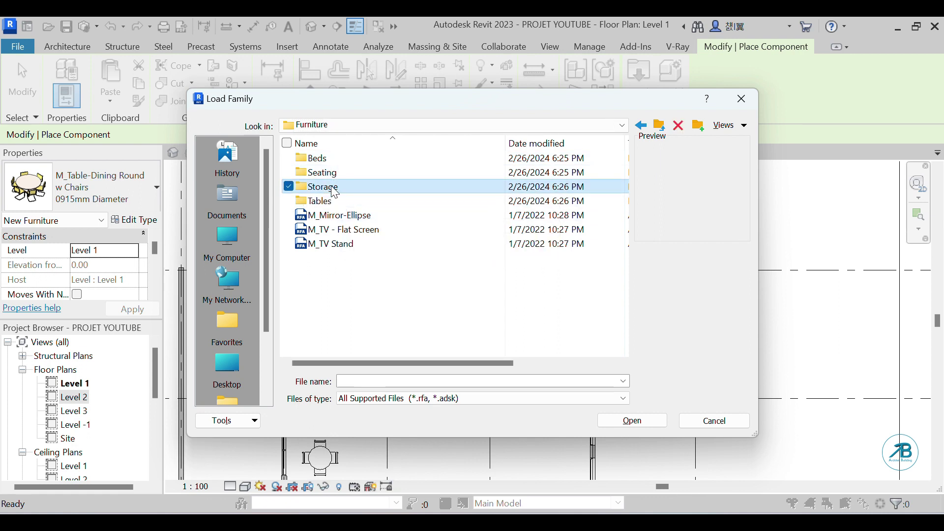
Preview the file cabinet, credenza, dresser, entertainment center and shelving families in the Storage folder.
{"action": "left_click", "coordinate": [342, 161]}
{"action": "left_click", "coordinate": [345, 172]}
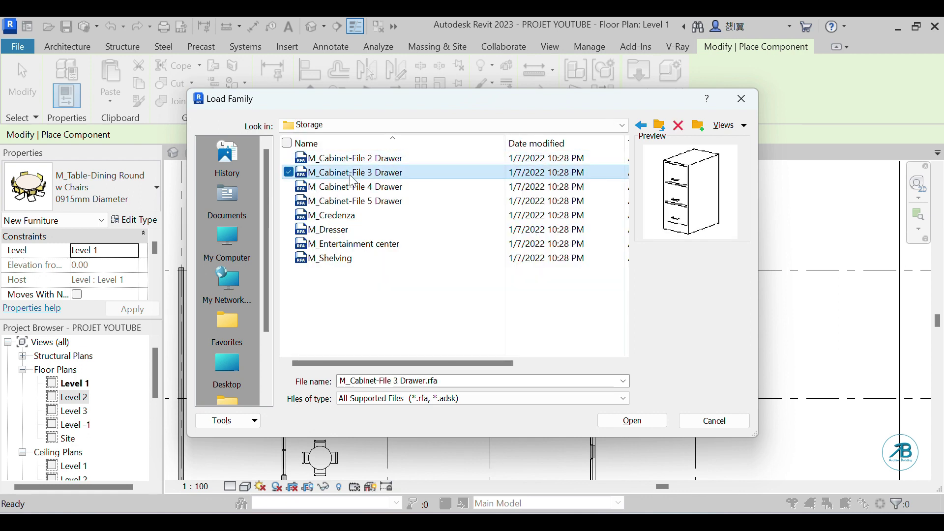
{"action": "left_click", "coordinate": [349, 187]}
{"action": "left_click", "coordinate": [351, 202]}
{"action": "left_click", "coordinate": [354, 218]}
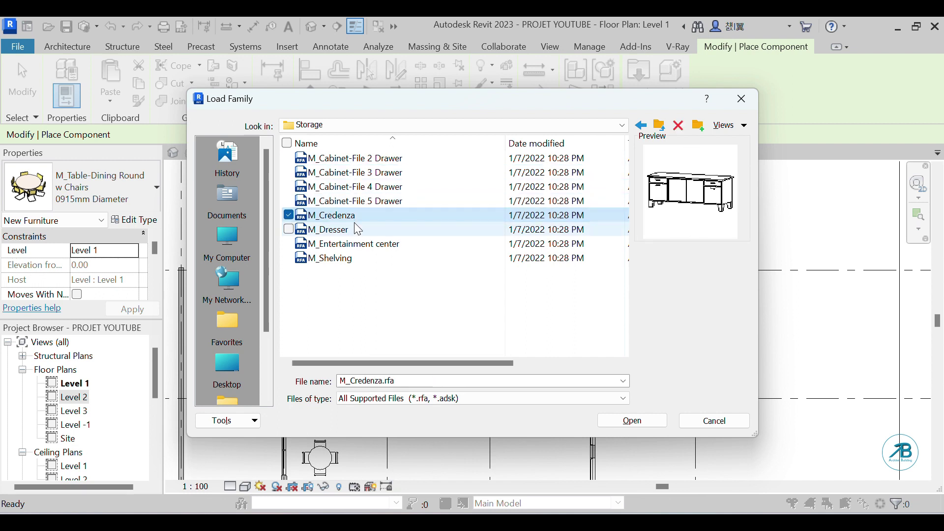
{"action": "left_click", "coordinate": [347, 244]}
{"action": "left_click", "coordinate": [343, 235]}
{"action": "left_click", "coordinate": [340, 258]}
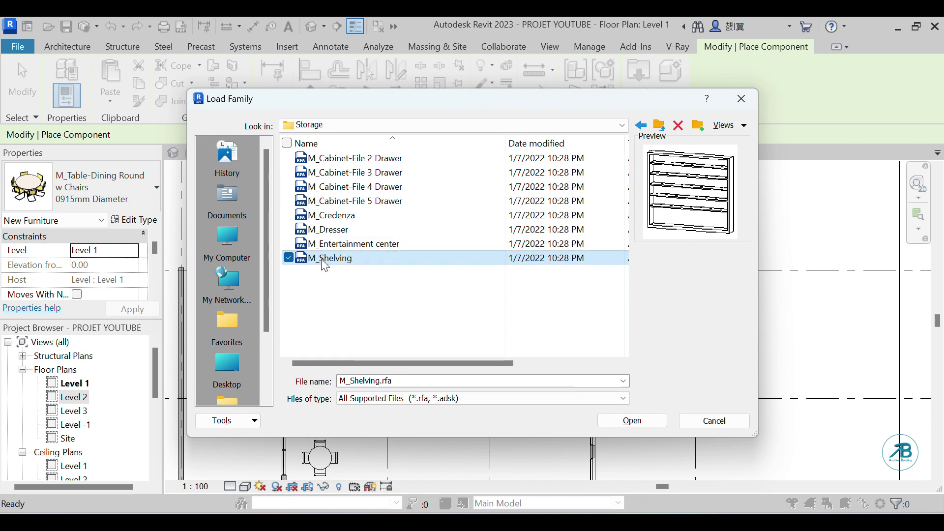
{"action": "left_click", "coordinate": [340, 230]}
{"action": "left_click", "coordinate": [338, 259]}
{"action": "left_click", "coordinate": [349, 246]}
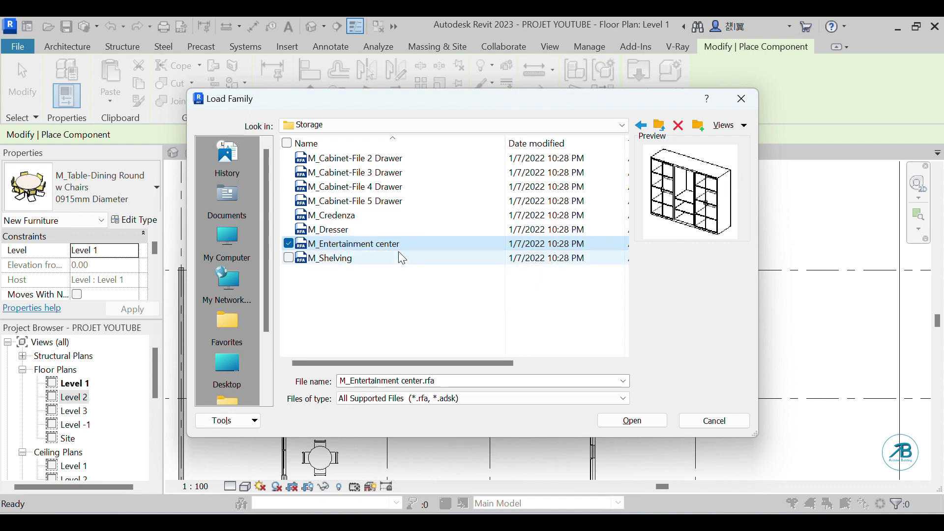
{"action": "left_click", "coordinate": [338, 231]}
{"action": "left_click", "coordinate": [325, 259]}
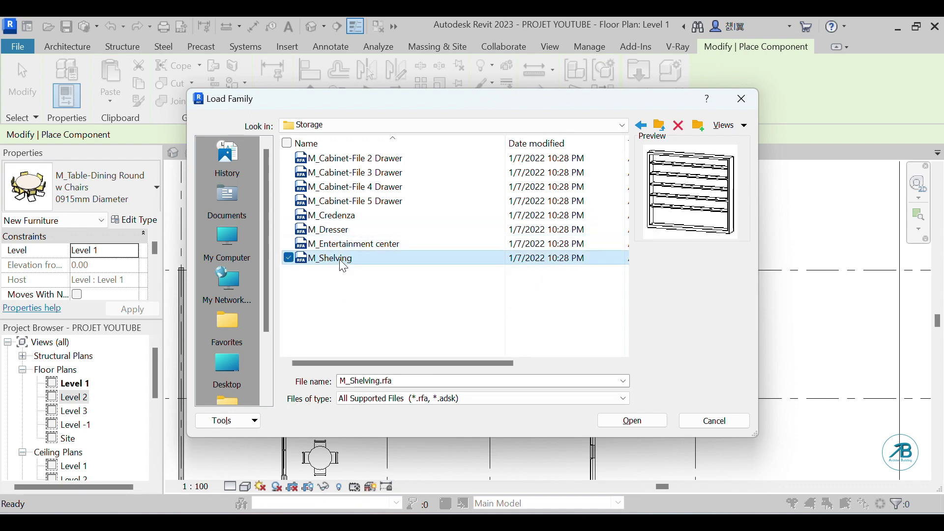
{"action": "left_click", "coordinate": [346, 245]}
Load M_Shelving and place two 0915 x 0254 x 1830mm units side by side along the dining room's upper wall, starting at its left corner.
{"action": "left_click", "coordinate": [339, 259]}
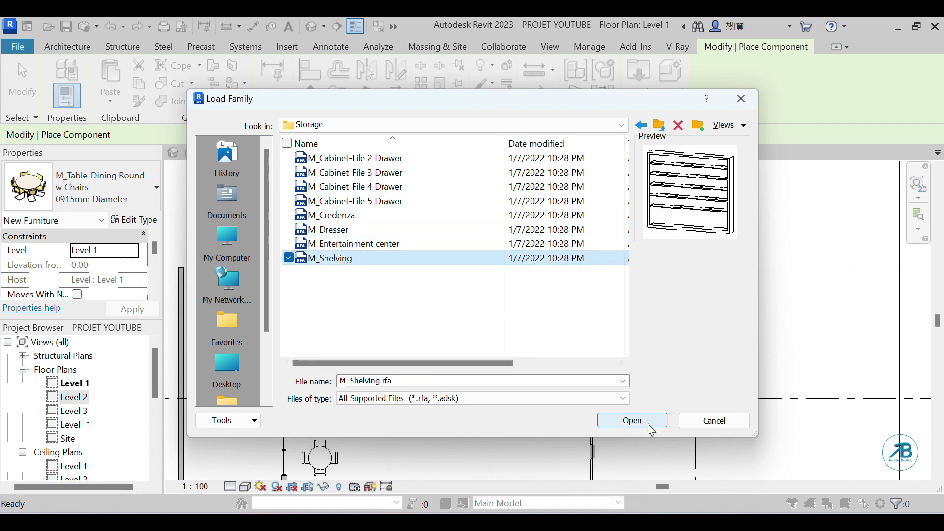
{"action": "left_click", "coordinate": [633, 421]}
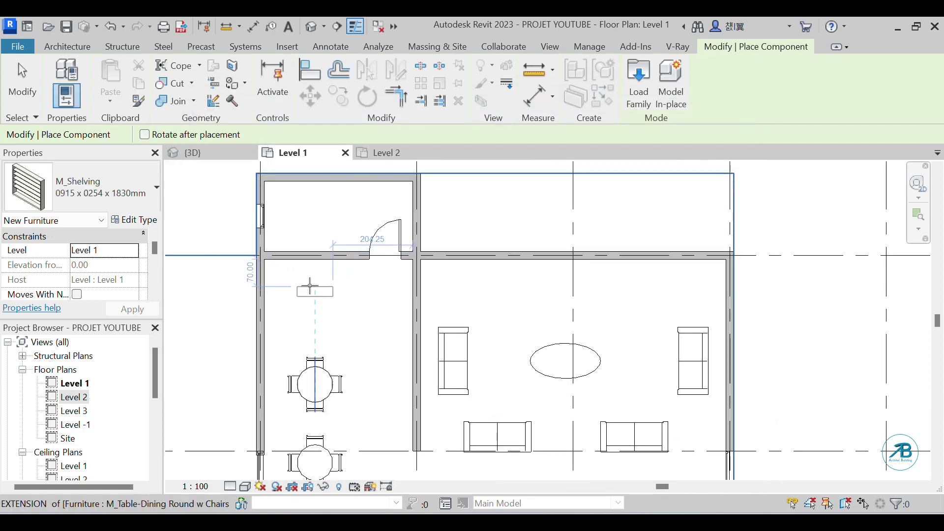
{"action": "left_click", "coordinate": [282, 265]}
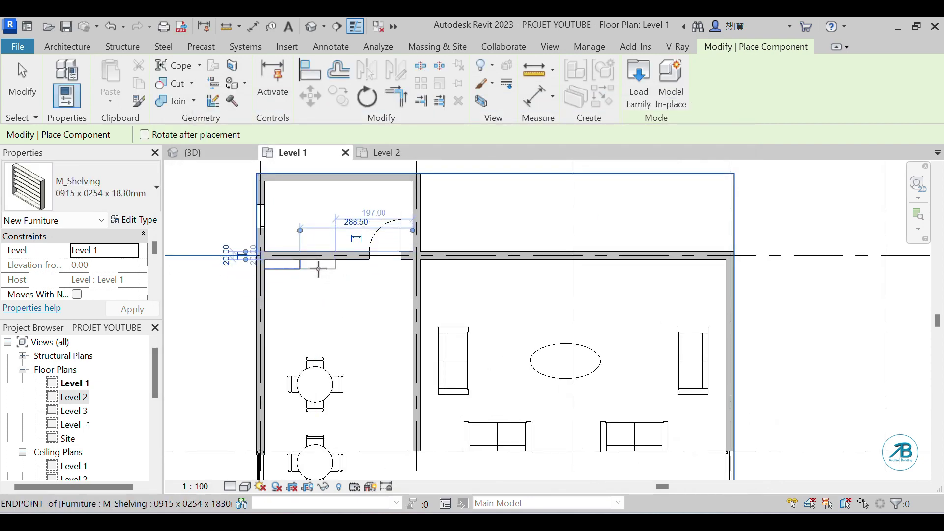
{"action": "left_click", "coordinate": [319, 268]}
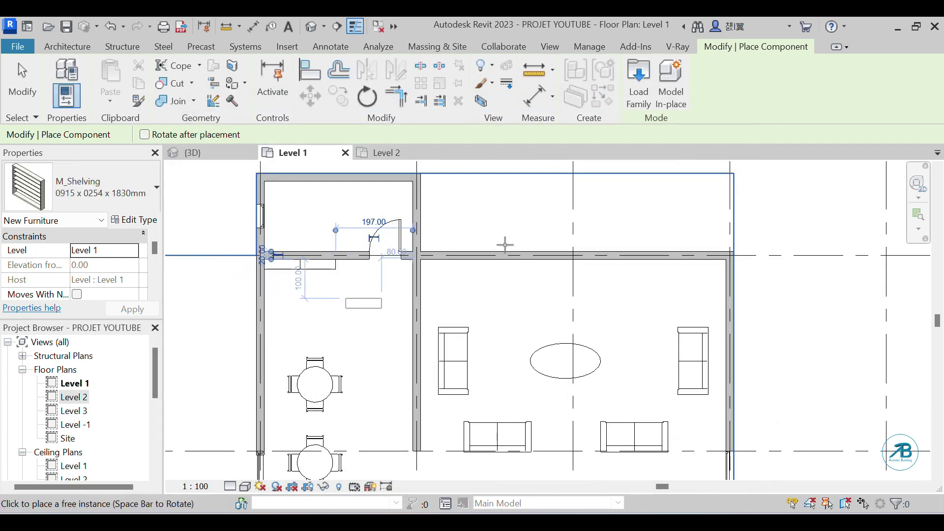
Load M_Entertainment center and place one 1830 x 1830 x 0610mm unit just below the two shelving units.
{"action": "left_click", "coordinate": [639, 96]}
{"action": "left_click", "coordinate": [361, 245]}
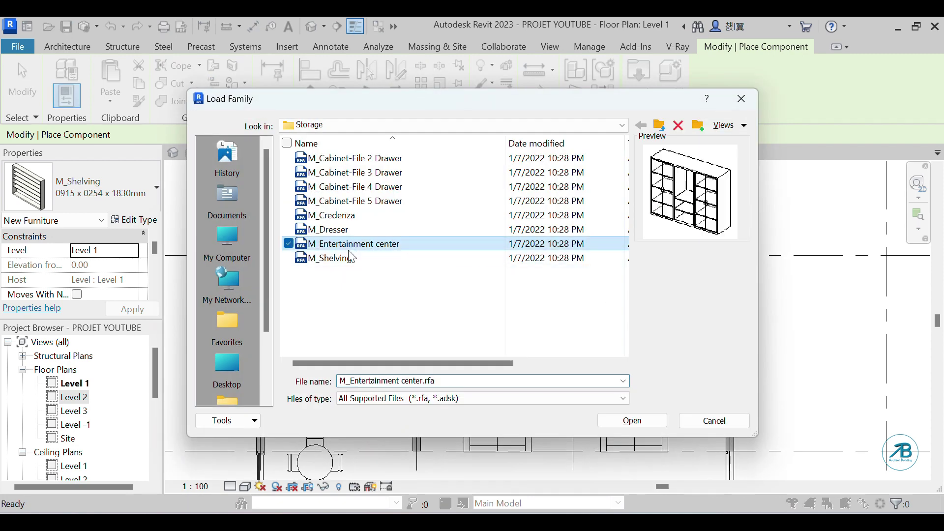
{"action": "left_click", "coordinate": [351, 260]}
{"action": "key", "text": "Up"}
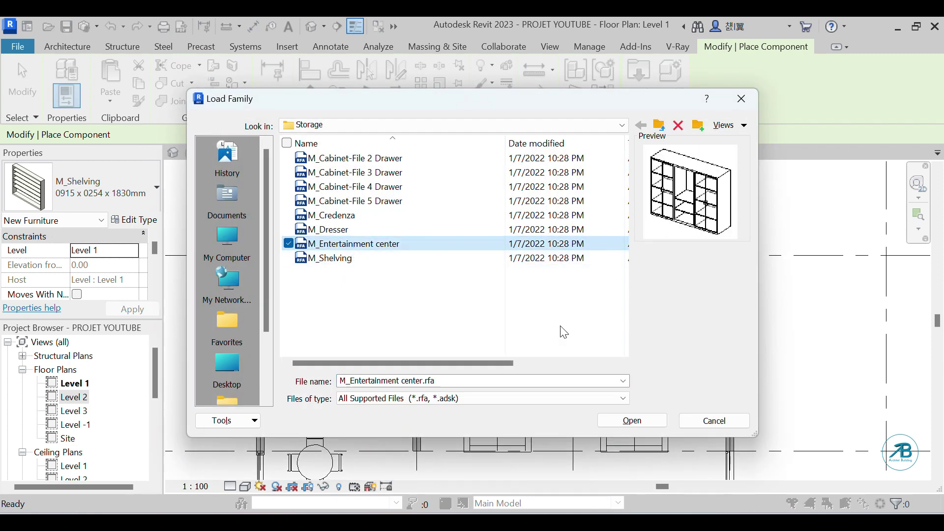
{"action": "left_click", "coordinate": [621, 426]}
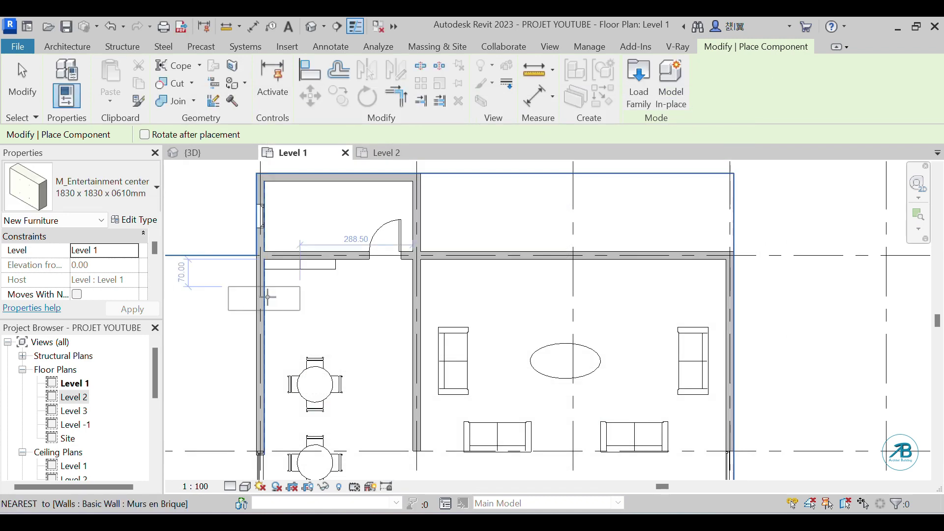
{"action": "left_click", "coordinate": [311, 291]}
{"action": "key", "text": "Escape"}
{"action": "key", "text": "Escape"}
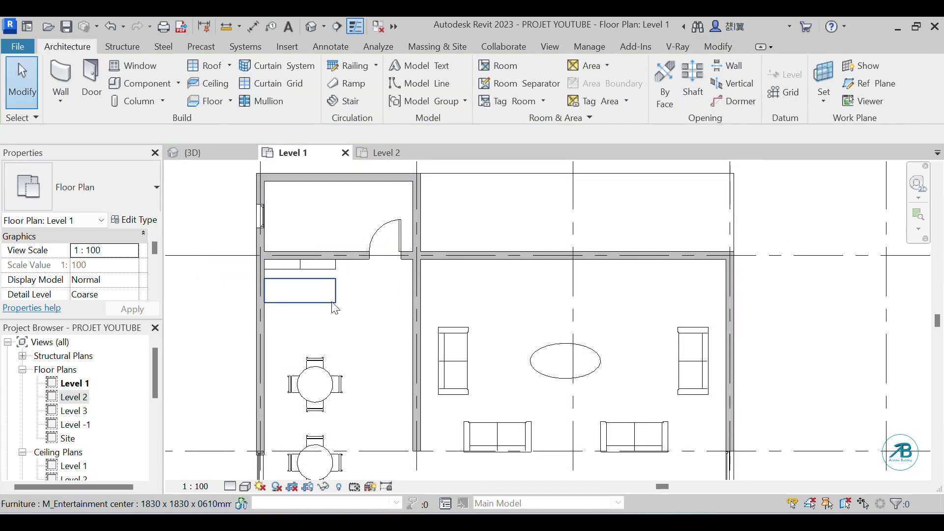
Rotate the entertainment center 90° and position it lengthwise along the dining room's left wall, just below the shelving.
{"action": "left_click", "coordinate": [303, 290]}
{"action": "left_click", "coordinate": [374, 92]}
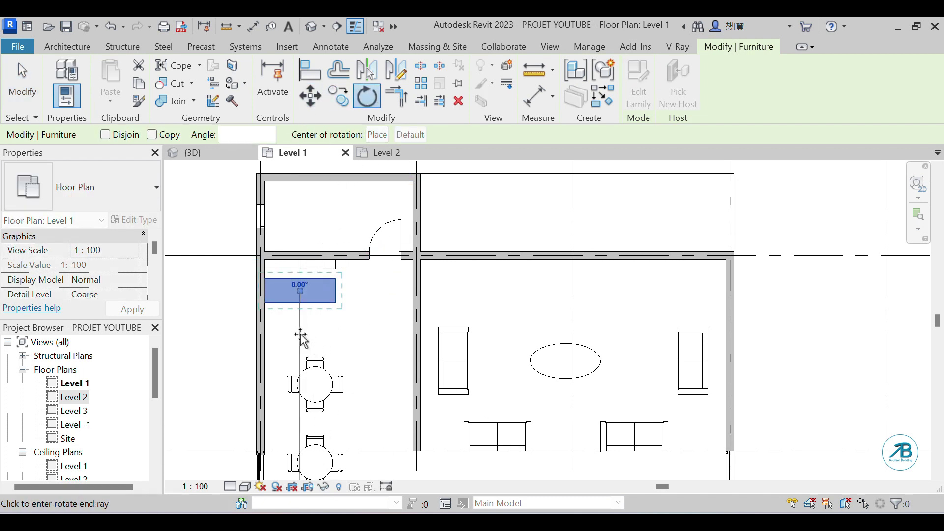
{"action": "left_click", "coordinate": [366, 295]}
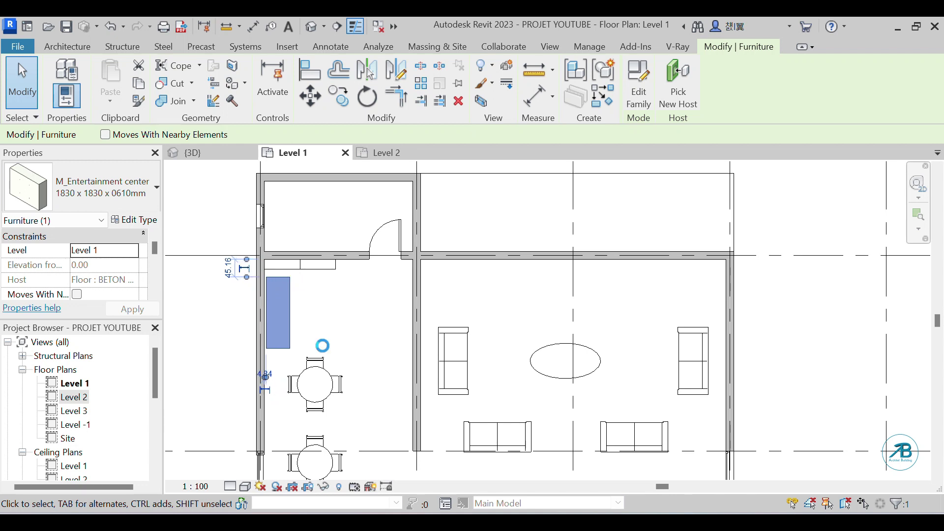
{"action": "scroll", "coordinate": [368, 300], "scroll_direction": "down", "scroll_amount": 2}
{"action": "key", "text": "Escape"}
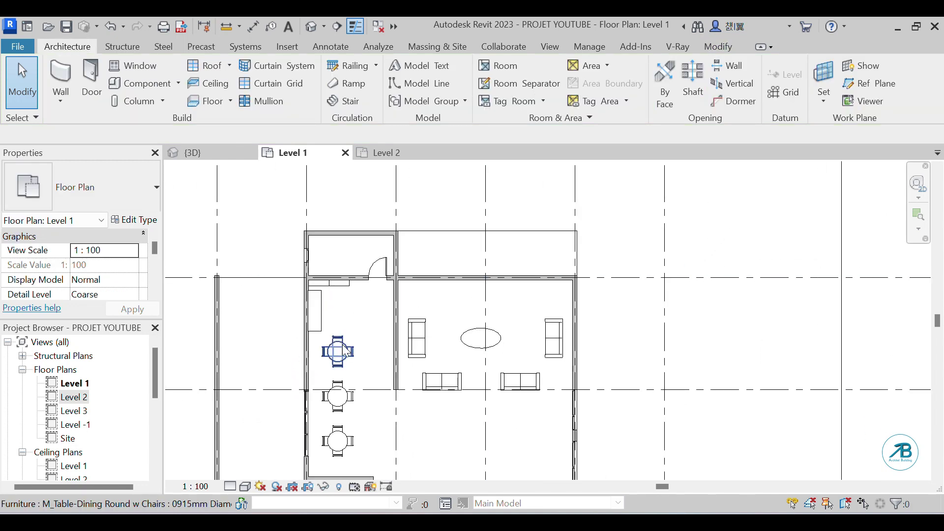
{"action": "scroll", "coordinate": [385, 327], "scroll_direction": "down", "scroll_amount": 2}
{"action": "scroll", "coordinate": [368, 376], "scroll_direction": "up", "scroll_amount": 1}
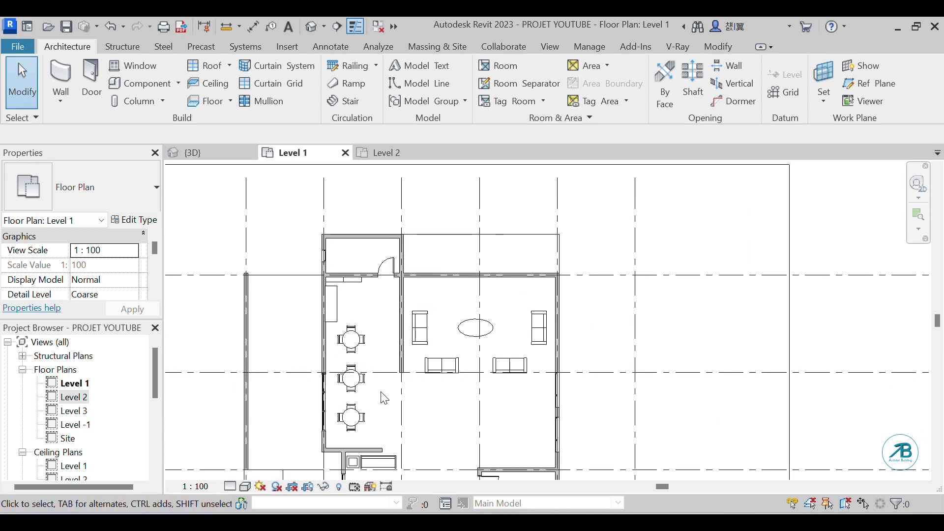
{"action": "scroll", "coordinate": [385, 398], "scroll_direction": "down", "scroll_amount": 2}
{"action": "scroll", "coordinate": [345, 264], "scroll_direction": "up", "scroll_amount": 3}
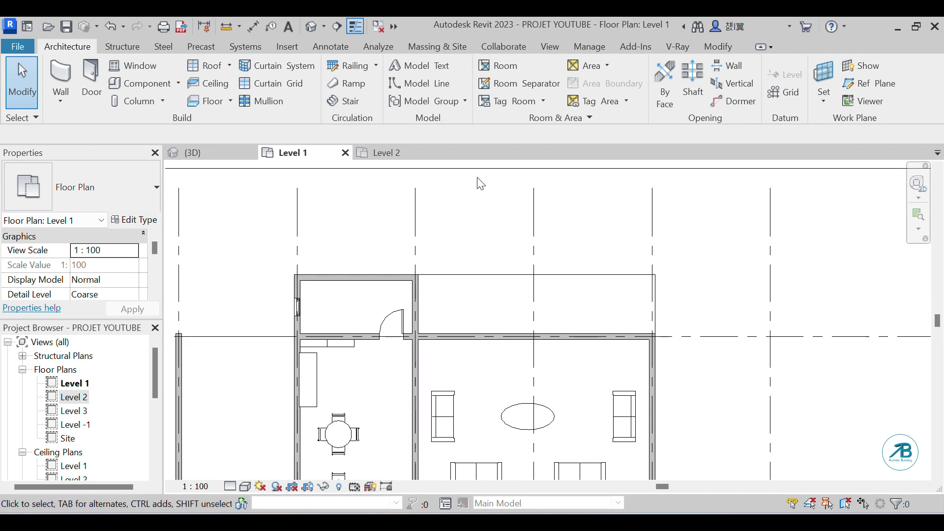
Start loading a component family and browse from Storage up to the US library, into its Plumbing folder.
{"action": "left_click", "coordinate": [134, 85]}
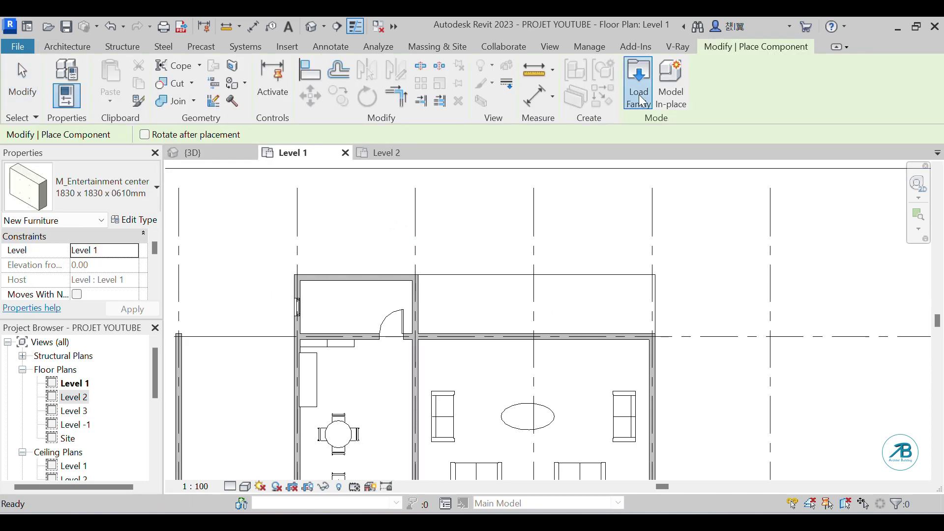
{"action": "left_click", "coordinate": [643, 101]}
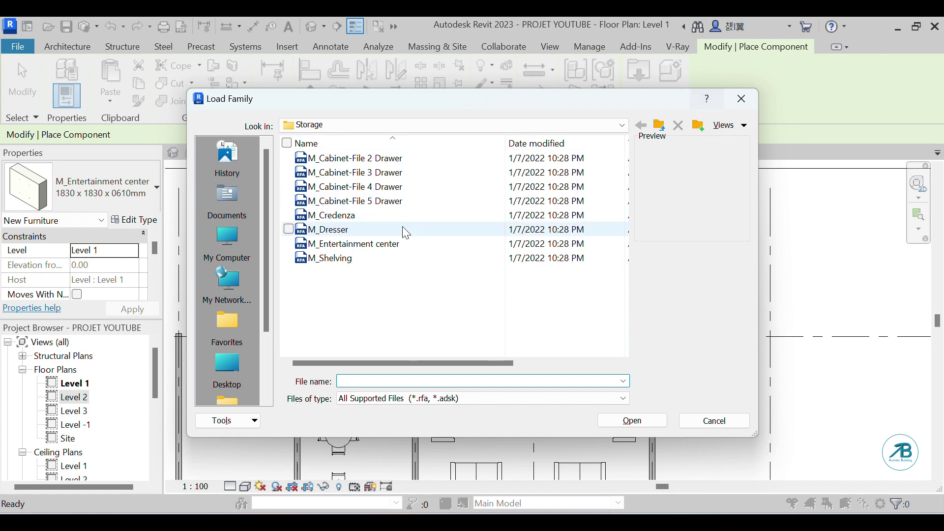
{"action": "left_click", "coordinate": [625, 126]}
{"action": "left_click", "coordinate": [379, 246]}
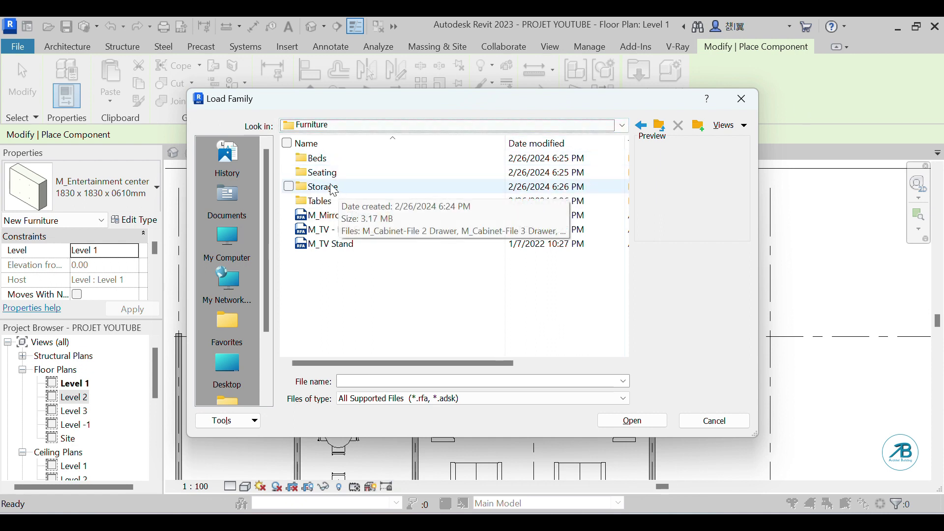
{"action": "left_click", "coordinate": [622, 126]}
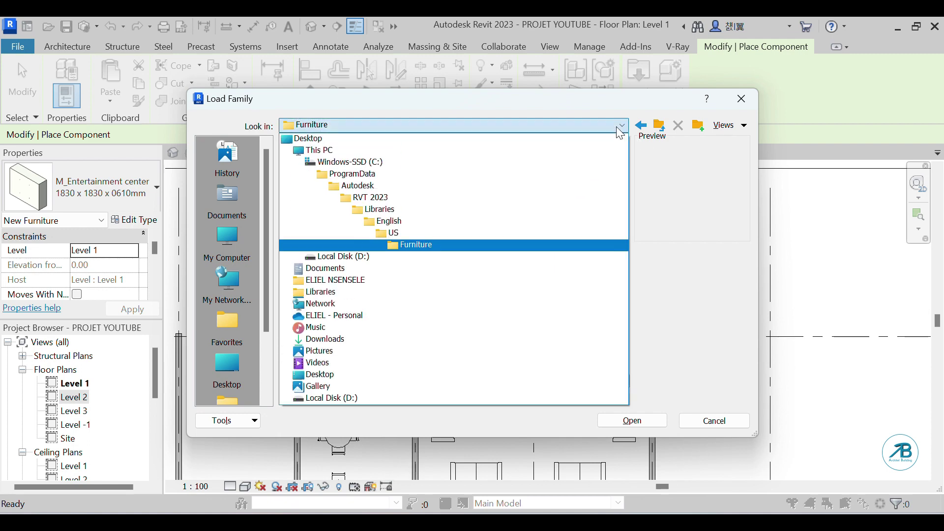
{"action": "left_click", "coordinate": [413, 234]}
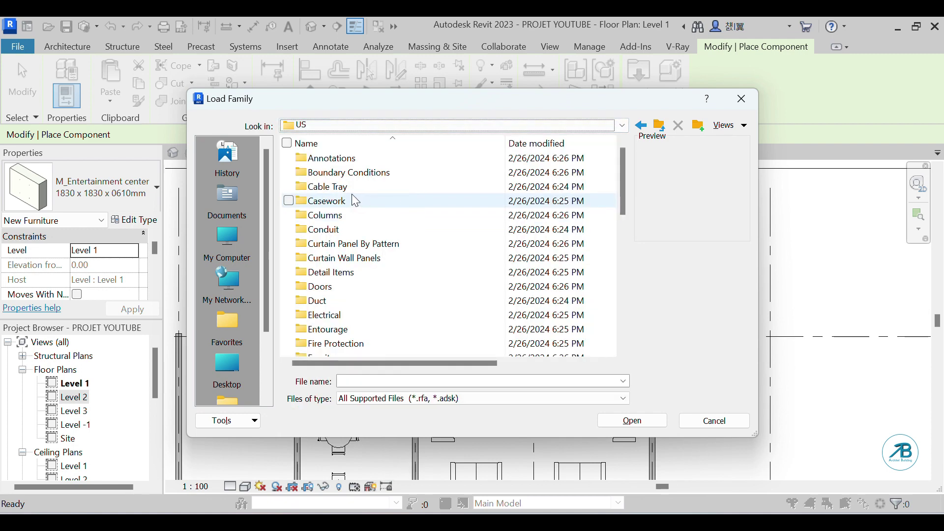
{"action": "scroll", "coordinate": [339, 342], "scroll_direction": "down", "scroll_amount": 1}
{"action": "scroll", "coordinate": [339, 332], "scroll_direction": "down", "scroll_amount": 1}
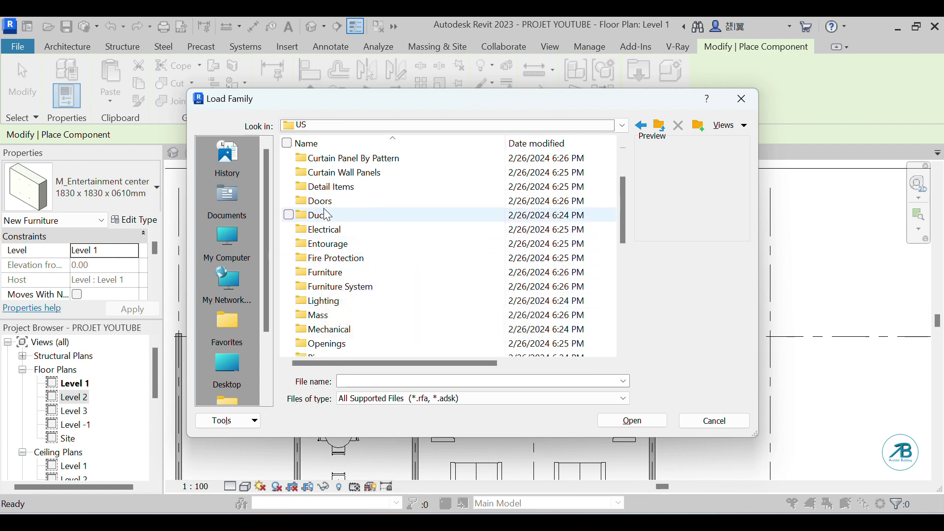
{"action": "scroll", "coordinate": [344, 216], "scroll_direction": "up", "scroll_amount": 2}
{"action": "scroll", "coordinate": [344, 231], "scroll_direction": "down", "scroll_amount": 3}
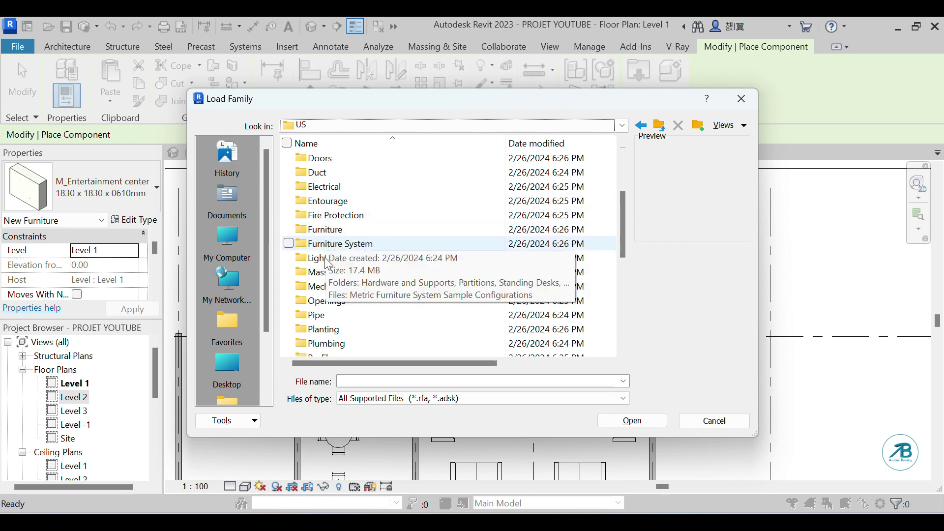
{"action": "scroll", "coordinate": [361, 294], "scroll_direction": "down", "scroll_amount": 1}
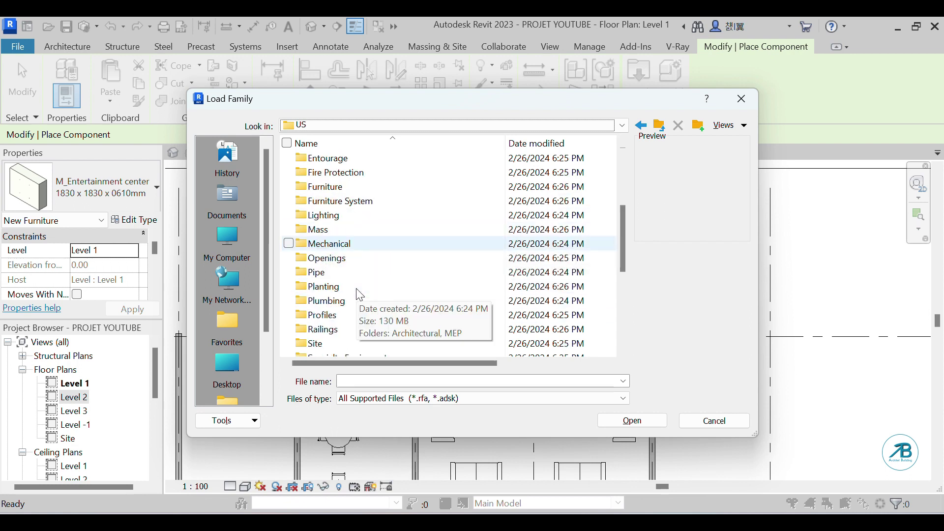
{"action": "double_click", "coordinate": [330, 305]}
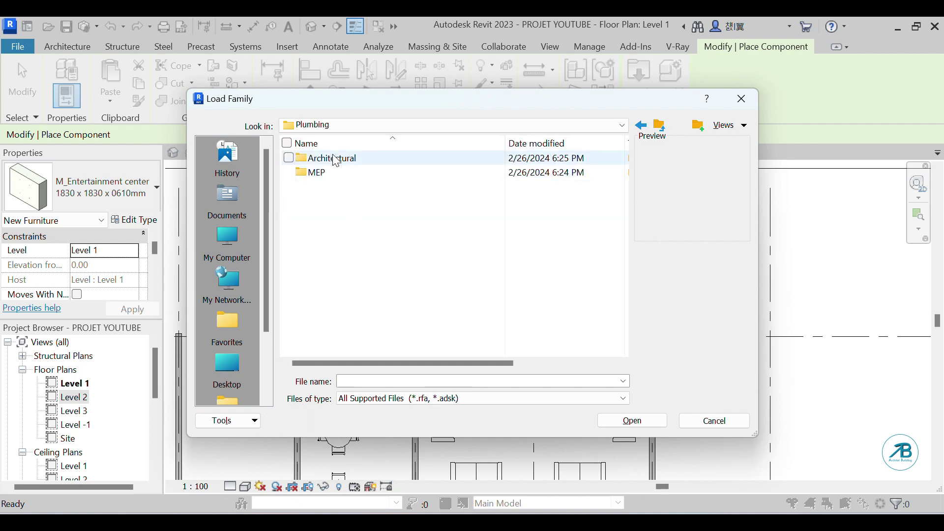
Look into the Architectural plumbing Equipment folder, then open the neighbouring Fixtures folder.
{"action": "double_click", "coordinate": [329, 159]}
{"action": "double_click", "coordinate": [330, 158]}
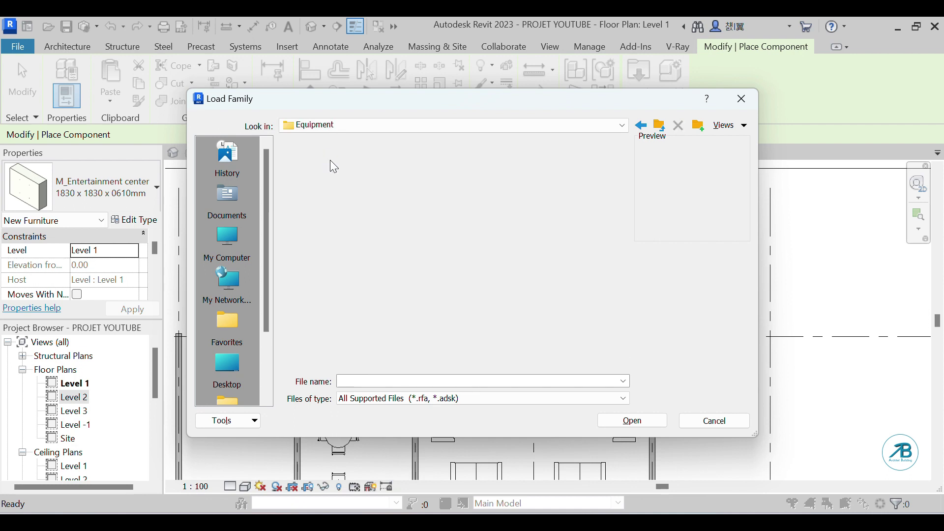
{"action": "left_click", "coordinate": [331, 160]}
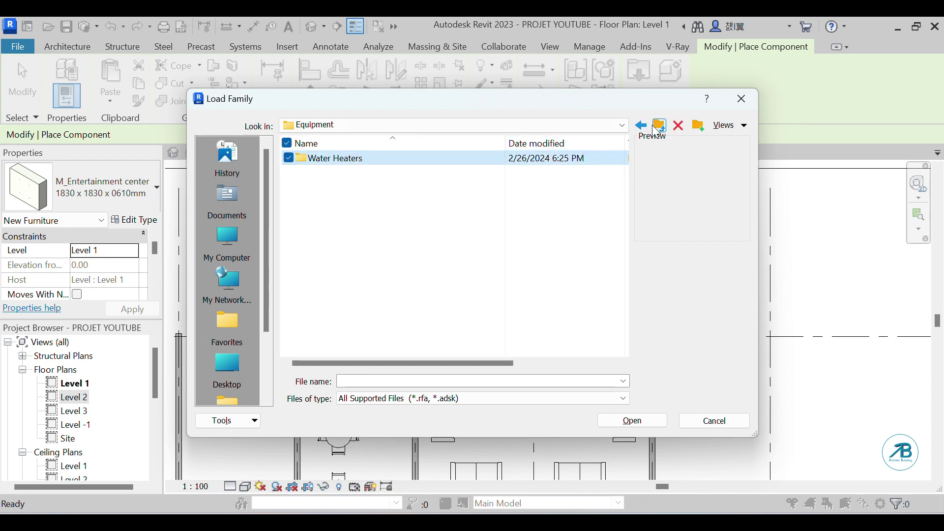
{"action": "left_click", "coordinate": [659, 129]}
{"action": "double_click", "coordinate": [320, 173]}
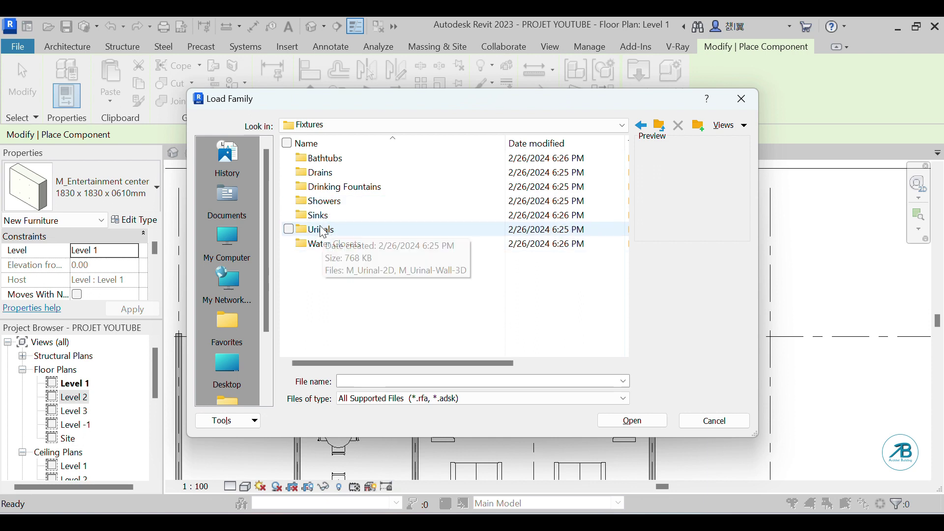
Preview the toilet families in the Water Closets folder and load M_Toilet-Domestic-3D.
{"action": "left_click", "coordinate": [320, 246]}
{"action": "double_click", "coordinate": [320, 246]}
{"action": "left_click", "coordinate": [314, 158]}
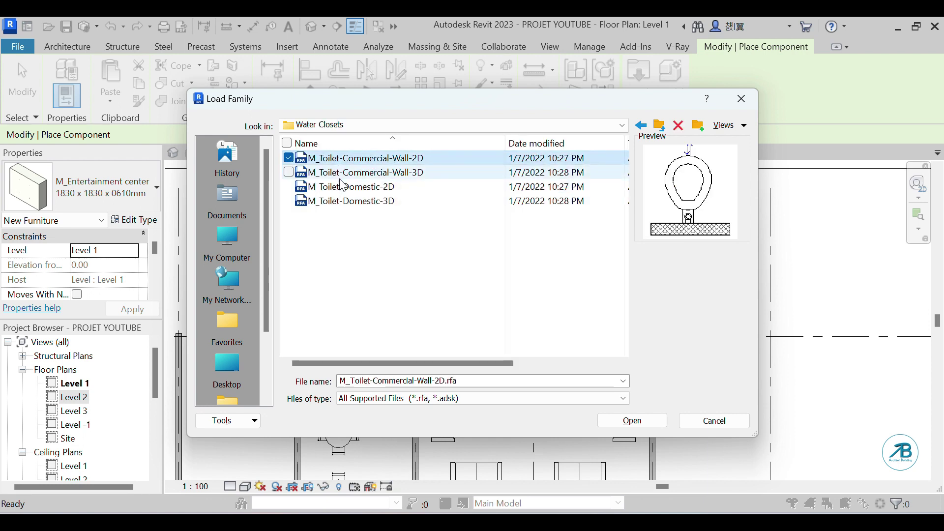
{"action": "left_click", "coordinate": [344, 175]}
{"action": "left_click", "coordinate": [350, 188]}
{"action": "left_click", "coordinate": [356, 203]}
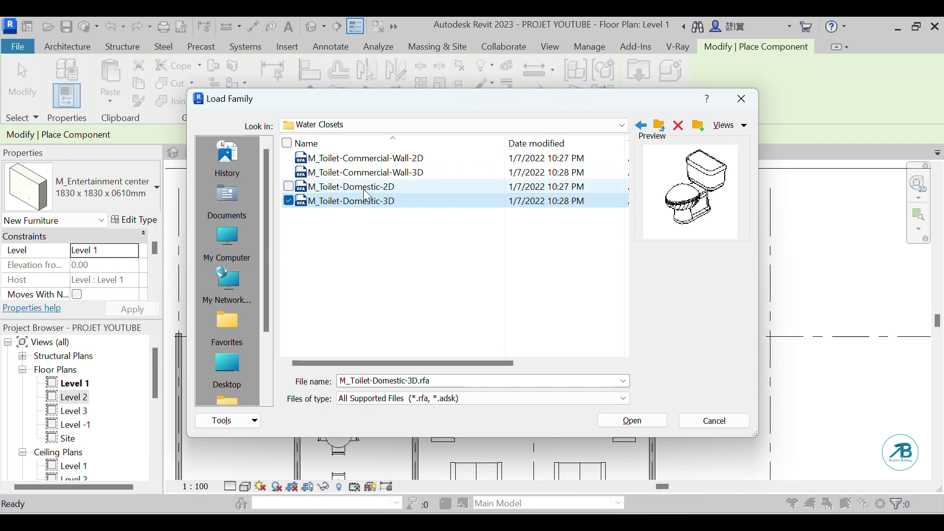
{"action": "left_click", "coordinate": [633, 421]}
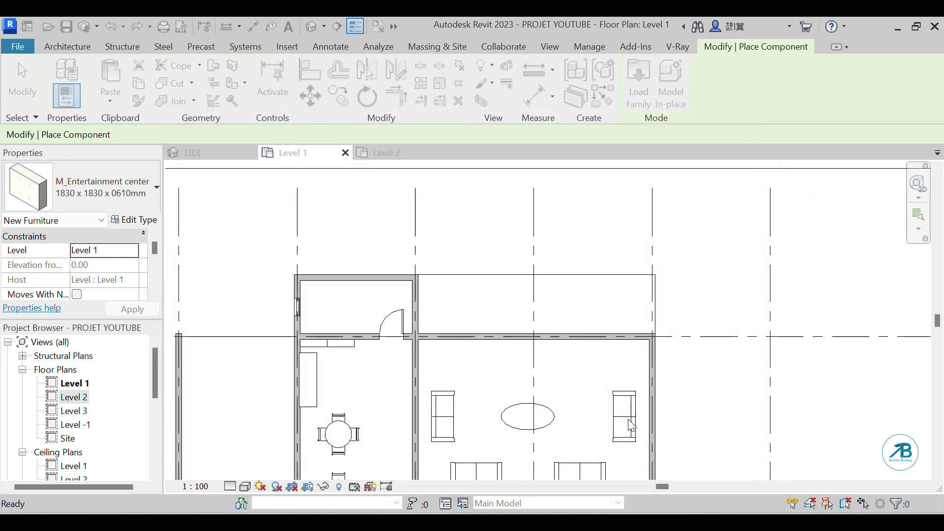
Place one M_Toilet-Domestic-3D by the window on the left wall of the small room above the dining room.
{"action": "scroll", "coordinate": [328, 315], "scroll_direction": "up", "scroll_amount": 5}
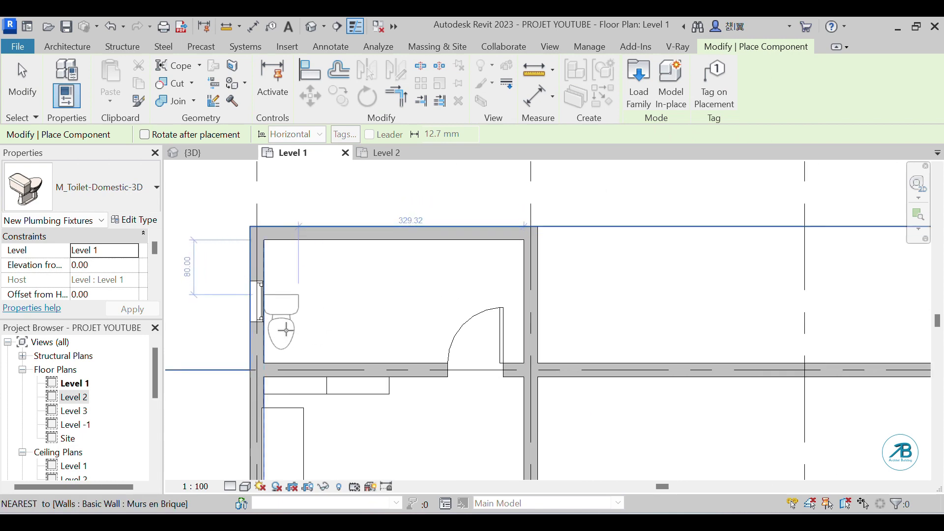
{"action": "left_click", "coordinate": [286, 331]}
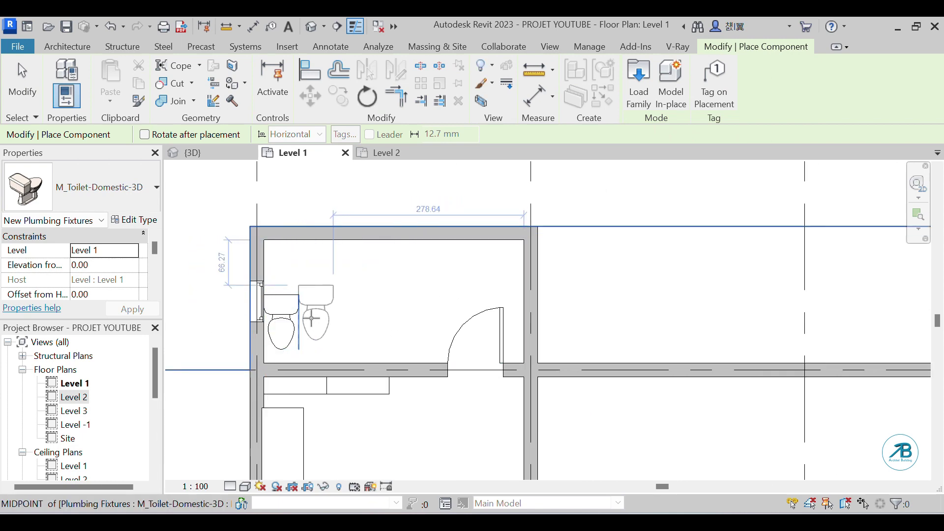
{"action": "key", "text": "Escape"}
{"action": "key", "text": "Escape"}
Try to move the toilet away from the left wall toward the room's middle, and undo the move.
{"action": "left_click", "coordinate": [302, 317]}
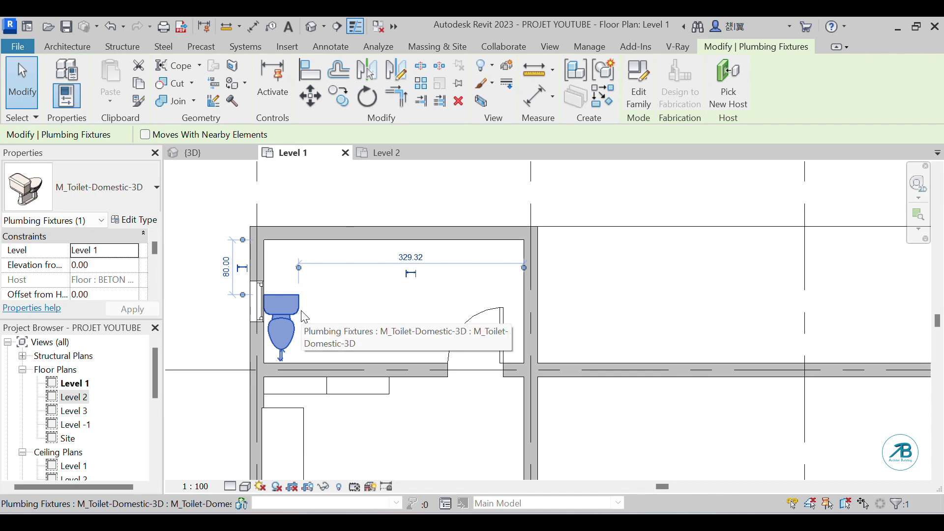
{"action": "left_click_drag", "start_coordinate": [284, 308], "coordinate": [345, 299]}
{"action": "key", "text": "ctrl+z"}
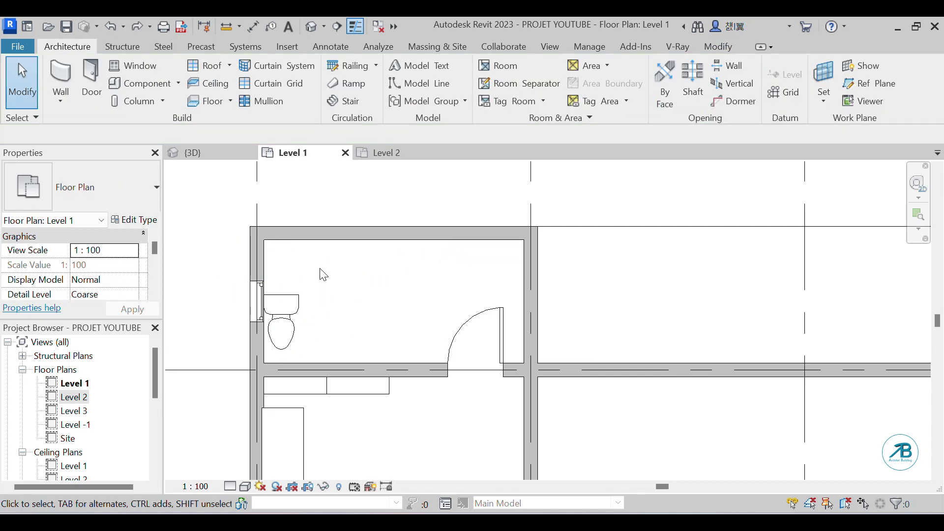
Rotate the toilet about 95° counterclockwise so its bowl faces into the room, and nudge it right, clear of the wall.
{"action": "left_click", "coordinate": [299, 303]}
{"action": "left_click", "coordinate": [367, 96]}
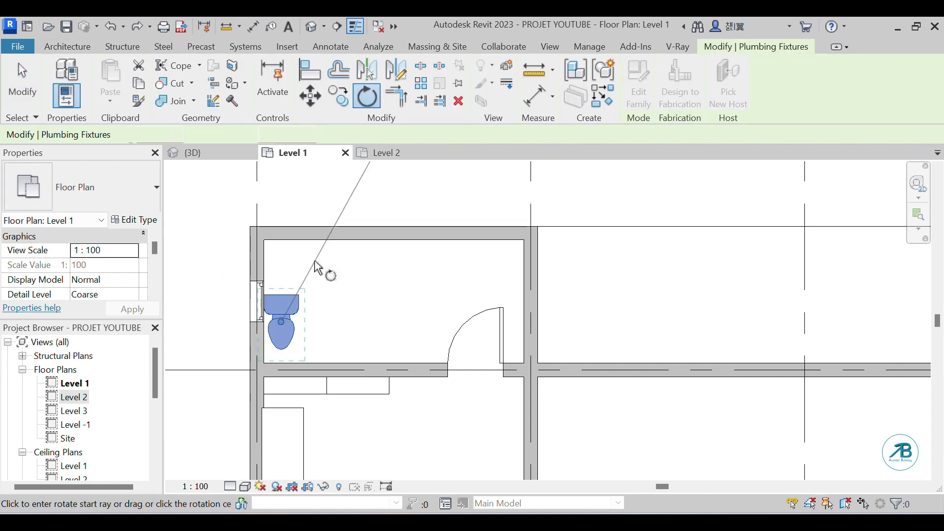
{"action": "left_click", "coordinate": [284, 410]}
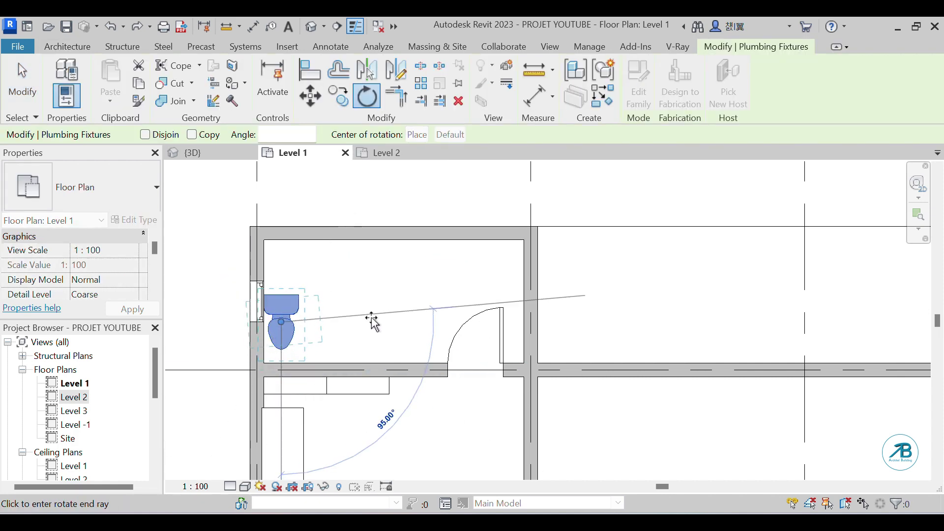
{"action": "left_click", "coordinate": [371, 327]}
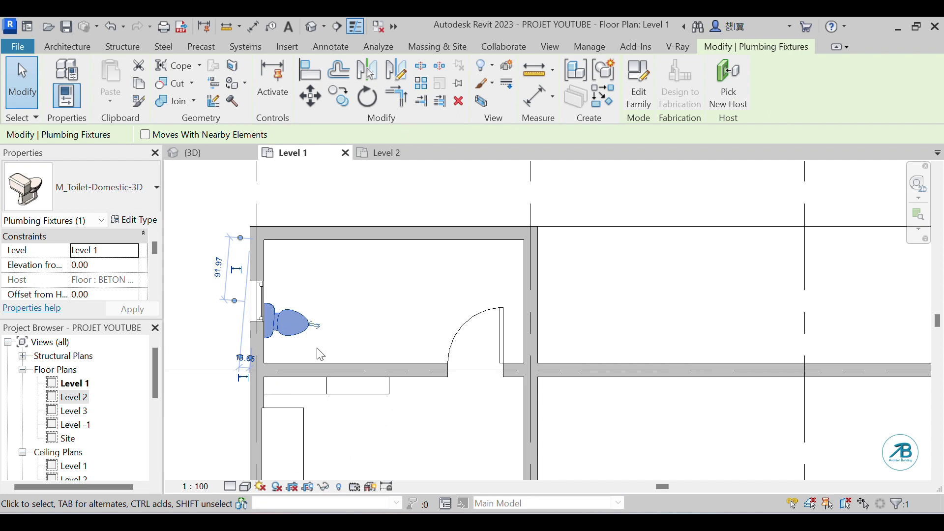
{"action": "key", "text": "Right"}
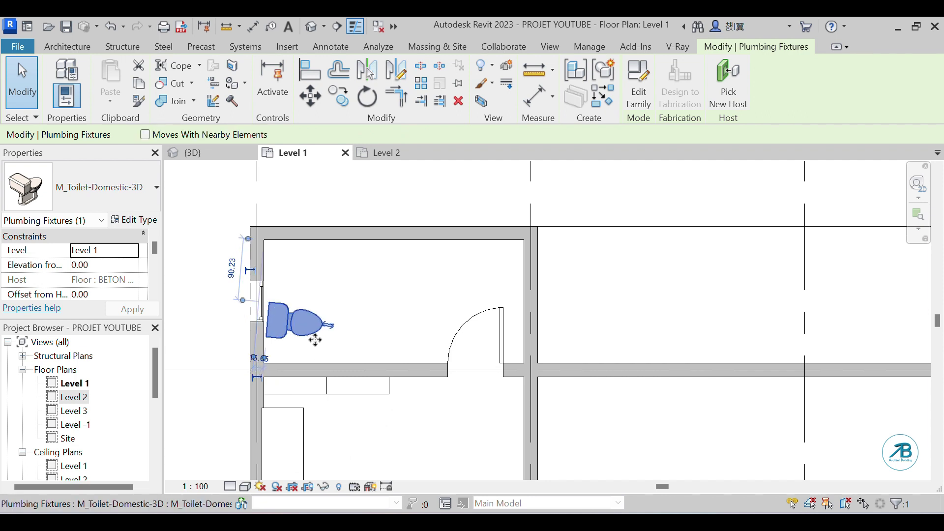
Rotate the toilet slightly to square it with the left wall, and move it back against that wall beside the window.
{"action": "left_click", "coordinate": [367, 97]}
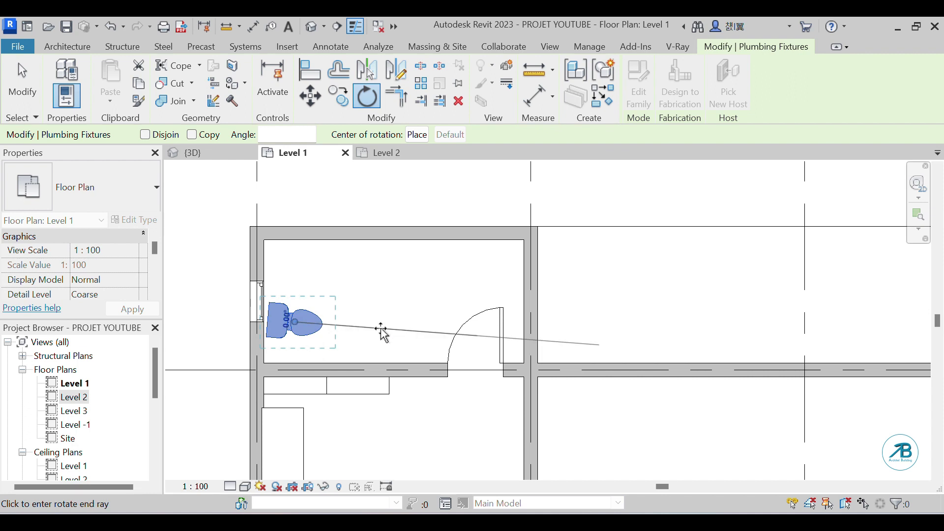
{"action": "left_click", "coordinate": [385, 324]}
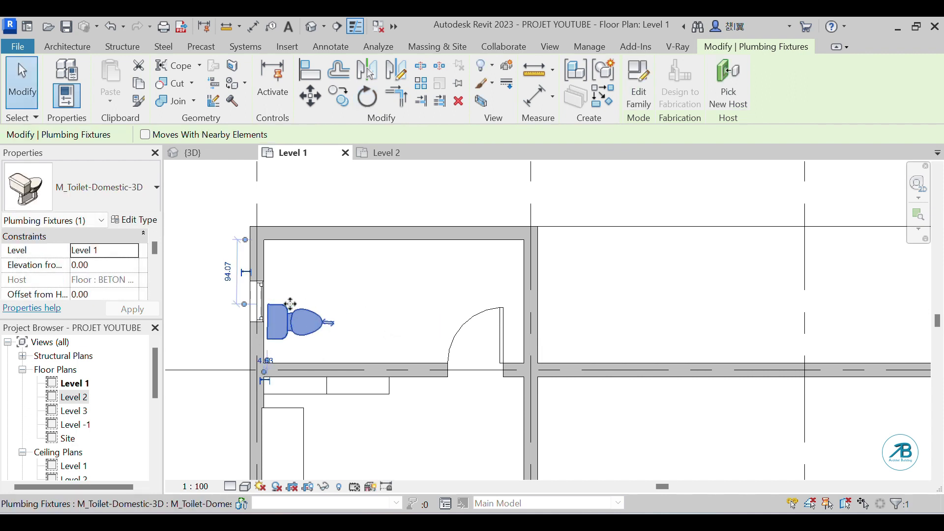
{"action": "key", "text": "Left"}
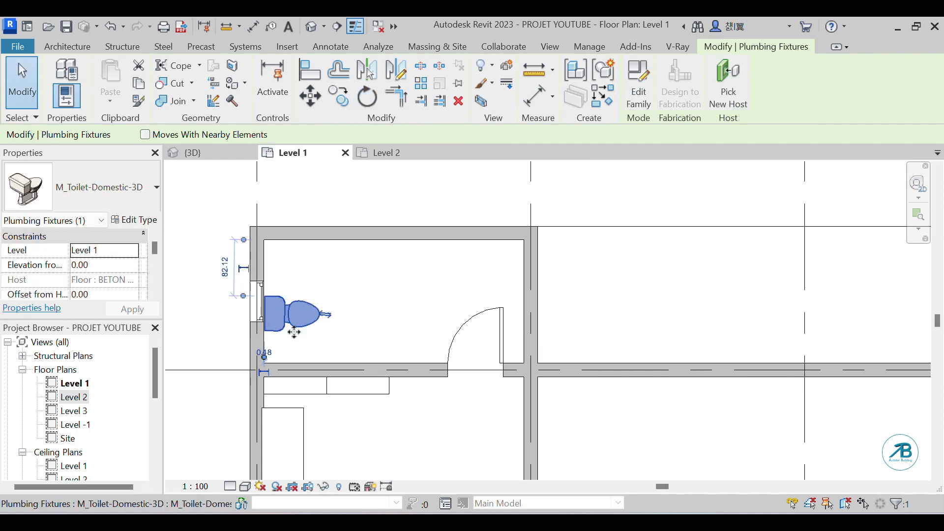
Nudge the toilet up along the bathroom's left wall until it sits centred in front of the window.
{"action": "key", "text": "Up"}
{"action": "key", "text": "Up"}
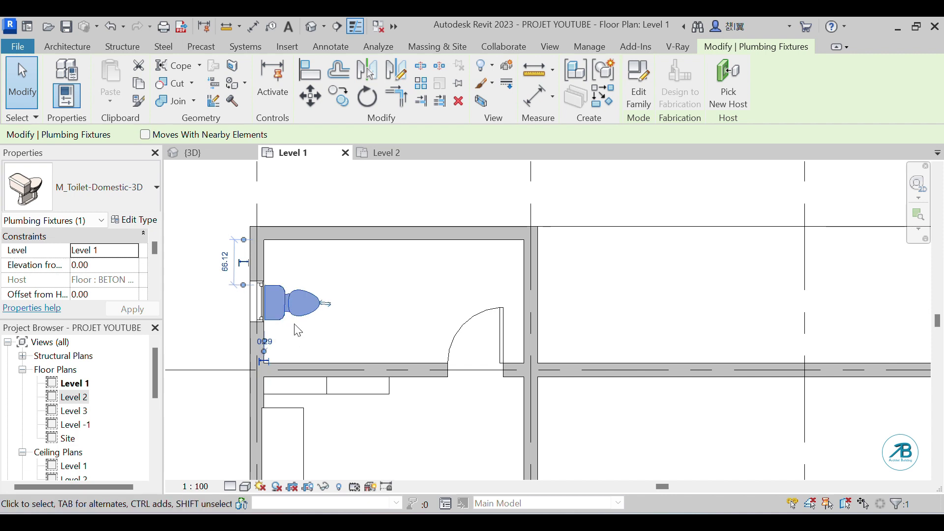
{"action": "key", "text": "Escape"}
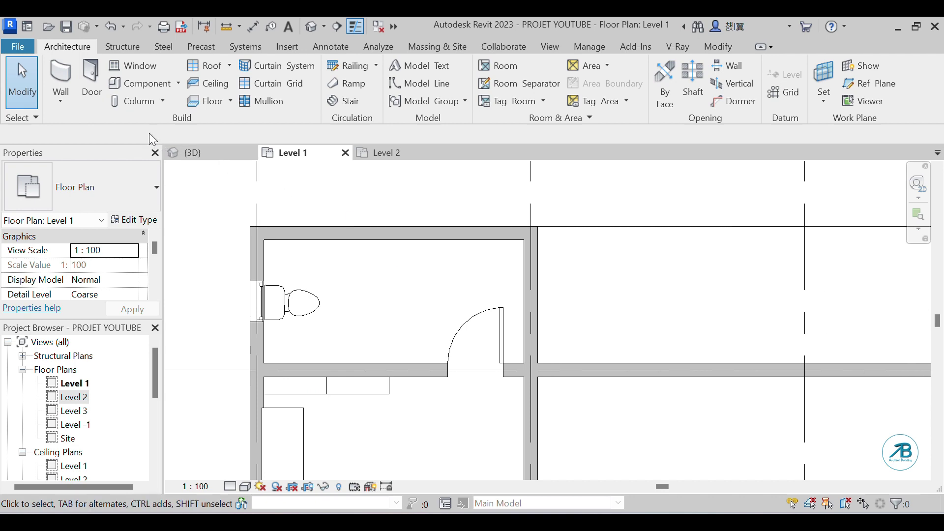
Start placing a component and browse to the Sinks folder under Fixtures to load a family.
{"action": "left_click", "coordinate": [143, 86]}
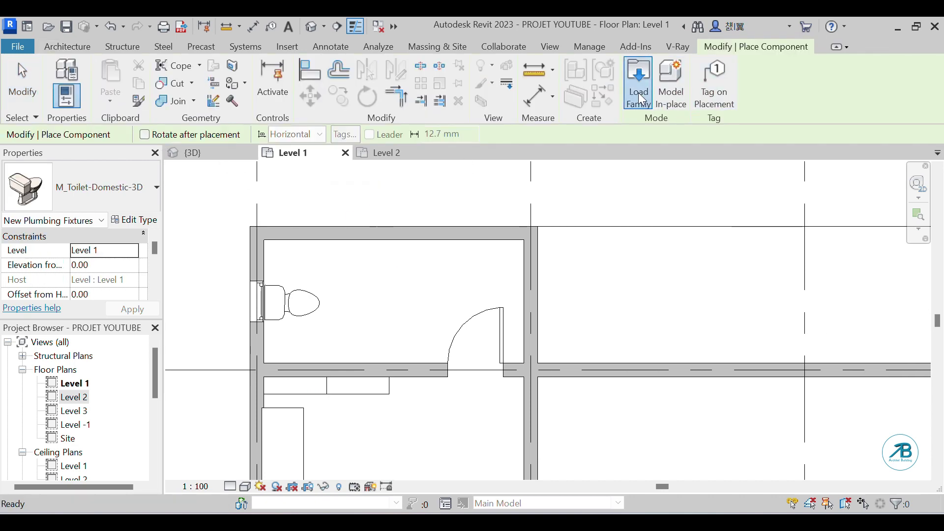
{"action": "left_click", "coordinate": [637, 74]}
{"action": "left_click", "coordinate": [492, 125]}
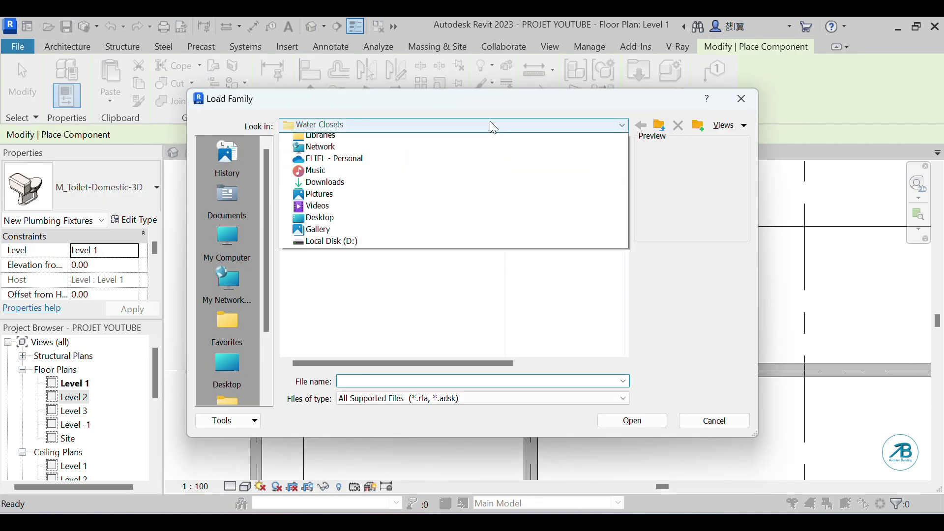
{"action": "left_click", "coordinate": [435, 269]}
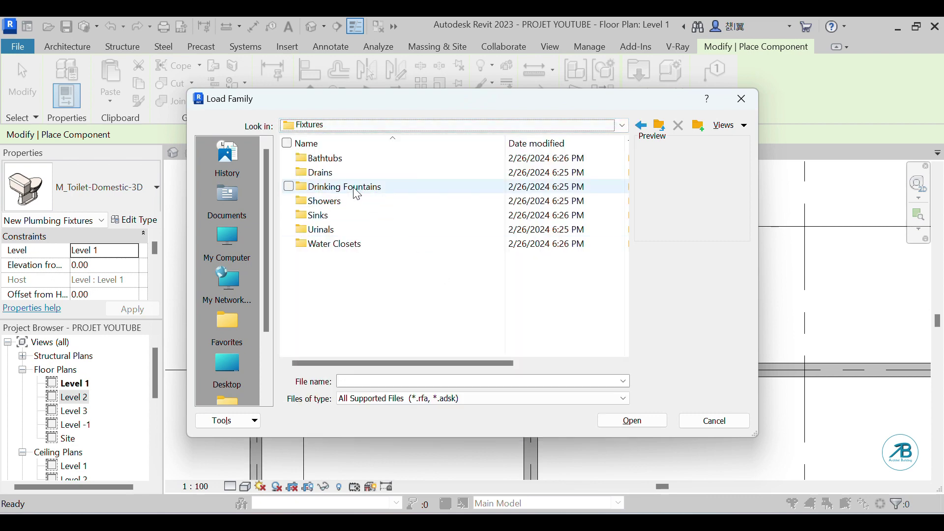
{"action": "double_click", "coordinate": [315, 216]}
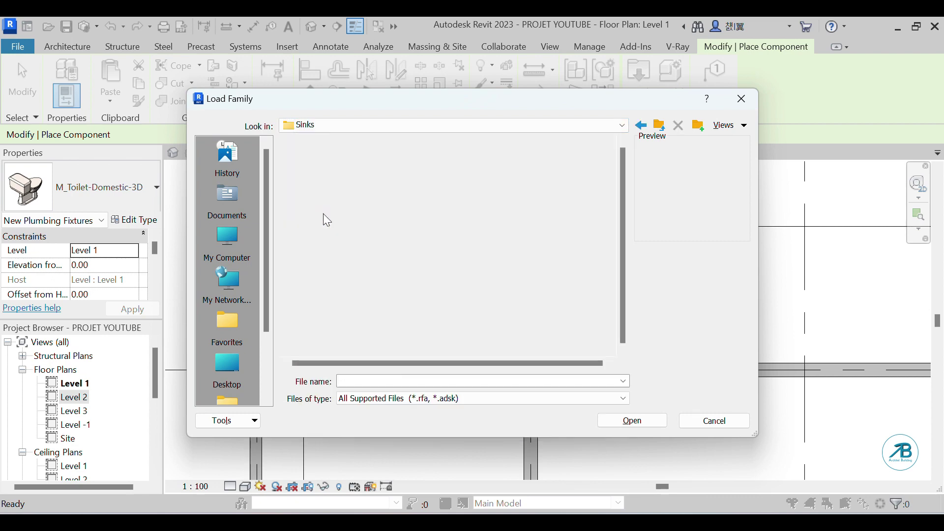
Examine the previews of the sink families in the Sinks folder, through to M_Sink-Triple-2D.
{"action": "key", "text": "Down"}
{"action": "key", "text": "Down"}
{"action": "key", "text": "Down"}
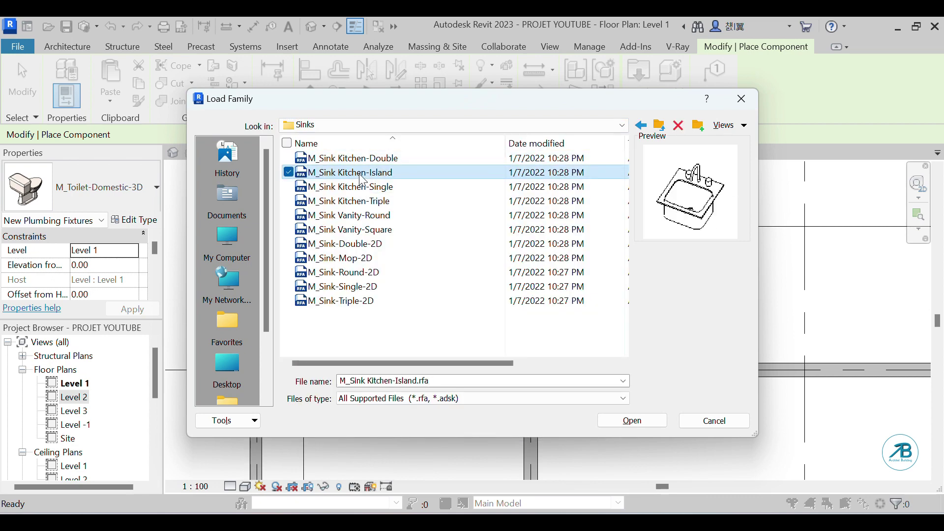
{"action": "key", "text": "Down"}
{"action": "key", "text": "Down"}
{"action": "key", "text": "Down"}
{"action": "key", "text": "Down"}
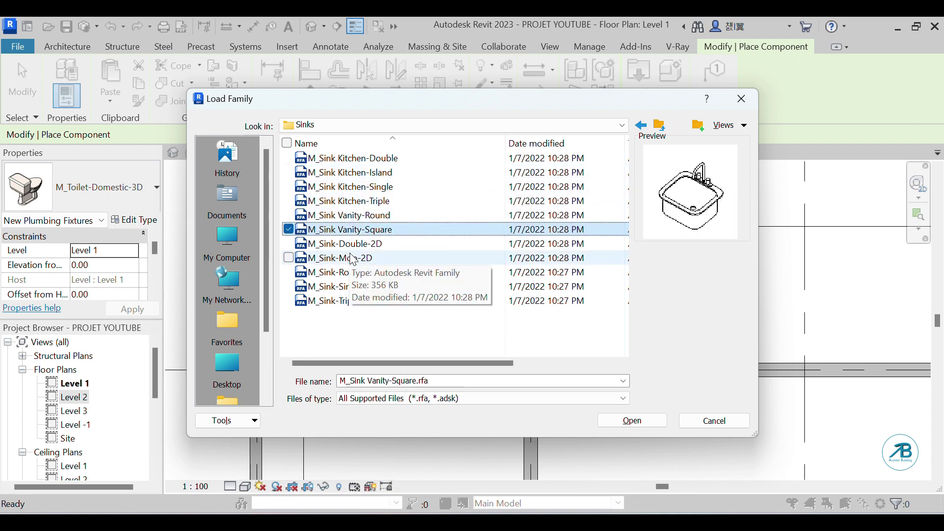
{"action": "key", "text": "Down"}
{"action": "key", "text": "Down"}
{"action": "key", "text": "Down"}
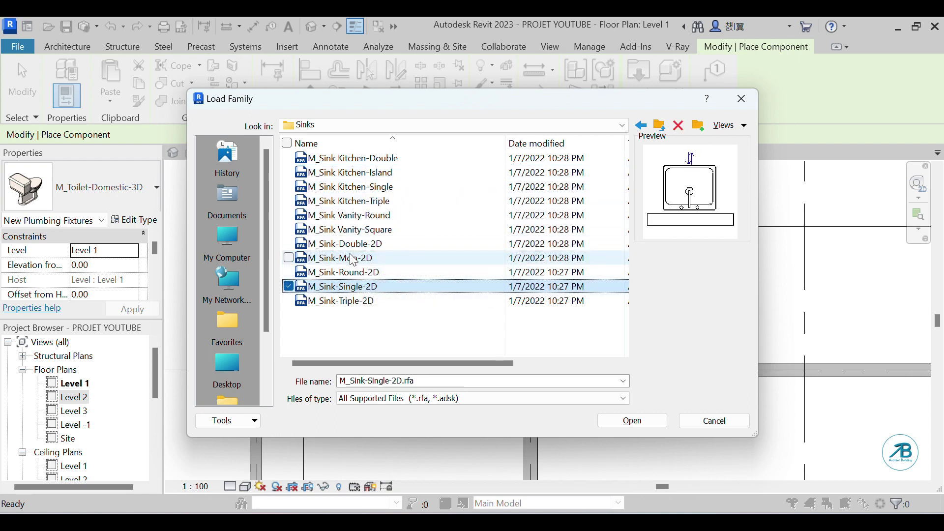
{"action": "key", "text": "Down"}
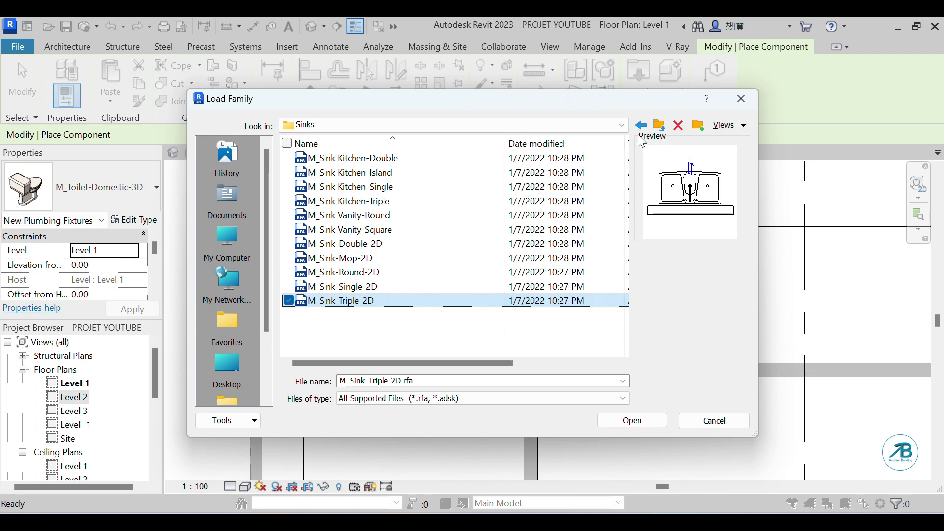
Reopen the Sinks folder from Fixtures and compare the previews of the triple and kitchen sink families.
{"action": "left_click", "coordinate": [623, 125]}
{"action": "left_click", "coordinate": [392, 266]}
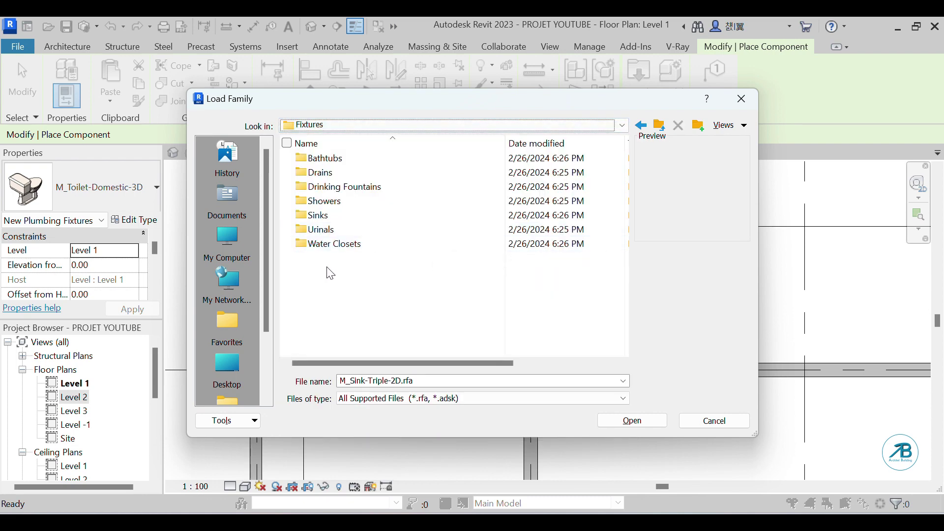
{"action": "double_click", "coordinate": [322, 216]}
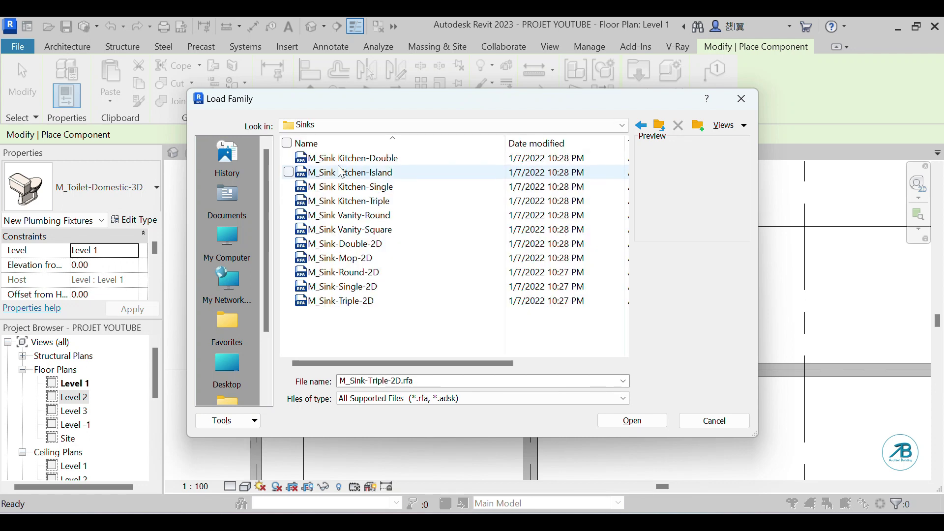
{"action": "left_click", "coordinate": [352, 301]}
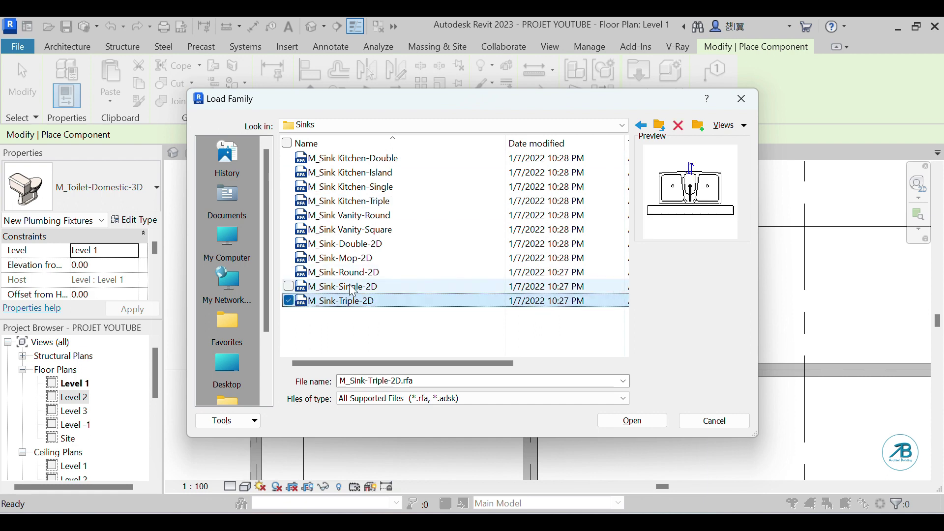
{"action": "left_click", "coordinate": [356, 220]}
{"action": "left_click", "coordinate": [358, 205]}
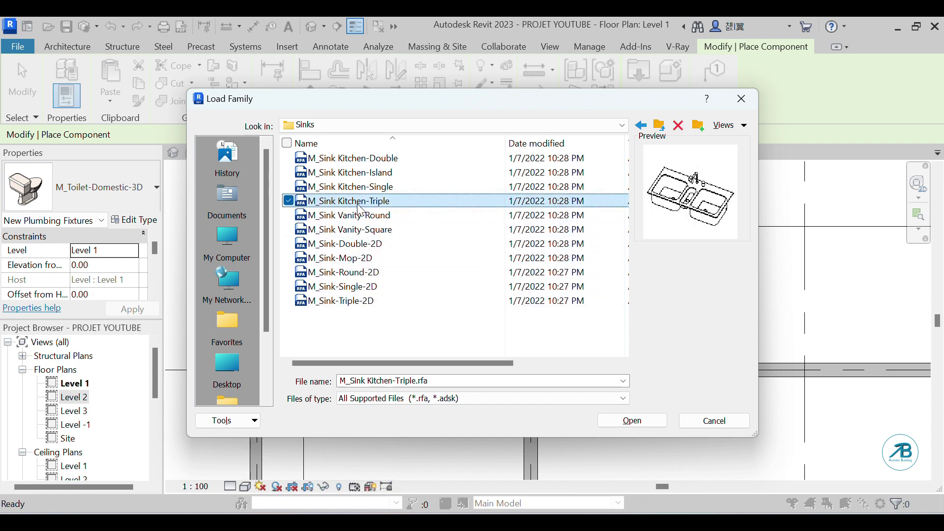
{"action": "key", "text": "Up"}
{"action": "key", "text": "Up"}
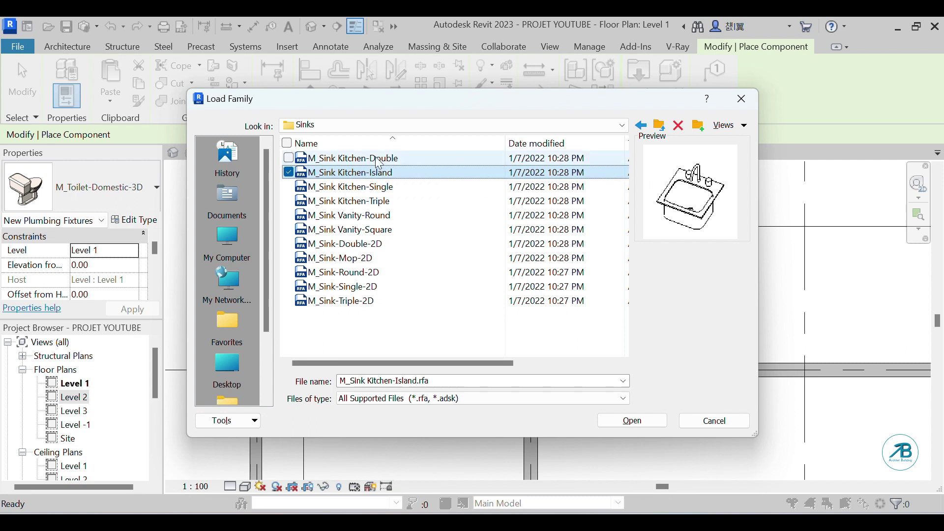
Load the M_Sink Vanity-Square family into the project.
{"action": "left_click", "coordinate": [382, 219]}
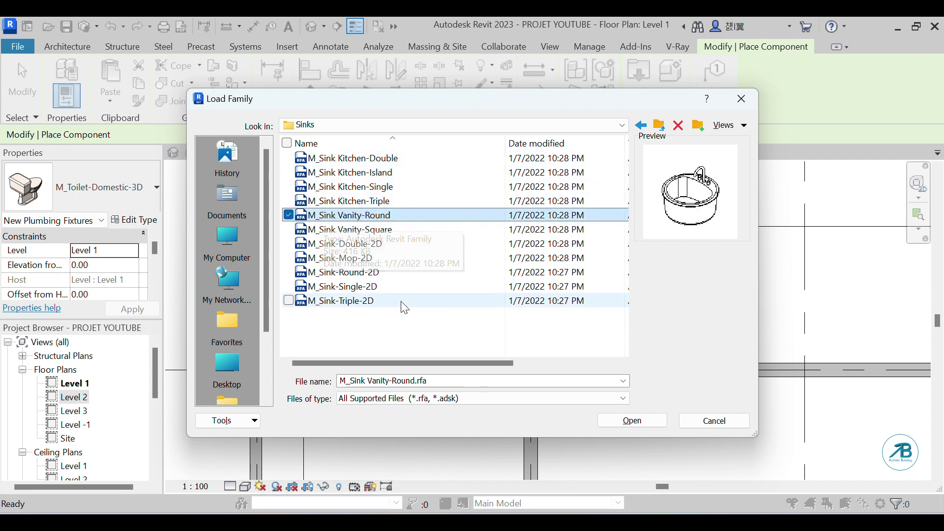
{"action": "left_click", "coordinate": [375, 233]}
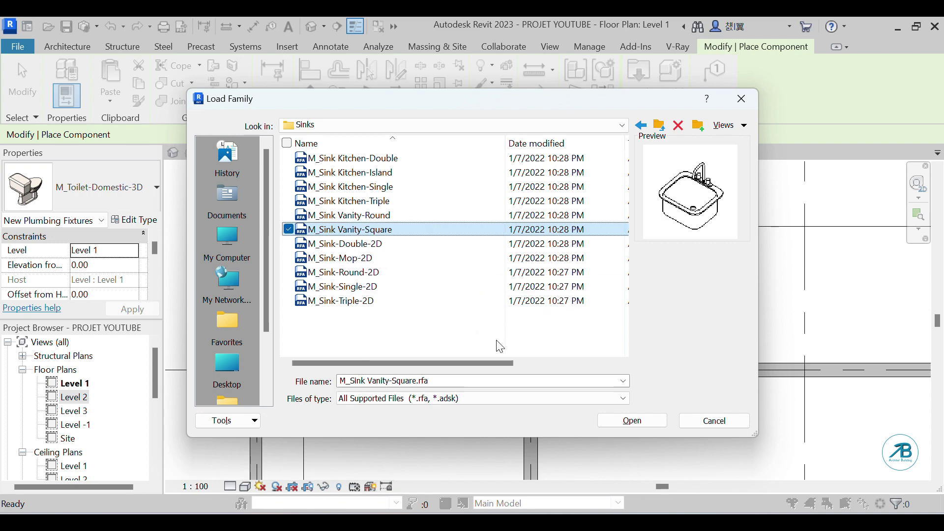
{"action": "left_click", "coordinate": [634, 422]}
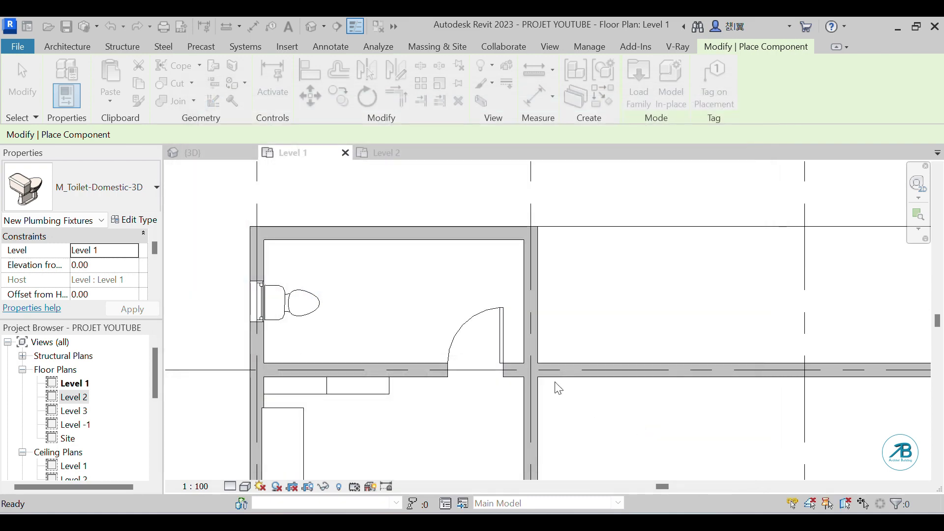
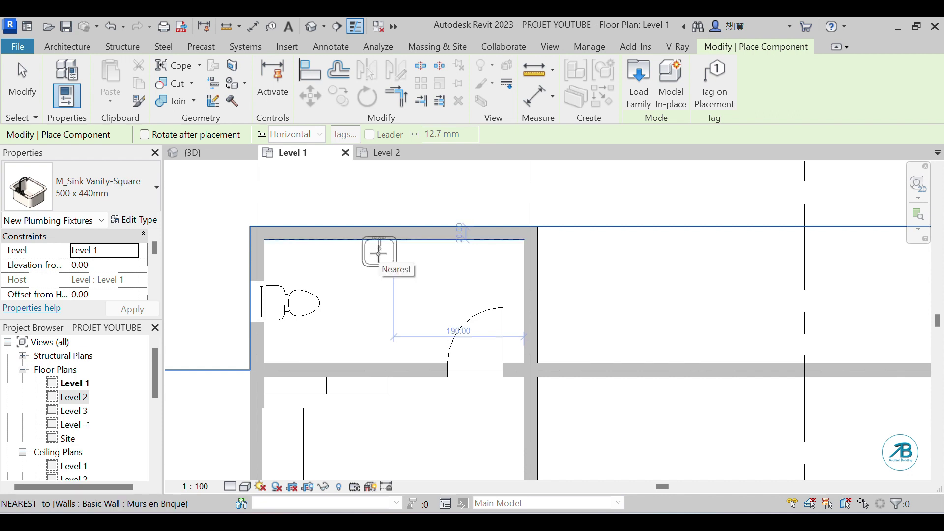
Place one 500 x 440mm M_Sink Vanity-Square on the bathroom's upper wall, between the toilet and the door.
{"action": "left_click", "coordinate": [378, 253]}
{"action": "scroll", "coordinate": [379, 256], "scroll_direction": "up", "scroll_amount": 3}
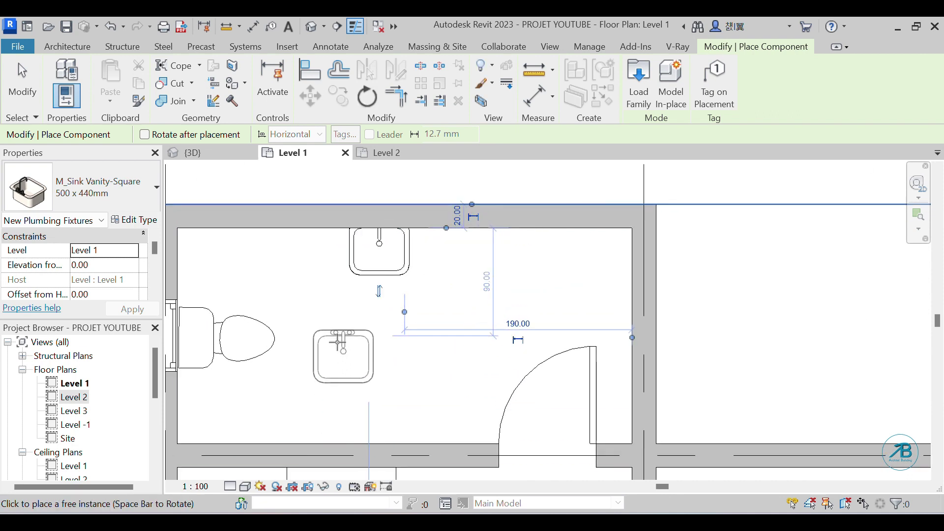
{"action": "key", "text": "Escape"}
Move the sink out of the upper wall so its back edge sits flush with the wall's inner face.
{"action": "left_click", "coordinate": [375, 268]}
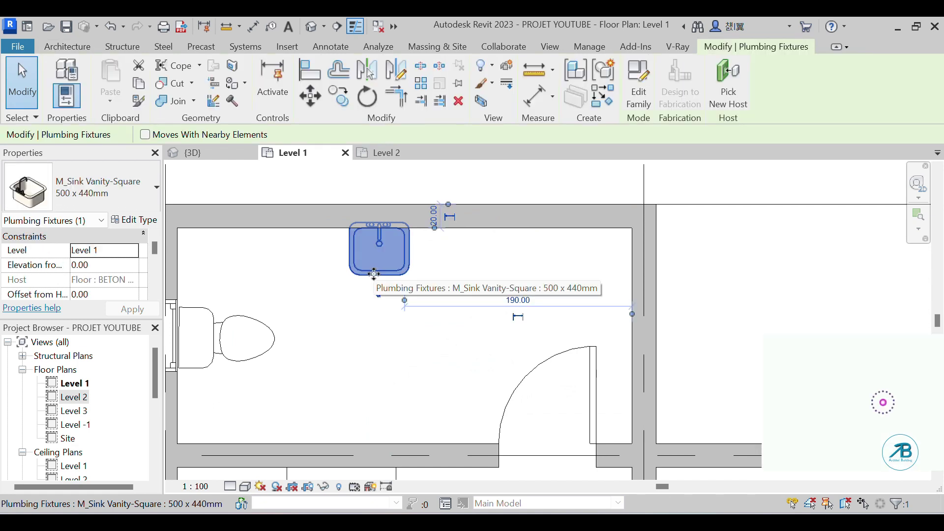
{"action": "left_click_drag", "start_coordinate": [375, 274], "coordinate": [375, 278]}
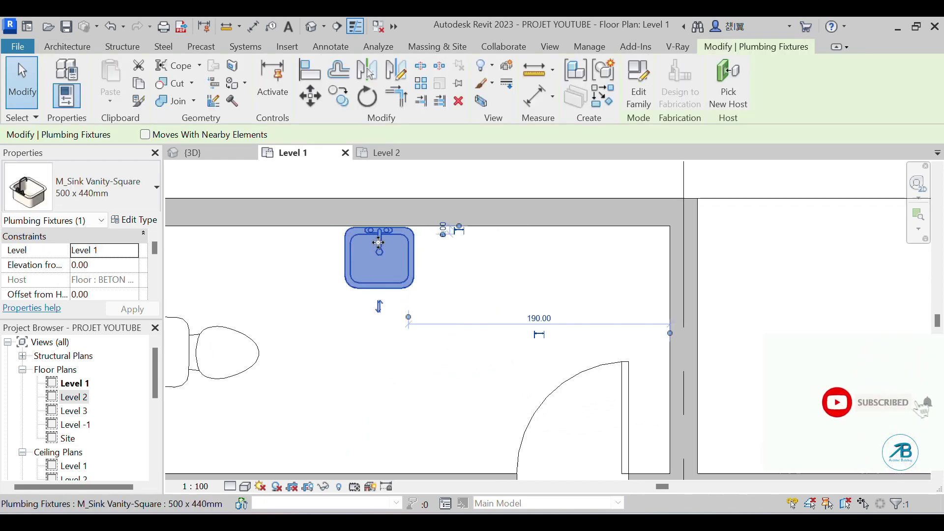
{"action": "scroll", "coordinate": [379, 207], "scroll_direction": "up", "scroll_amount": 4}
{"action": "key", "text": "Up"}
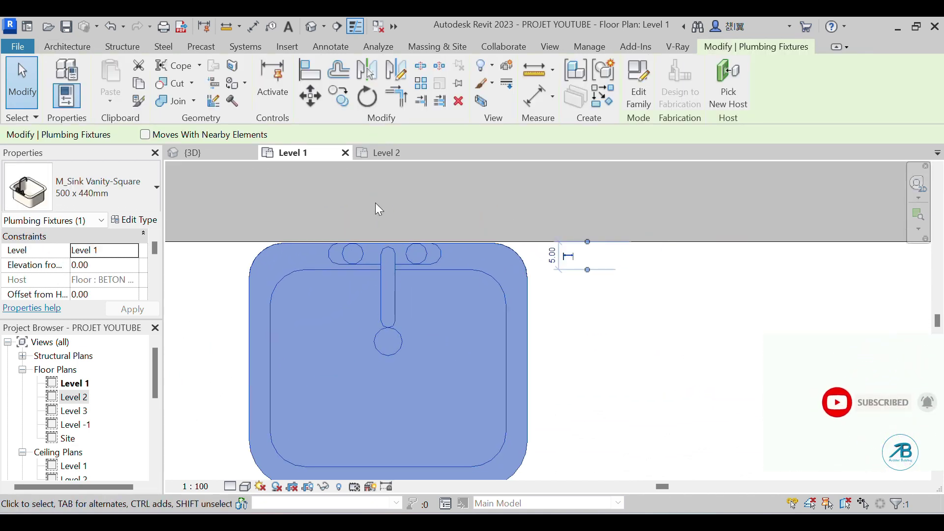
{"action": "key", "text": "Up"}
{"action": "scroll", "coordinate": [376, 203], "scroll_direction": "down", "scroll_amount": 2}
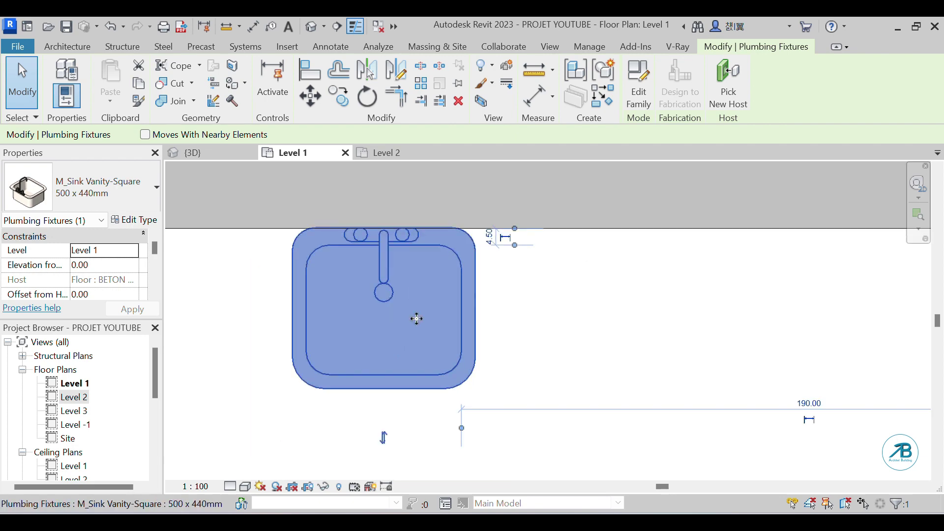
{"action": "key", "text": "Escape"}
{"action": "scroll", "coordinate": [542, 331], "scroll_direction": "down", "scroll_amount": 1}
{"action": "scroll", "coordinate": [552, 328], "scroll_direction": "down", "scroll_amount": 3}
{"action": "scroll", "coordinate": [404, 319], "scroll_direction": "down", "scroll_amount": 2}
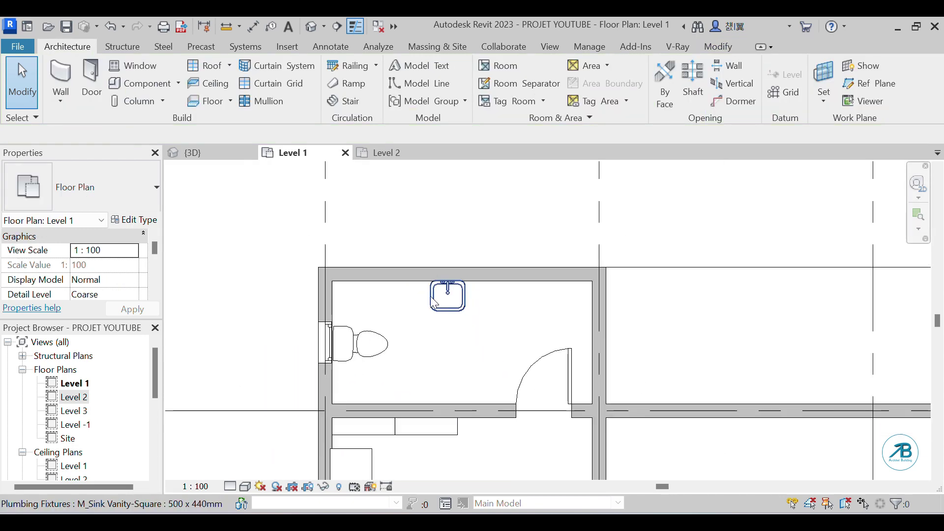
Move the toilet beside the sink and rotate it 90° so its tank backs onto the bathroom's upper wall.
{"action": "left_click", "coordinate": [349, 345]}
{"action": "left_click_drag", "start_coordinate": [349, 345], "coordinate": [384, 301]}
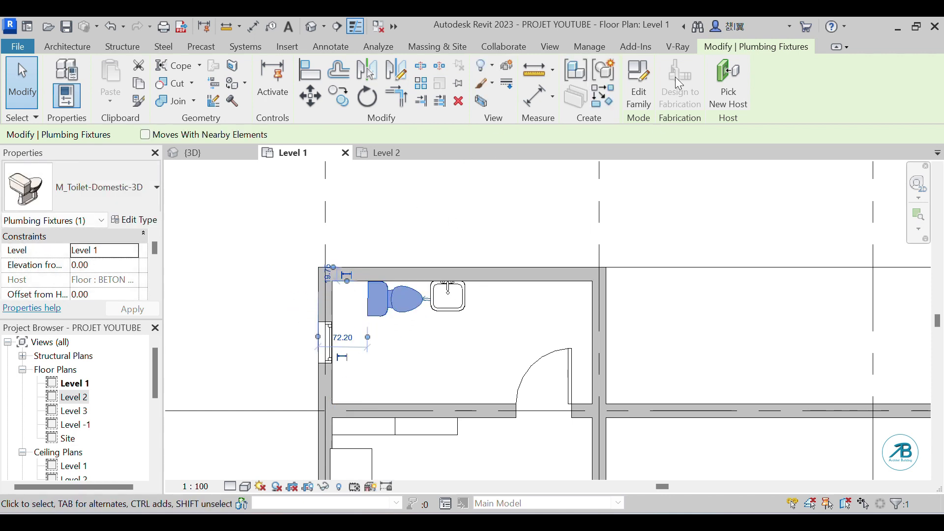
{"action": "left_click", "coordinate": [358, 97]}
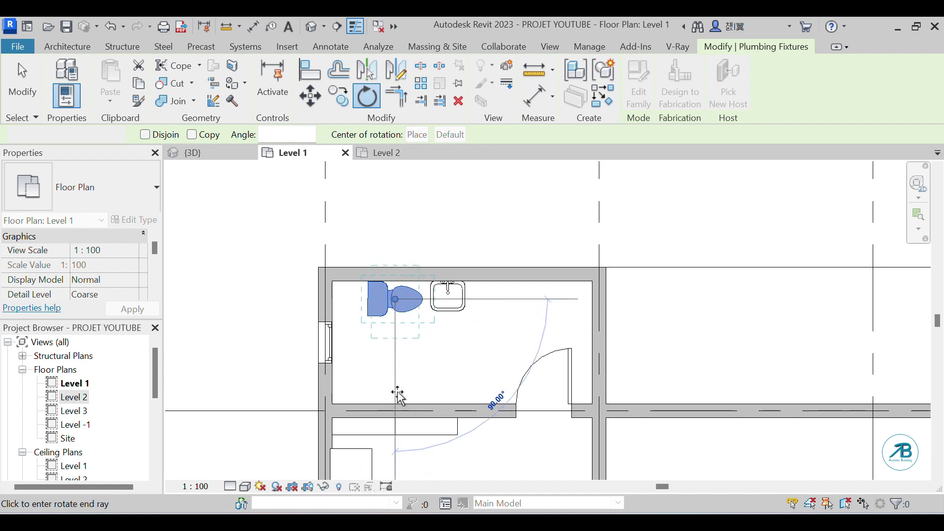
{"action": "left_click", "coordinate": [397, 392]}
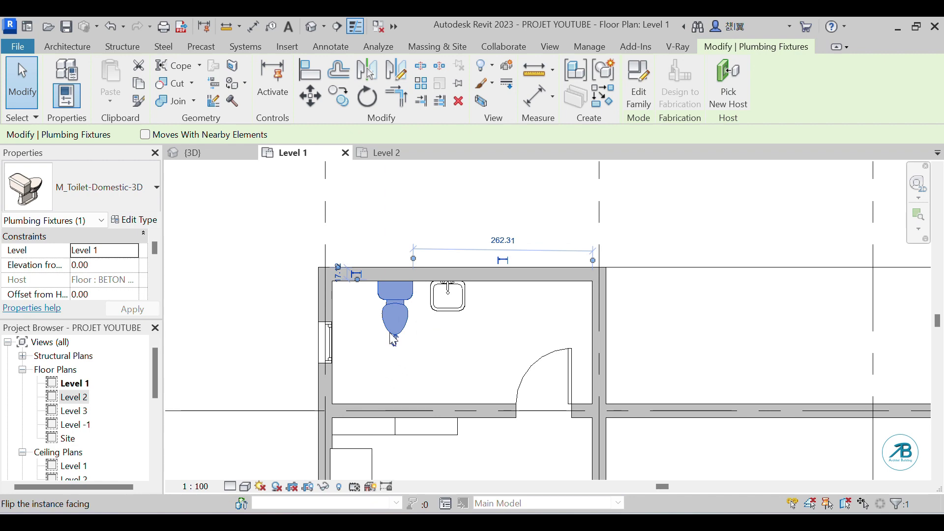
{"action": "left_click", "coordinate": [464, 355]}
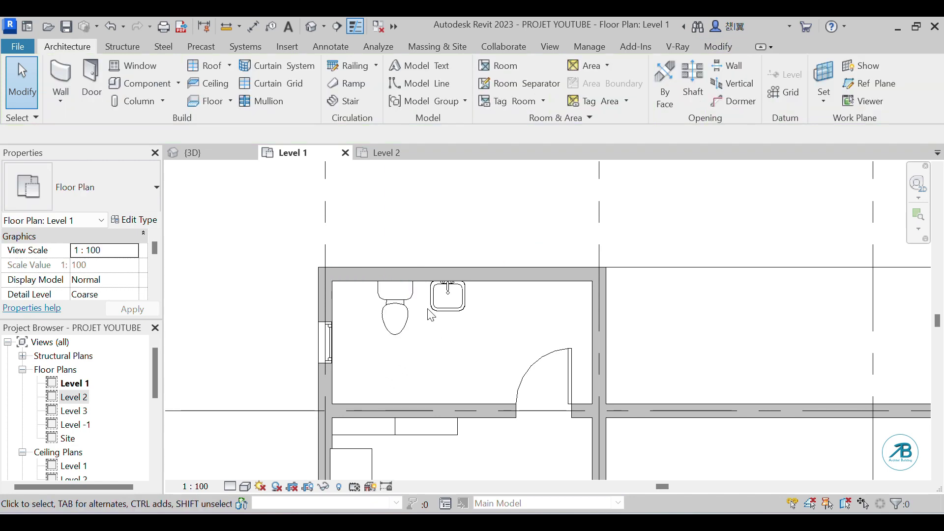
{"action": "left_click", "coordinate": [399, 339]}
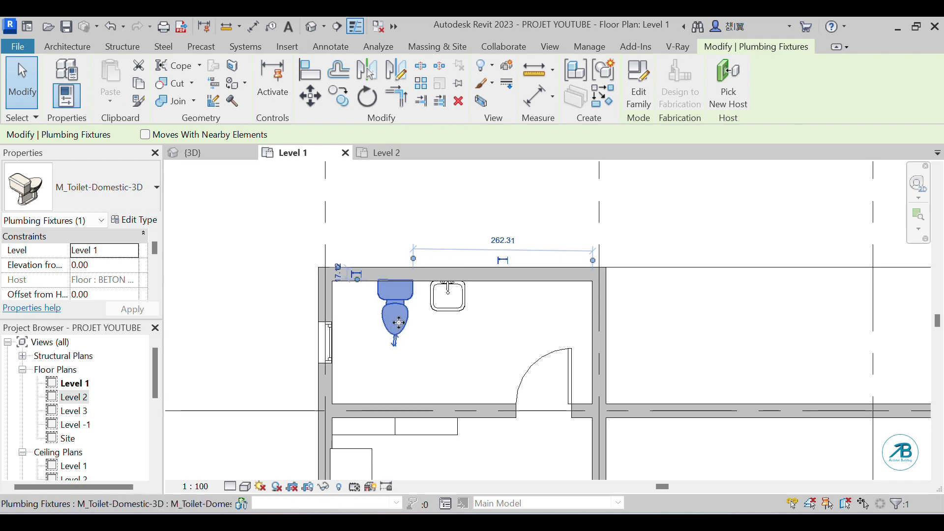
{"action": "left_click", "coordinate": [499, 343]}
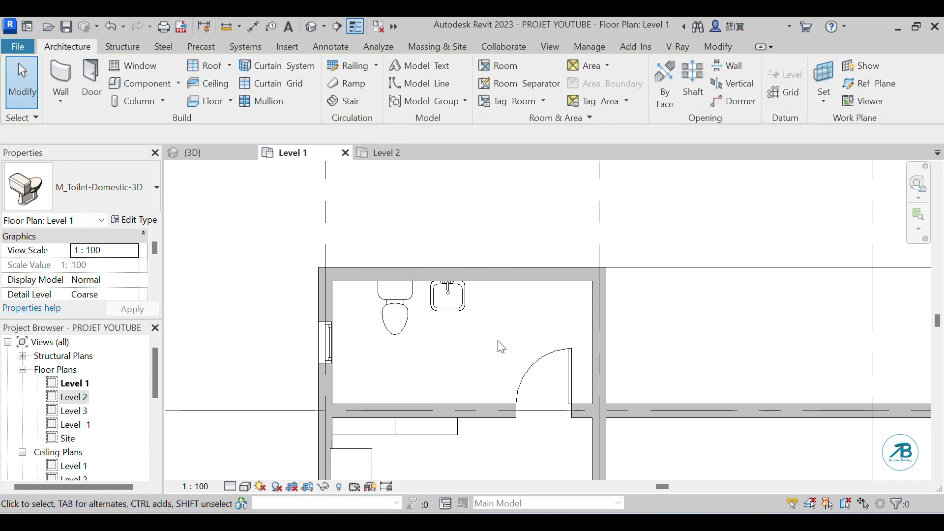
Load the M_Shower Stall-2D family from the Showers folder under Fixtures for placement as a component.
{"action": "left_click", "coordinate": [141, 84]}
{"action": "left_click", "coordinate": [654, 98]}
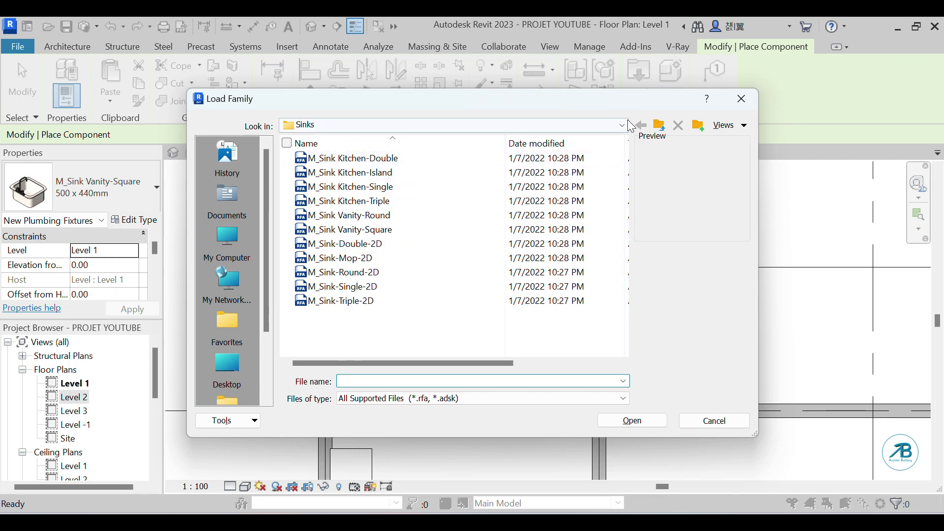
{"action": "left_click", "coordinate": [624, 125]}
{"action": "left_click", "coordinate": [433, 268]}
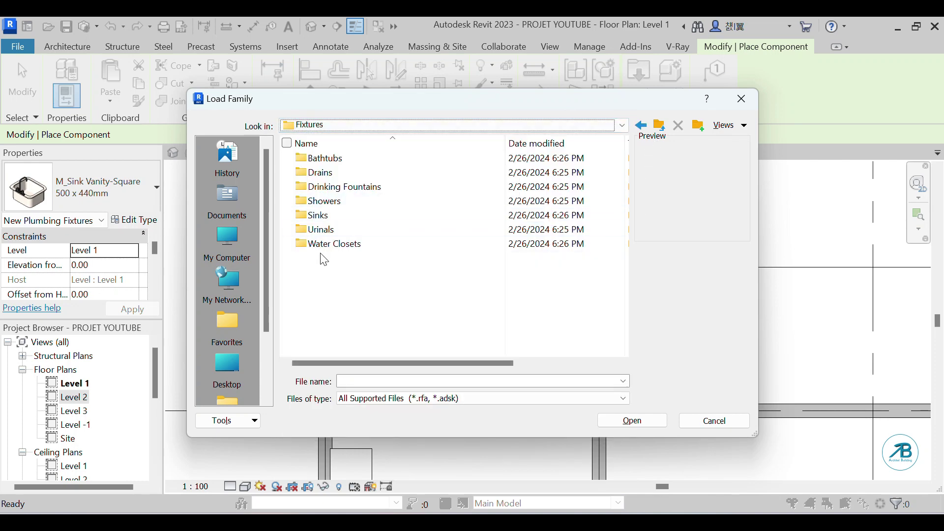
{"action": "double_click", "coordinate": [320, 202]}
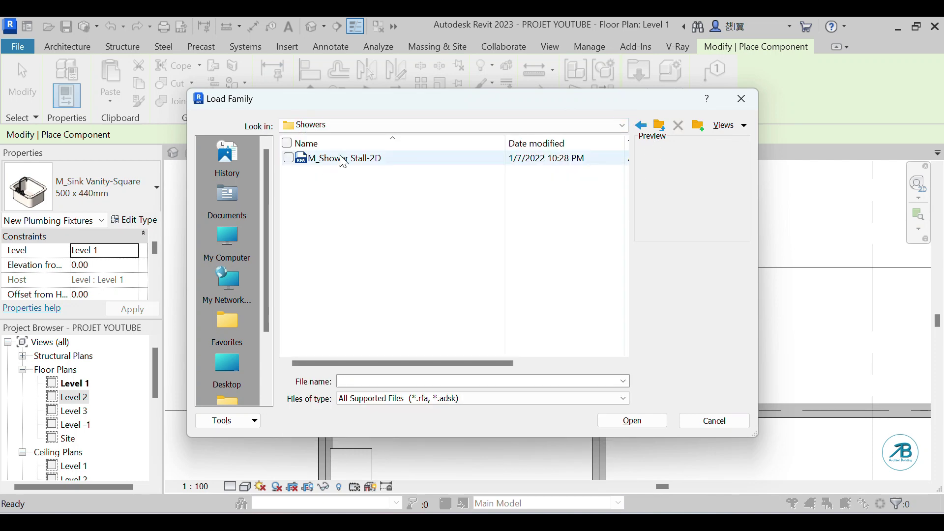
{"action": "left_click", "coordinate": [343, 163]}
{"action": "left_click", "coordinate": [614, 425]}
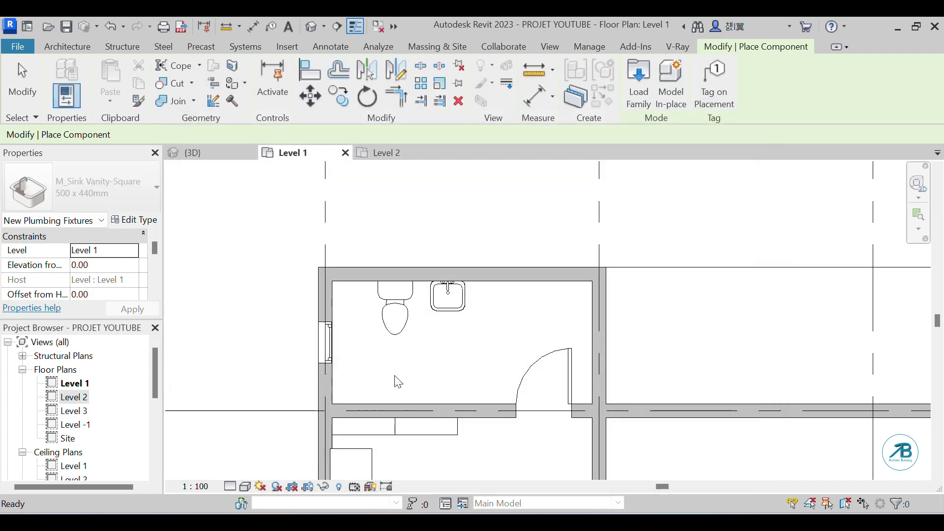
Place one M_Shower Stall-2D in the bathroom's lower-left corner, against the left and lower walls.
{"action": "left_click", "coordinate": [333, 403]}
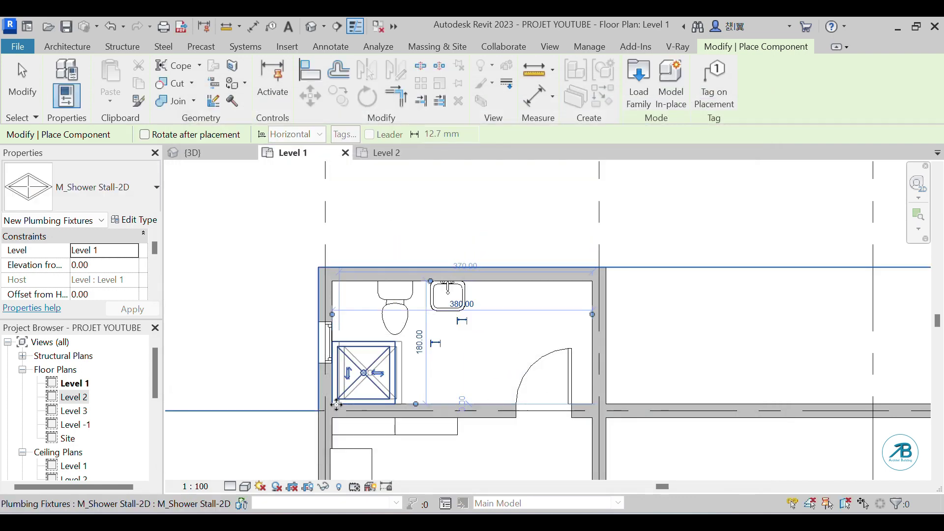
{"action": "left_click", "coordinate": [40, 96]}
Nudge the toilet right along the bathroom's upper wall to about 230 cm from the right wall.
{"action": "left_click", "coordinate": [399, 302]}
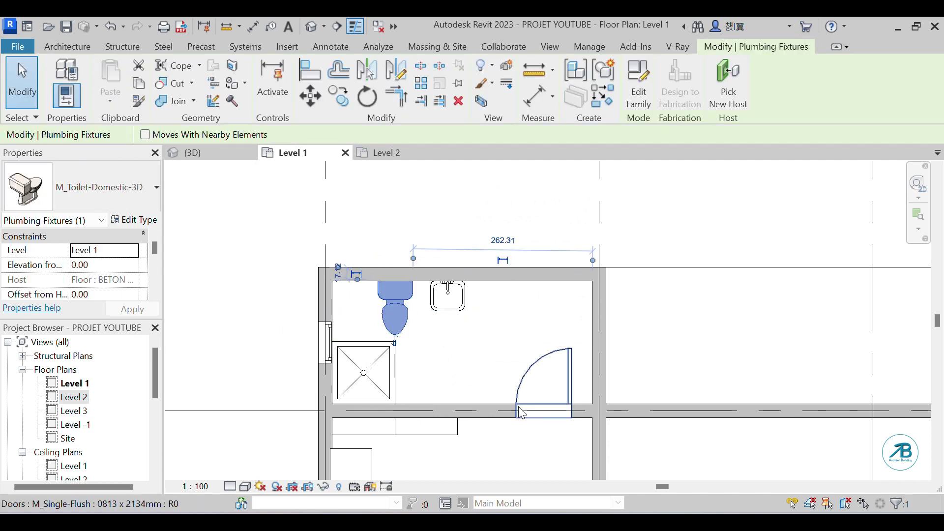
{"action": "key", "text": "Right"}
{"action": "key", "text": "Right"}
{"action": "key", "text": "Right"}
{"action": "key", "text": "Right"}
{"action": "key", "text": "Right"}
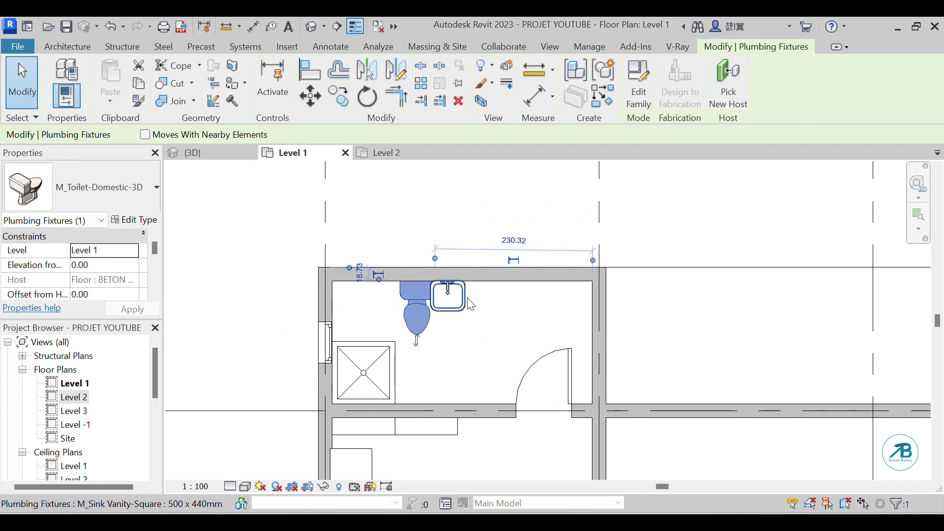
Nudge the square vanity sink right along the bathroom's upper wall, widening its gap from the toilet.
{"action": "left_click", "coordinate": [463, 303]}
{"action": "key", "text": "Right"}
{"action": "key", "text": "Right"}
{"action": "key", "text": "Right"}
{"action": "key", "text": "Right"}
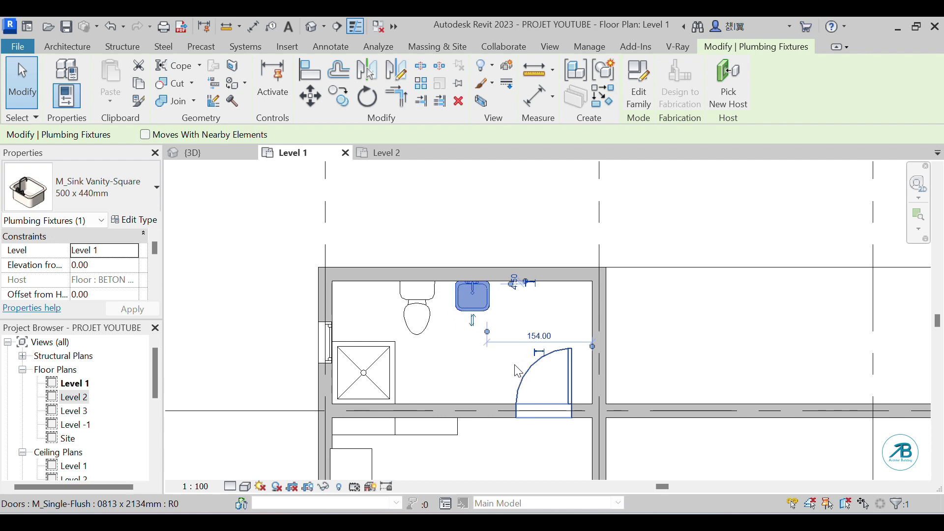
{"action": "key", "text": "Right"}
{"action": "key", "text": "Right"}
{"action": "key", "text": "Right"}
{"action": "key", "text": "Right"}
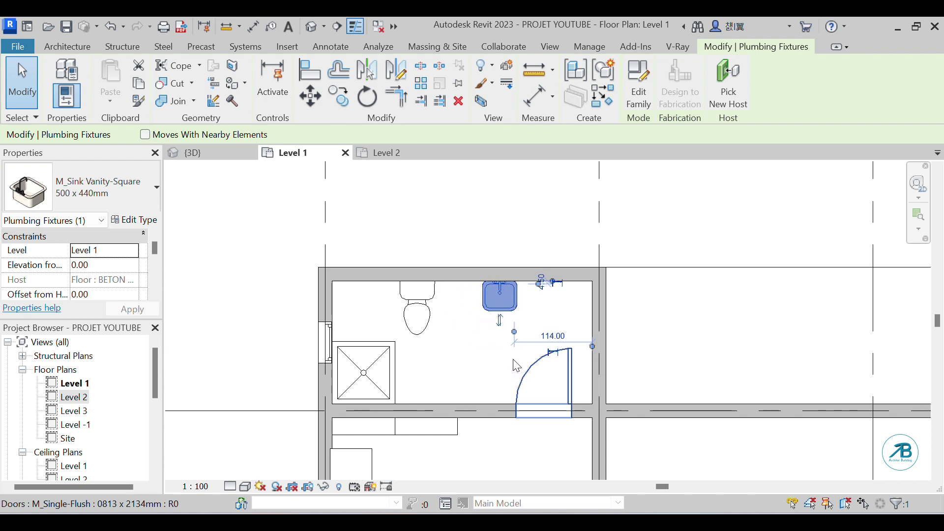
{"action": "key", "text": "Right"}
{"action": "key", "text": "Right"}
Nudge the toilet further right toward the sink, to about 198 cm from the bathroom's right wall.
{"action": "left_click", "coordinate": [436, 309]}
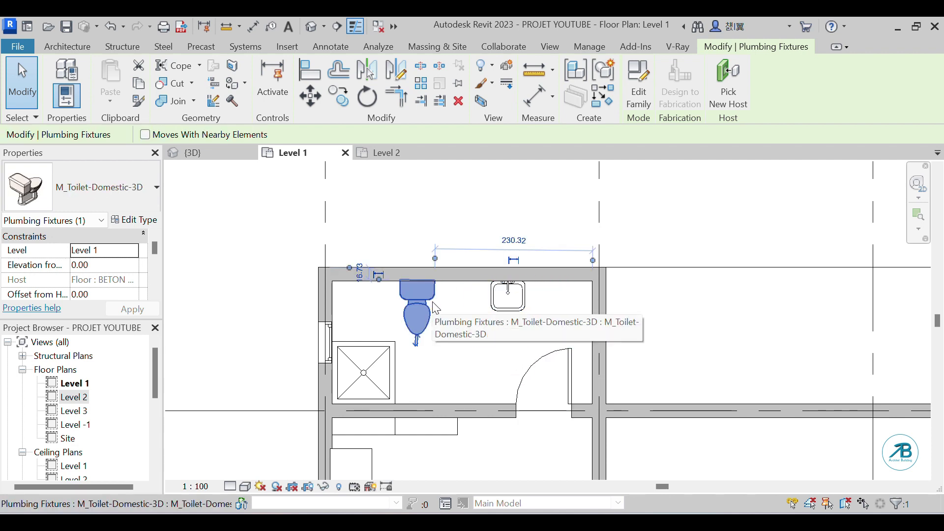
{"action": "key", "text": "Right"}
{"action": "key", "text": "Right"}
{"action": "key", "text": "Right"}
{"action": "key", "text": "Right"}
{"action": "key", "text": "Right"}
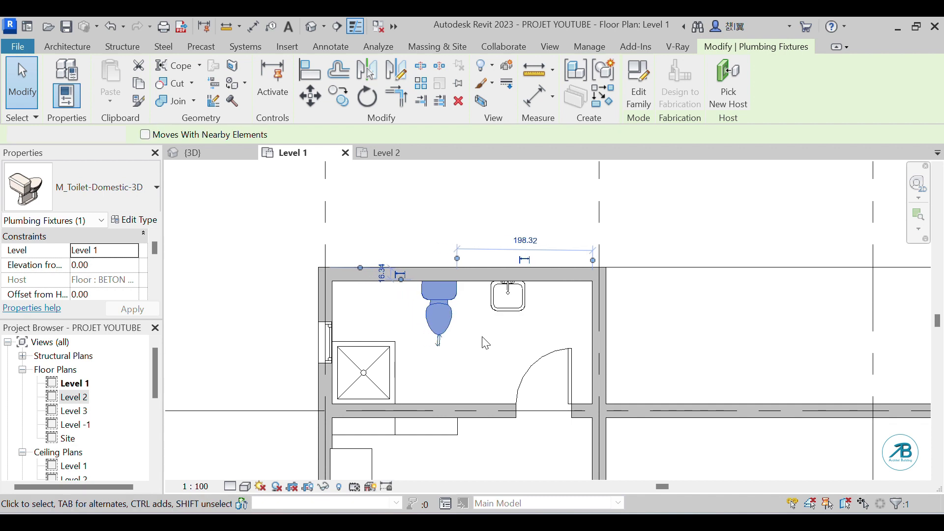
{"action": "left_click", "coordinate": [486, 343]}
Load the M_Desk family from the Tables folder under Furniture, overwriting the existing version, and leave component placement.
{"action": "scroll", "coordinate": [483, 266], "scroll_direction": "down", "scroll_amount": 3}
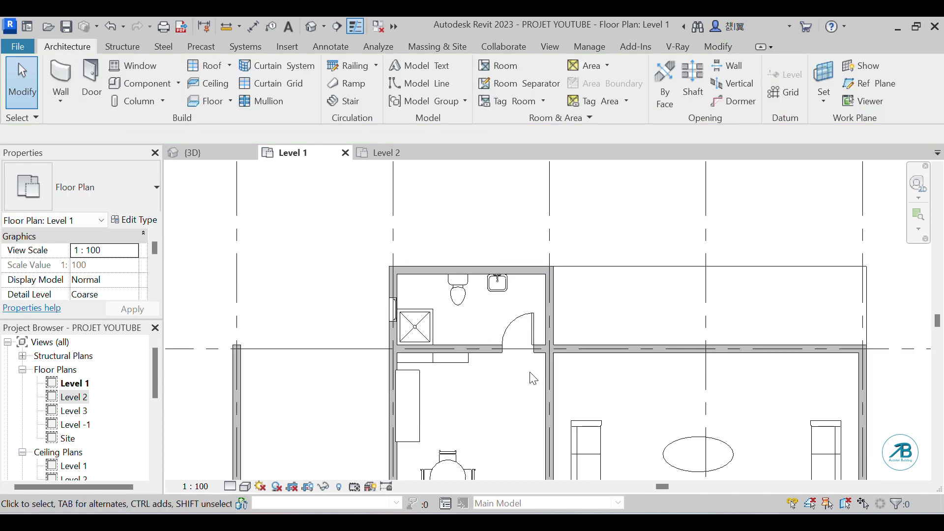
{"action": "scroll", "coordinate": [520, 317], "scroll_direction": "down", "scroll_amount": 3}
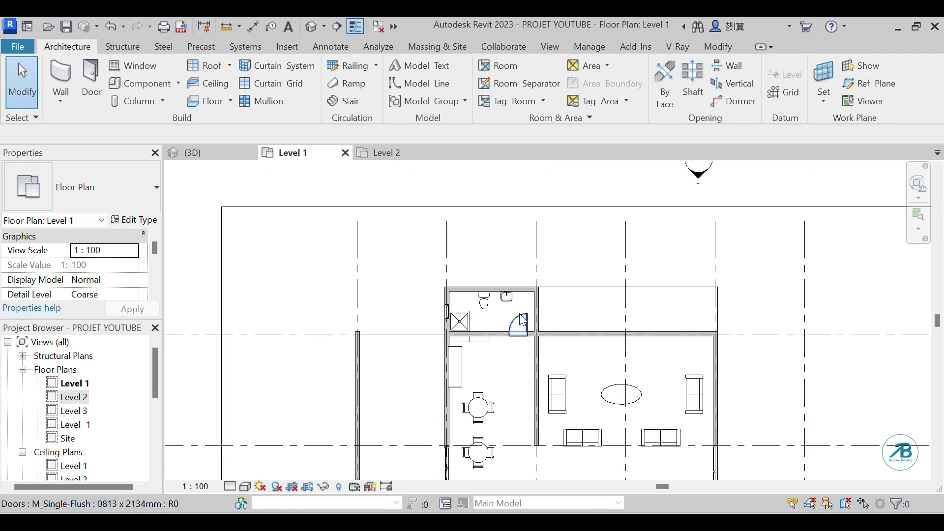
{"action": "scroll", "coordinate": [471, 380], "scroll_direction": "down", "scroll_amount": 4}
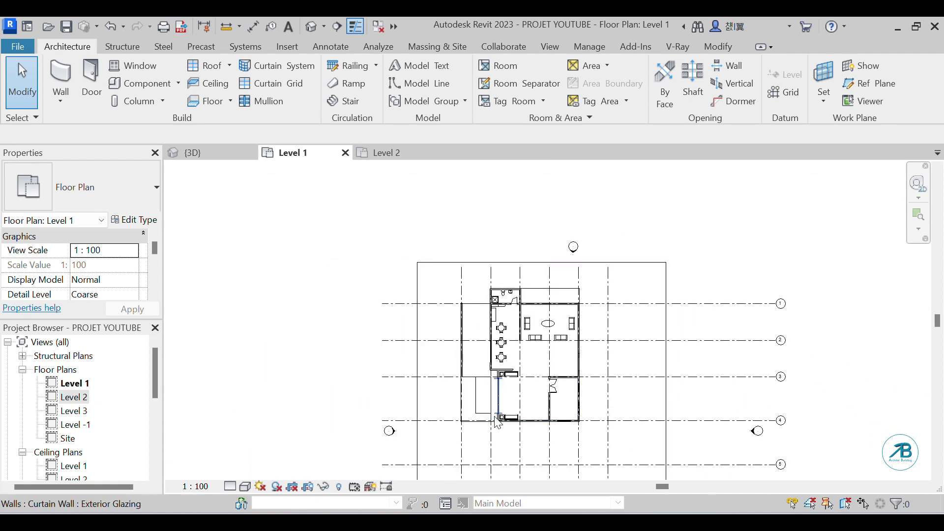
{"action": "scroll", "coordinate": [541, 418], "scroll_direction": "up", "scroll_amount": 2}
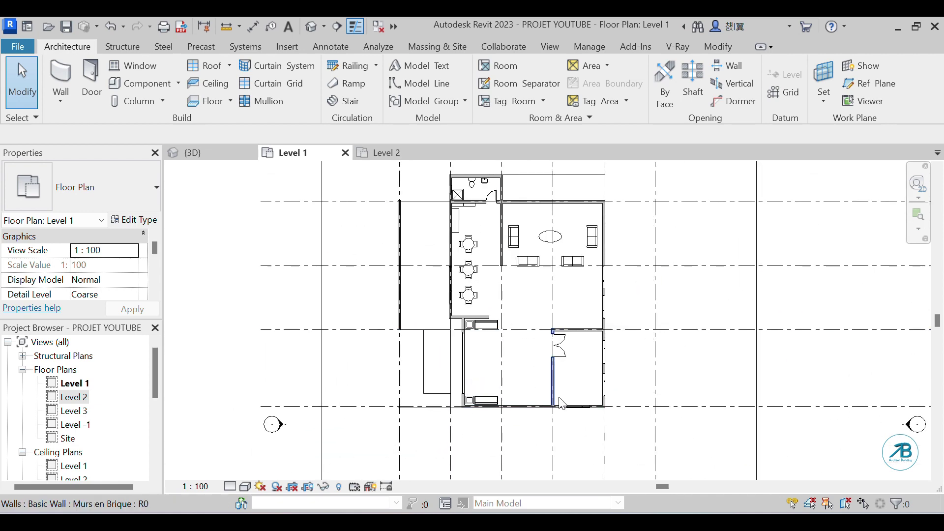
{"action": "scroll", "coordinate": [563, 404], "scroll_direction": "up", "scroll_amount": 2}
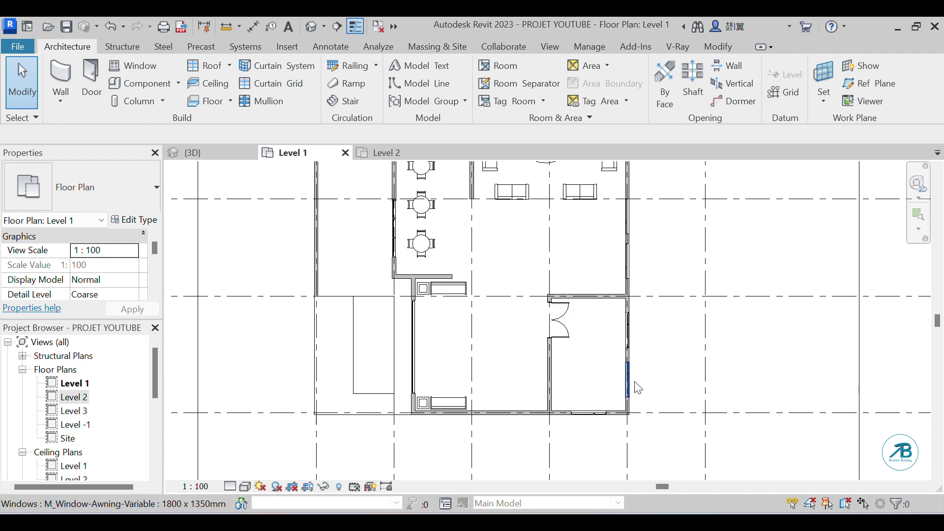
{"action": "scroll", "coordinate": [635, 385], "scroll_direction": "up", "scroll_amount": 2}
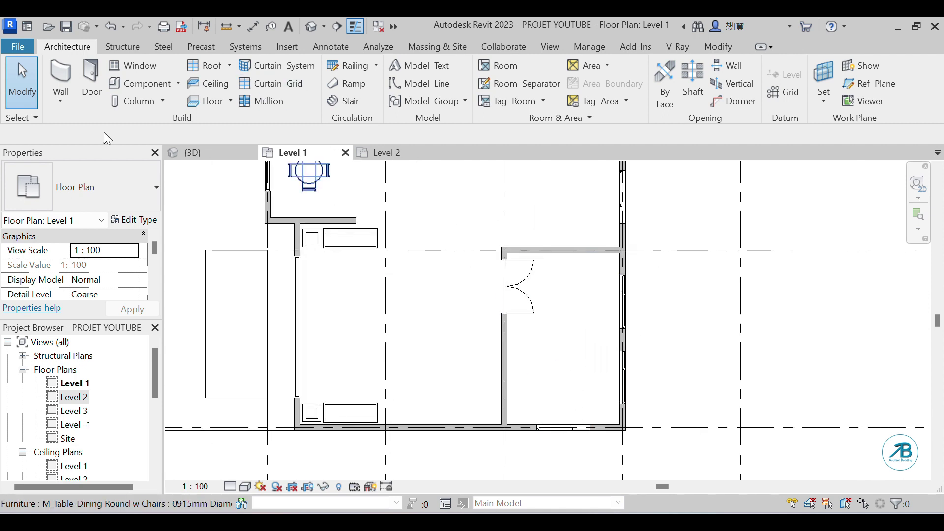
{"action": "left_click", "coordinate": [140, 89]}
{"action": "left_click", "coordinate": [642, 89]}
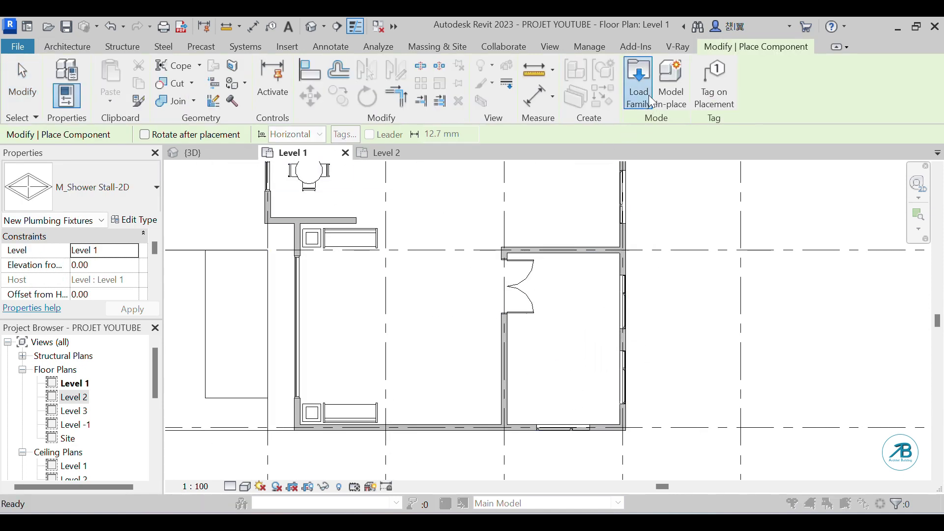
{"action": "left_click", "coordinate": [609, 127]}
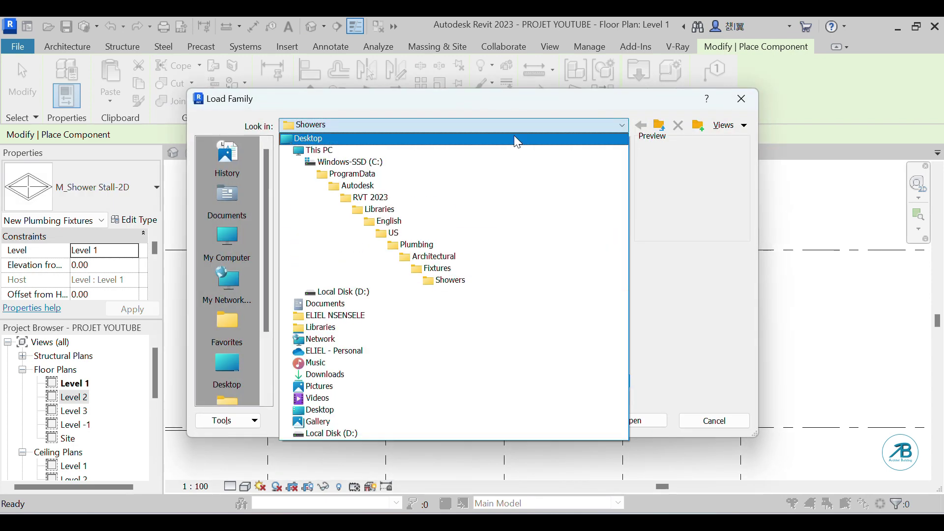
{"action": "left_click", "coordinate": [389, 233]}
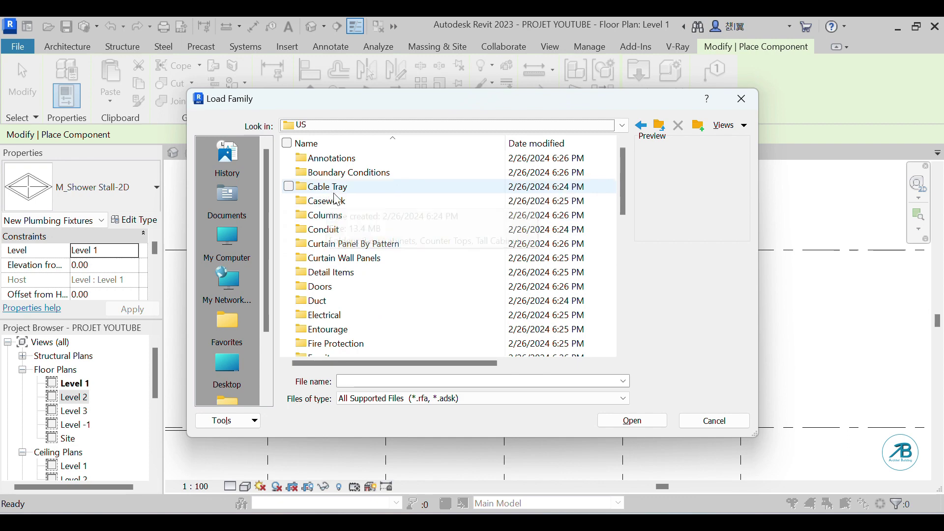
{"action": "scroll", "coordinate": [322, 336], "scroll_direction": "down", "scroll_amount": 2}
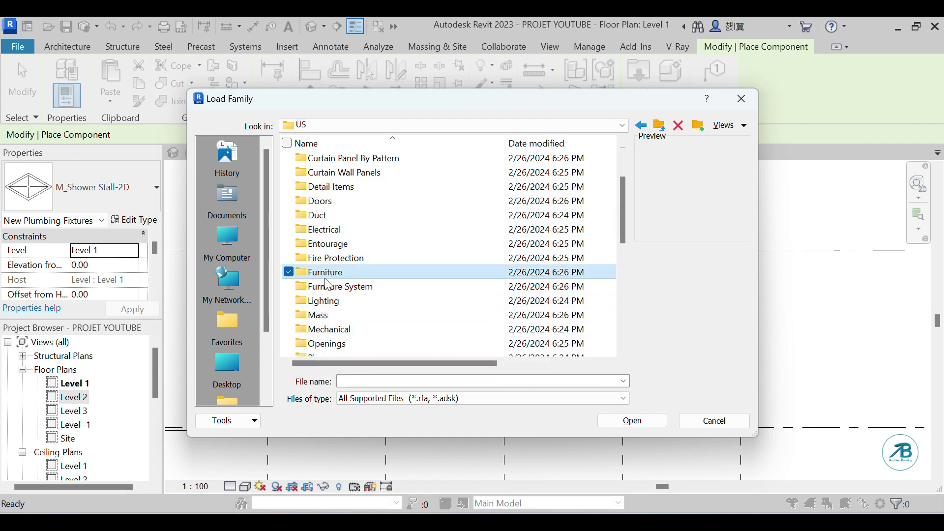
{"action": "double_click", "coordinate": [320, 272]}
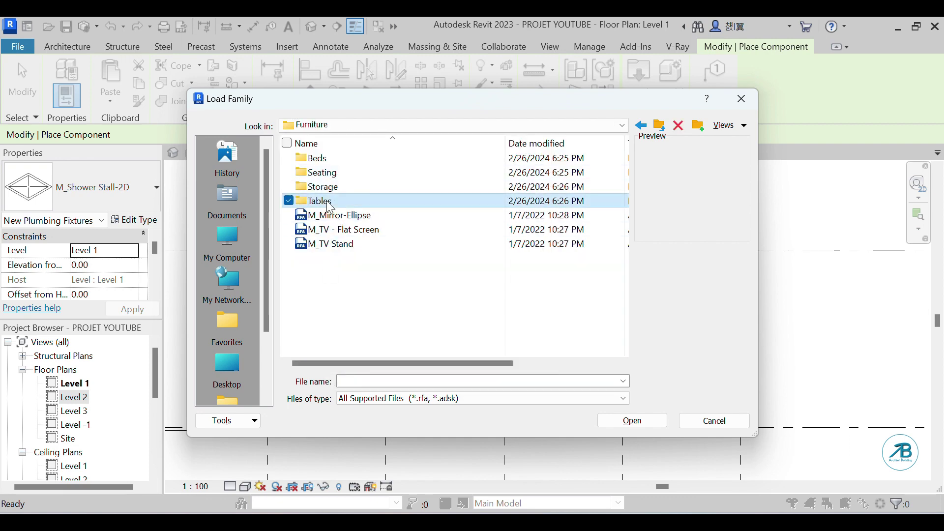
{"action": "double_click", "coordinate": [314, 202]}
{"action": "left_click", "coordinate": [315, 157]}
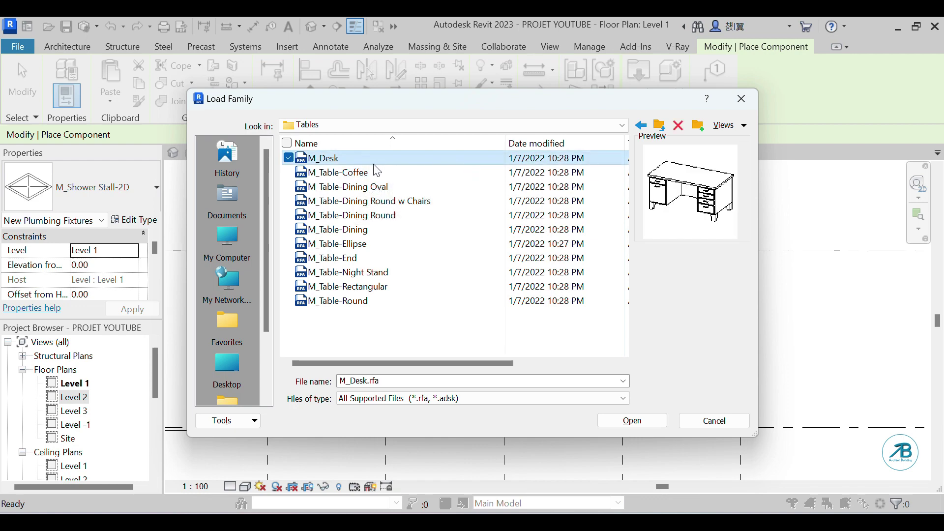
{"action": "left_click", "coordinate": [633, 421]}
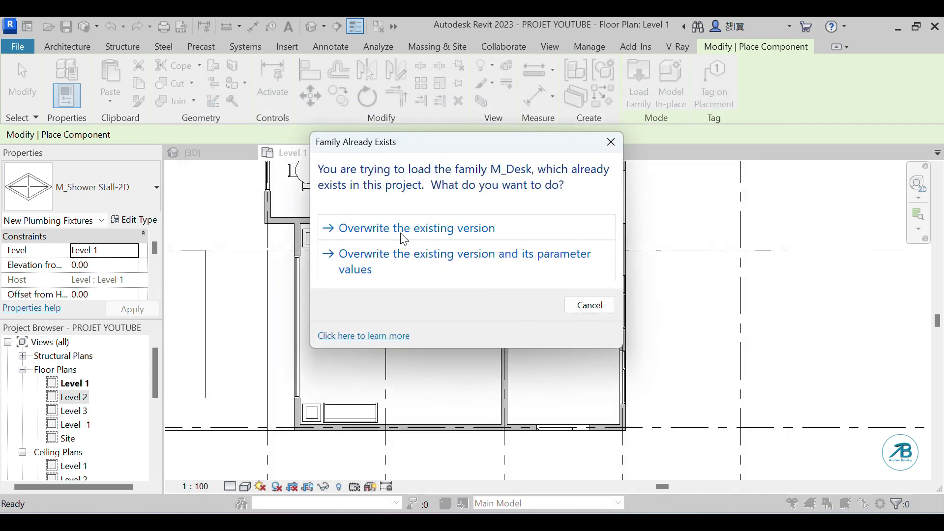
{"action": "left_click", "coordinate": [471, 230]}
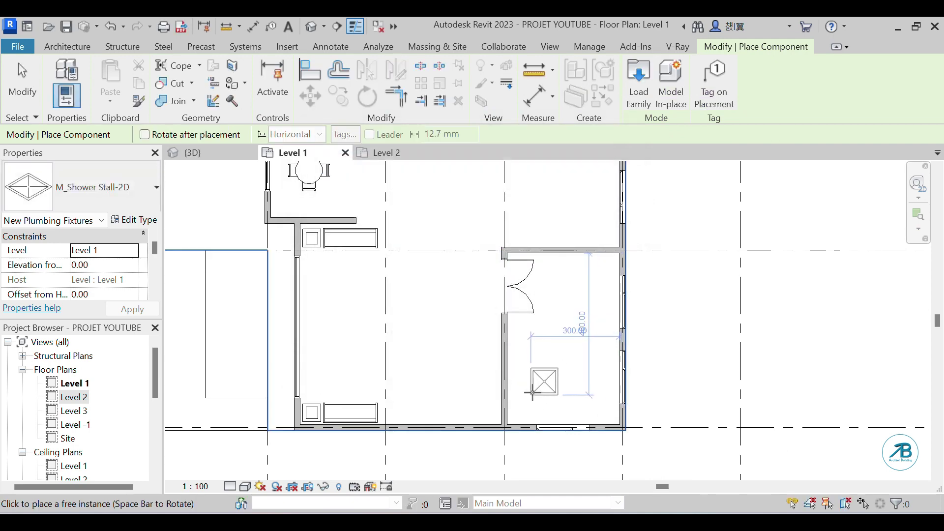
{"action": "key", "text": "Escape"}
{"action": "key", "text": "Escape"}
Preview several table families in the Tables folder and try to load M_Desk again for placement.
{"action": "left_click", "coordinate": [139, 83]}
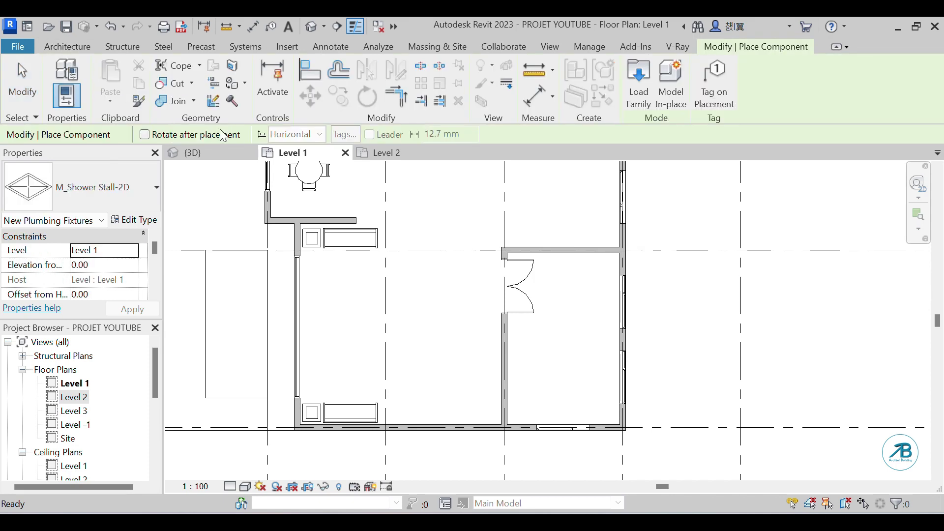
{"action": "left_click", "coordinate": [643, 98]}
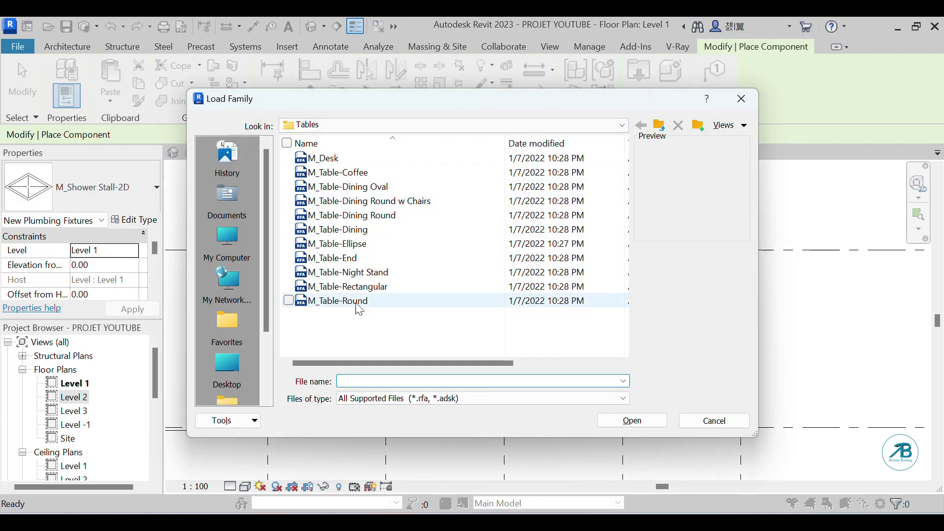
{"action": "left_click", "coordinate": [354, 172]}
{"action": "left_click", "coordinate": [355, 186]}
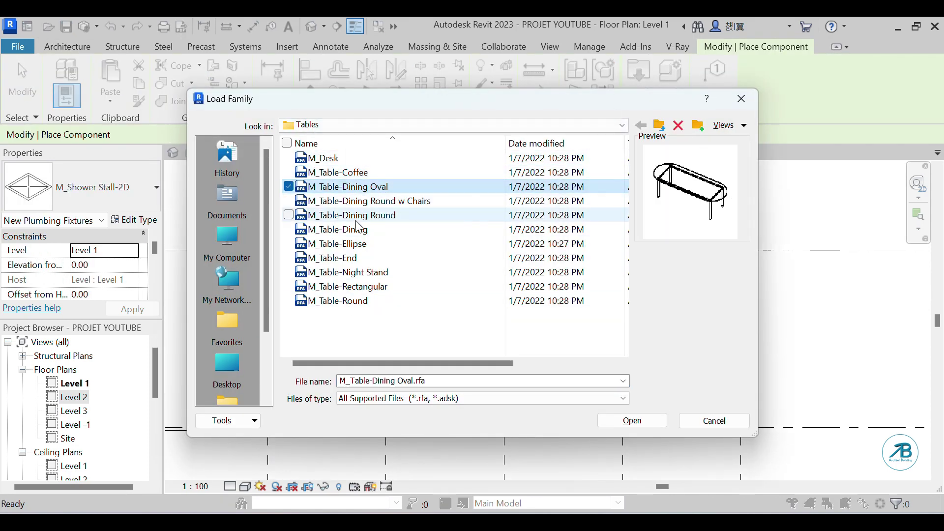
{"action": "left_click", "coordinate": [340, 300]}
{"action": "left_click", "coordinate": [325, 158]}
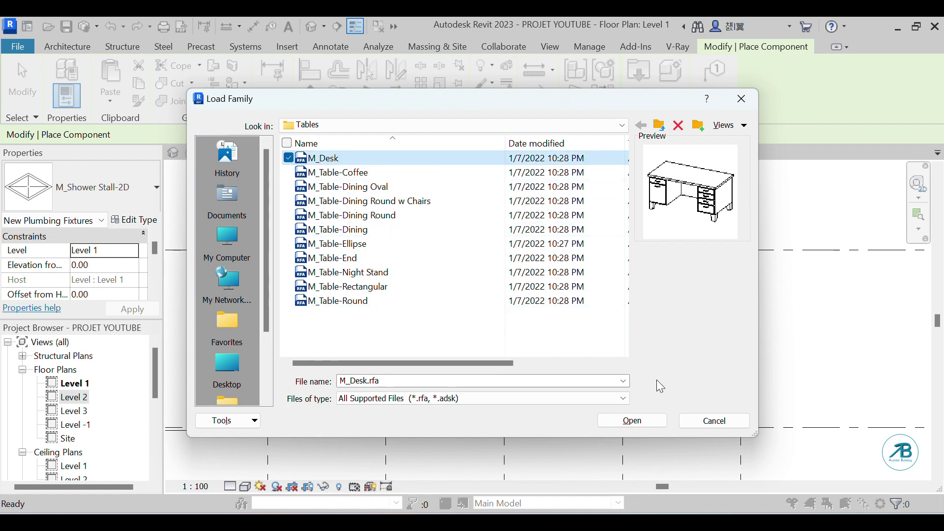
{"action": "left_click", "coordinate": [633, 422]}
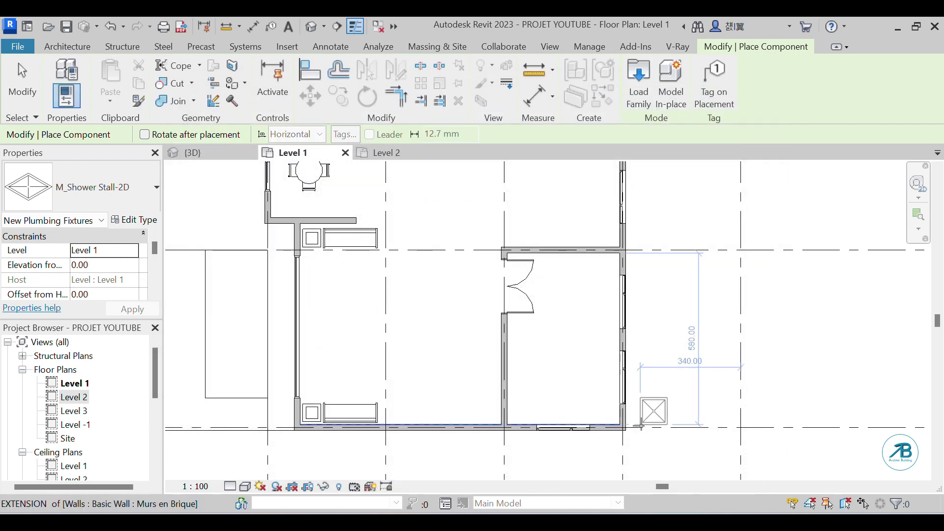
{"action": "key", "text": "Escape"}
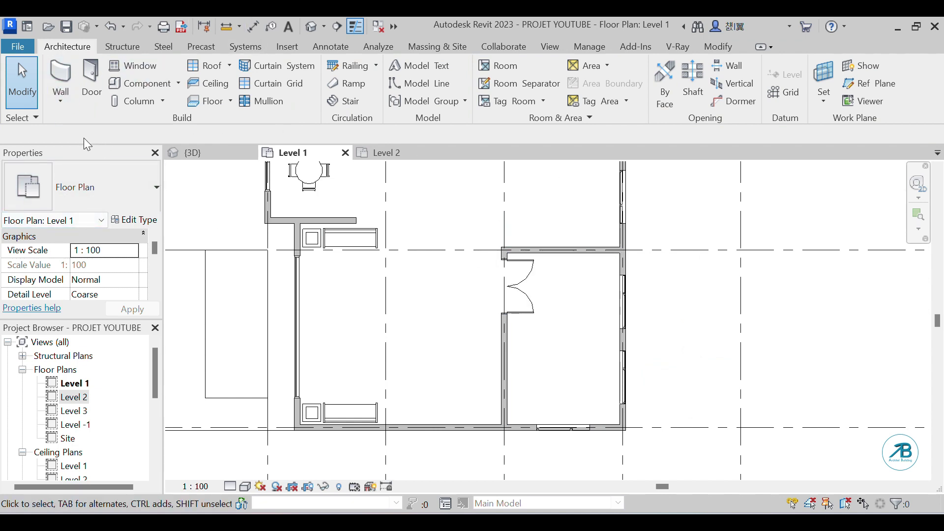
Place one 1500 x 1200mm M_Table-Ellipse in the lower-right room, about 190 cm from its right wall and 400 cm from its upper wall.
{"action": "left_click", "coordinate": [143, 83]}
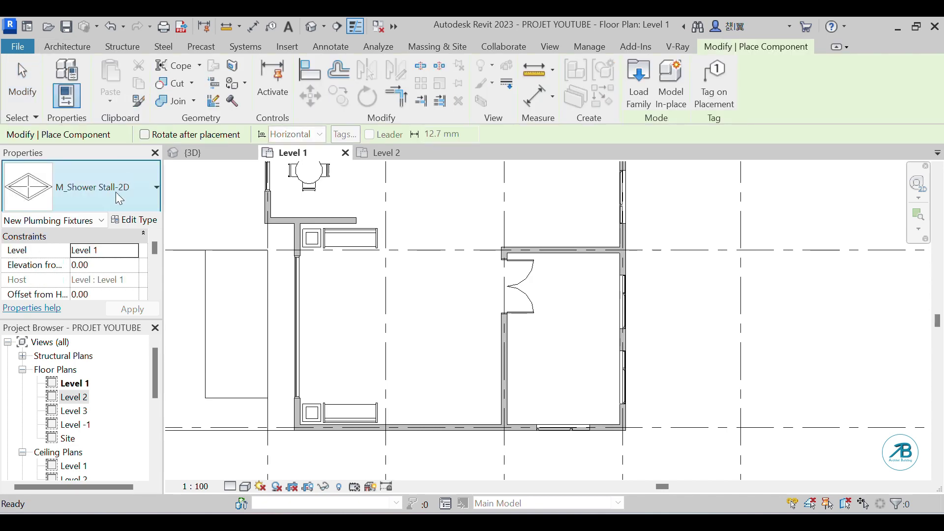
{"action": "left_click", "coordinate": [106, 173]}
{"action": "scroll", "coordinate": [132, 324], "scroll_direction": "down", "scroll_amount": 1}
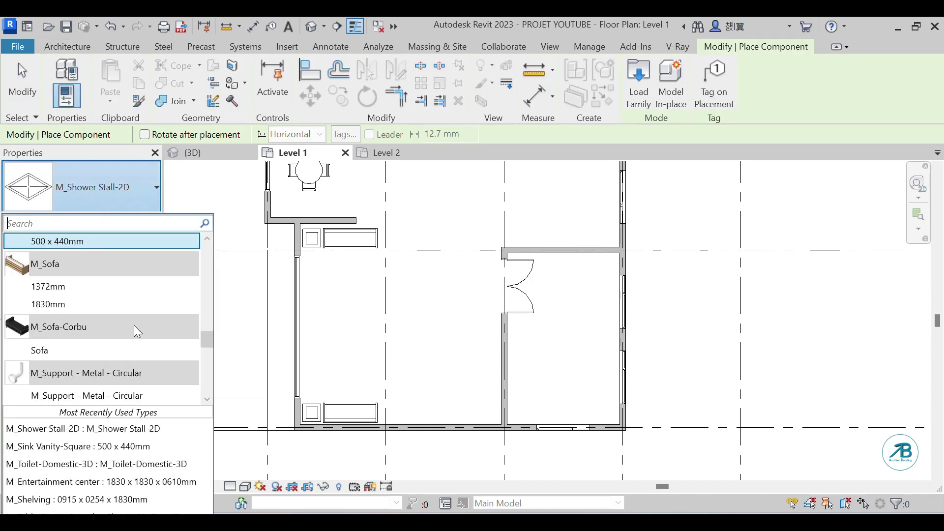
{"action": "scroll", "coordinate": [134, 326], "scroll_direction": "down", "scroll_amount": 4}
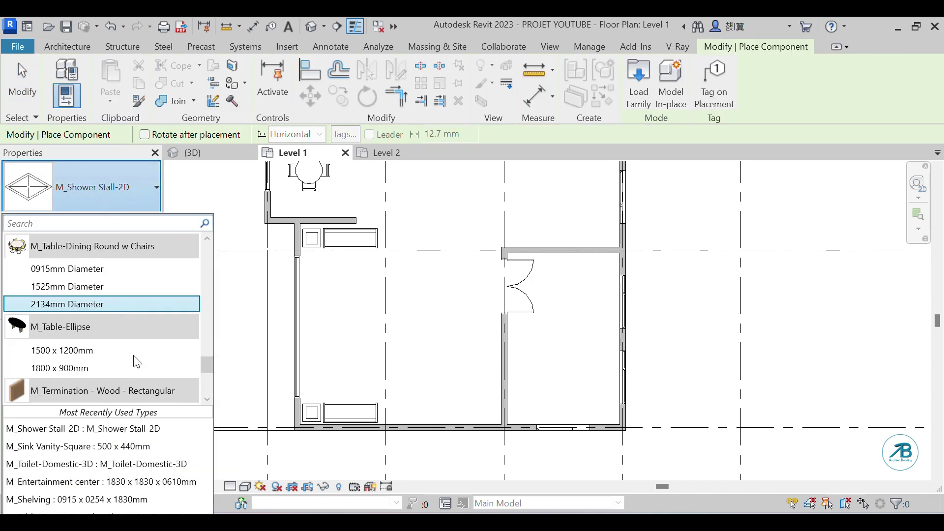
{"action": "scroll", "coordinate": [137, 362], "scroll_direction": "down", "scroll_amount": 3}
{"action": "scroll", "coordinate": [134, 356], "scroll_direction": "up", "scroll_amount": 4}
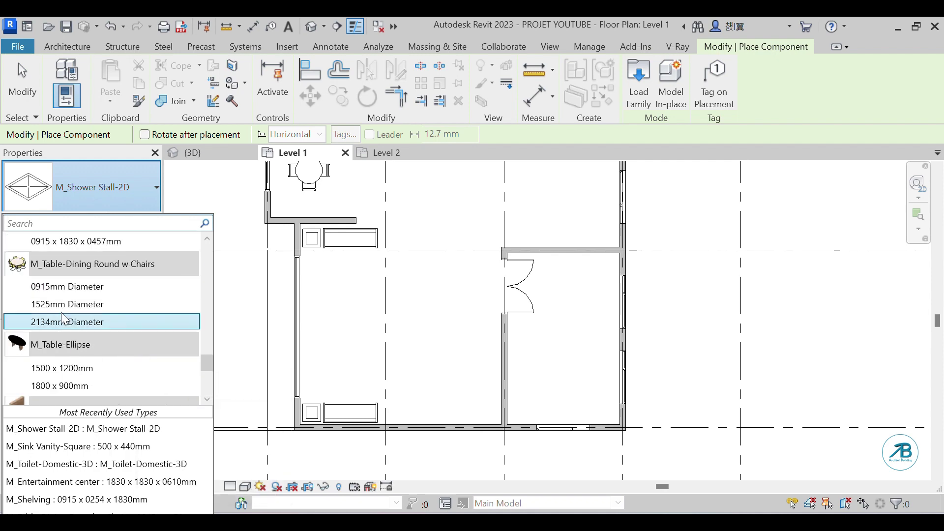
{"action": "left_click", "coordinate": [66, 368]}
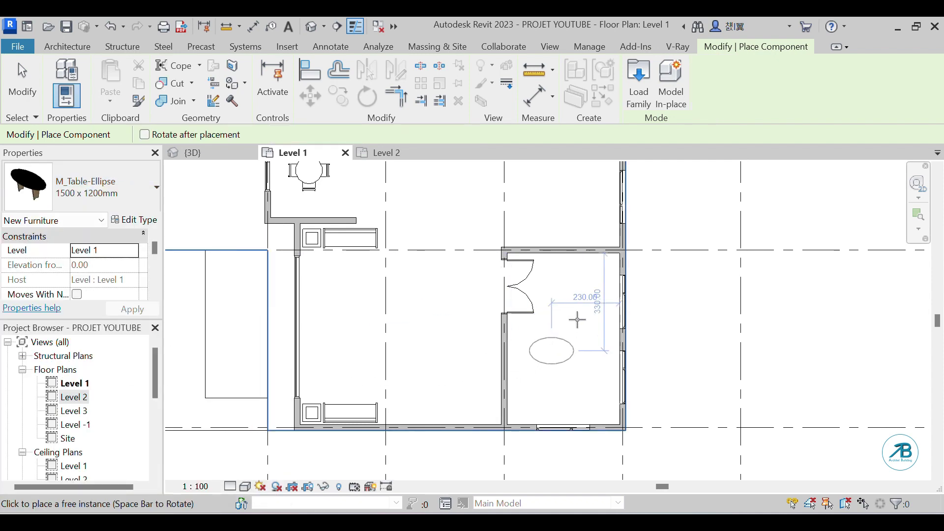
{"action": "scroll", "coordinate": [584, 295], "scroll_direction": "up", "scroll_amount": 1}
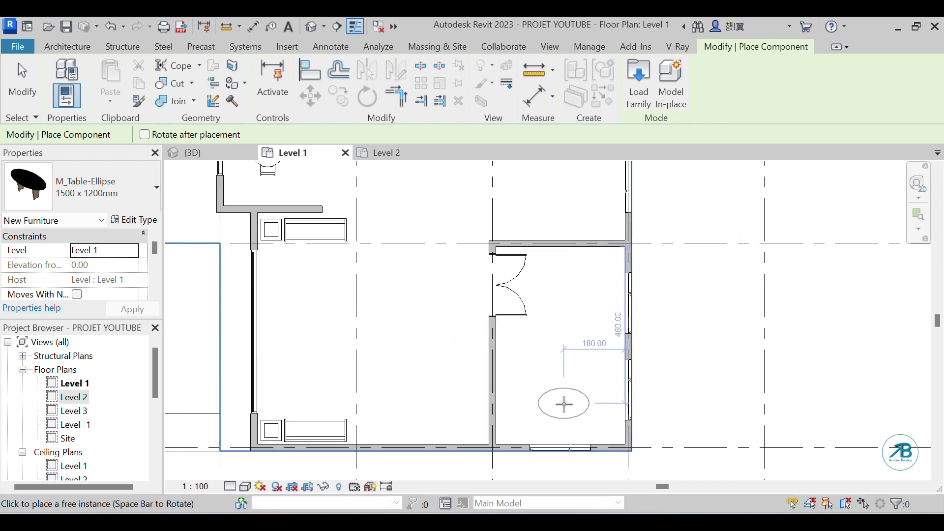
{"action": "left_click", "coordinate": [561, 383]}
{"action": "key", "text": "Escape"}
{"action": "key", "text": "Escape"}
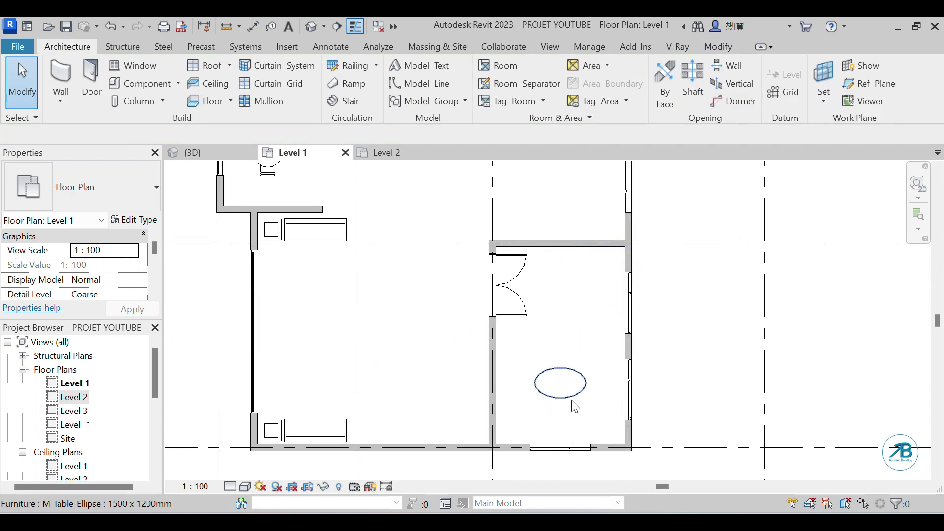
Try to load the M_Desk family from the Tables folder through the elliptical table's type properties.
{"action": "left_click", "coordinate": [570, 397]}
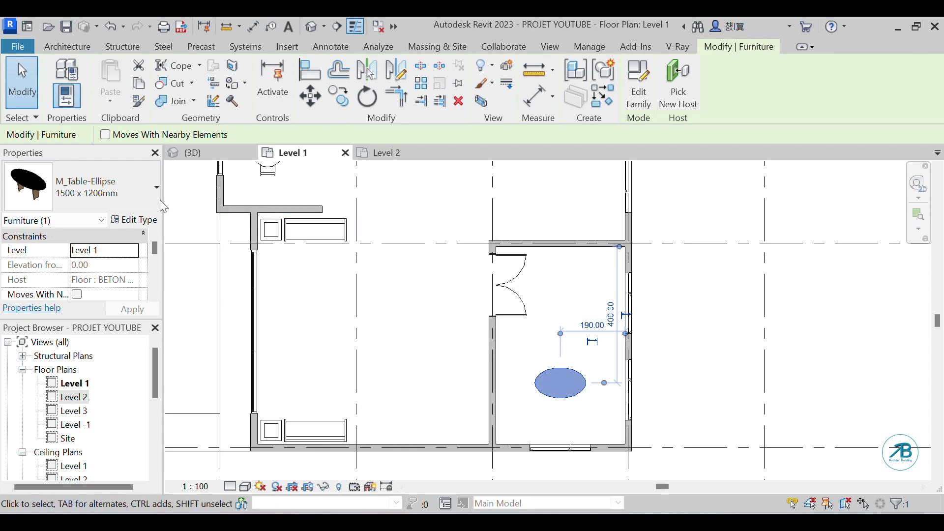
{"action": "left_click", "coordinate": [149, 224]}
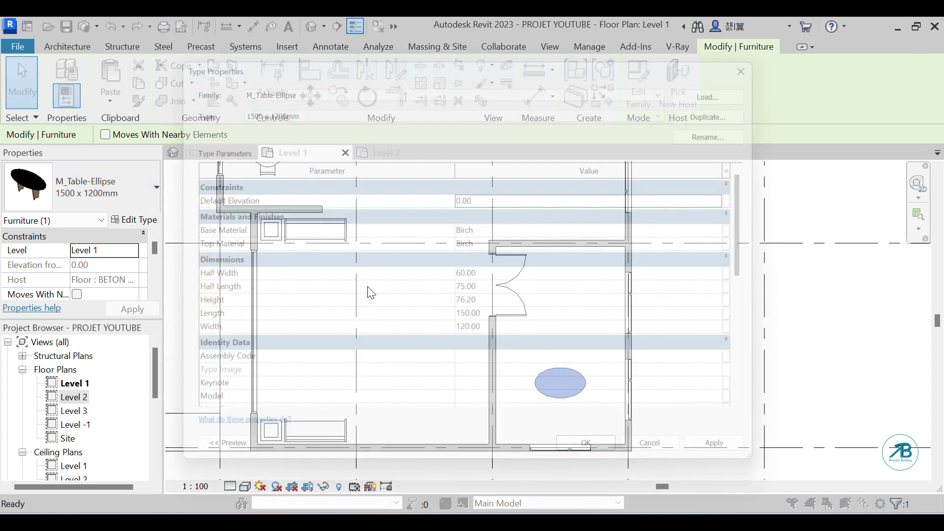
{"action": "left_click", "coordinate": [738, 83]}
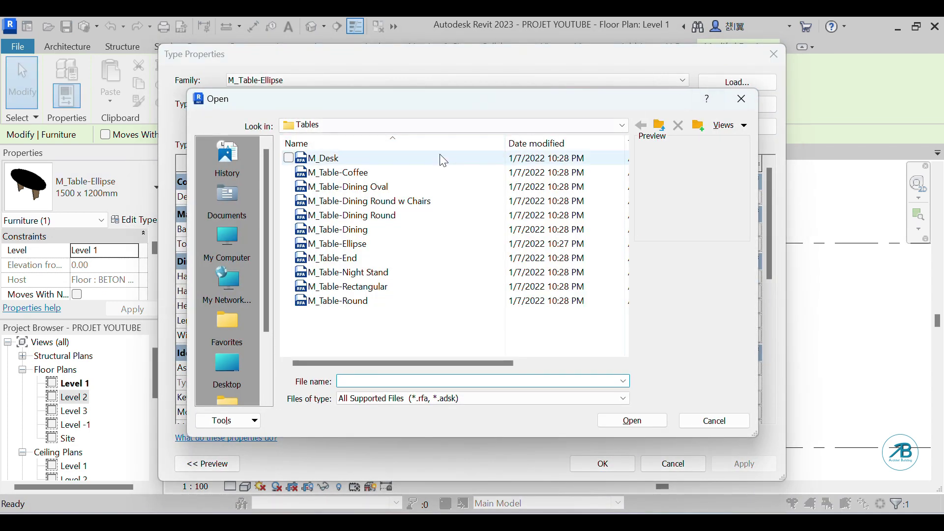
{"action": "left_click", "coordinate": [438, 159]}
{"action": "left_click", "coordinate": [632, 422]}
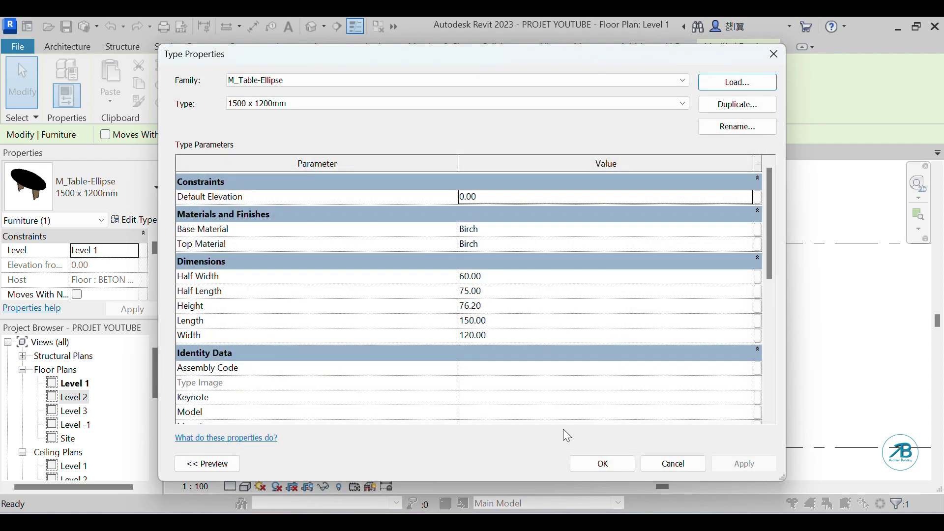
{"action": "left_click", "coordinate": [610, 464]}
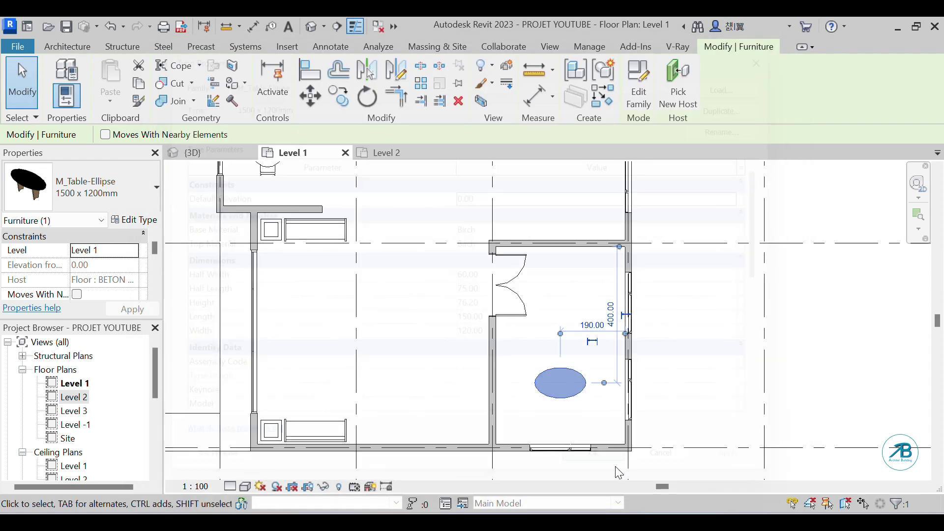
{"action": "left_click", "coordinate": [705, 363]}
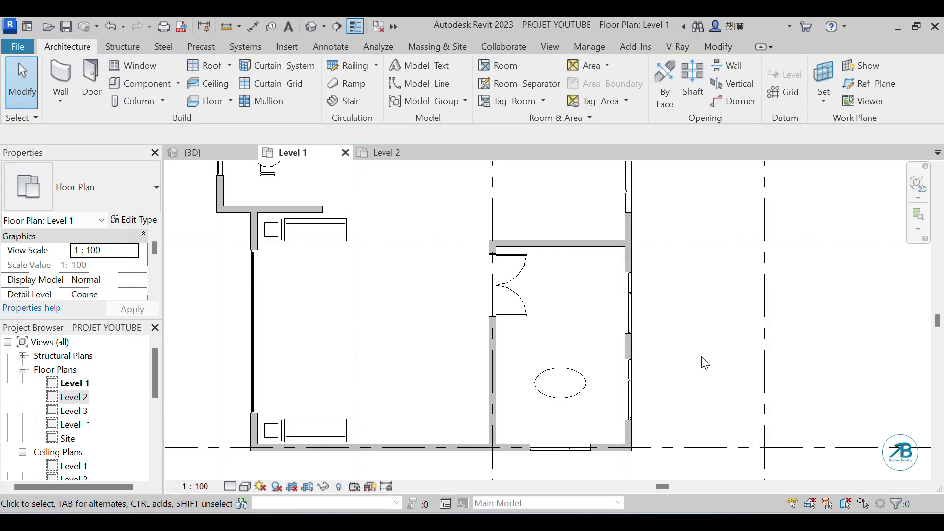
Change the elliptical table in the lower-right room to M_Desk 1830 x 915mm and nudge the desk slightly upward.
{"action": "left_click", "coordinate": [556, 398]}
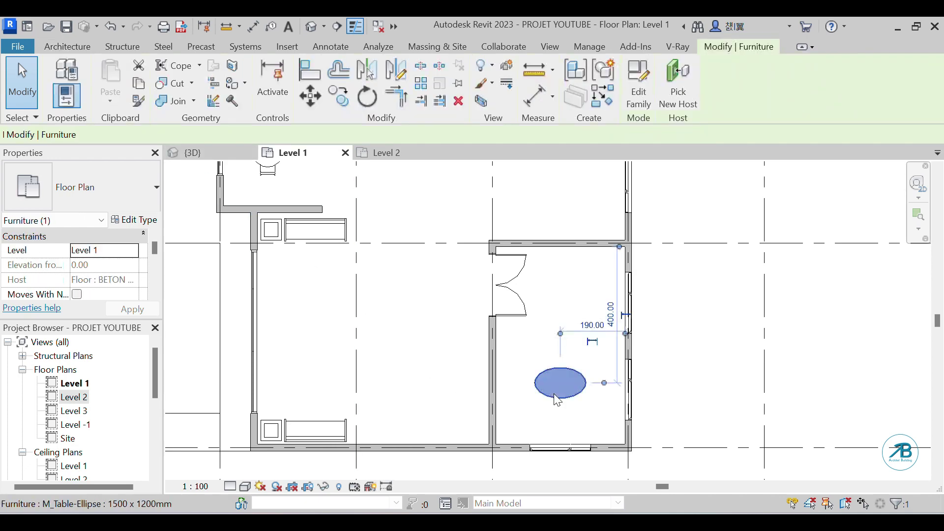
{"action": "left_click", "coordinate": [98, 187]}
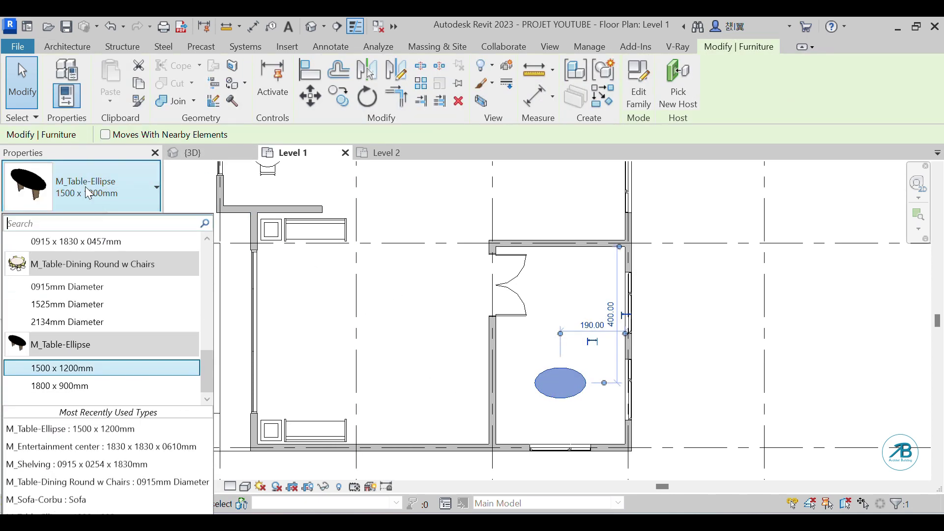
{"action": "scroll", "coordinate": [146, 323], "scroll_direction": "up", "scroll_amount": 8}
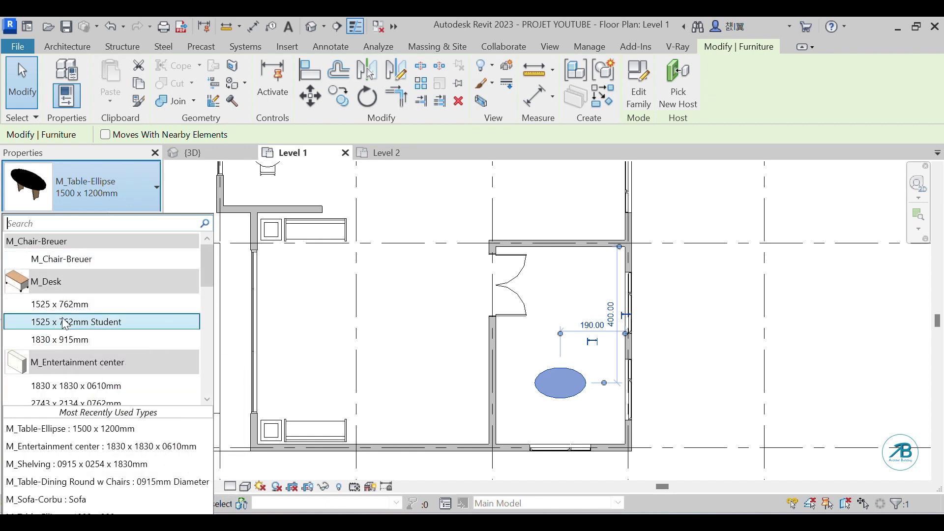
{"action": "left_click", "coordinate": [58, 340]}
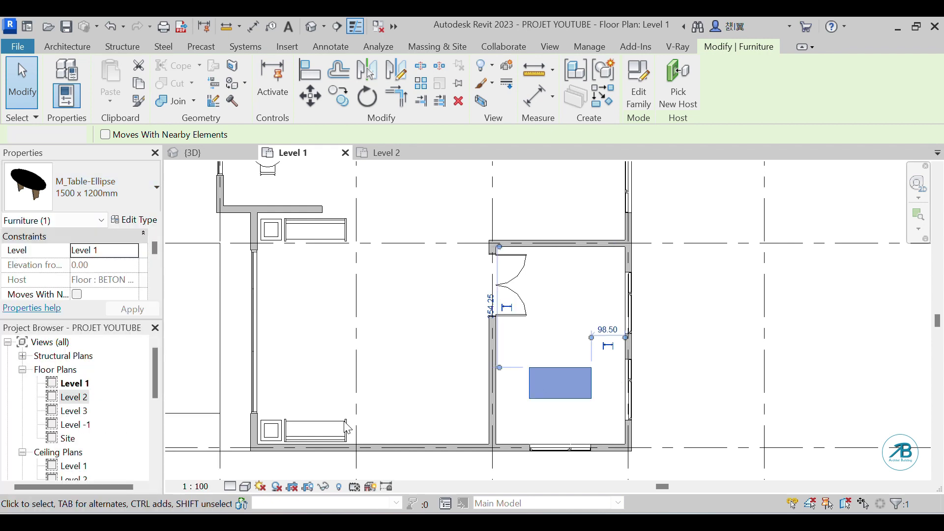
{"action": "left_click", "coordinate": [679, 394]}
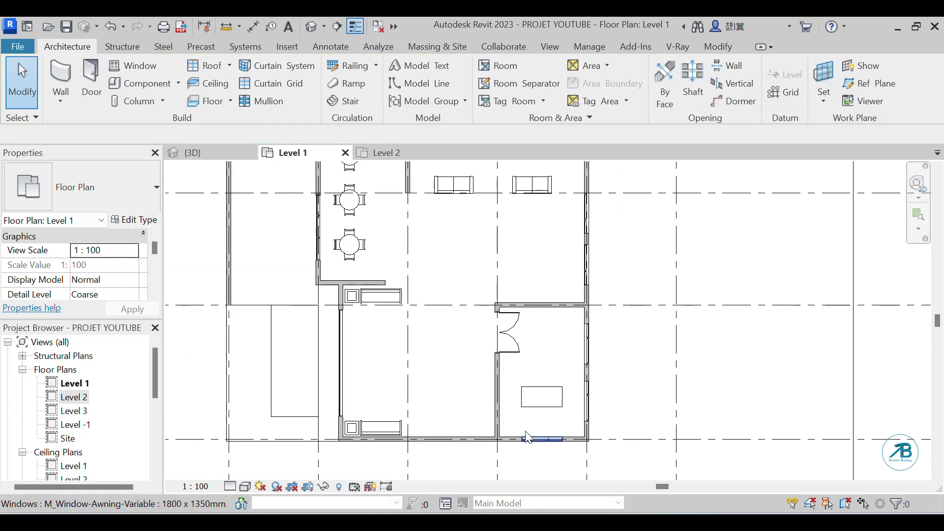
{"action": "left_click", "coordinate": [551, 399]}
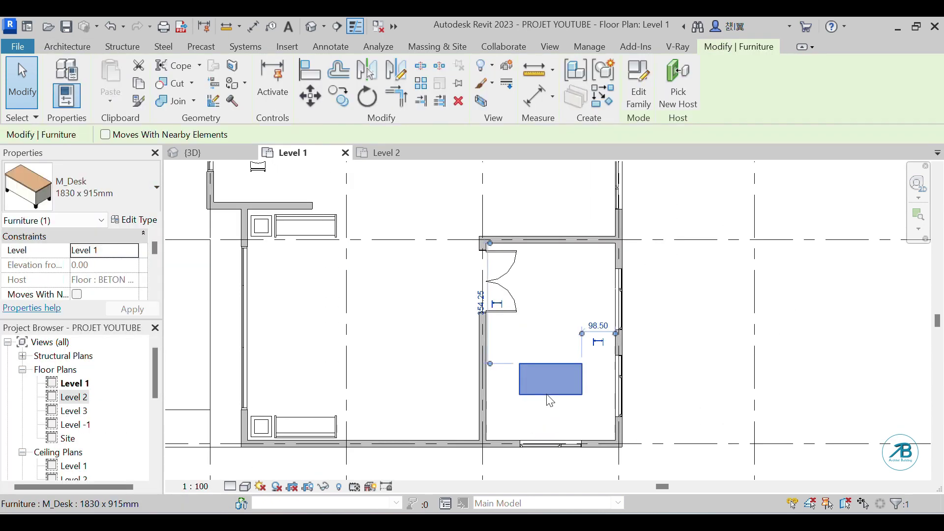
{"action": "left_click", "coordinate": [688, 375]}
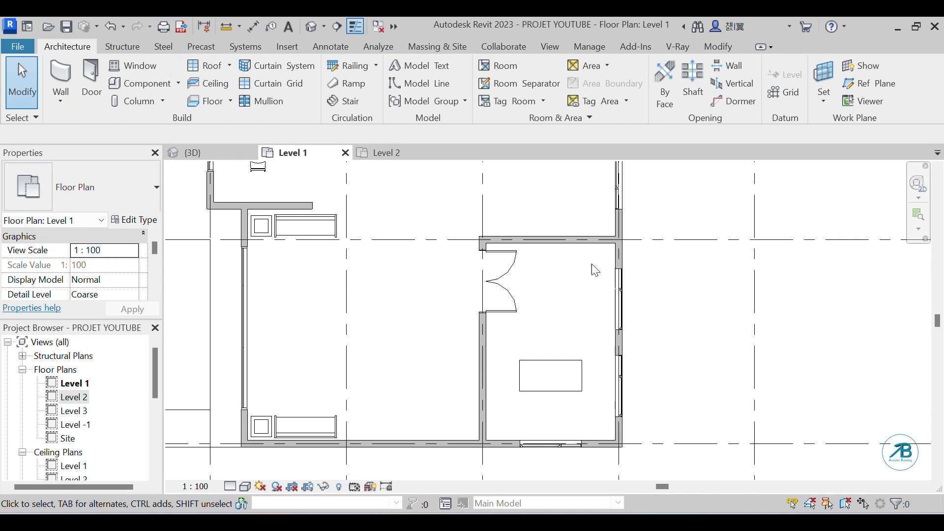
Load the M_Chair-Executive family from the Seating folder under Furniture for component placement.
{"action": "left_click", "coordinate": [148, 84]}
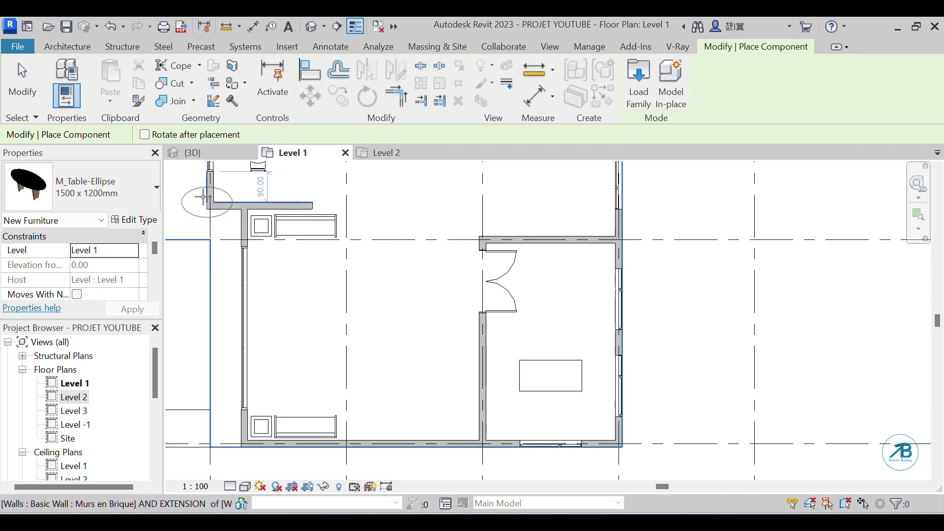
{"action": "left_click", "coordinate": [639, 83]}
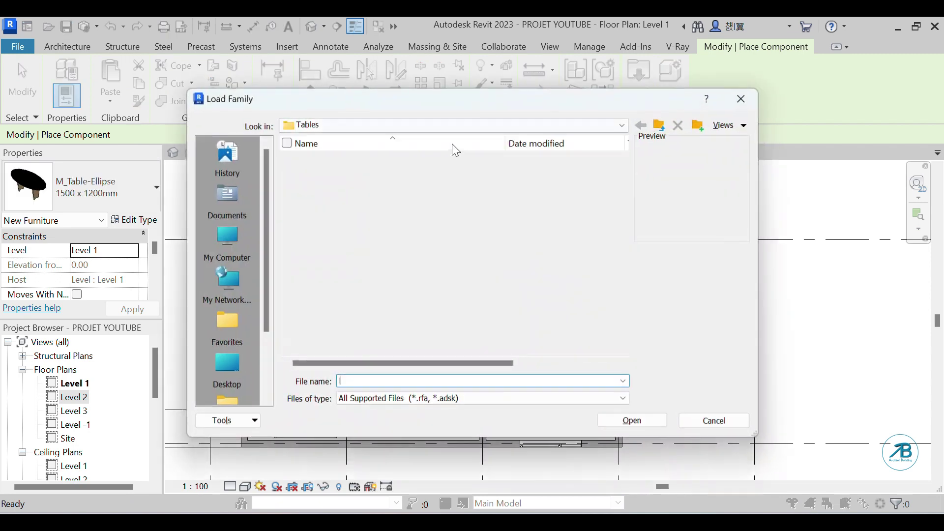
{"action": "left_click", "coordinate": [595, 127]}
{"action": "scroll", "coordinate": [442, 221], "scroll_direction": "up", "scroll_amount": 1}
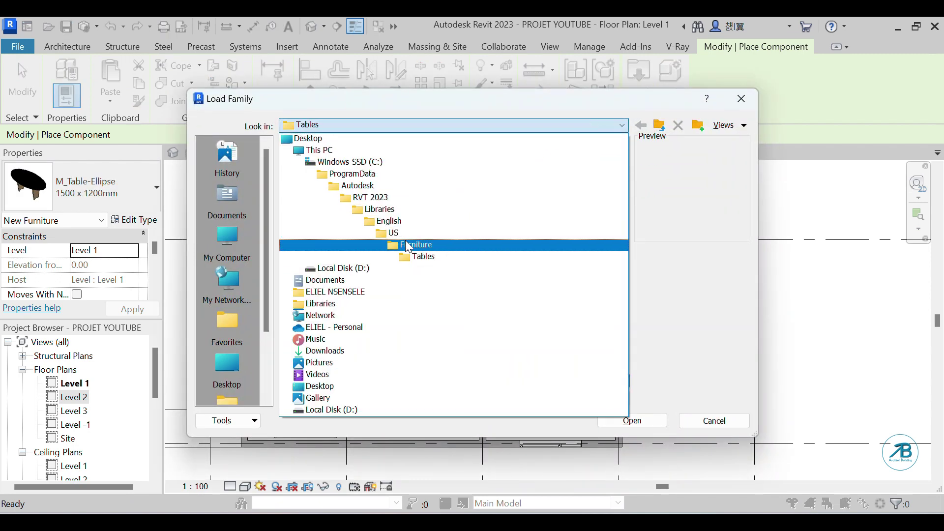
{"action": "left_click", "coordinate": [412, 243]}
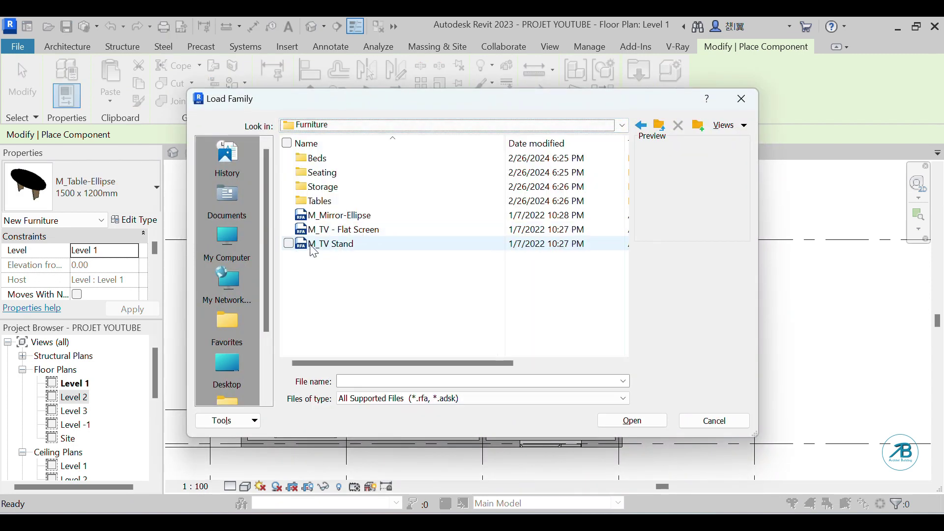
{"action": "double_click", "coordinate": [317, 173]}
{"action": "key", "text": "Down"}
{"action": "key", "text": "Down"}
{"action": "key", "text": "Down"}
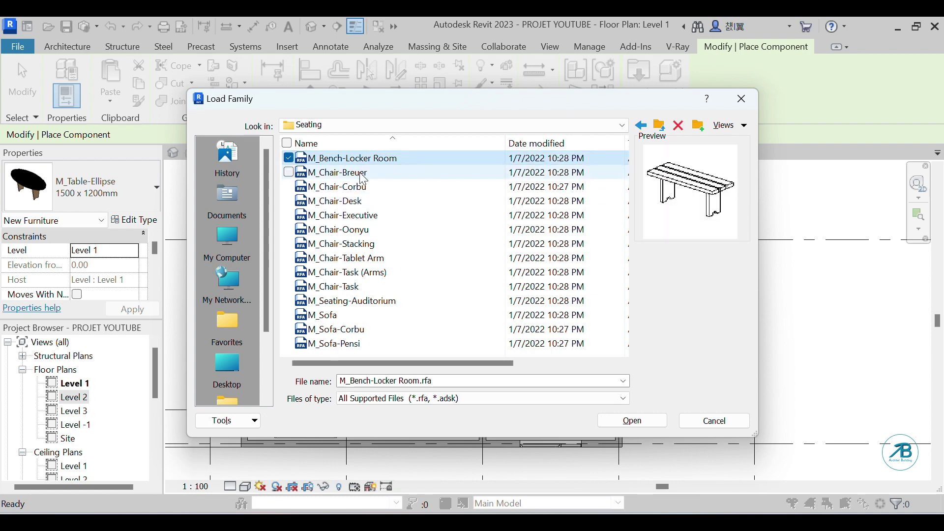
{"action": "key", "text": "Down"}
{"action": "key", "text": "Down"}
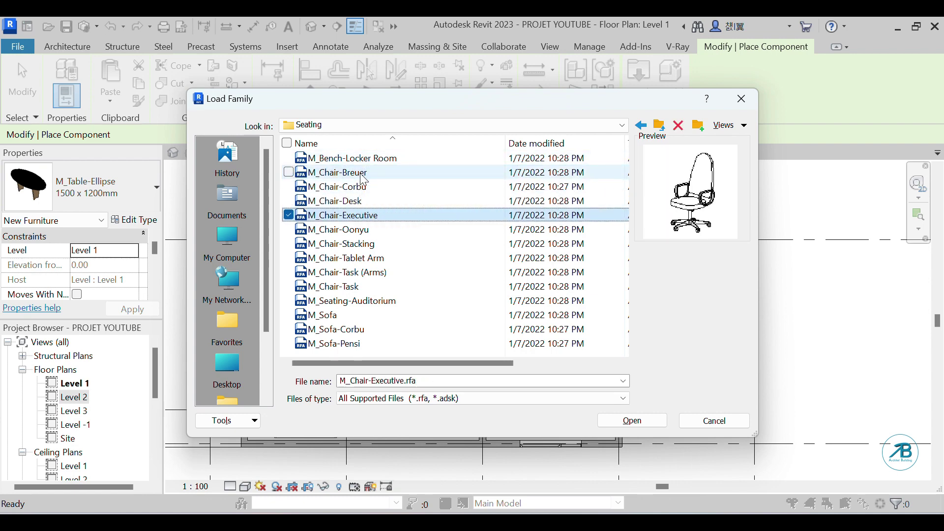
{"action": "left_click", "coordinate": [651, 429]}
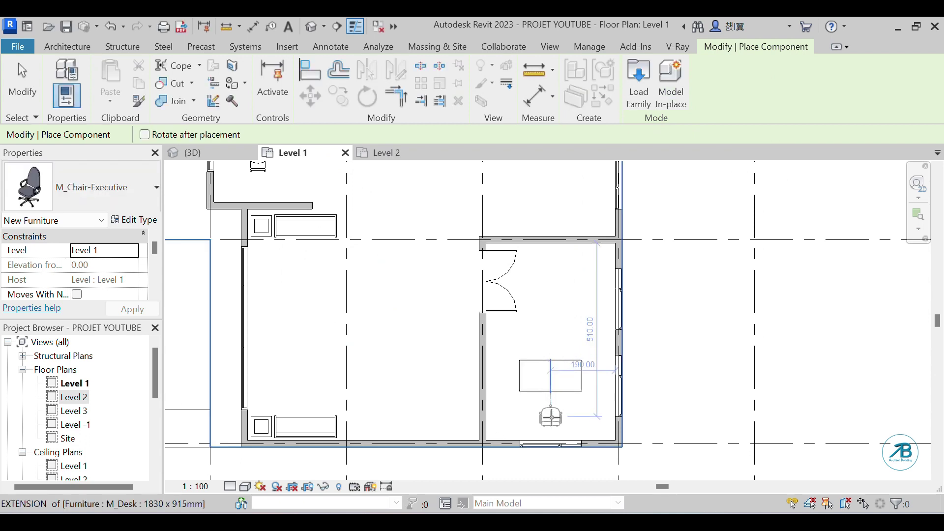
Place one M_Chair-Executive centred below the desk, about 190 cm from the room's right wall and 510 cm from its upper wall.
{"action": "left_click", "coordinate": [551, 418]}
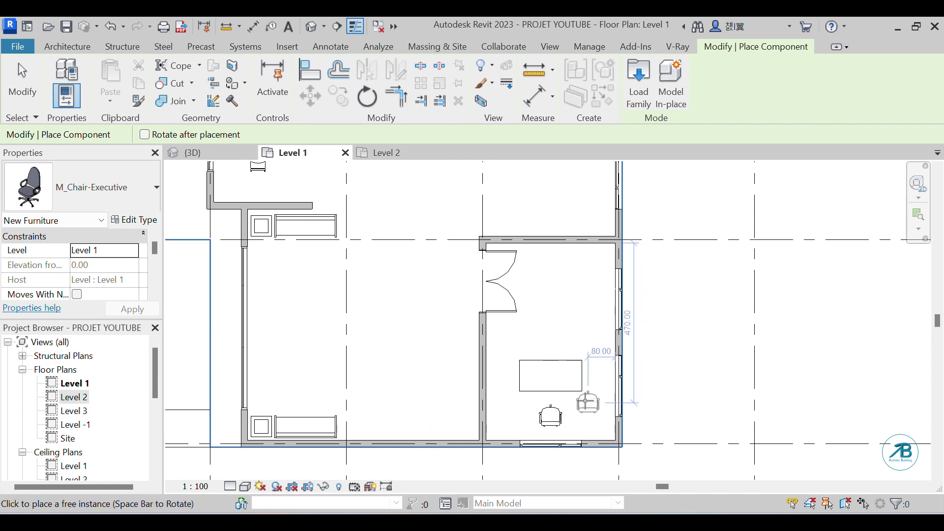
{"action": "key", "text": "Escape"}
{"action": "key", "text": "Escape"}
Nudge the desk down until it meets the chair, and shift the chair slightly down as well.
{"action": "left_click", "coordinate": [572, 393]}
{"action": "key", "text": "Down"}
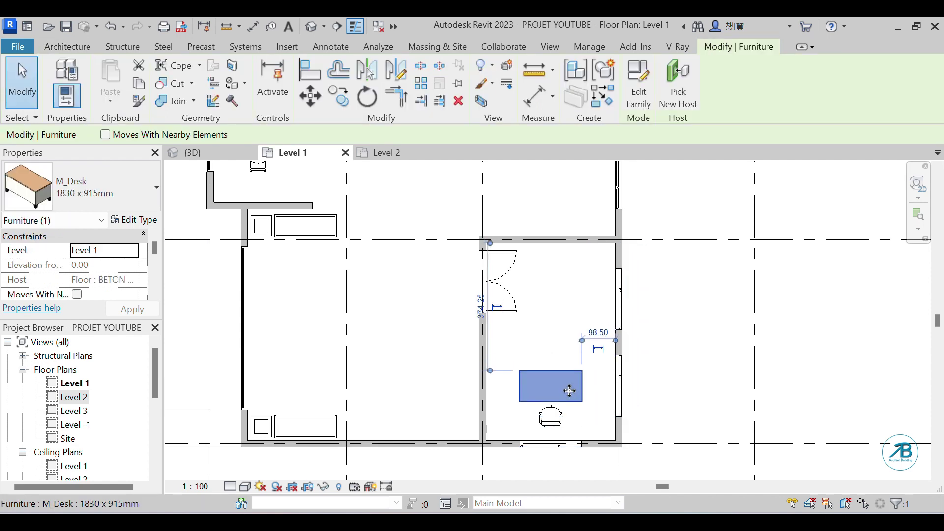
{"action": "left_click", "coordinate": [552, 427]}
{"action": "left_click", "coordinate": [652, 427]}
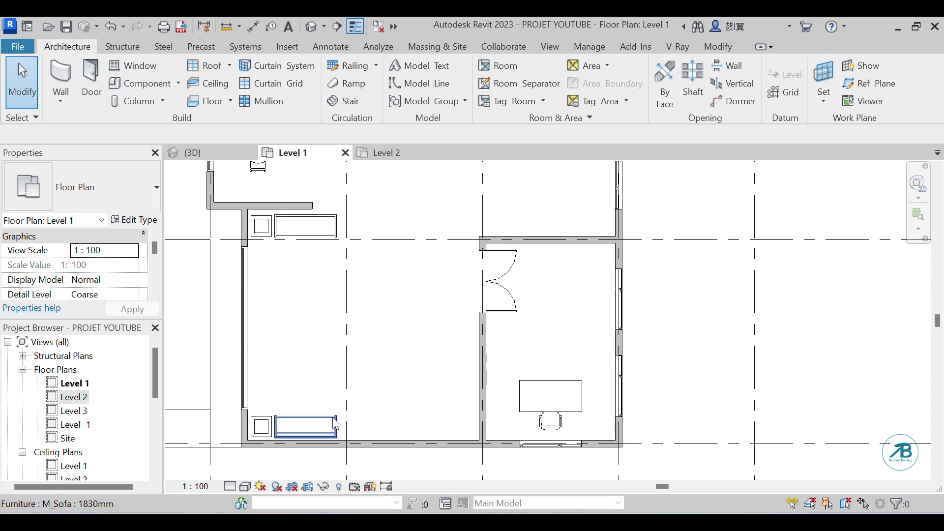
Copy the M_Sofa from the large room's lower-left corner into the upper part of the lower-right room, about 900 cm away.
{"action": "left_click", "coordinate": [328, 439]}
{"action": "left_click", "coordinate": [337, 97]}
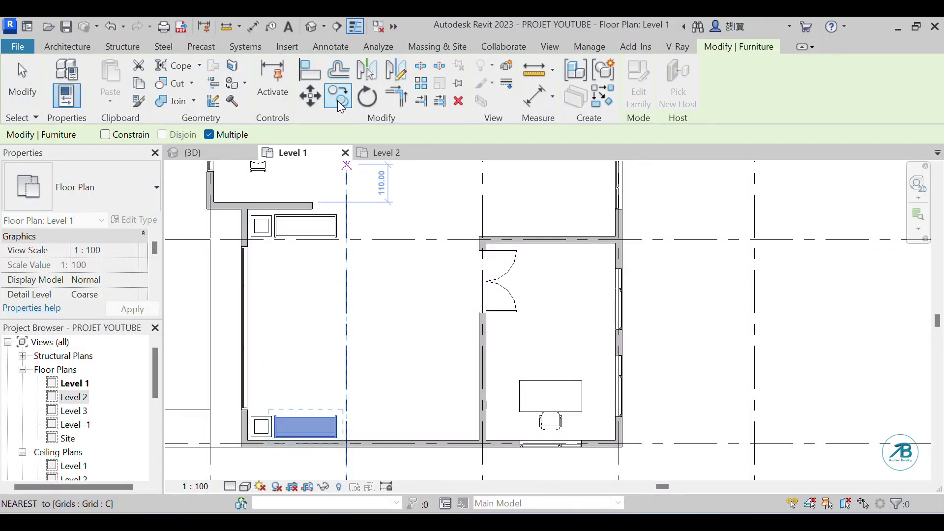
{"action": "left_click", "coordinate": [309, 429]}
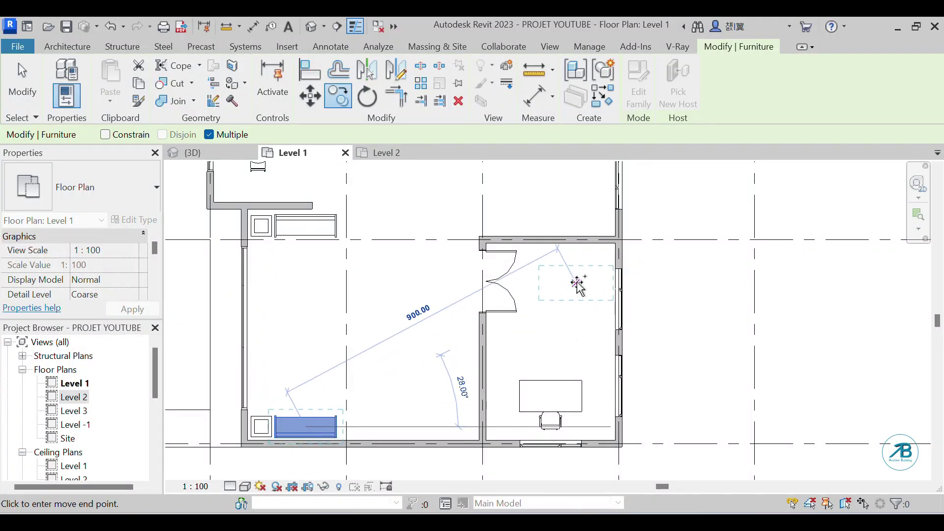
{"action": "left_click", "coordinate": [578, 285]}
{"action": "key", "text": "Escape"}
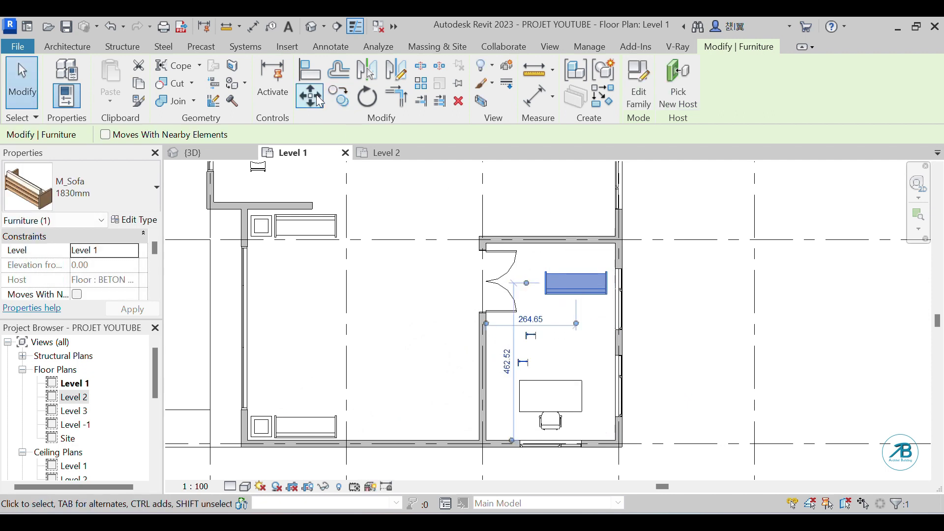
Rotate the copied sofa 90 degrees counterclockwise so it runs parallel to the room's right wall.
{"action": "left_click", "coordinate": [373, 100]}
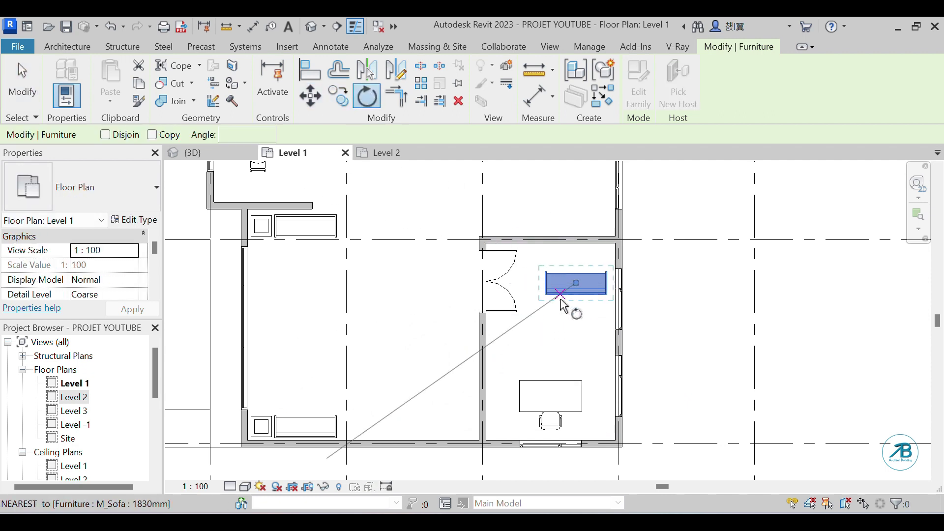
{"action": "left_click", "coordinate": [580, 350]}
{"action": "left_click", "coordinate": [671, 284]}
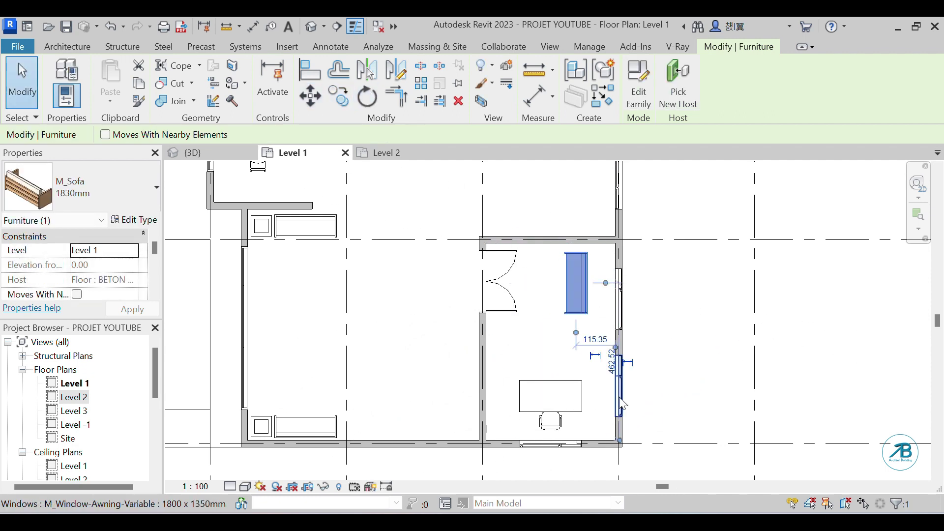
Nudge the rotated sofa right until it stands close to the windowed wall.
{"action": "key", "text": "Right"}
{"action": "key", "text": "Right"}
{"action": "key", "text": "Right"}
{"action": "key", "text": "Right"}
{"action": "key", "text": "Right"}
{"action": "key", "text": "Right"}
{"action": "key", "text": "Right"}
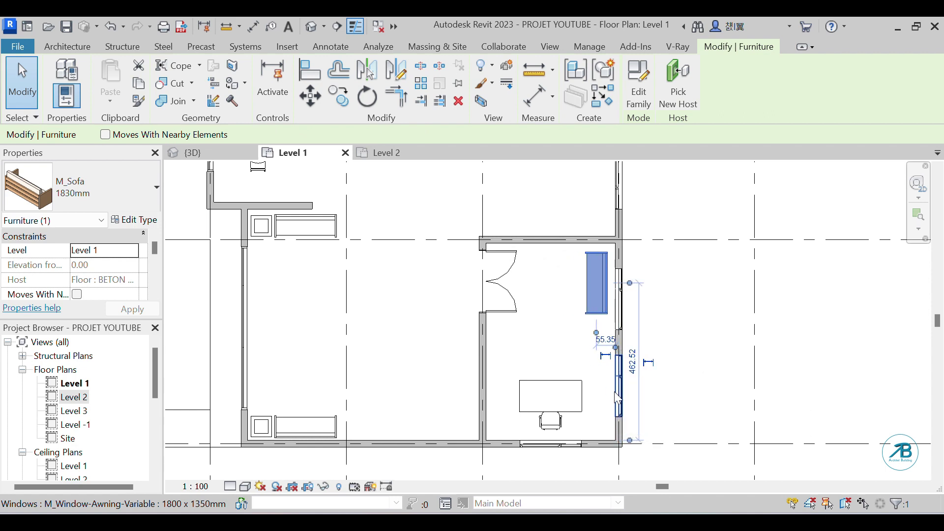
{"action": "left_click", "coordinate": [678, 297]}
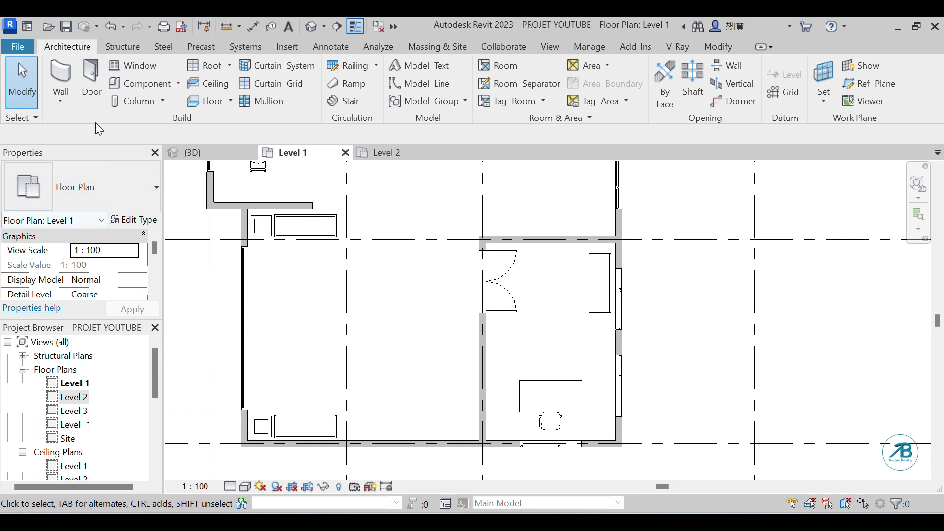
Place two M_Chair-Executive chairs above the desk, about 140 and 240 cm from the right wall and 360 cm from the upper wall.
{"action": "left_click", "coordinate": [154, 84]}
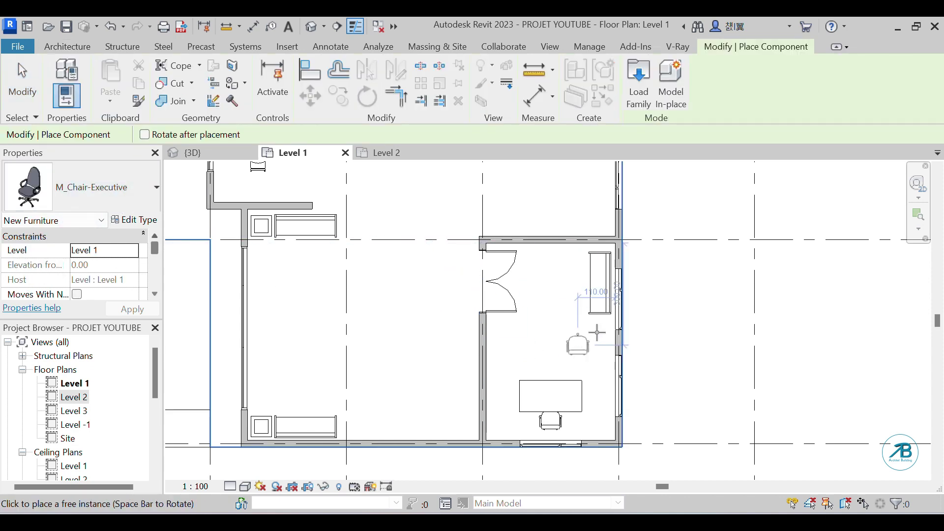
{"action": "scroll", "coordinate": [596, 325], "scroll_direction": "up", "scroll_amount": 2}
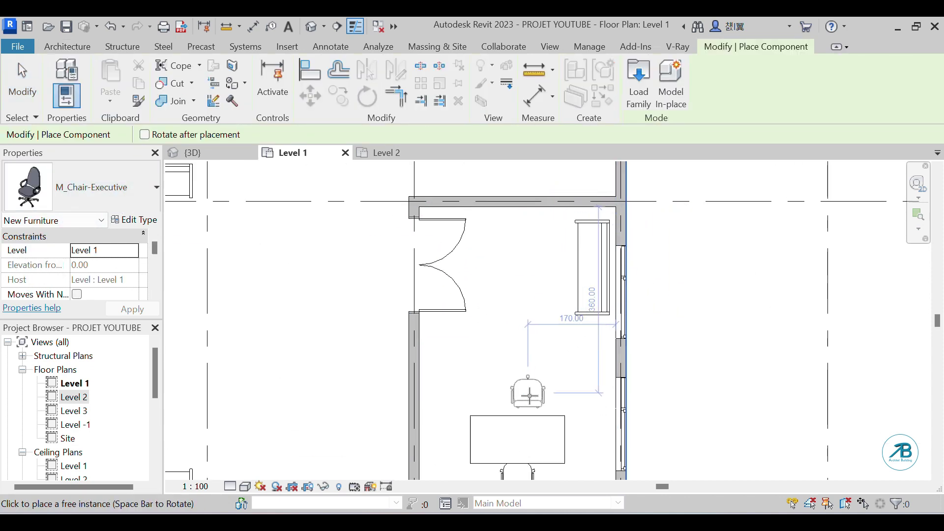
{"action": "left_click", "coordinate": [544, 394]}
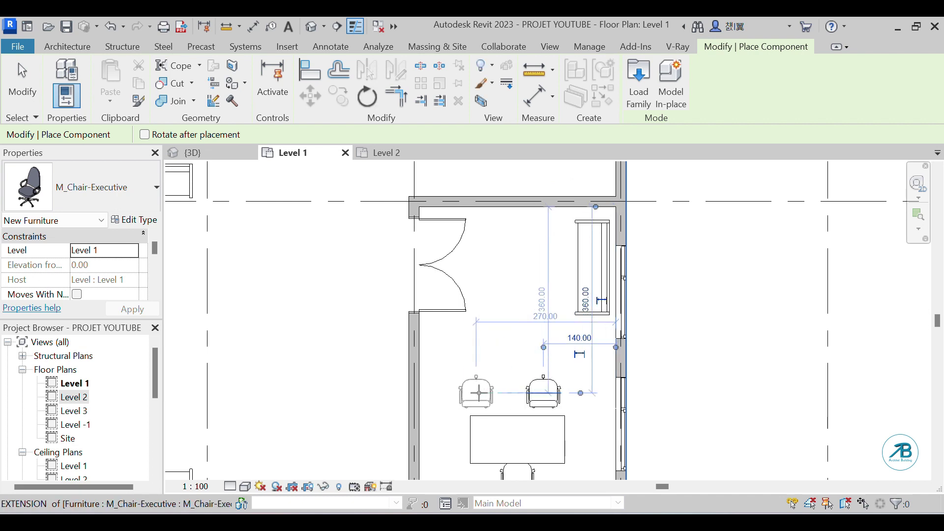
{"action": "left_click", "coordinate": [491, 392]}
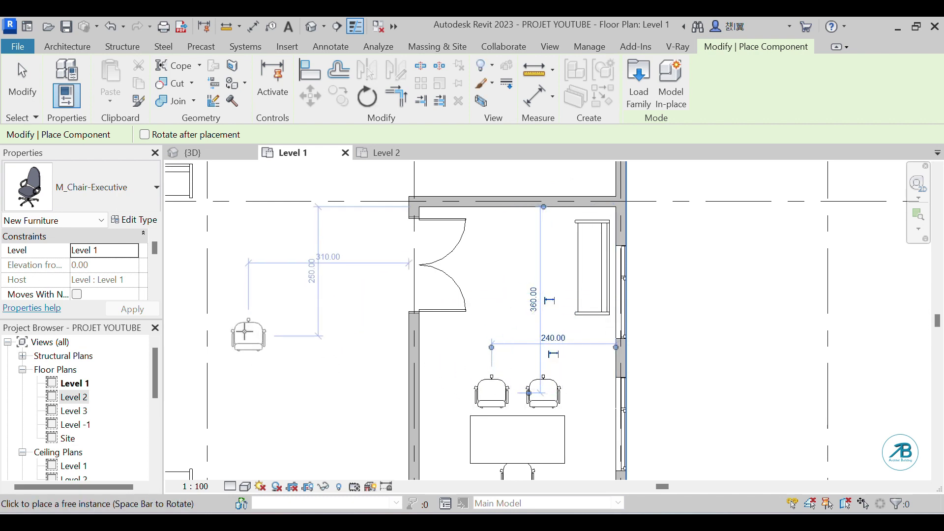
{"action": "key", "text": "Escape"}
{"action": "key", "text": "Escape"}
Select both executive chairs above the desk and open their type properties.
{"action": "left_click", "coordinate": [510, 399]}
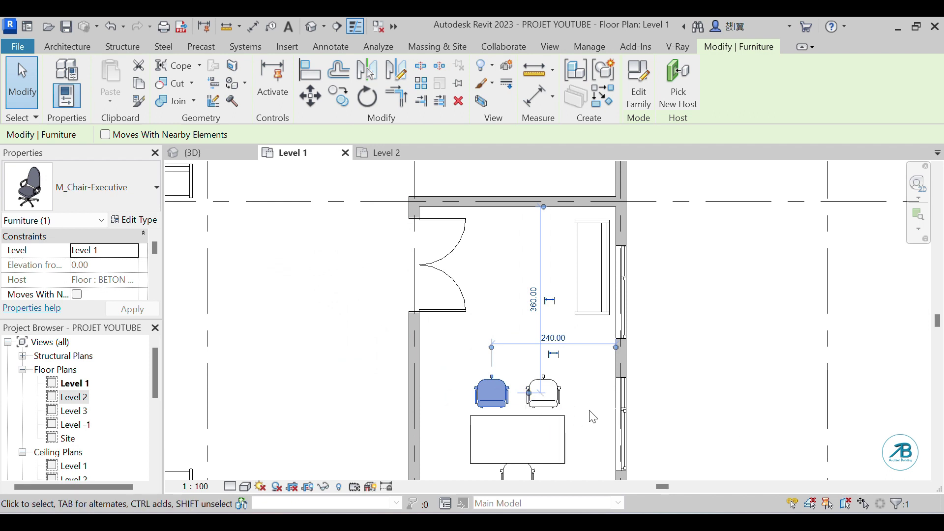
{"action": "left_click", "coordinate": [557, 400], "text": "ctrl"}
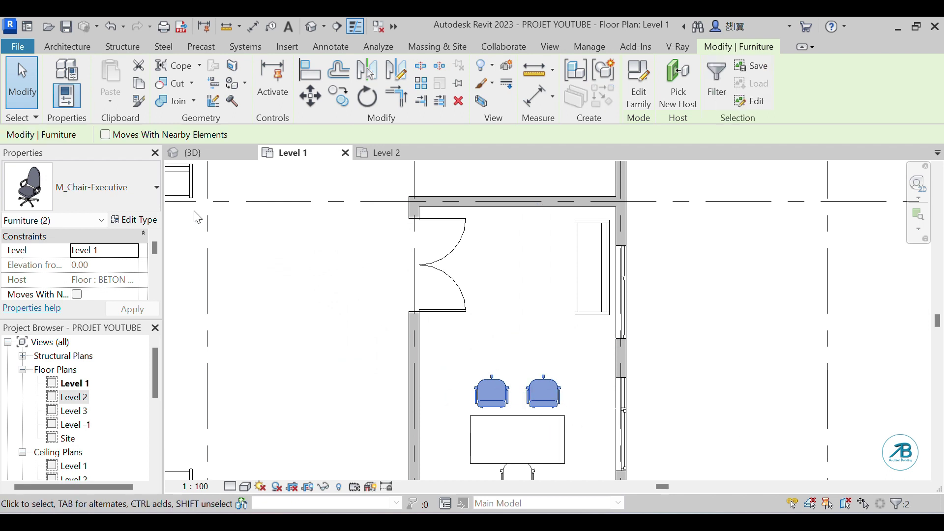
{"action": "left_click", "coordinate": [124, 192]}
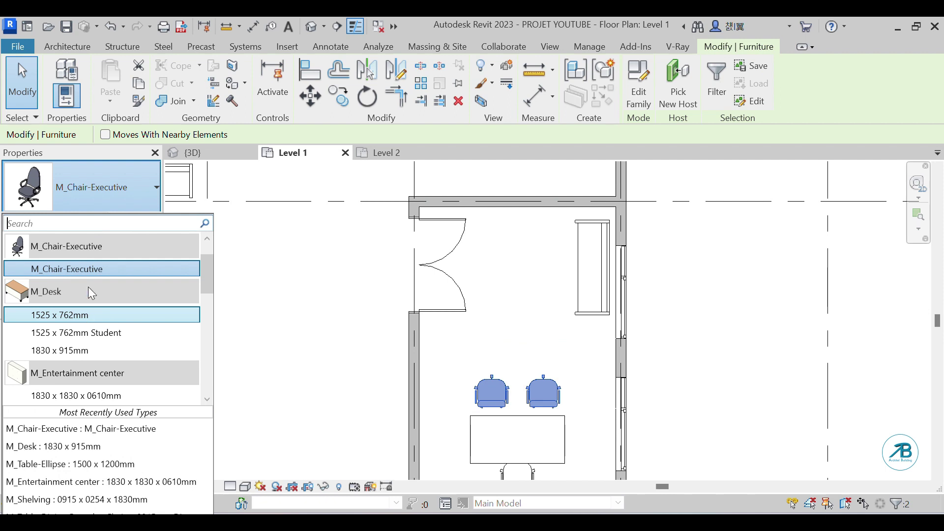
{"action": "scroll", "coordinate": [92, 294], "scroll_direction": "up", "scroll_amount": 1}
{"action": "left_click", "coordinate": [97, 186]}
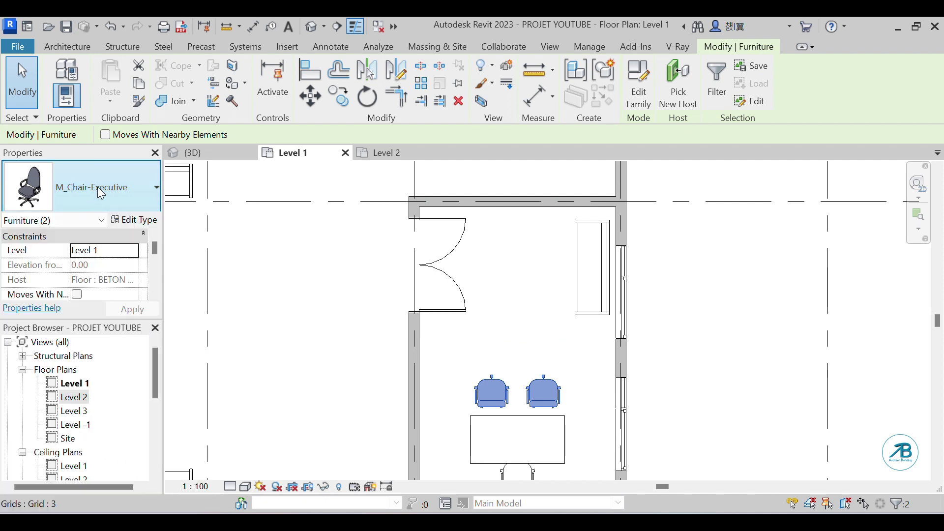
{"action": "left_click", "coordinate": [141, 221]}
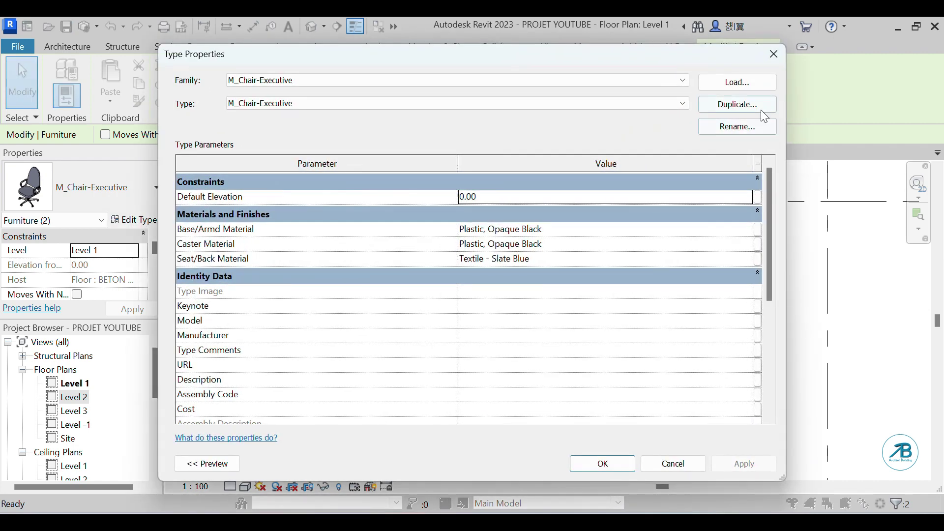
Load the M_Chair-Task (Arms) family from the Seating library and apply it to the two selected chairs.
{"action": "left_click", "coordinate": [737, 82]}
{"action": "left_click", "coordinate": [370, 176]}
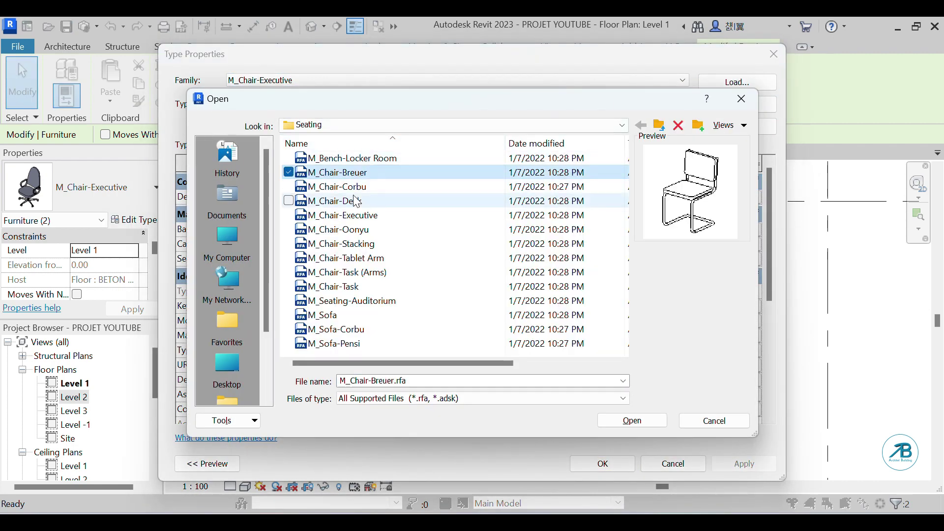
{"action": "left_click", "coordinate": [356, 201]}
{"action": "left_click", "coordinate": [355, 191]}
{"action": "left_click", "coordinate": [356, 201]}
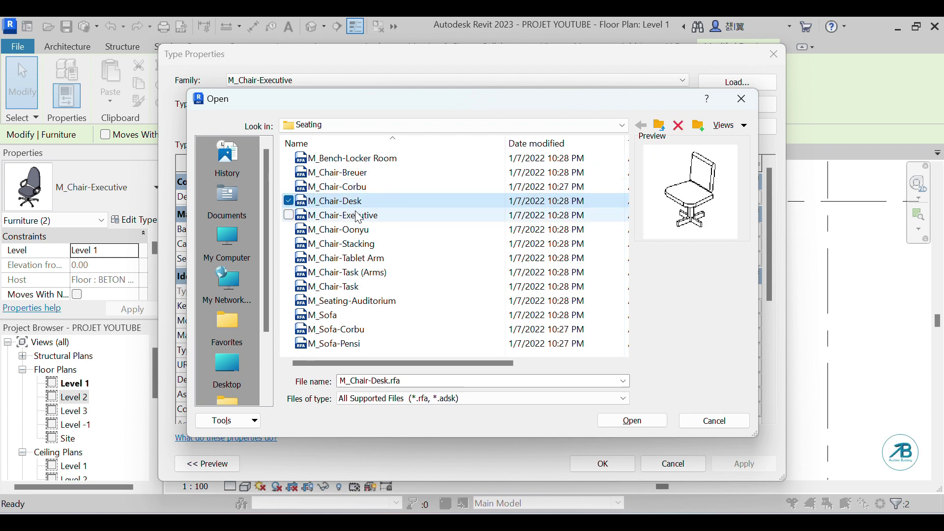
{"action": "left_click", "coordinate": [358, 216]}
{"action": "left_click", "coordinate": [358, 229]}
{"action": "left_click", "coordinate": [360, 243]}
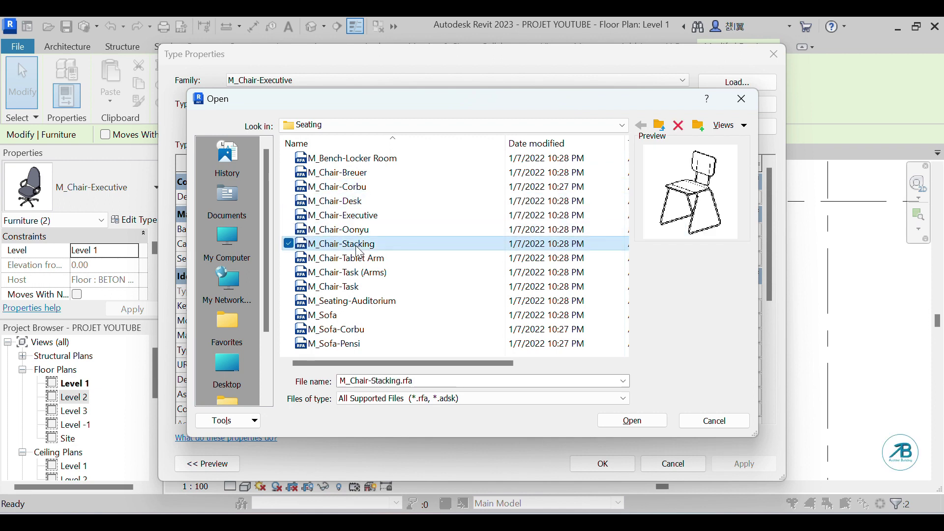
{"action": "left_click", "coordinate": [359, 258]}
{"action": "left_click", "coordinate": [358, 273]}
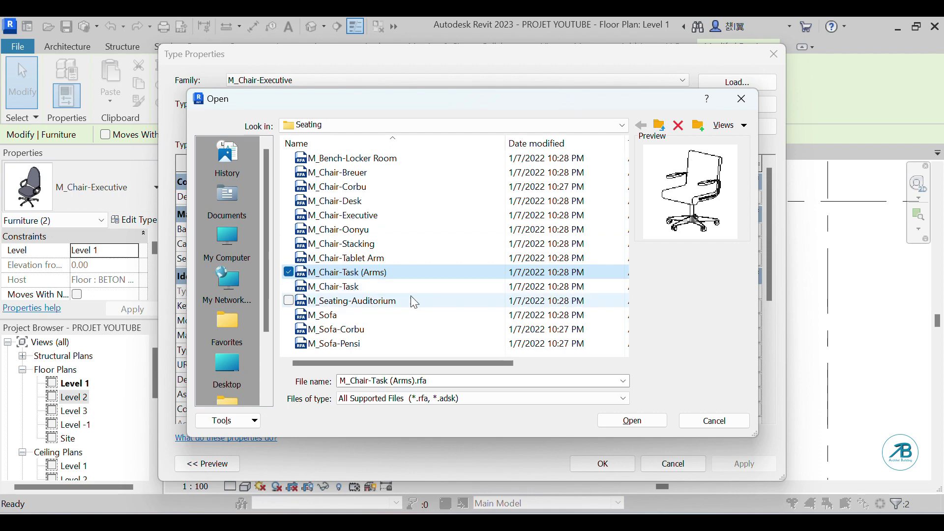
{"action": "left_click", "coordinate": [655, 424]}
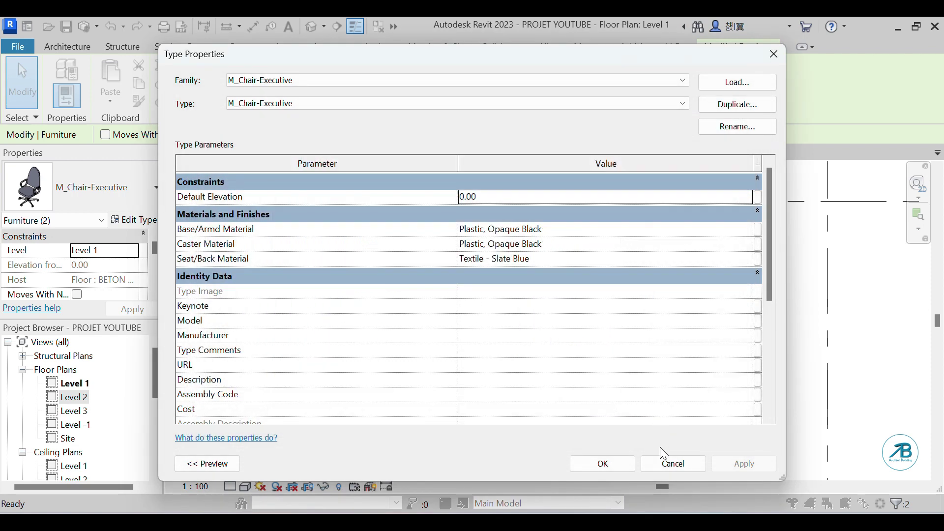
{"action": "left_click", "coordinate": [615, 465]}
Rotate the two task chairs together 180 degrees so they face the desk.
{"action": "scroll", "coordinate": [591, 468], "scroll_direction": "down", "scroll_amount": 2}
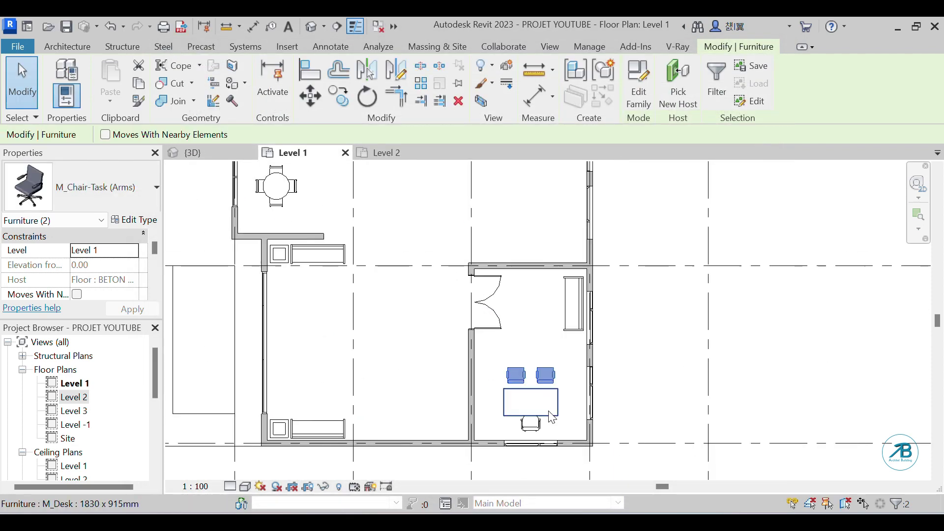
{"action": "scroll", "coordinate": [541, 443], "scroll_direction": "up", "scroll_amount": 4}
{"action": "left_click", "coordinate": [368, 96]}
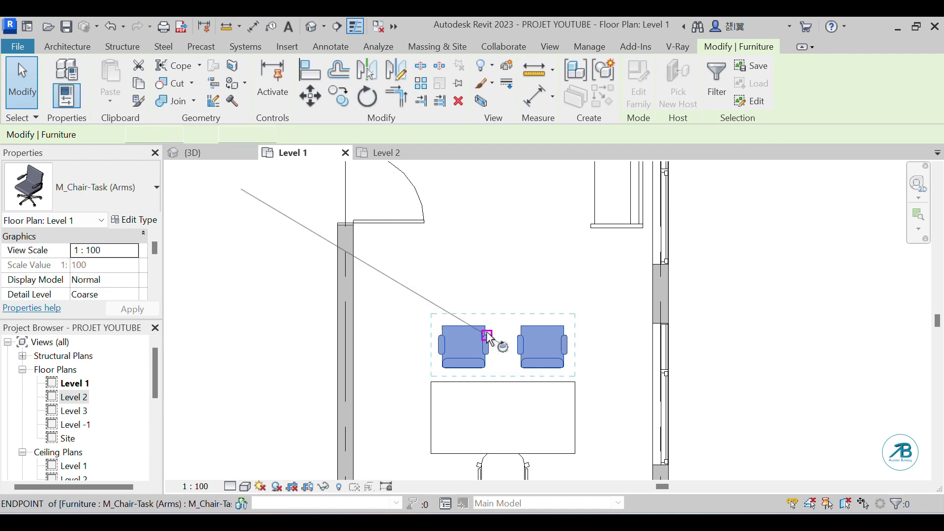
{"action": "left_click", "coordinate": [503, 193]}
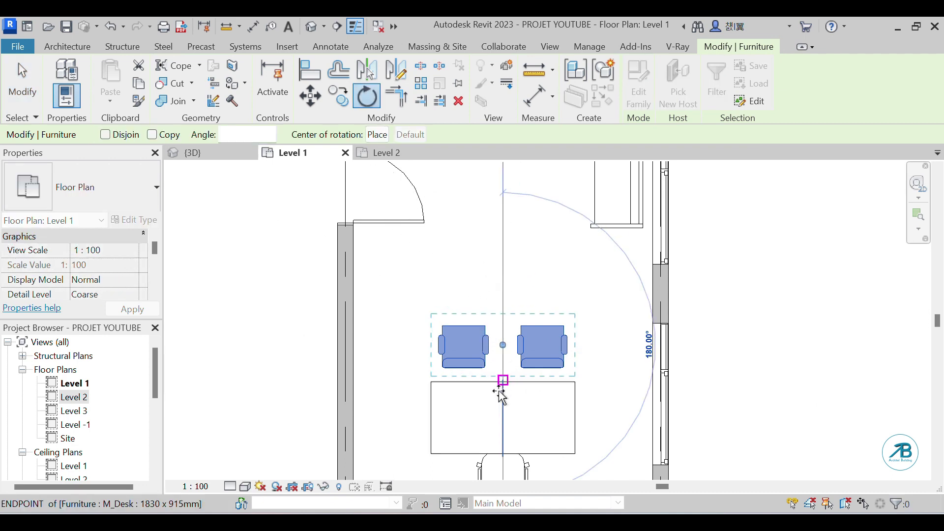
{"action": "left_click", "coordinate": [502, 439]}
{"action": "key", "text": "Escape"}
{"action": "scroll", "coordinate": [511, 344], "scroll_direction": "down", "scroll_amount": 2}
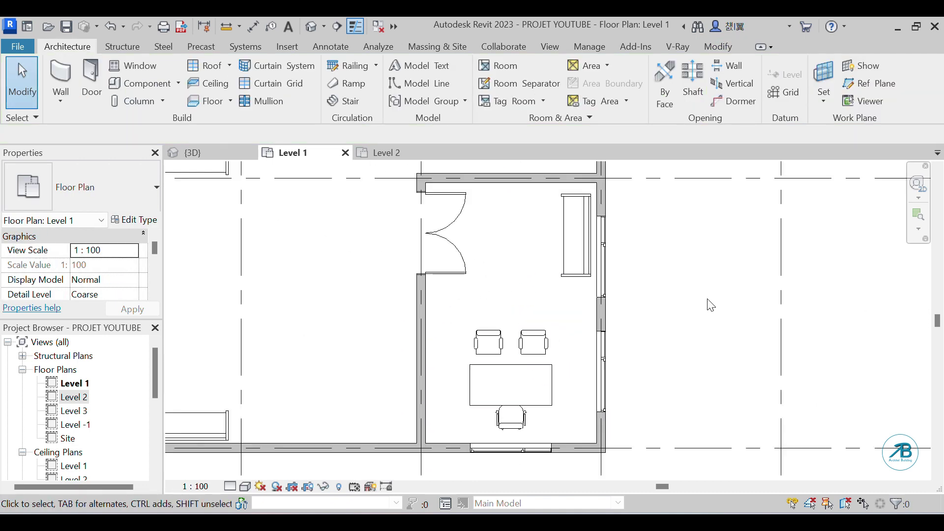
Switch to the Level 2 floor plan and examine its room layout.
{"action": "scroll", "coordinate": [711, 305], "scroll_direction": "down", "scroll_amount": 2}
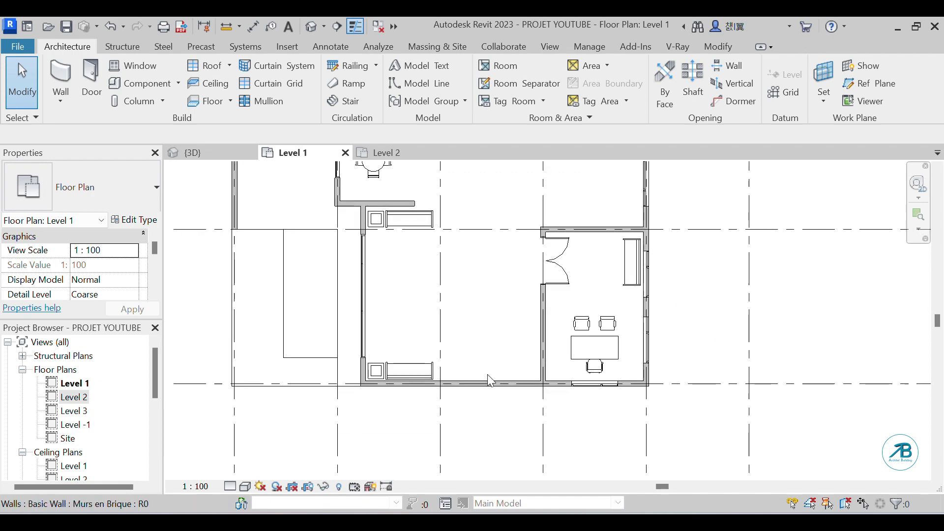
{"action": "scroll", "coordinate": [490, 381], "scroll_direction": "down", "scroll_amount": 4}
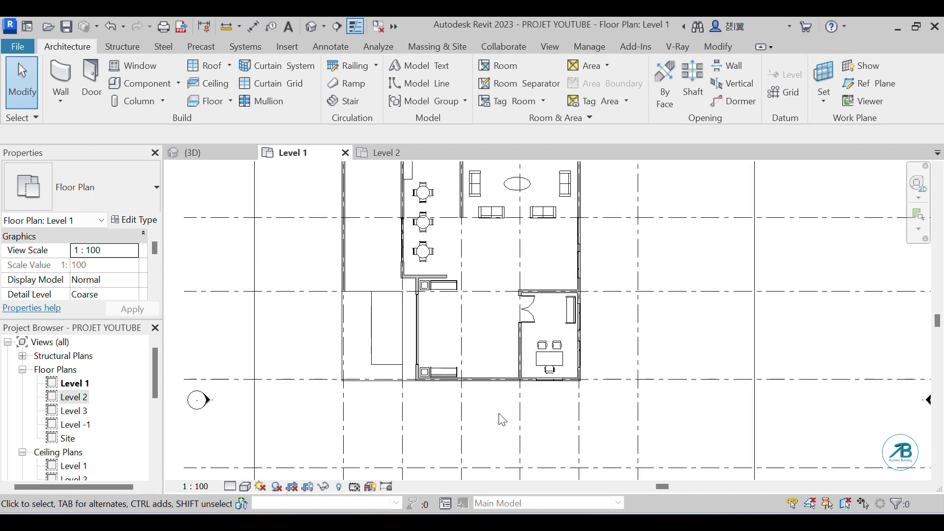
{"action": "left_click", "coordinate": [383, 153]}
{"action": "scroll", "coordinate": [419, 440], "scroll_direction": "up", "scroll_amount": 5}
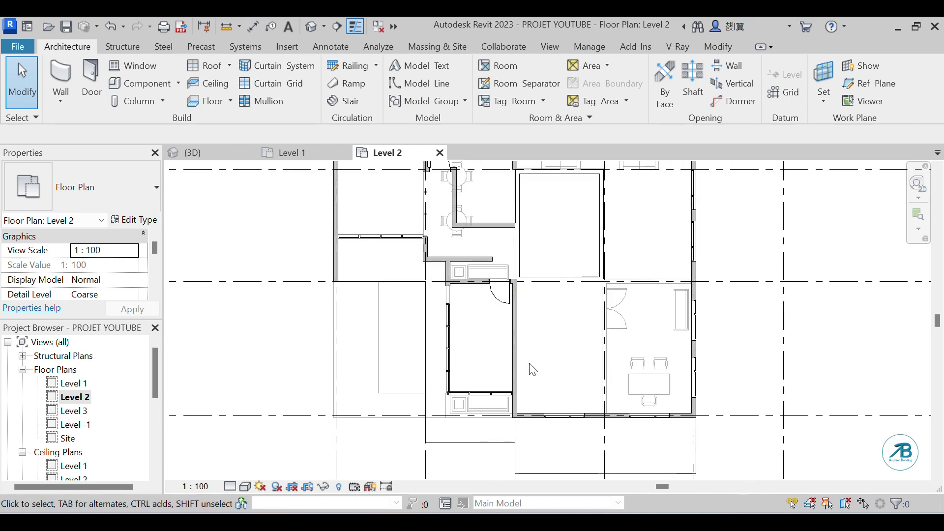
{"action": "scroll", "coordinate": [533, 370], "scroll_direction": "down", "scroll_amount": 5}
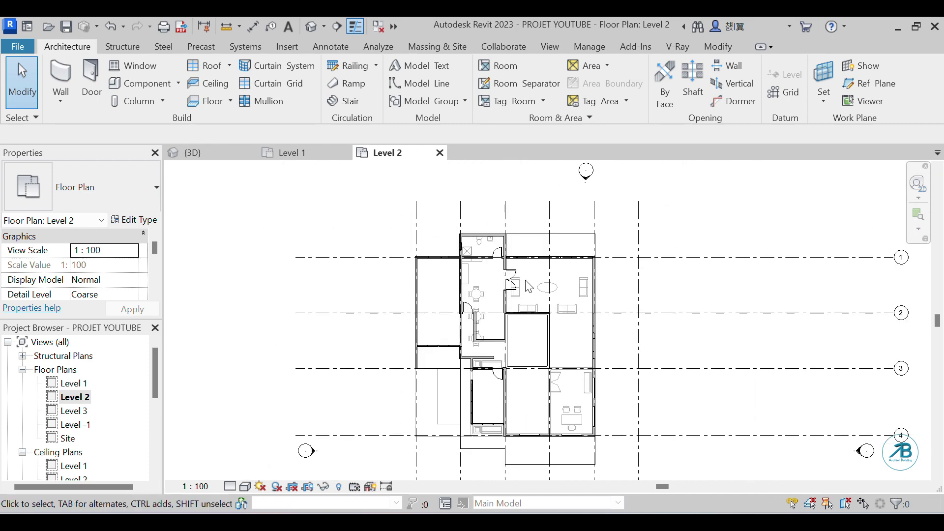
{"action": "scroll", "coordinate": [528, 287], "scroll_direction": "up", "scroll_amount": 2}
{"action": "scroll", "coordinate": [401, 351], "scroll_direction": "down", "scroll_amount": 2}
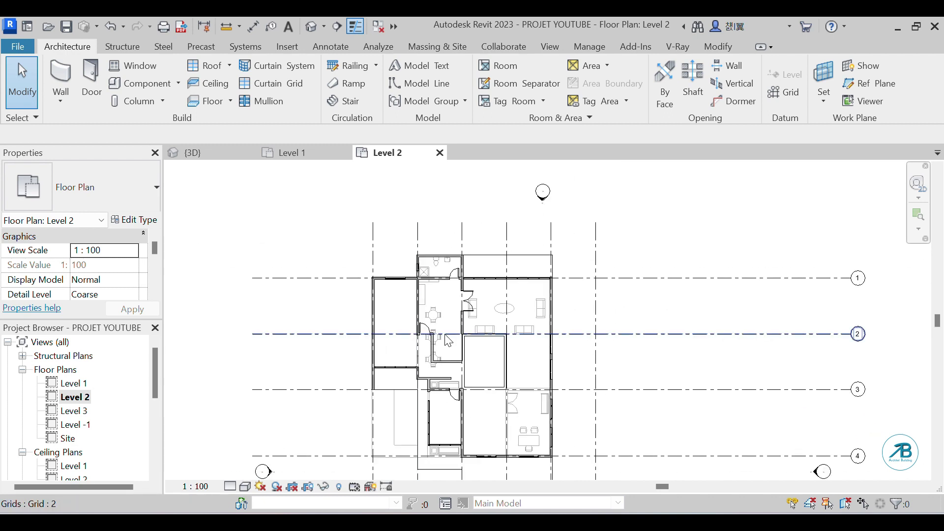
{"action": "scroll", "coordinate": [419, 304], "scroll_direction": "up", "scroll_amount": 2}
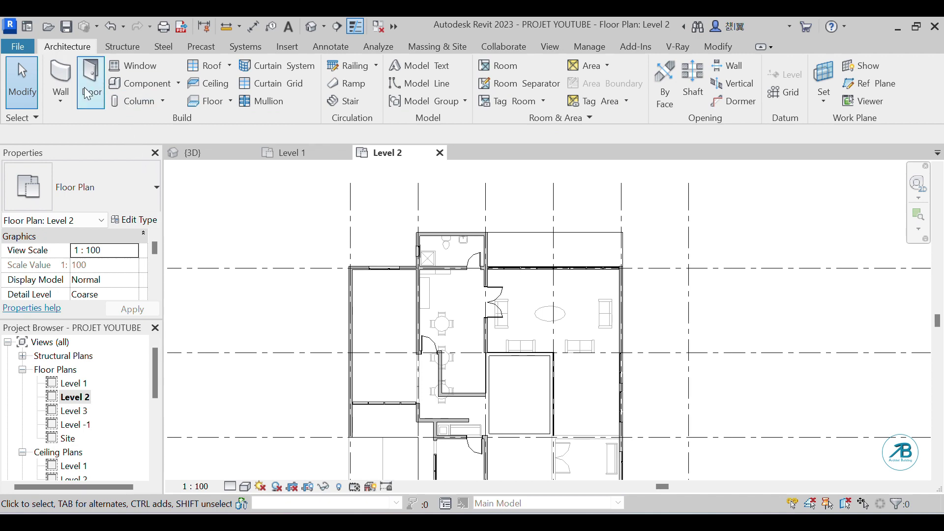
Load the M_Bed-Box component family from the Beds folder of the Furniture library.
{"action": "left_click", "coordinate": [143, 83]}
{"action": "left_click", "coordinate": [639, 91]}
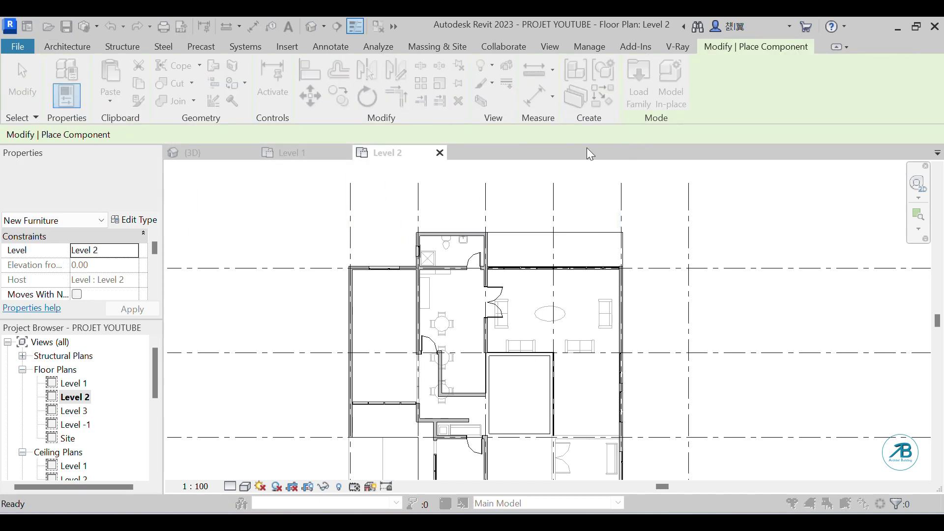
{"action": "left_click", "coordinate": [598, 126]}
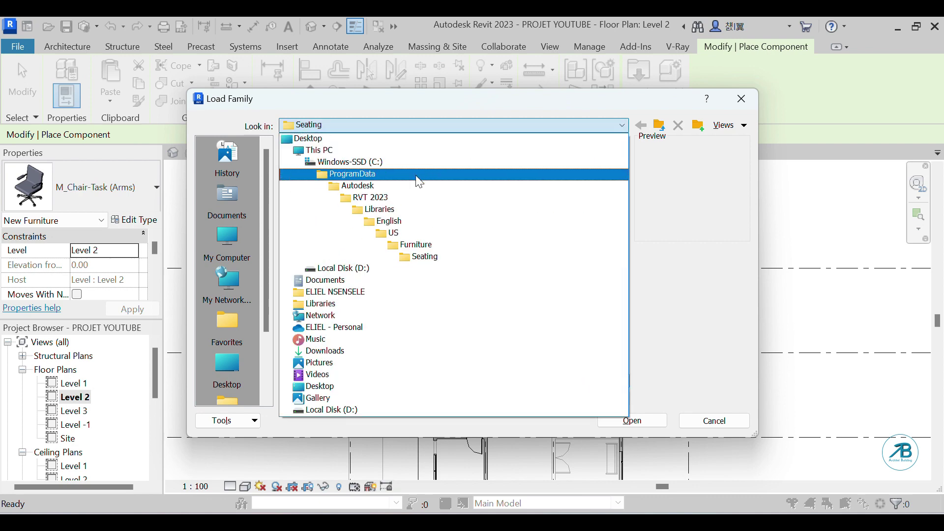
{"action": "left_click", "coordinate": [404, 239]}
{"action": "double_click", "coordinate": [317, 158]}
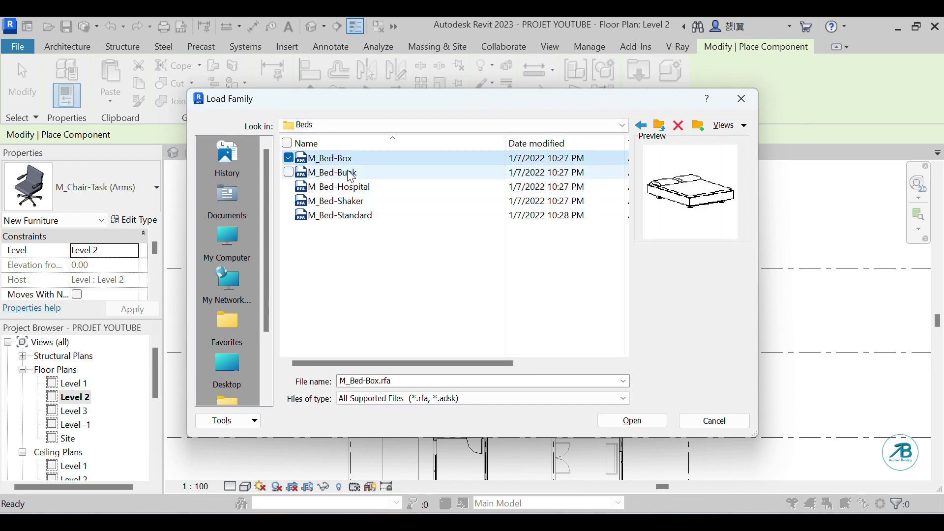
{"action": "left_click", "coordinate": [351, 174]}
{"action": "left_click", "coordinate": [354, 187]}
{"action": "left_click", "coordinate": [358, 202]}
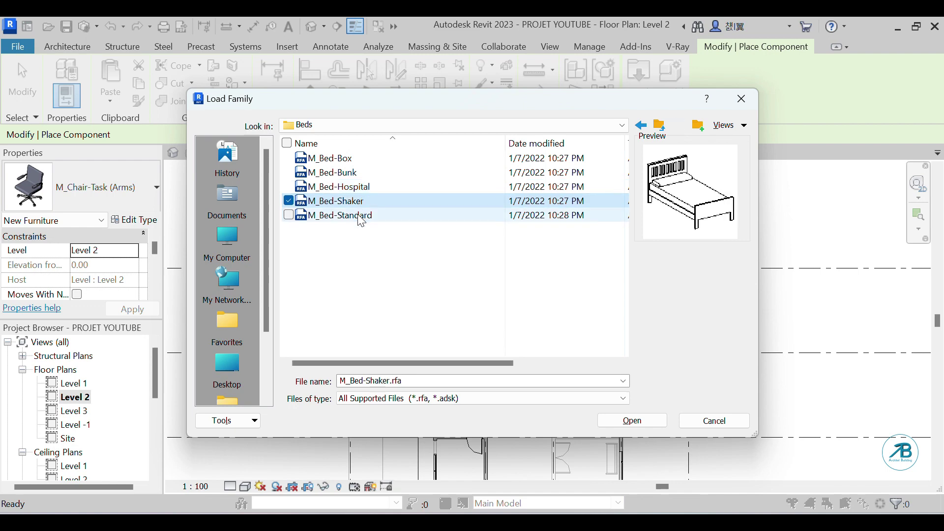
{"action": "left_click", "coordinate": [359, 217]}
{"action": "left_click", "coordinate": [344, 158]}
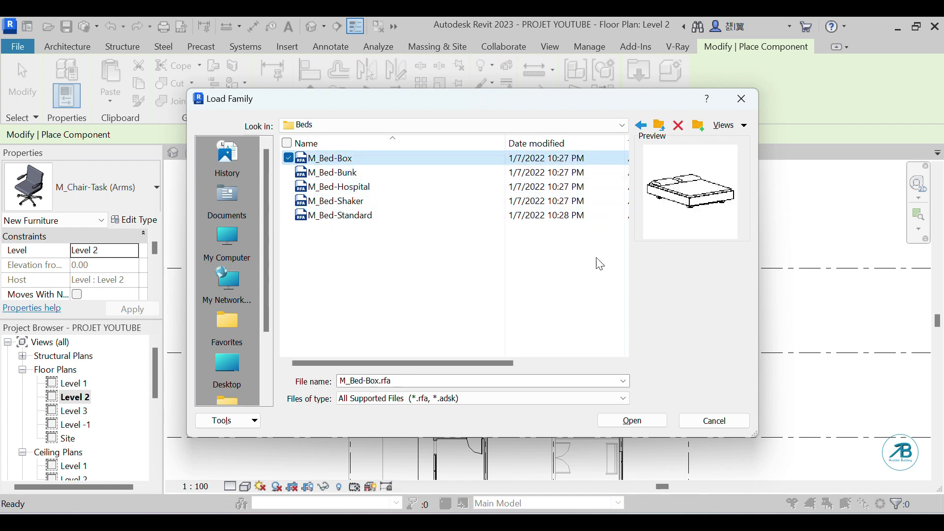
{"action": "left_click", "coordinate": [639, 422]}
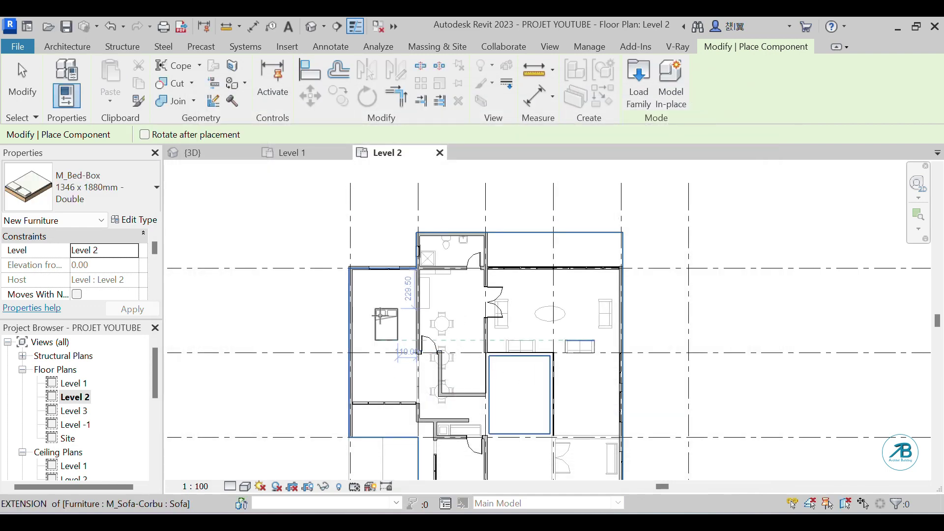
Place an M_Bed-Box 1346 x 1880mm - Double in the upper-left room, about 120 cm from its upper wall and 170 cm from its right wall.
{"action": "scroll", "coordinate": [379, 315], "scroll_direction": "up", "scroll_amount": 3}
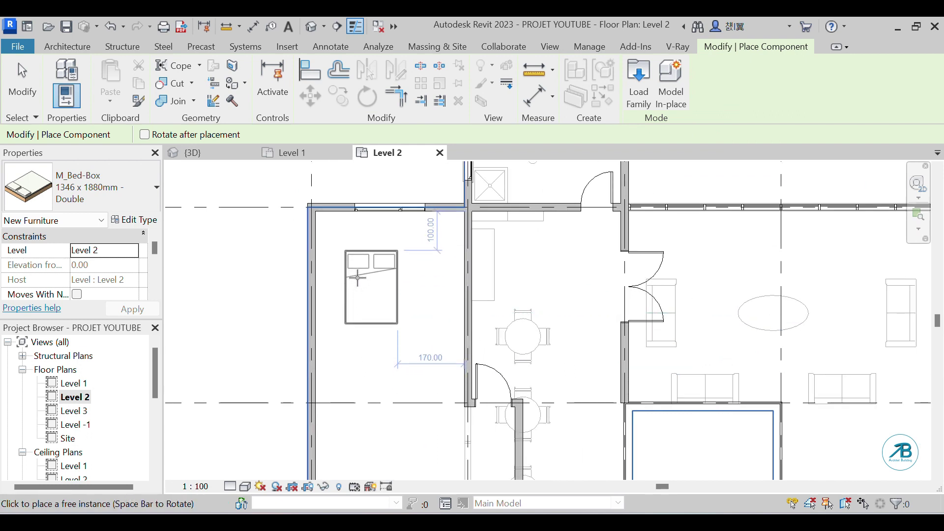
{"action": "left_click", "coordinate": [358, 292]}
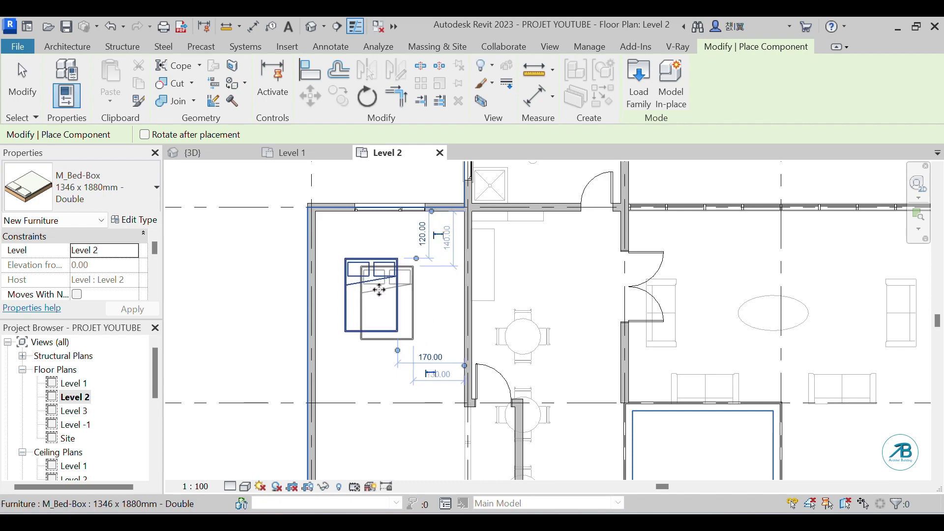
{"action": "key", "text": "Escape"}
Rotate the bed 90 degrees counterclockwise and shift it left until its headboard end stands close to the room's left wall.
{"action": "left_click", "coordinate": [386, 272]}
{"action": "left_click", "coordinate": [386, 271]}
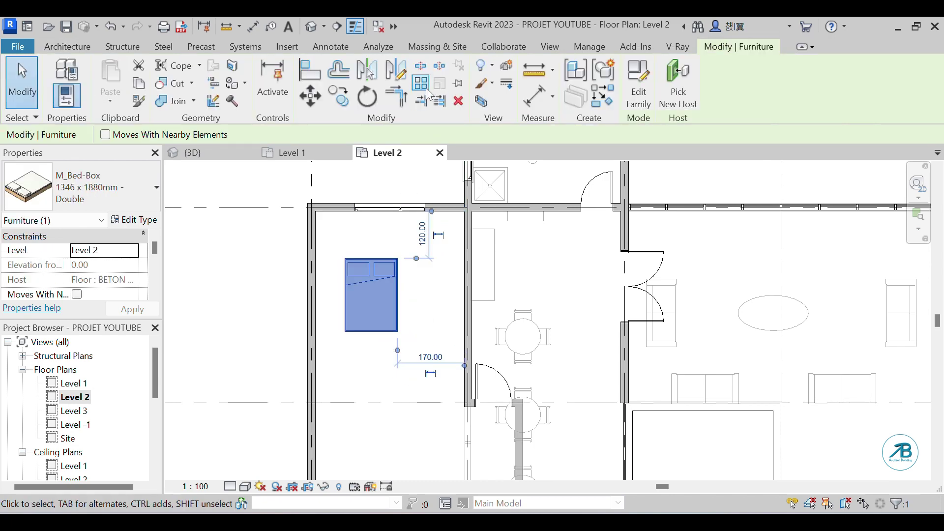
{"action": "left_click", "coordinate": [369, 101]}
{"action": "left_click", "coordinate": [441, 301]}
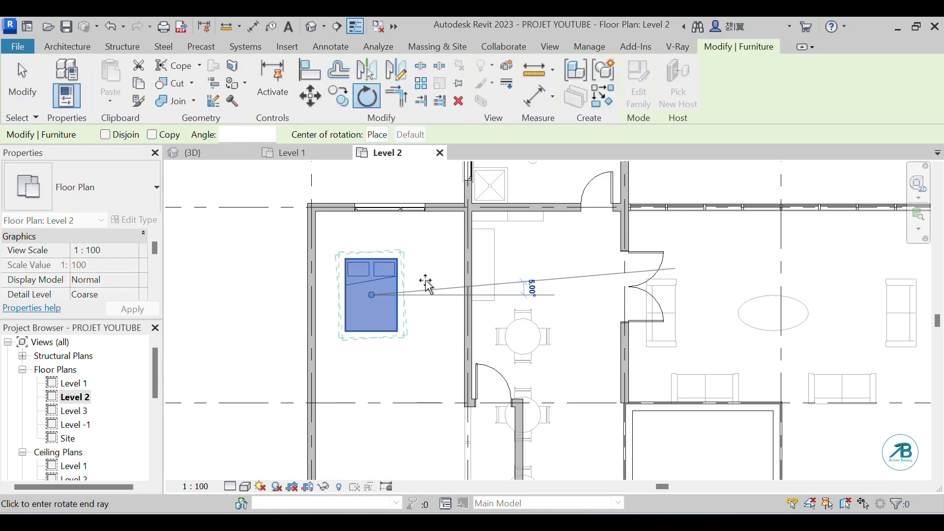
{"action": "left_click", "coordinate": [375, 230]}
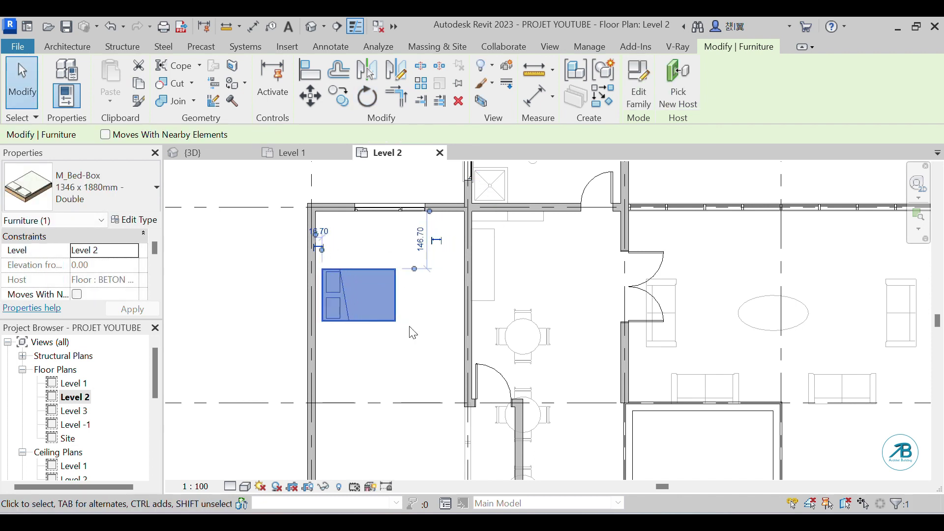
{"action": "scroll", "coordinate": [412, 288], "scroll_direction": "down", "scroll_amount": 2}
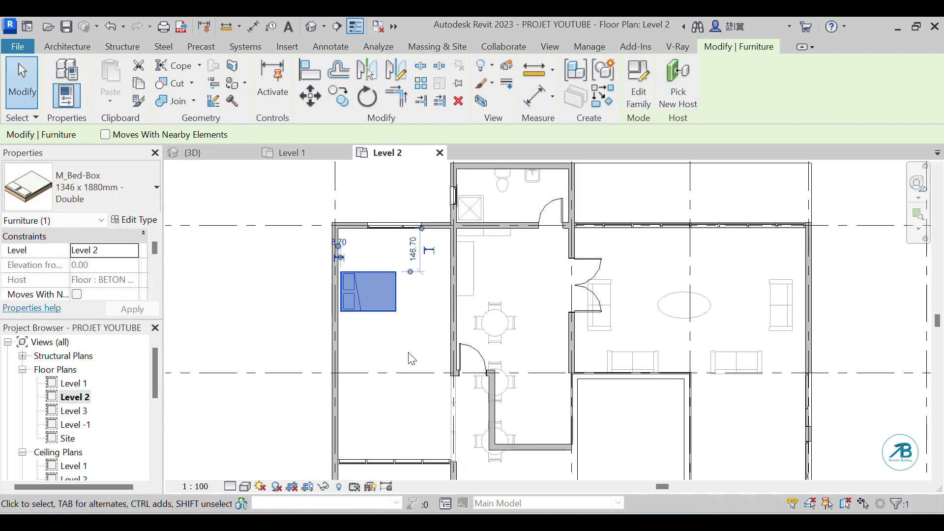
{"action": "left_click", "coordinate": [422, 305]}
{"action": "scroll", "coordinate": [422, 305], "scroll_direction": "down", "scroll_amount": 2}
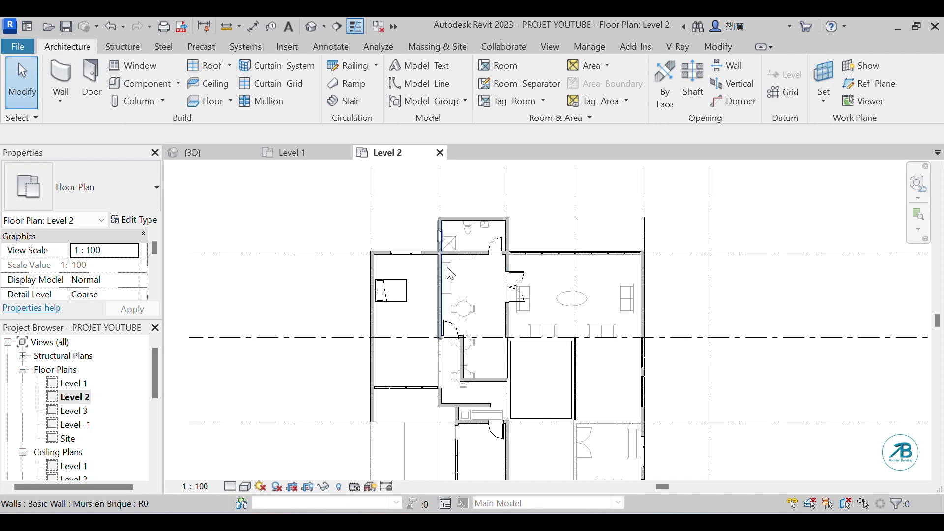
{"action": "scroll", "coordinate": [492, 227], "scroll_direction": "down", "scroll_amount": 2}
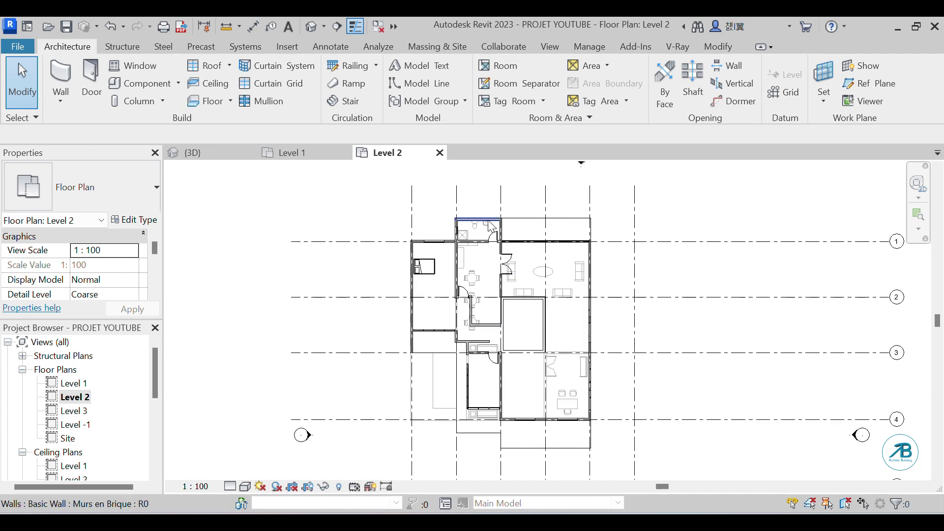
{"action": "scroll", "coordinate": [477, 424], "scroll_direction": "up", "scroll_amount": 2}
{"action": "scroll", "coordinate": [477, 422], "scroll_direction": "down", "scroll_amount": 2}
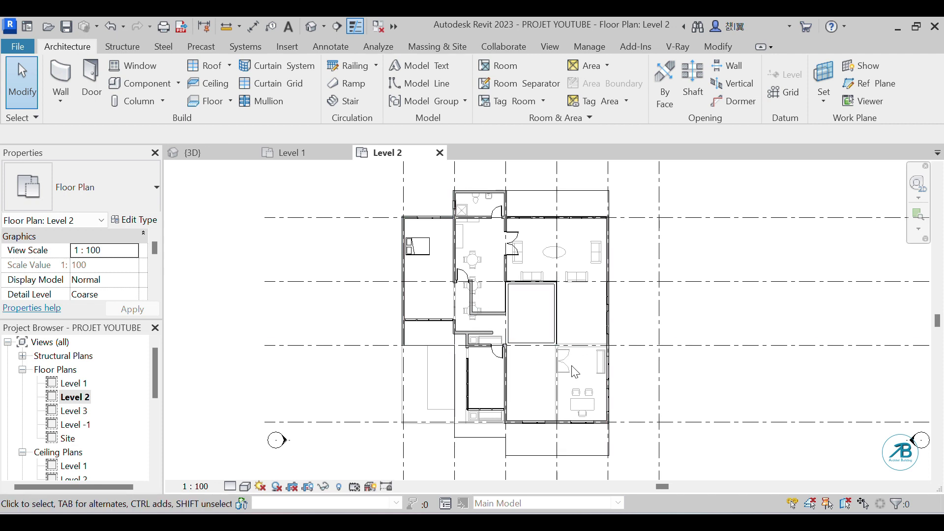
Switch to the 3D view and examine the front corner where the Level 2 slab meets the left side wall.
{"action": "scroll", "coordinate": [561, 432], "scroll_direction": "down", "scroll_amount": 1}
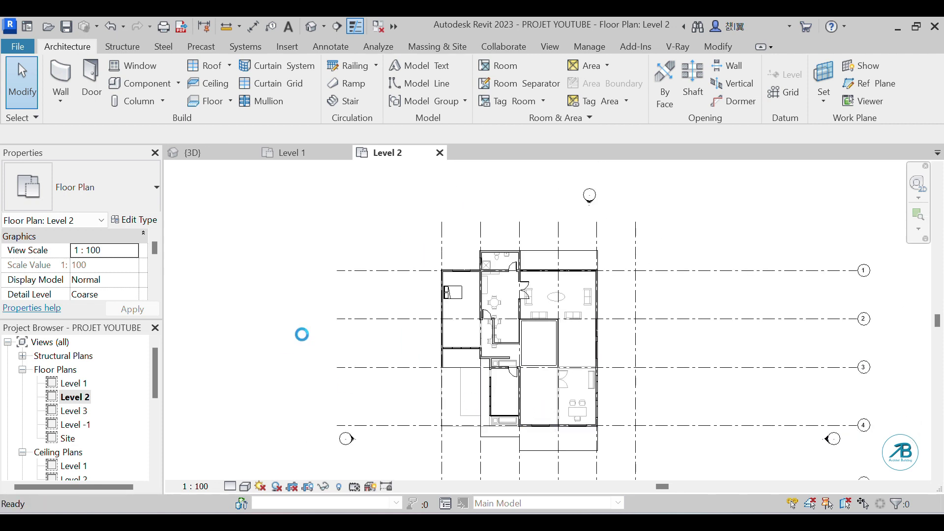
{"action": "left_click", "coordinate": [219, 157]}
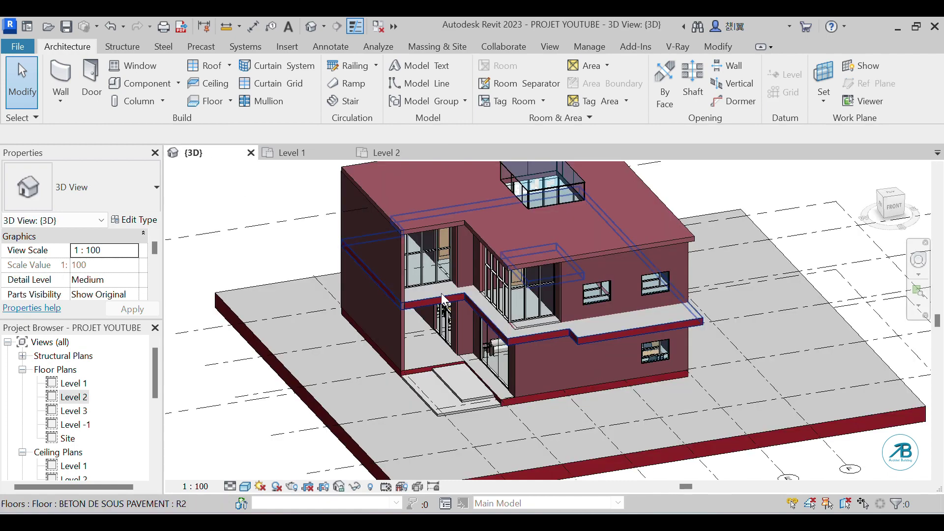
{"action": "scroll", "coordinate": [490, 369], "scroll_direction": "down", "scroll_amount": 2}
{"action": "scroll", "coordinate": [491, 369], "scroll_direction": "up", "scroll_amount": 4}
{"action": "middle_click_drag", "start_coordinate": [491, 369], "coordinate": [528, 353], "text": "shift"}
{"action": "middle_click_drag", "start_coordinate": [571, 432], "coordinate": [338, 312], "text": "shift"}
{"action": "scroll", "coordinate": [380, 294], "scroll_direction": "up", "scroll_amount": 5}
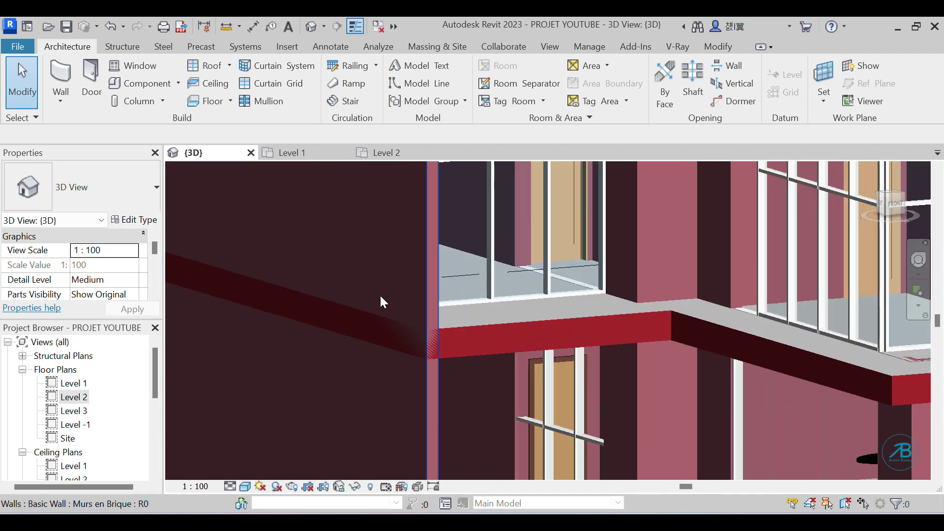
Edit the Level 2 floor's boundary in plan, moving its left edge to the left wall's inner face, and finish without attaching walls.
{"action": "left_click", "coordinate": [467, 355]}
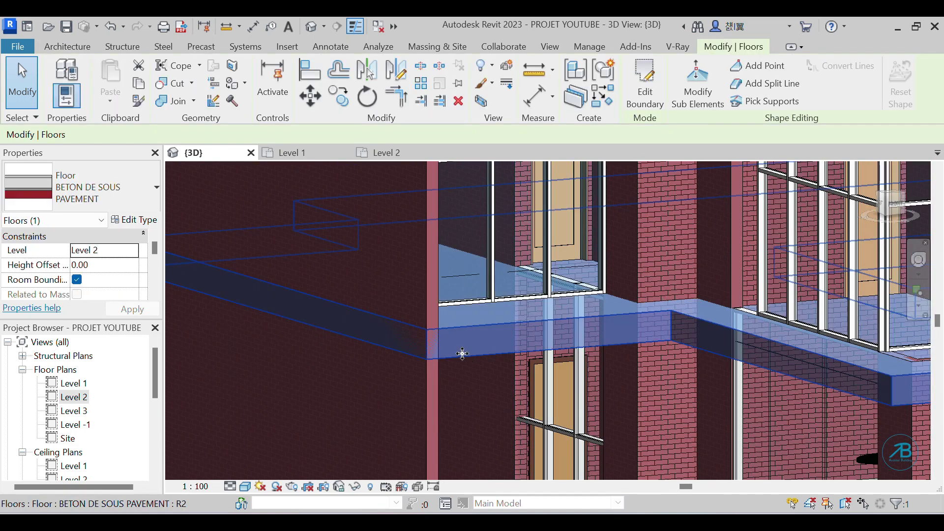
{"action": "left_click", "coordinate": [290, 152]}
{"action": "left_click", "coordinate": [387, 152]}
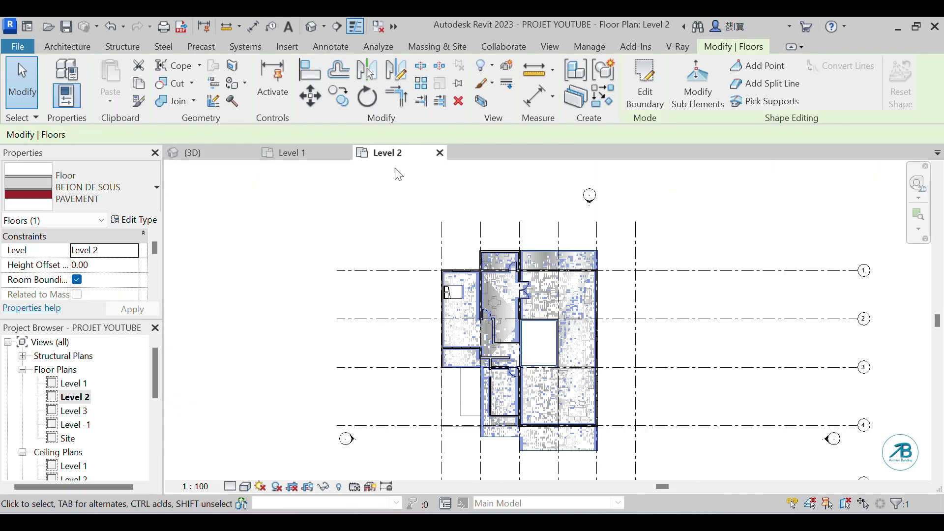
{"action": "scroll", "coordinate": [440, 384], "scroll_direction": "up", "scroll_amount": 2}
{"action": "scroll", "coordinate": [439, 384], "scroll_direction": "up", "scroll_amount": 2}
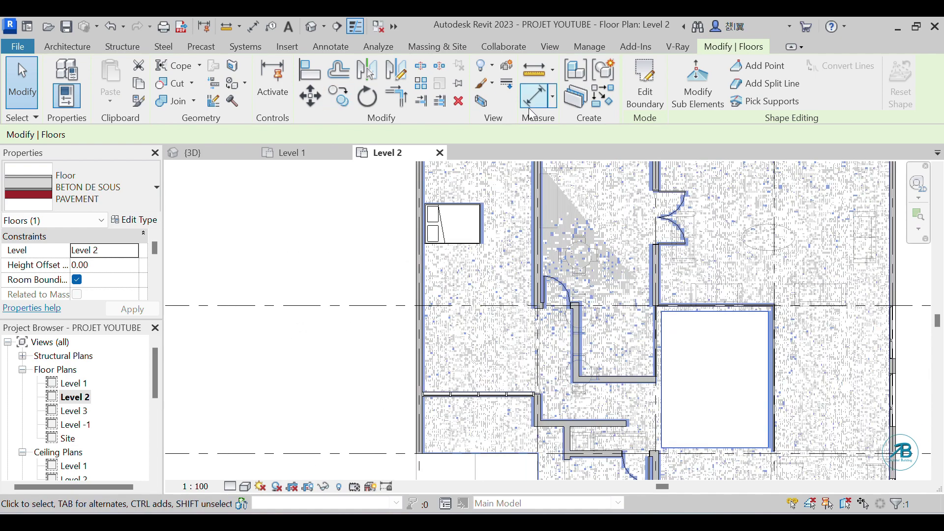
{"action": "scroll", "coordinate": [423, 423], "scroll_direction": "up", "scroll_amount": 4}
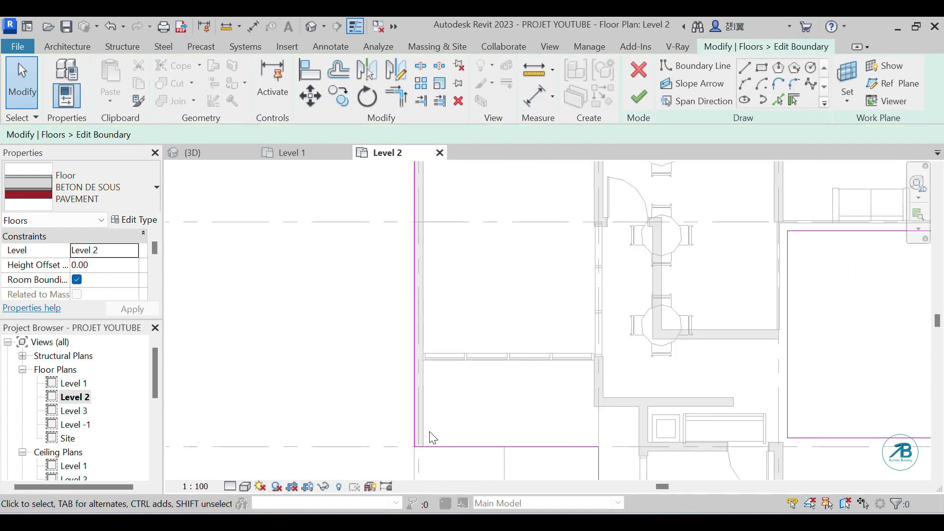
{"action": "scroll", "coordinate": [413, 350], "scroll_direction": "up", "scroll_amount": 1}
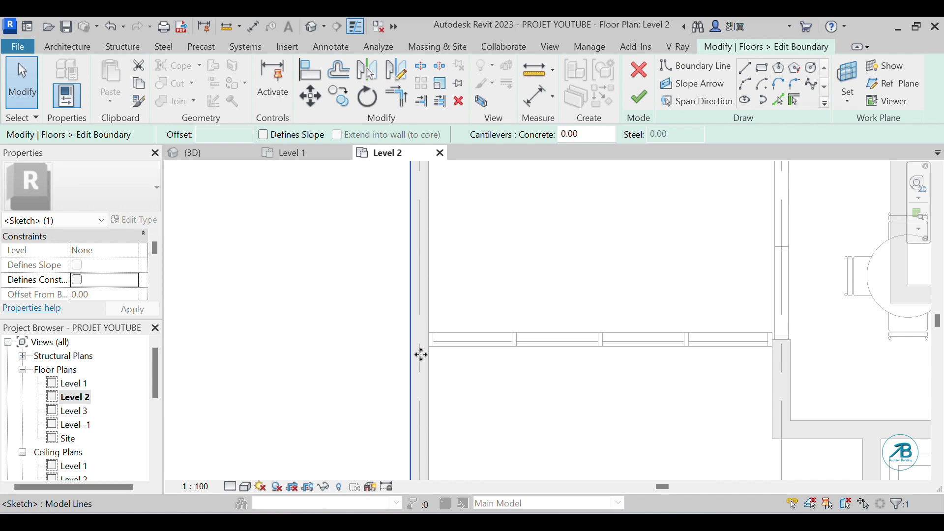
{"action": "left_click_drag", "start_coordinate": [422, 354], "coordinate": [429, 355]}
{"action": "scroll", "coordinate": [382, 375], "scroll_direction": "down", "scroll_amount": 3}
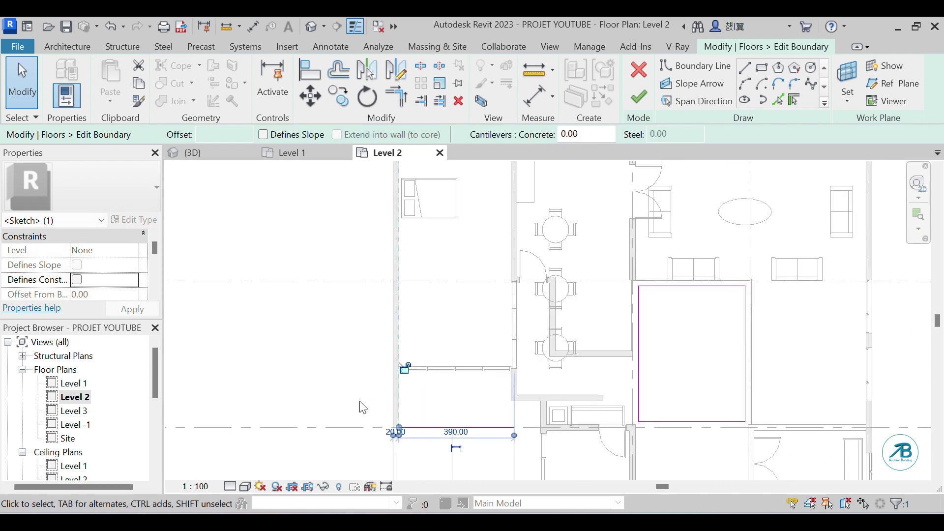
{"action": "left_click", "coordinate": [640, 101]}
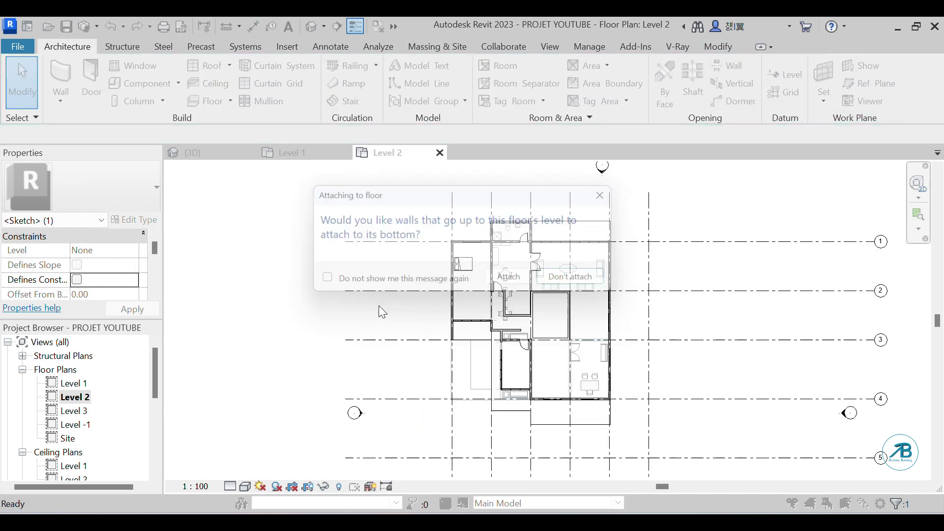
{"action": "left_click", "coordinate": [585, 282]}
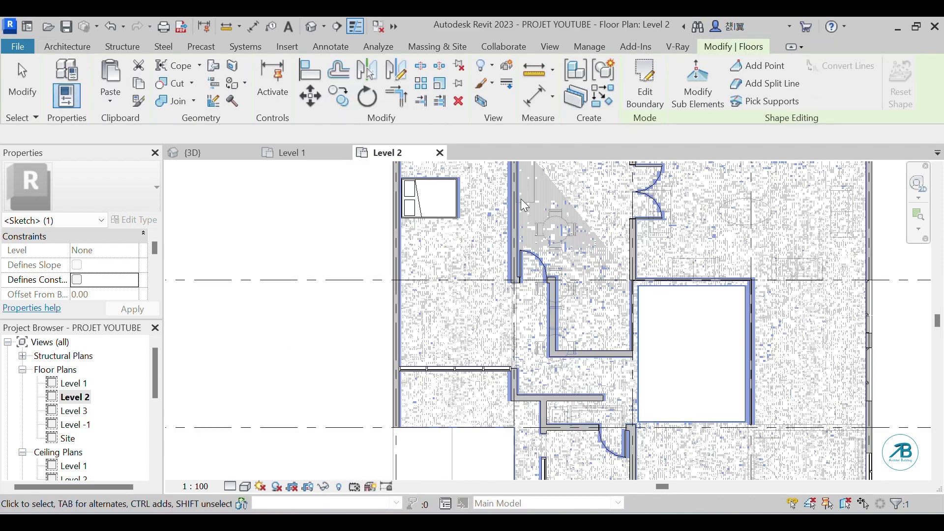
Return to the 3D view, inspect the edited Level 2 slab against the side wall, and clear the selection.
{"action": "left_click", "coordinate": [224, 150]}
{"action": "scroll", "coordinate": [396, 398], "scroll_direction": "down", "scroll_amount": 2}
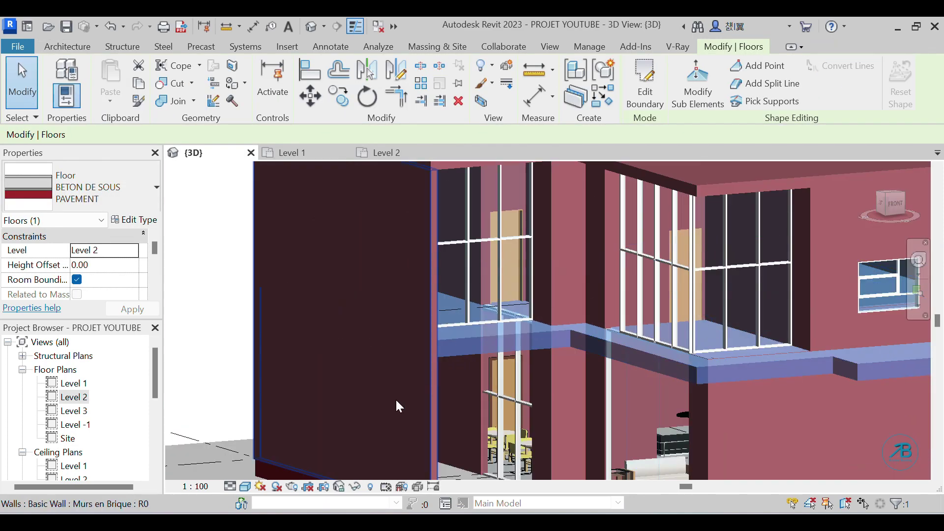
{"action": "key", "text": "Escape"}
{"action": "scroll", "coordinate": [464, 360], "scroll_direction": "down", "scroll_amount": 5}
{"action": "key", "text": "Escape"}
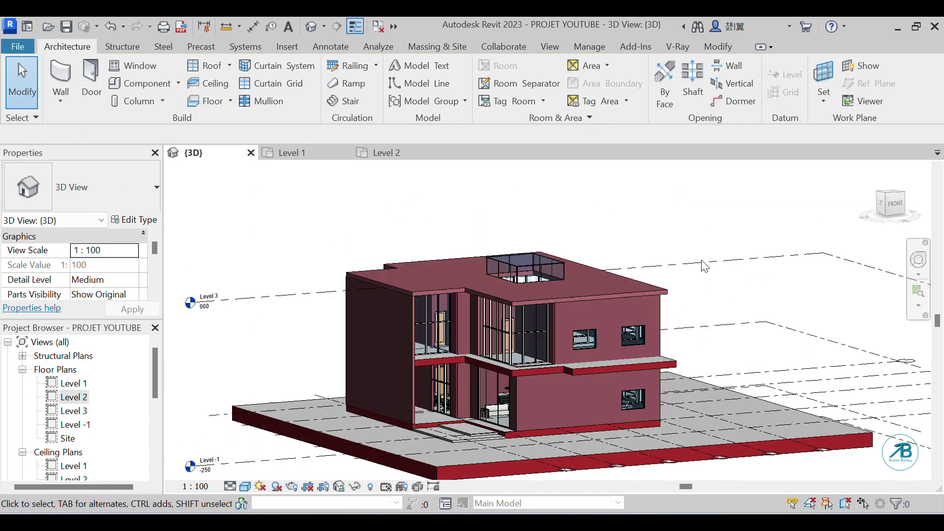
Edit the Level 1 floor's boundary in the Level 1 plan, moving its left edge to the left wall's inner face.
{"action": "scroll", "coordinate": [421, 450], "scroll_direction": "up", "scroll_amount": 8}
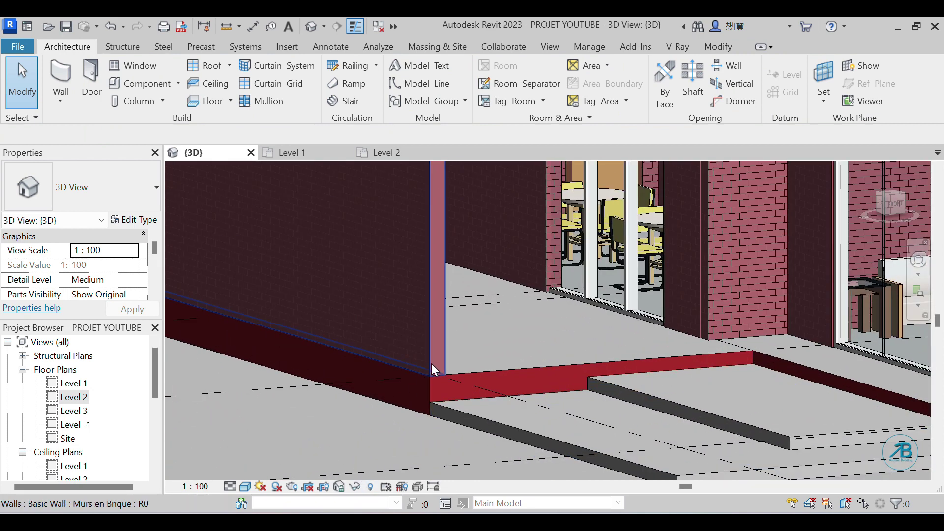
{"action": "left_click", "coordinate": [429, 349]}
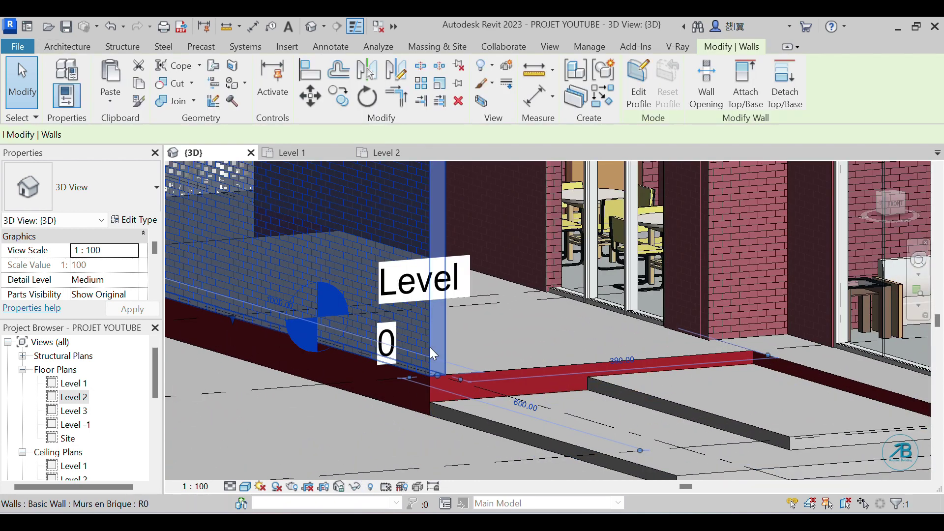
{"action": "left_click", "coordinate": [405, 408]}
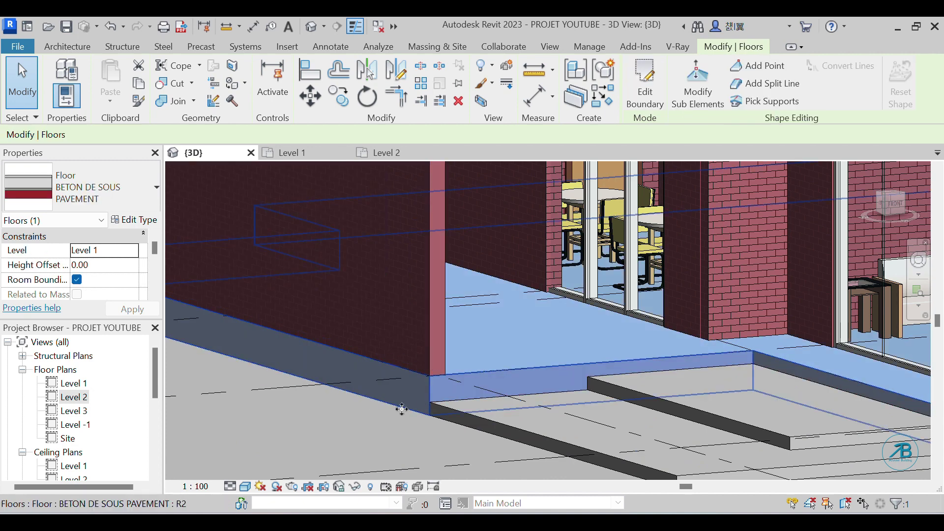
{"action": "left_click", "coordinate": [297, 153]}
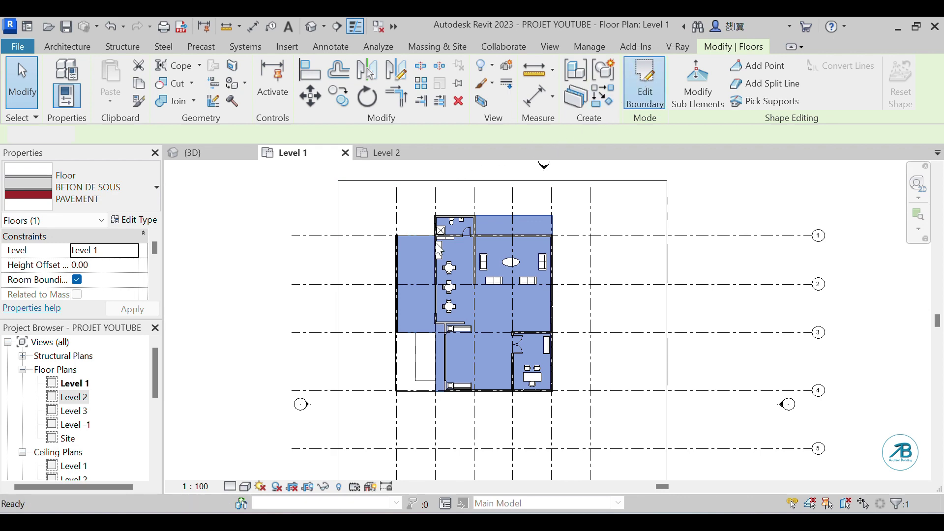
{"action": "double_click", "coordinate": [439, 251]}
{"action": "scroll", "coordinate": [389, 334], "scroll_direction": "up", "scroll_amount": 5}
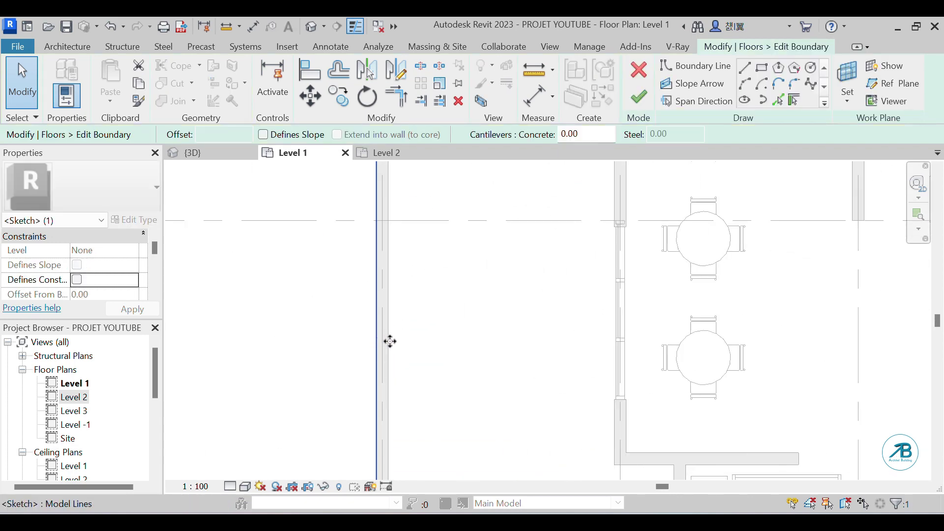
{"action": "left_click_drag", "start_coordinate": [393, 341], "coordinate": [392, 347]}
{"action": "scroll", "coordinate": [409, 331], "scroll_direction": "down", "scroll_amount": 3}
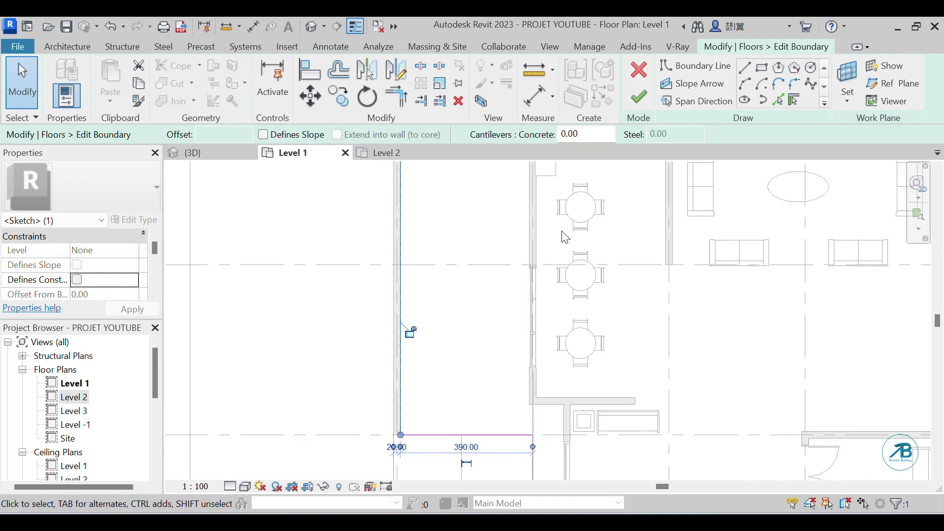
{"action": "left_click", "coordinate": [638, 100]}
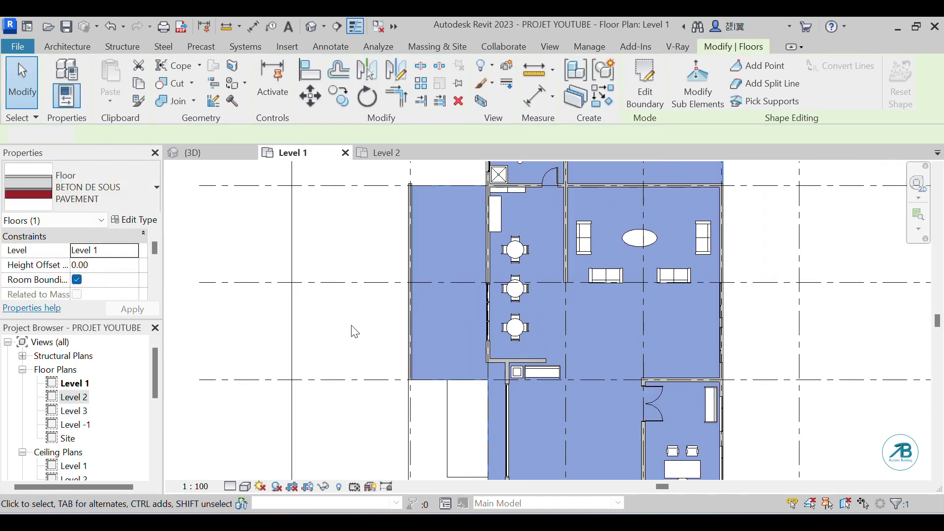
{"action": "left_click", "coordinate": [356, 332]}
Set the left side wall's base offset to -45 in the 3D view so it covers the Level 1 slab edge.
{"action": "left_click", "coordinate": [222, 153]}
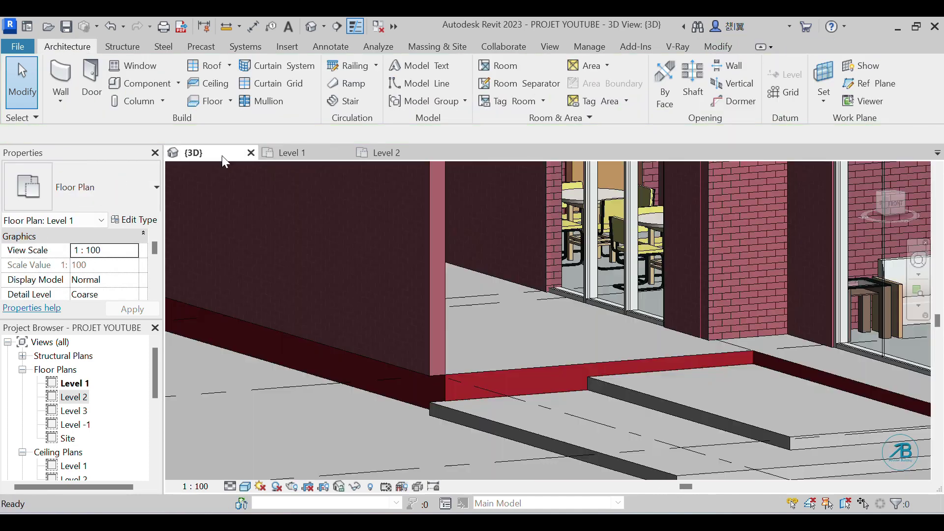
{"action": "left_click", "coordinate": [429, 328]}
{"action": "scroll", "coordinate": [375, 402], "scroll_direction": "up", "scroll_amount": 2}
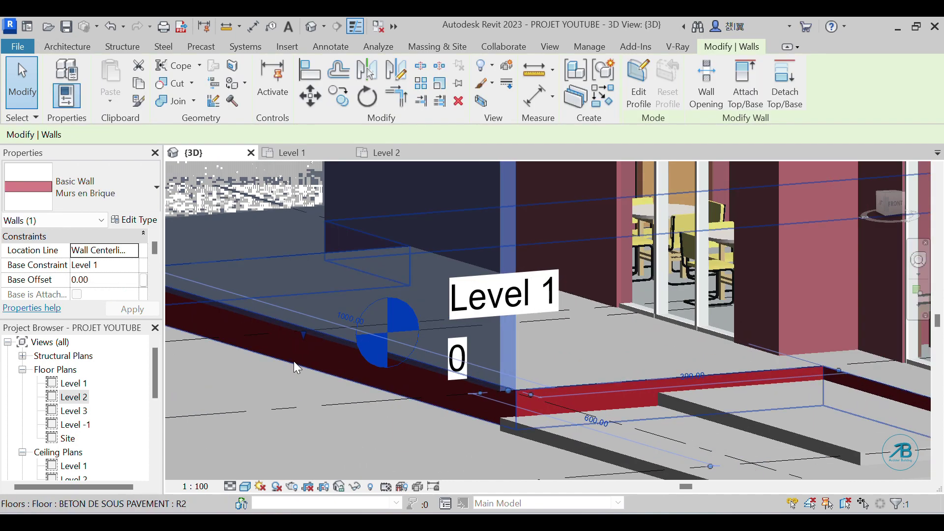
{"action": "scroll", "coordinate": [301, 344], "scroll_direction": "up", "scroll_amount": 2}
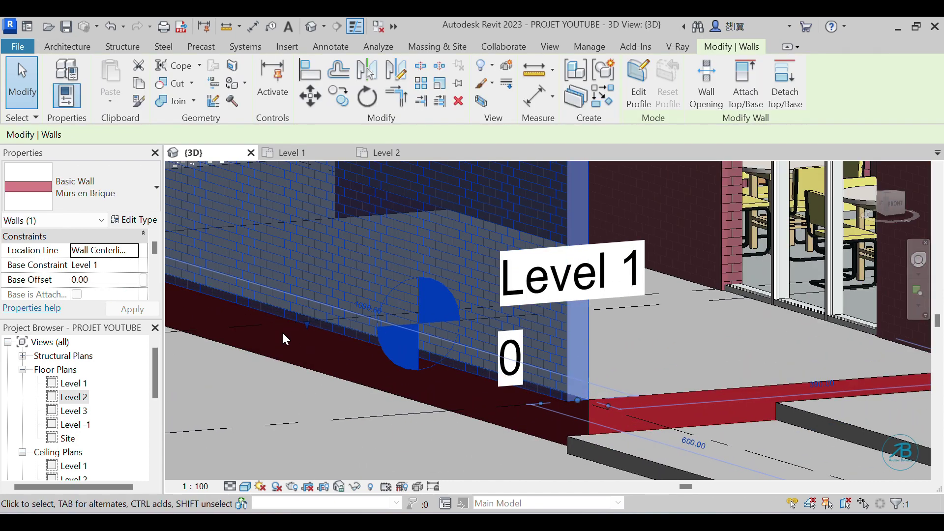
{"action": "left_click", "coordinate": [101, 281]}
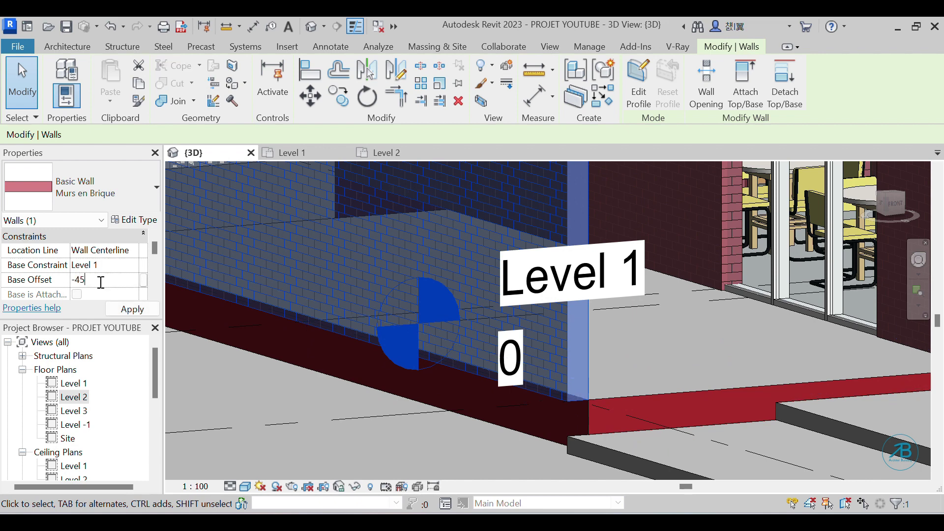
{"action": "type", "text": "-45"}
{"action": "key", "text": "Return"}
{"action": "scroll", "coordinate": [400, 375], "scroll_direction": "up", "scroll_amount": 5}
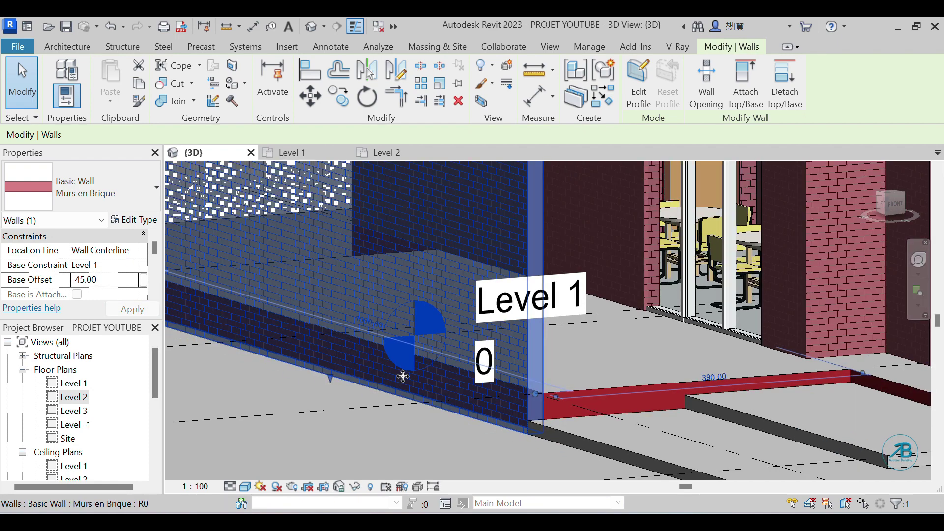
{"action": "key", "text": "Escape"}
Examine the front facade in 3D from several angles, checking the wall bases and the projecting Level 2 slab edges.
{"action": "scroll", "coordinate": [575, 363], "scroll_direction": "down", "scroll_amount": 8}
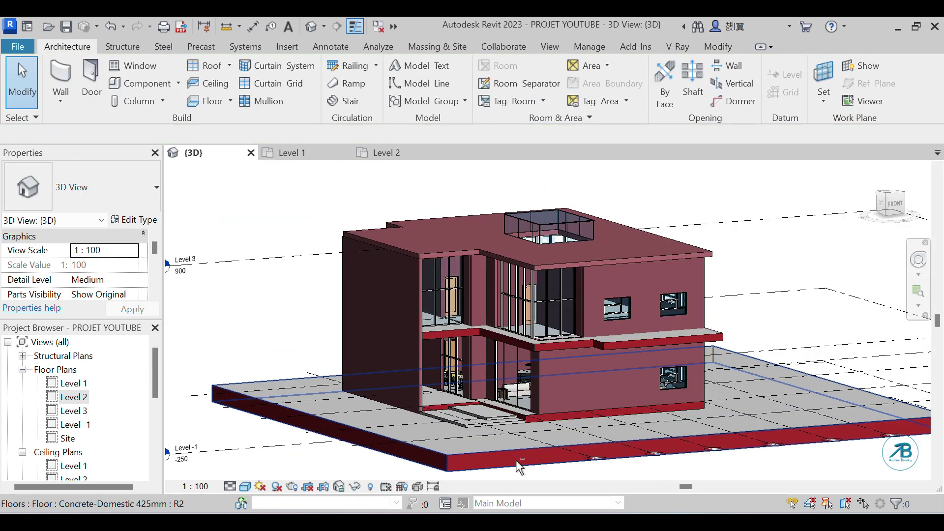
{"action": "middle_click_drag", "start_coordinate": [521, 467], "coordinate": [533, 427], "text": "shift"}
{"action": "scroll", "coordinate": [407, 186], "scroll_direction": "up", "scroll_amount": 3}
{"action": "middle_click_drag", "start_coordinate": [408, 186], "coordinate": [482, 276], "text": "shift"}
{"action": "scroll", "coordinate": [485, 286], "scroll_direction": "up", "scroll_amount": 2}
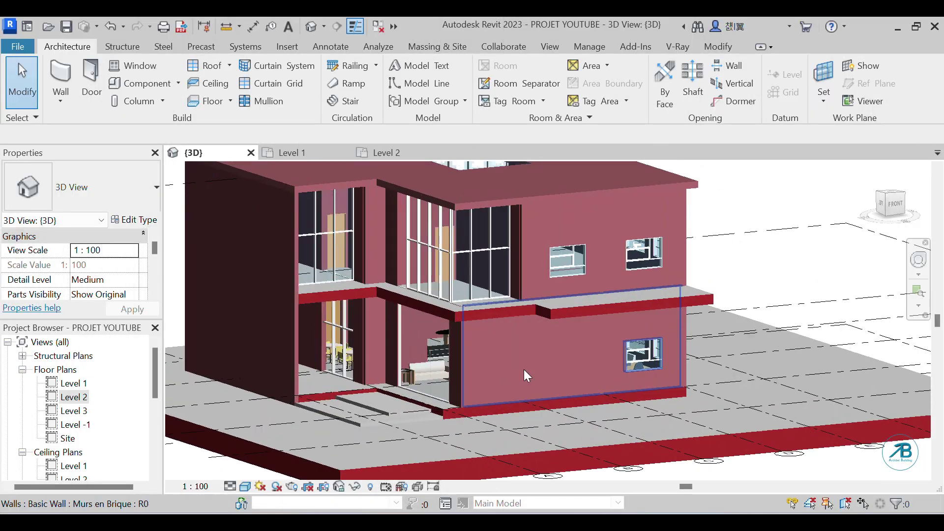
{"action": "scroll", "coordinate": [560, 438], "scroll_direction": "up", "scroll_amount": 3}
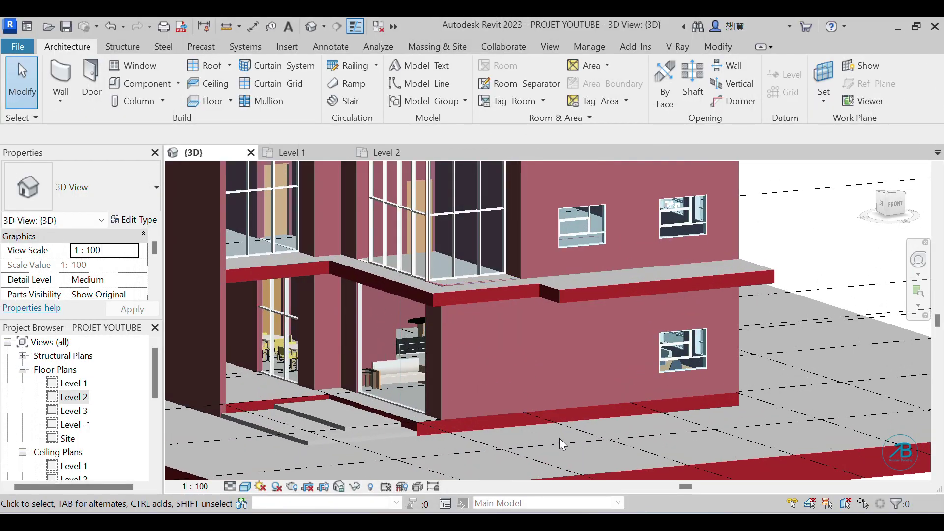
{"action": "scroll", "coordinate": [559, 438], "scroll_direction": "down", "scroll_amount": 5}
{"action": "middle_click_drag", "start_coordinate": [522, 446], "coordinate": [392, 409], "text": "shift"}
{"action": "scroll", "coordinate": [398, 443], "scroll_direction": "up", "scroll_amount": 5}
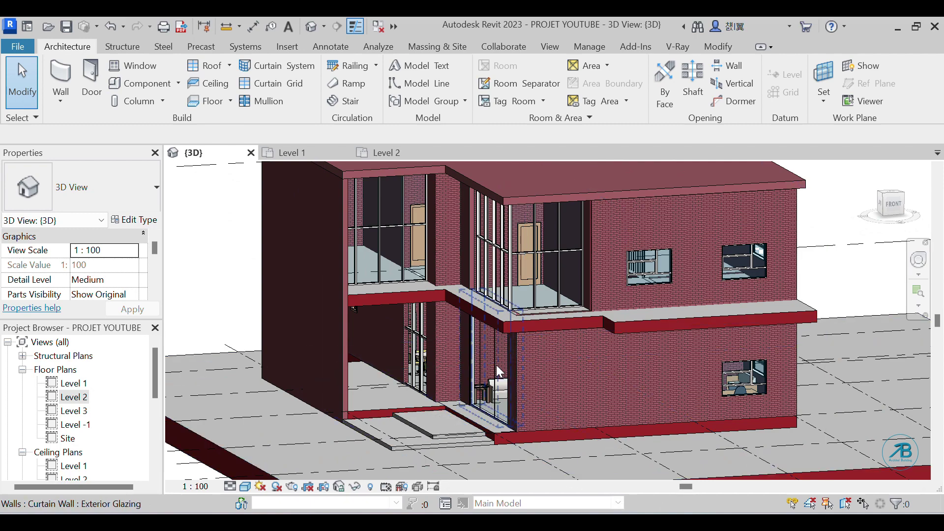
{"action": "scroll", "coordinate": [496, 365], "scroll_direction": "down", "scroll_amount": 4}
{"action": "middle_click_drag", "start_coordinate": [632, 340], "coordinate": [514, 355], "text": "shift"}
{"action": "scroll", "coordinate": [514, 349], "scroll_direction": "up", "scroll_amount": 3}
{"action": "scroll", "coordinate": [571, 327], "scroll_direction": "up", "scroll_amount": 2}
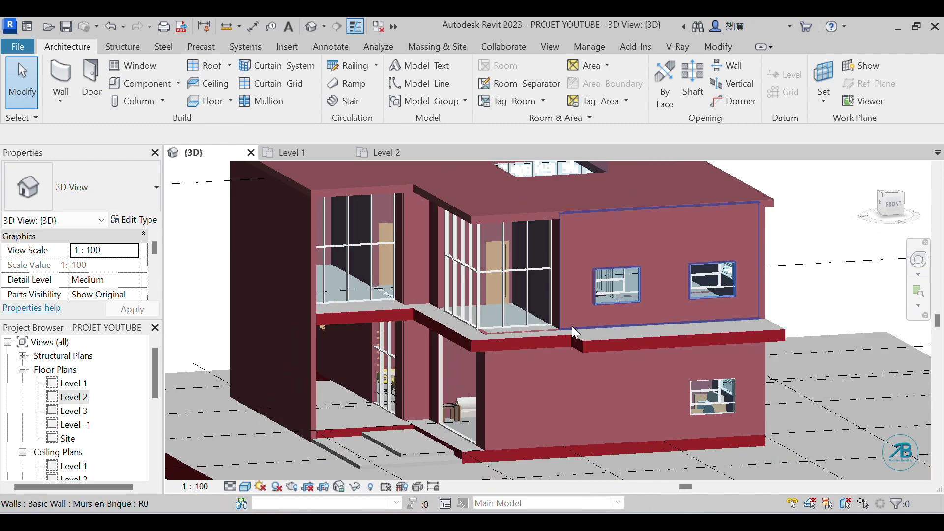
{"action": "scroll", "coordinate": [572, 326], "scroll_direction": "up", "scroll_amount": 2}
{"action": "scroll", "coordinate": [323, 310], "scroll_direction": "up", "scroll_amount": 2}
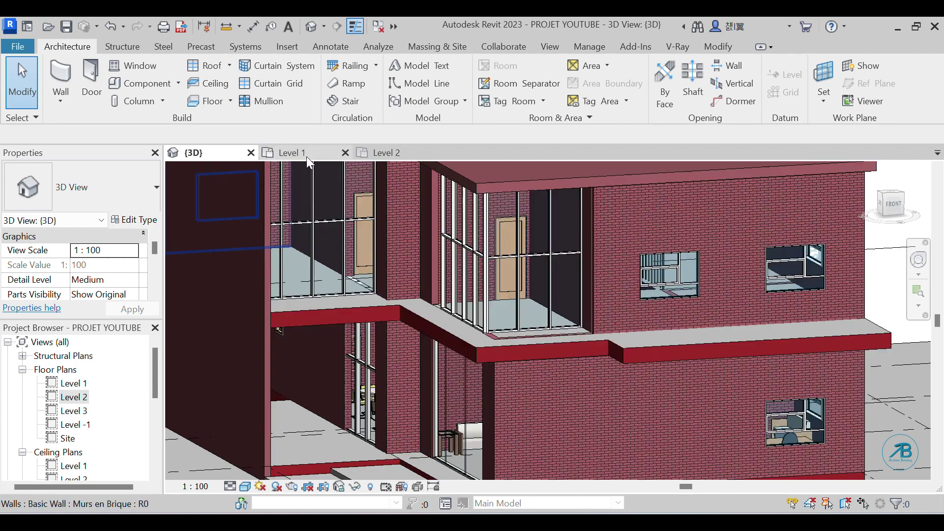
Edit the Level 2 floor's boundary in the Level 2 plan, moving the front recess's vertical edge to about 360 from the floor's left edge.
{"action": "left_click", "coordinate": [370, 314]}
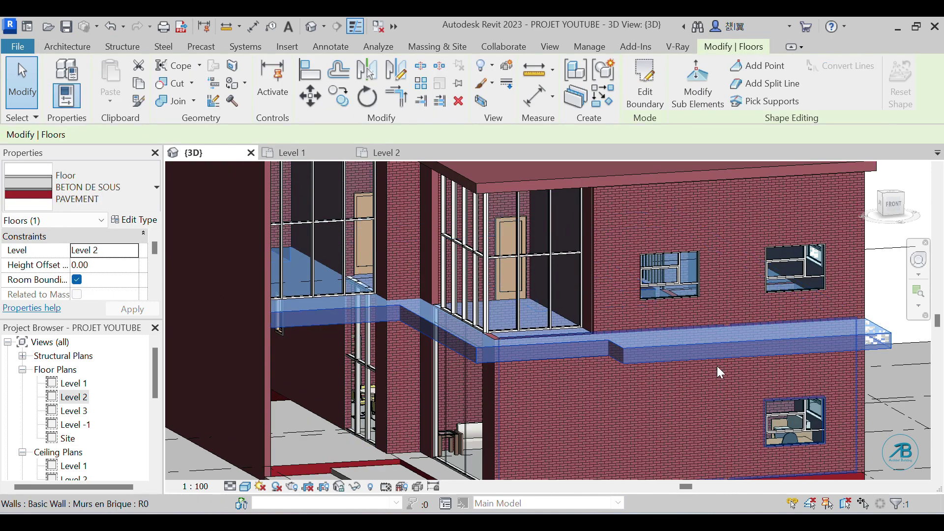
{"action": "left_click", "coordinate": [311, 152]}
{"action": "left_click", "coordinate": [388, 155]}
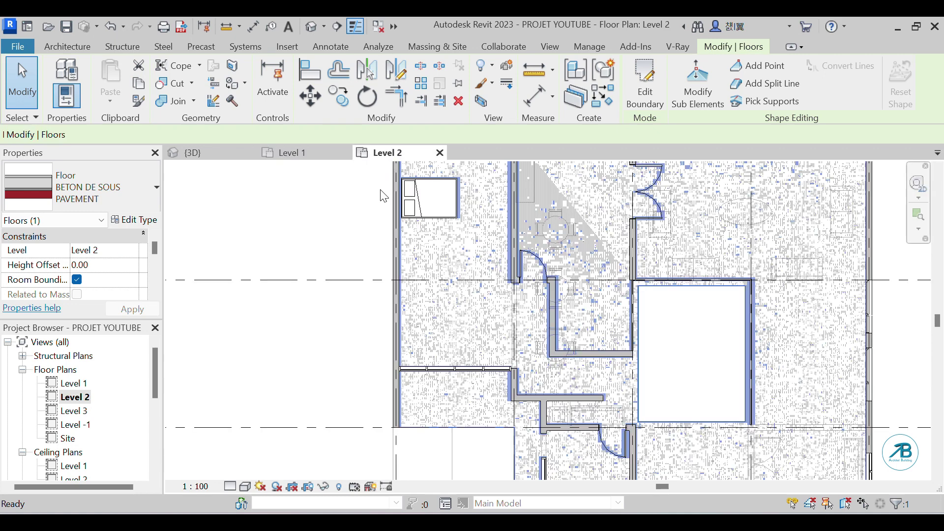
{"action": "left_click", "coordinate": [638, 89]}
{"action": "scroll", "coordinate": [452, 361], "scroll_direction": "up", "scroll_amount": 4}
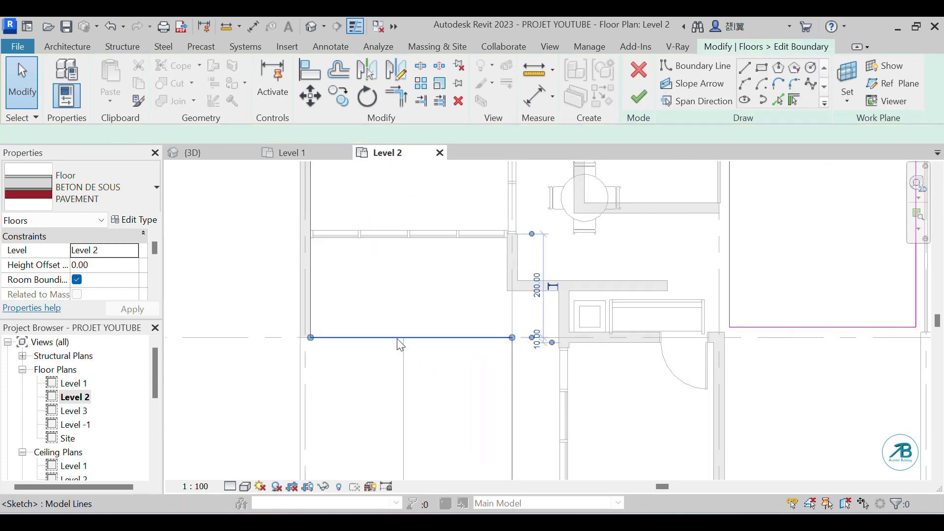
{"action": "left_click", "coordinate": [399, 340]}
{"action": "left_click", "coordinate": [512, 381]}
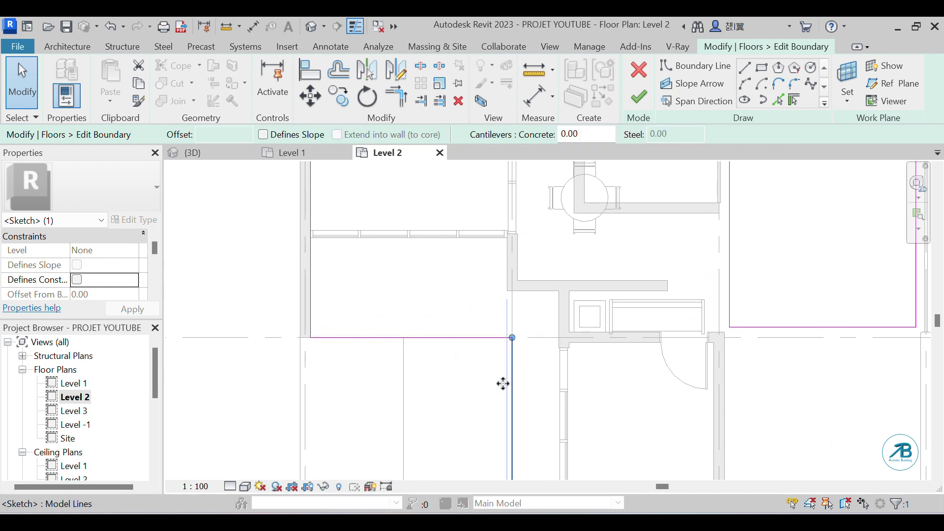
{"action": "left_click_drag", "start_coordinate": [495, 383], "coordinate": [497, 382]}
{"action": "scroll", "coordinate": [497, 382], "scroll_direction": "down", "scroll_amount": 4}
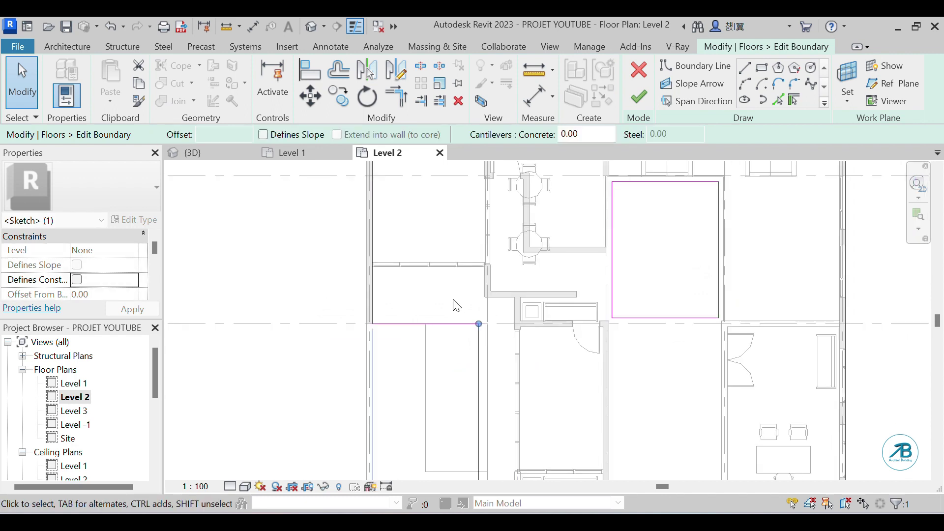
Check the floor's front boundary corners and finish the boundary edit without attaching the walls to the floor's underside.
{"action": "scroll", "coordinate": [502, 418], "scroll_direction": "up", "scroll_amount": 4}
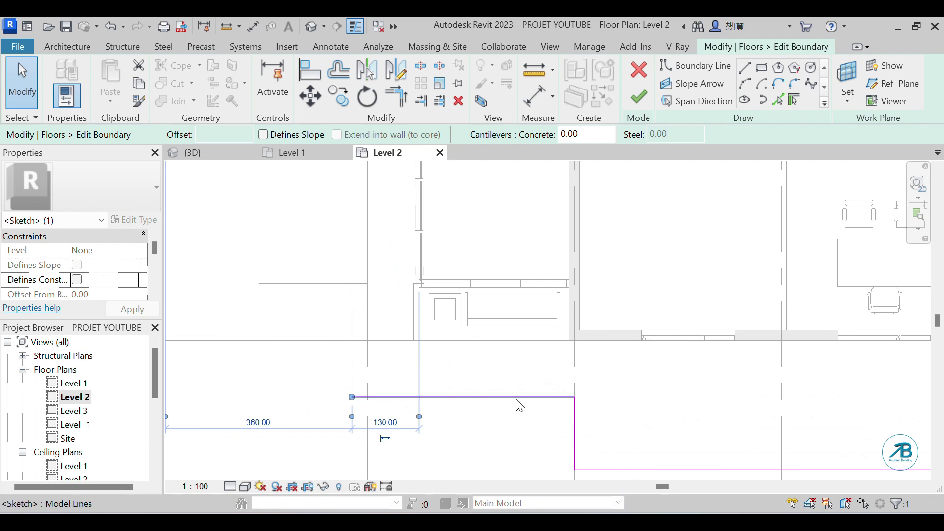
{"action": "scroll", "coordinate": [518, 396], "scroll_direction": "down", "scroll_amount": 2}
{"action": "scroll", "coordinate": [519, 395], "scroll_direction": "down", "scroll_amount": 2}
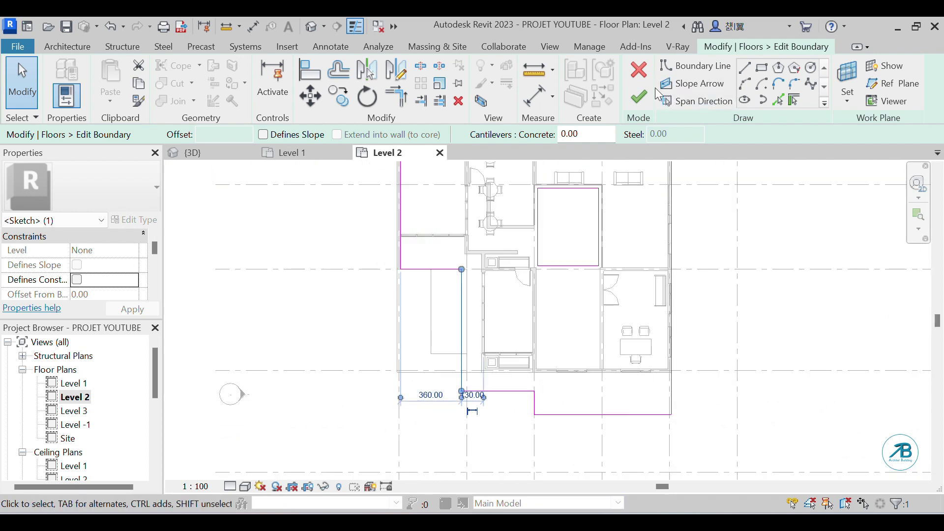
{"action": "left_click", "coordinate": [640, 97]}
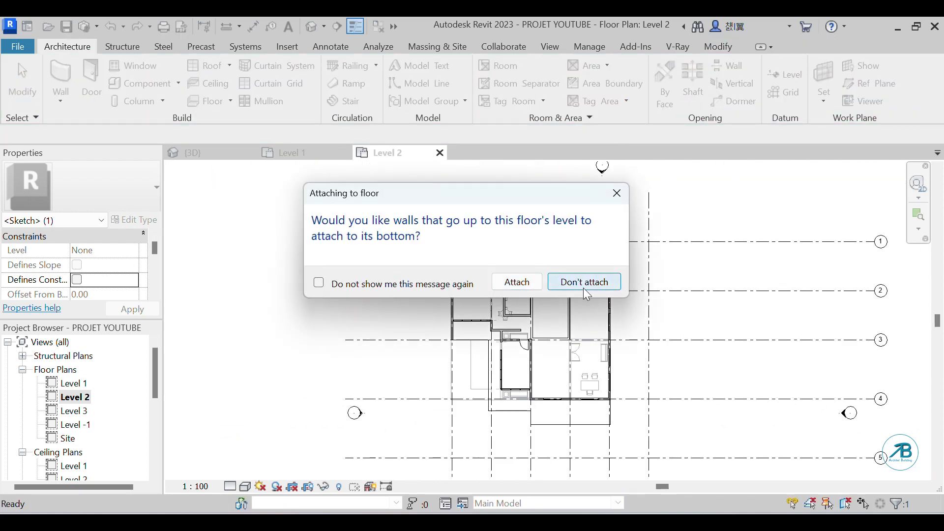
{"action": "left_click", "coordinate": [583, 282]}
{"action": "scroll", "coordinate": [528, 439], "scroll_direction": "up", "scroll_amount": 2}
{"action": "left_click", "coordinate": [786, 232]}
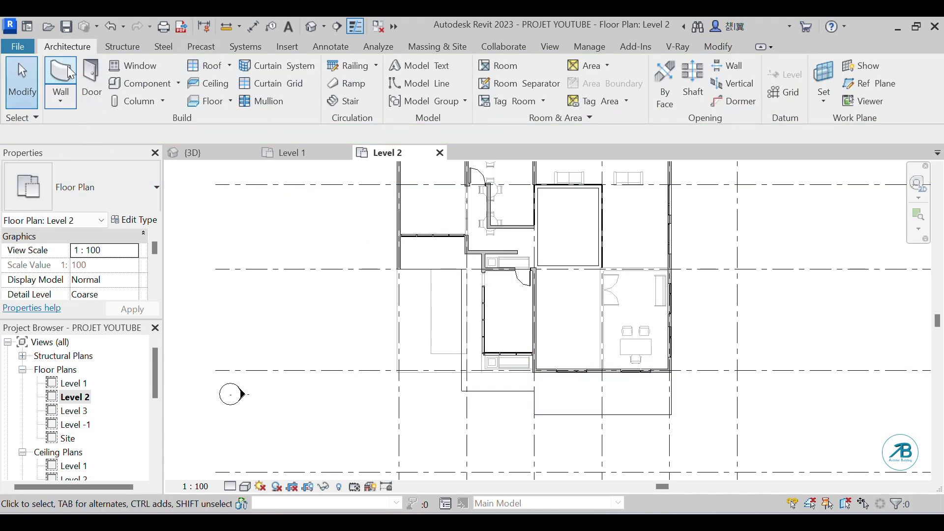
Start a sketched-path railing of type 1100mm on Level 2 with a line offset of 20.
{"action": "left_click", "coordinate": [377, 67]}
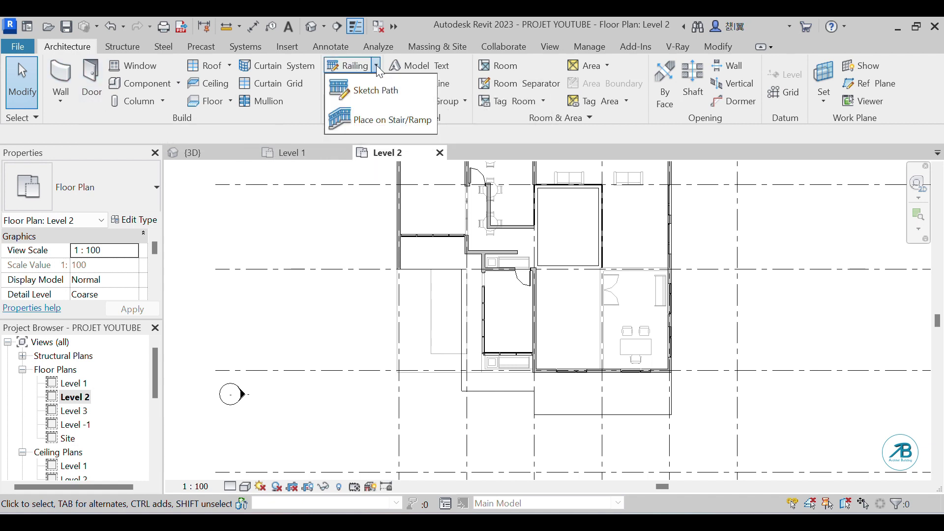
{"action": "left_click", "coordinate": [365, 91]}
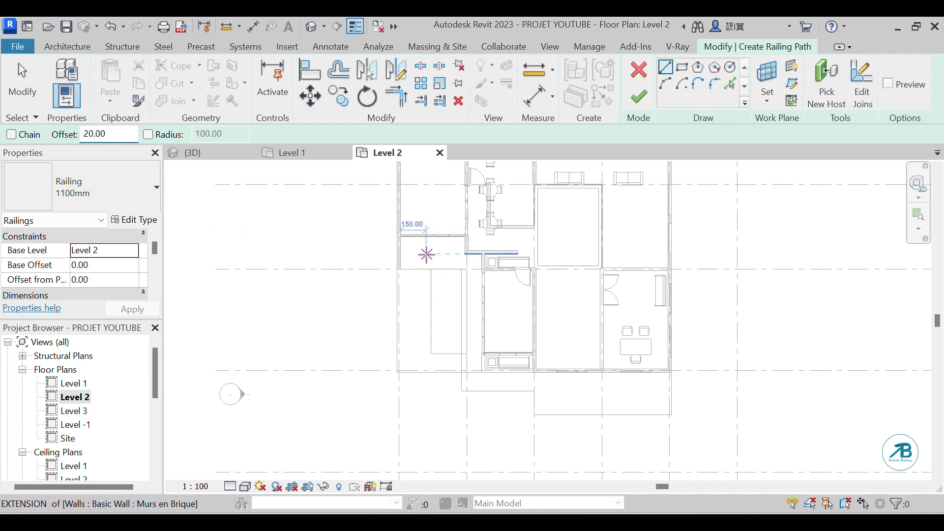
{"action": "scroll", "coordinate": [236, 290], "scroll_direction": "down", "scroll_amount": 3}
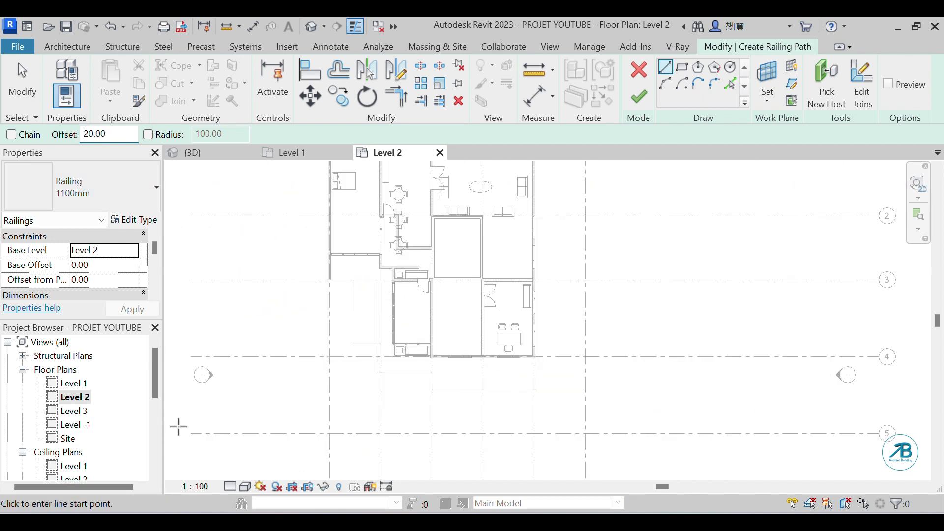
{"action": "scroll", "coordinate": [541, 398], "scroll_direction": "up", "scroll_amount": 6}
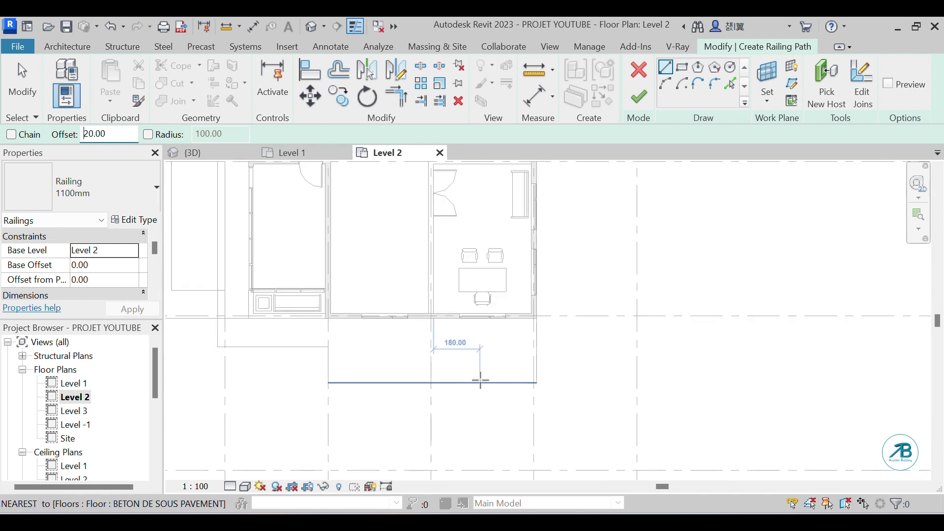
{"action": "middle_click_drag", "start_coordinate": [541, 360], "coordinate": [533, 407]}
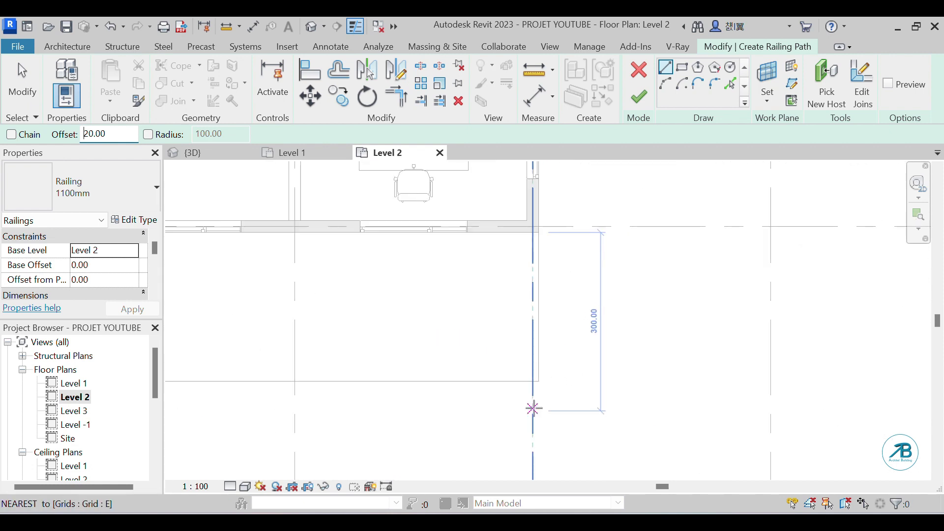
Sketch a separate railing line along the front slab's right edge, flipping its offset to the inside.
{"action": "left_click", "coordinate": [536, 238]}
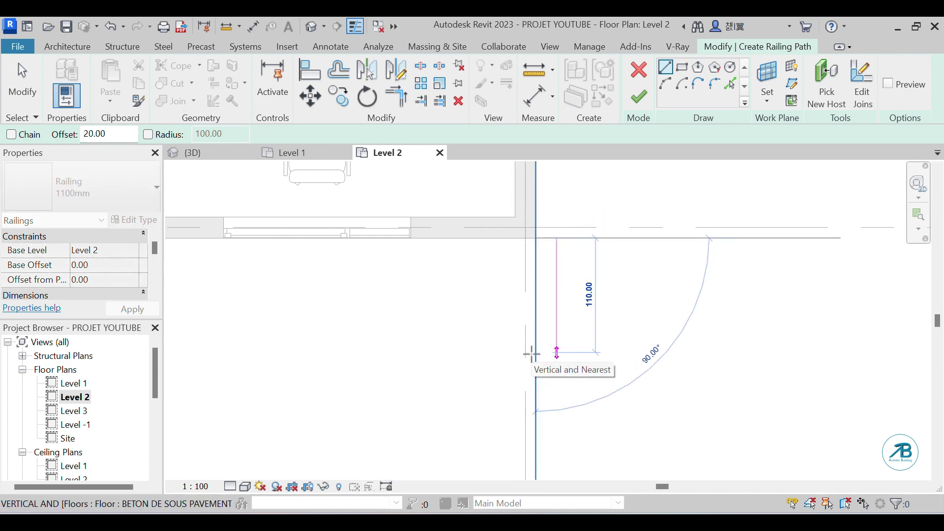
{"action": "key", "text": "space"}
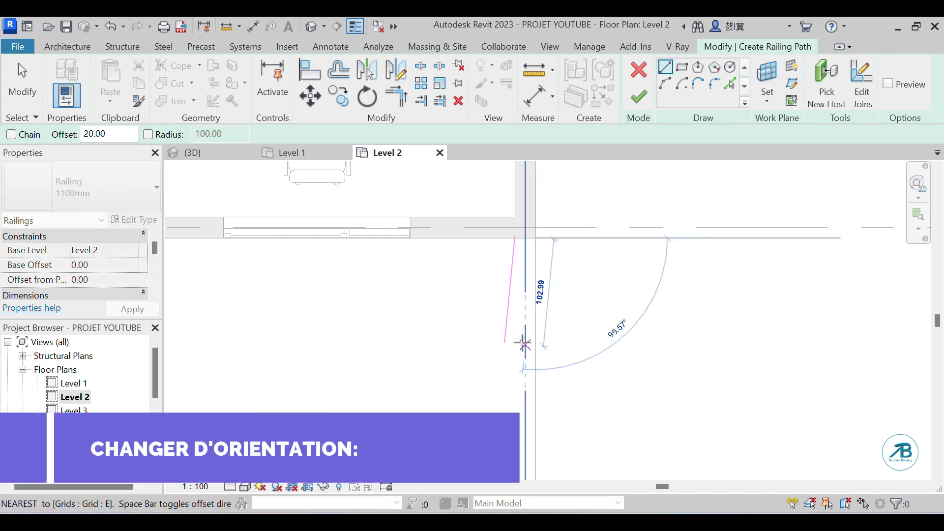
{"action": "scroll", "coordinate": [523, 337], "scroll_direction": "down", "scroll_amount": 1}
{"action": "scroll", "coordinate": [507, 386], "scroll_direction": "up", "scroll_amount": 2}
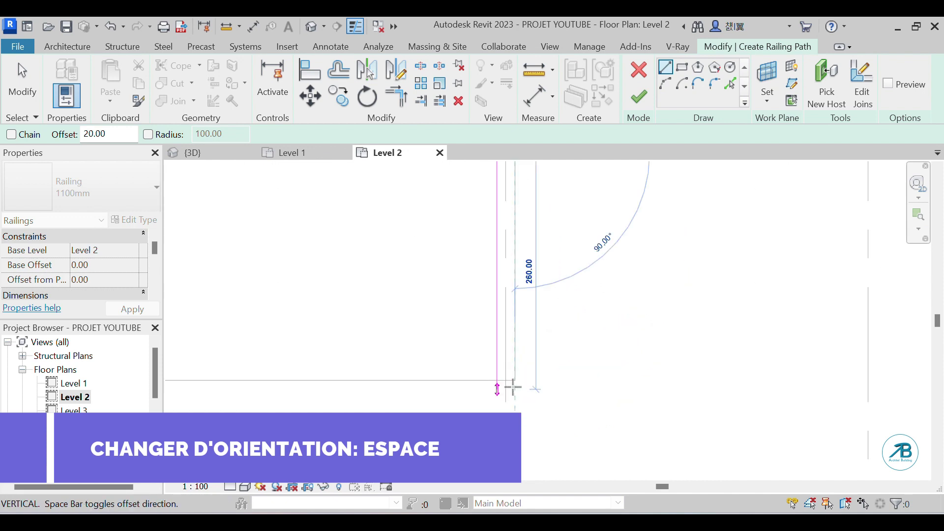
{"action": "left_click", "coordinate": [514, 381]}
{"action": "scroll", "coordinate": [512, 379], "scroll_direction": "down", "scroll_amount": 3}
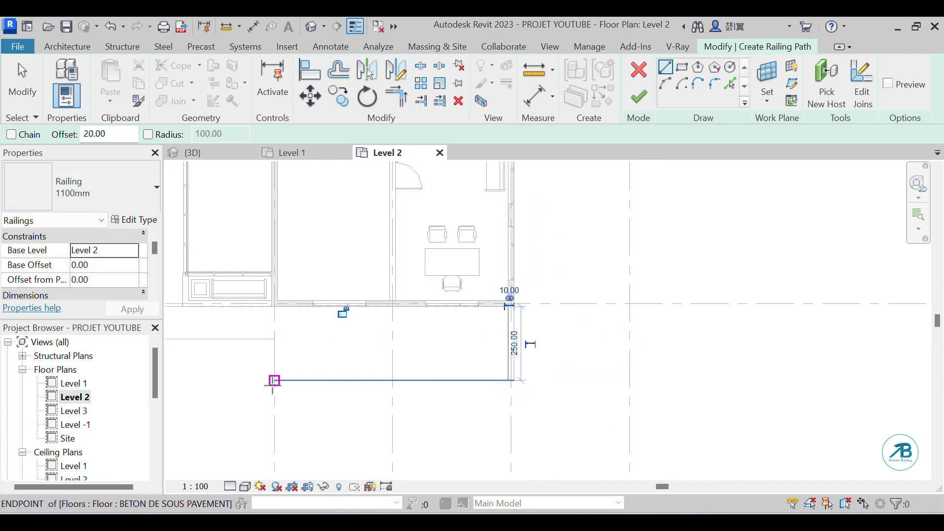
Sketch separate inward-offset railing lines along the slab's front edge and its short left return.
{"action": "scroll", "coordinate": [521, 388], "scroll_direction": "up", "scroll_amount": 3}
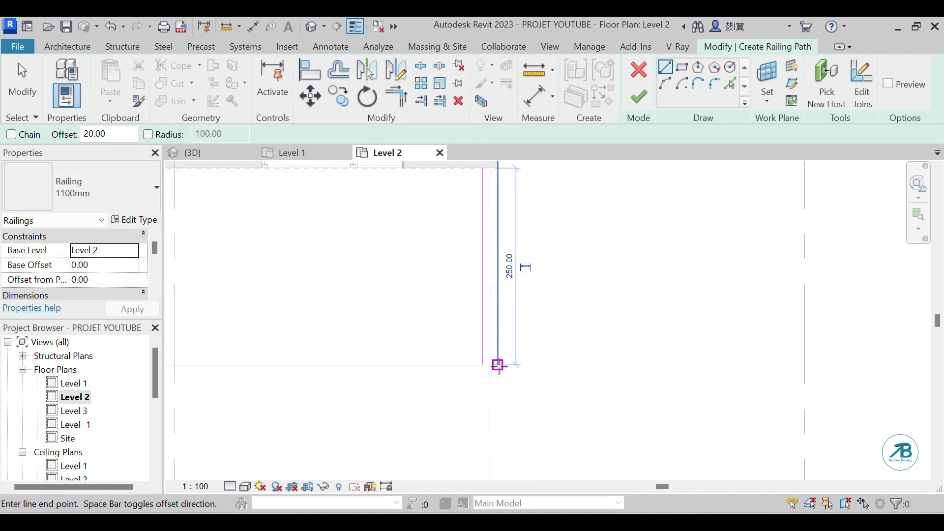
{"action": "scroll", "coordinate": [497, 364], "scroll_direction": "down", "scroll_amount": 1}
{"action": "scroll", "coordinate": [411, 369], "scroll_direction": "up", "scroll_amount": 2}
{"action": "scroll", "coordinate": [287, 371], "scroll_direction": "up", "scroll_amount": 2}
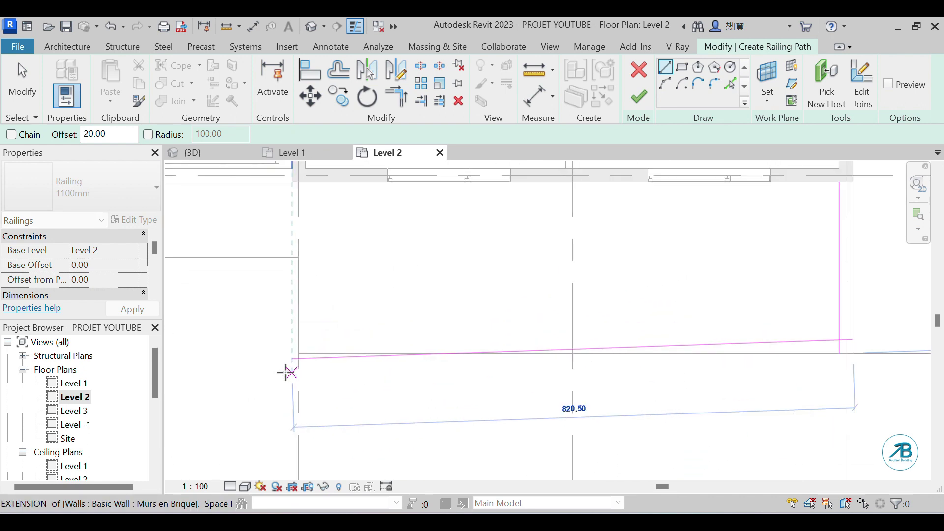
{"action": "left_click", "coordinate": [298, 352]}
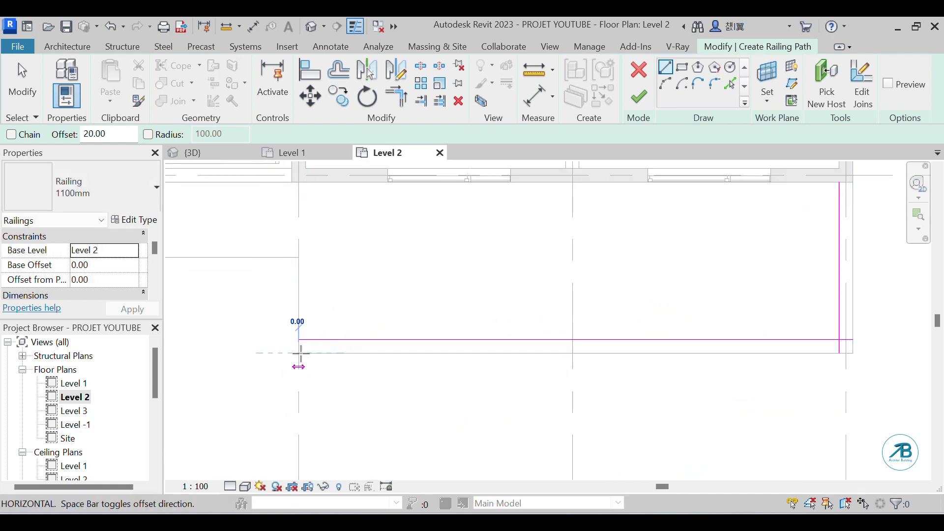
{"action": "scroll", "coordinate": [302, 256], "scroll_direction": "down", "scroll_amount": 2}
{"action": "left_click", "coordinate": [299, 256]}
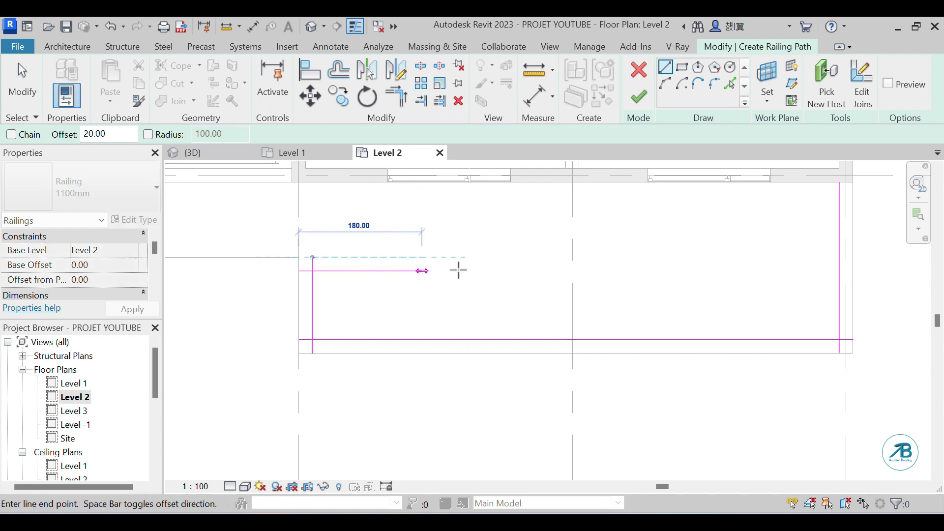
Enable chained drawing for the railing path and undo the separately sketched railing lines.
{"action": "scroll", "coordinate": [472, 273], "scroll_direction": "down", "scroll_amount": 1}
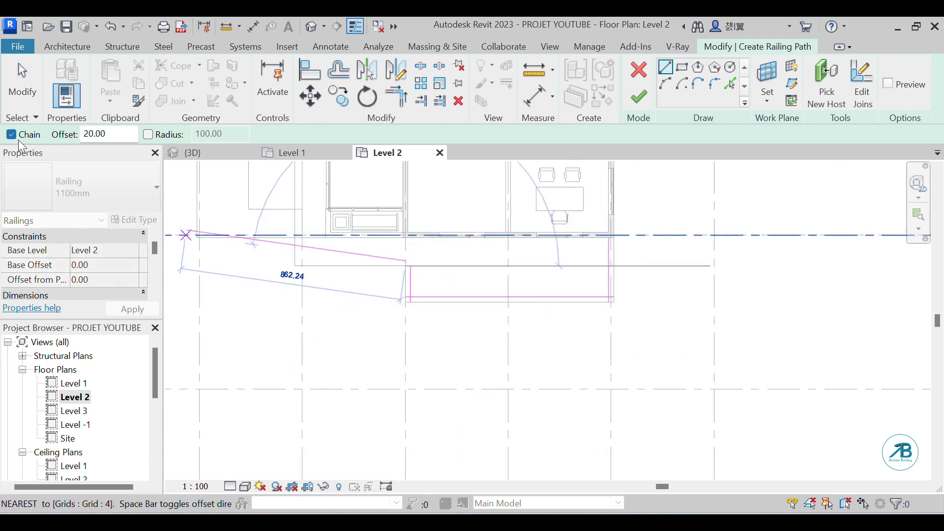
{"action": "scroll", "coordinate": [274, 184], "scroll_direction": "up", "scroll_amount": 2}
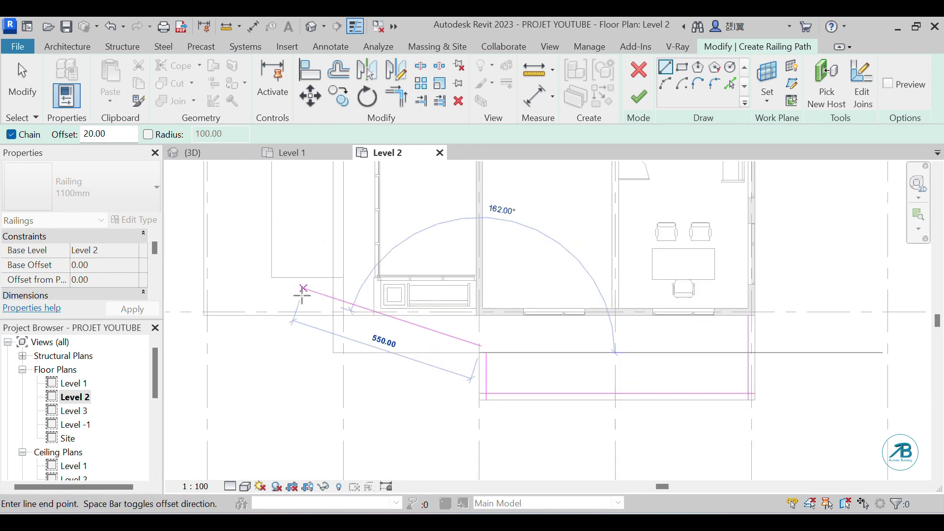
{"action": "scroll", "coordinate": [302, 296], "scroll_direction": "up", "scroll_amount": 3}
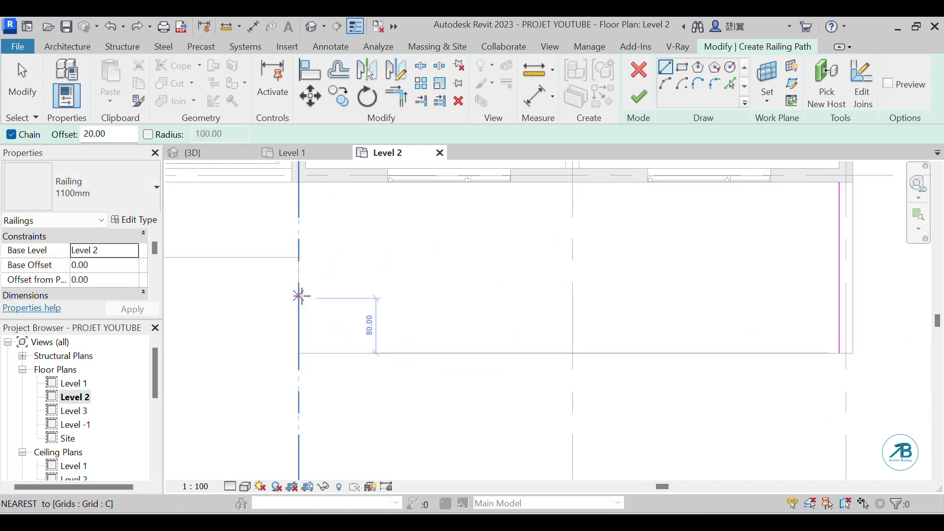
{"action": "key", "text": "Escape"}
{"action": "scroll", "coordinate": [318, 310], "scroll_direction": "down", "scroll_amount": 1}
{"action": "scroll", "coordinate": [305, 331], "scroll_direction": "down", "scroll_amount": 1}
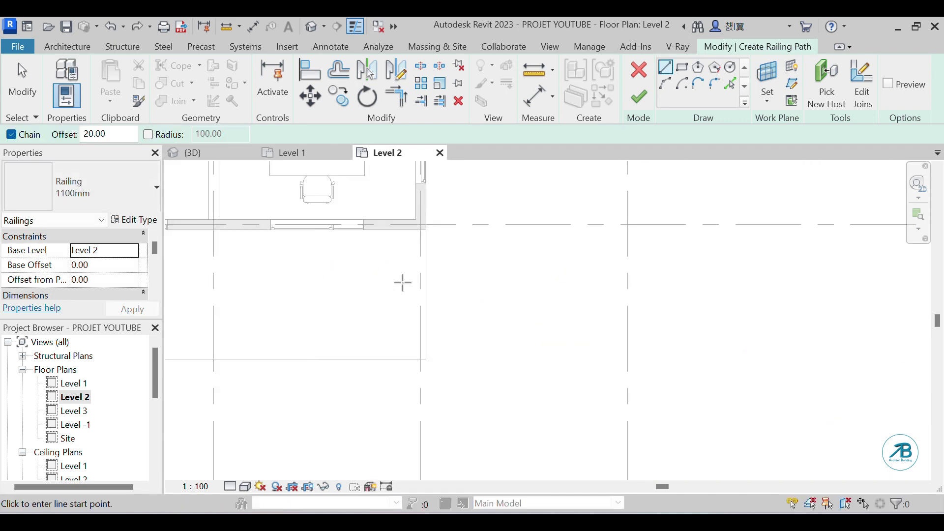
{"action": "scroll", "coordinate": [344, 232], "scroll_direction": "up", "scroll_amount": 2}
{"action": "scroll", "coordinate": [438, 251], "scroll_direction": "up", "scroll_amount": 2}
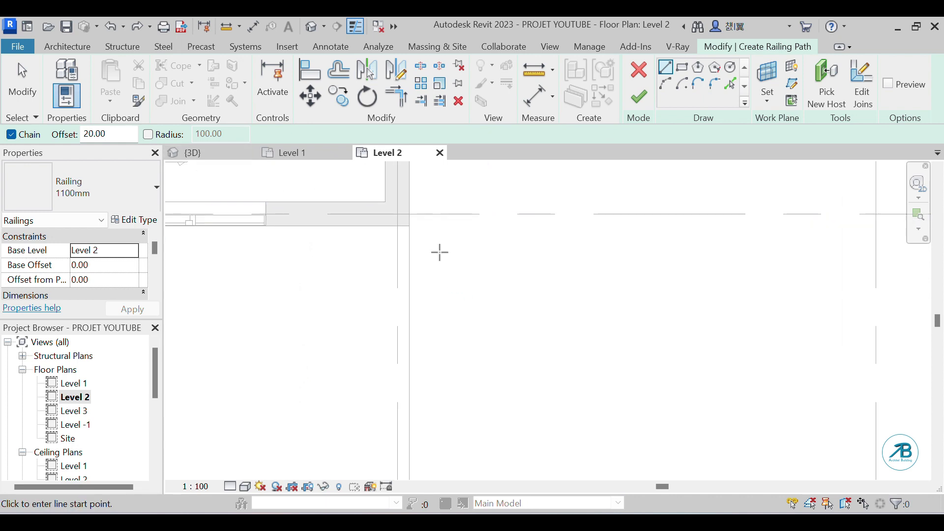
{"action": "left_click", "coordinate": [410, 226]}
{"action": "scroll", "coordinate": [409, 396], "scroll_direction": "down", "scroll_amount": 2}
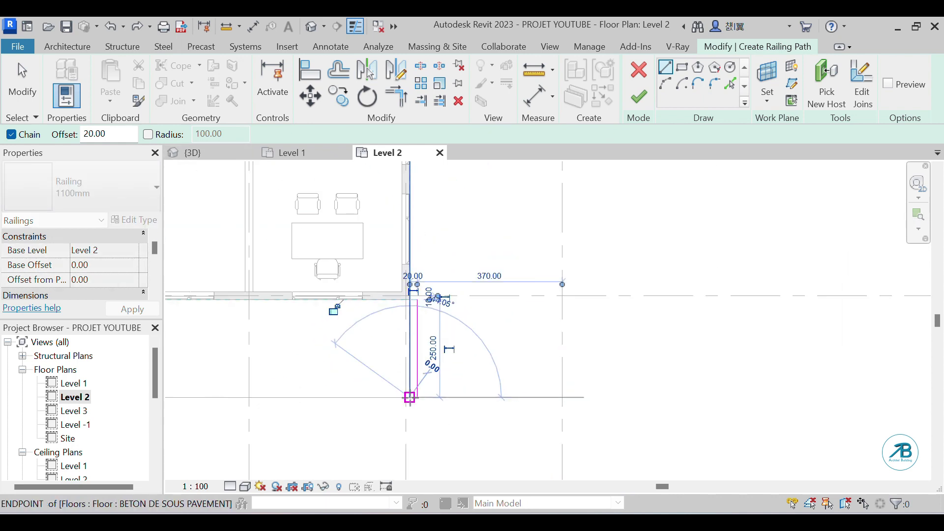
{"action": "left_click", "coordinate": [410, 396]}
{"action": "scroll", "coordinate": [418, 345], "scroll_direction": "up", "scroll_amount": 2}
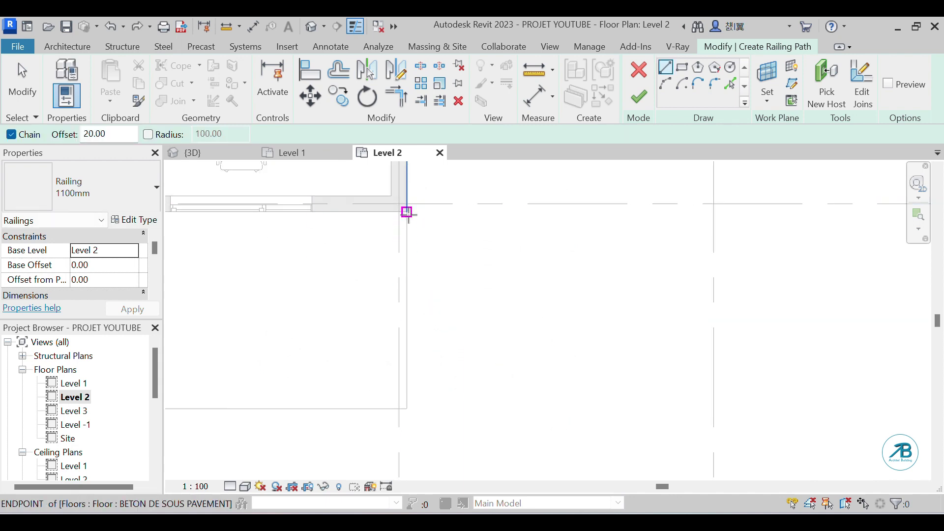
Sketch the chained railing path, offset 20 inward, along the front slab's right edge and its long front edge.
{"action": "left_click", "coordinate": [408, 212]}
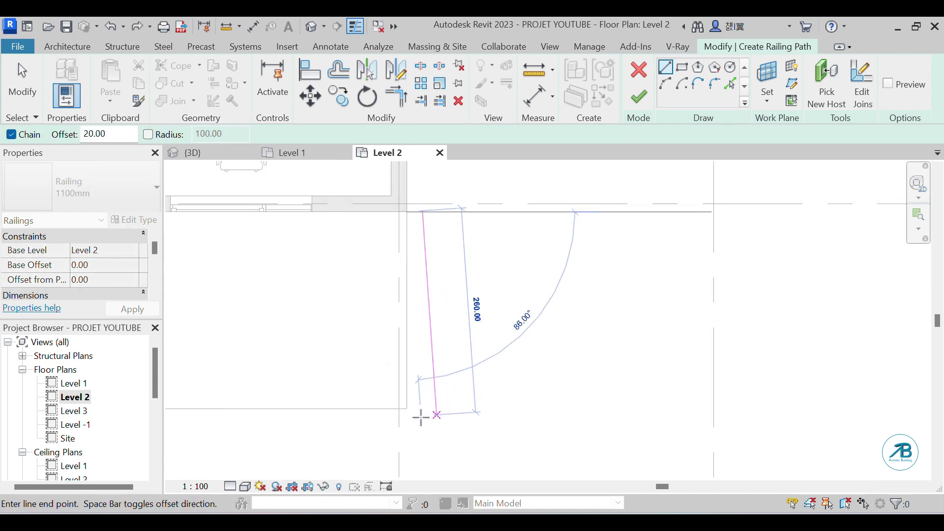
{"action": "left_click", "coordinate": [405, 409]}
{"action": "scroll", "coordinate": [406, 413], "scroll_direction": "down", "scroll_amount": 3}
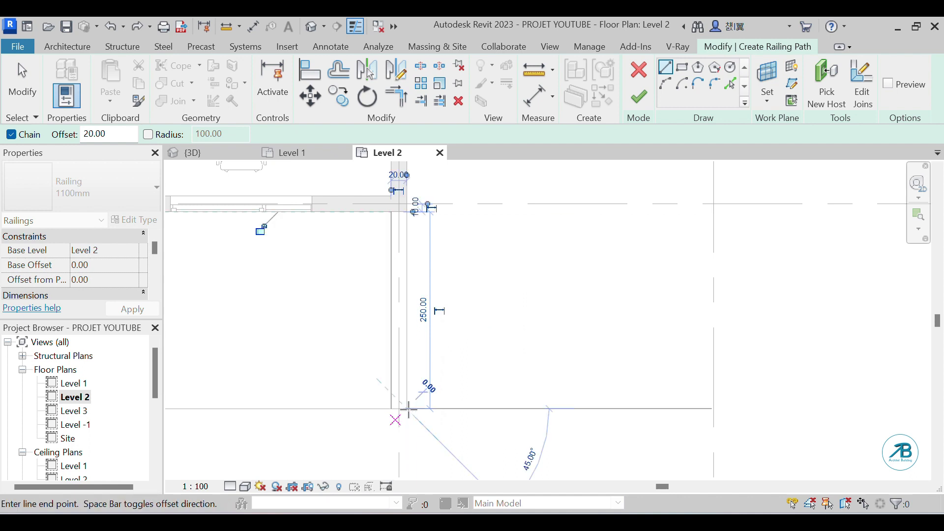
{"action": "scroll", "coordinate": [412, 418], "scroll_direction": "down", "scroll_amount": 2}
{"action": "scroll", "coordinate": [268, 396], "scroll_direction": "up", "scroll_amount": 2}
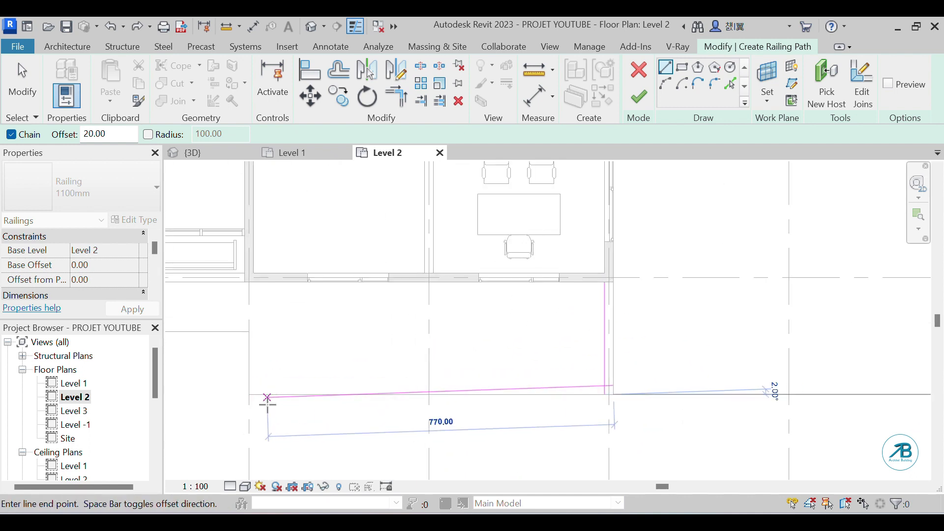
{"action": "left_click", "coordinate": [251, 395]}
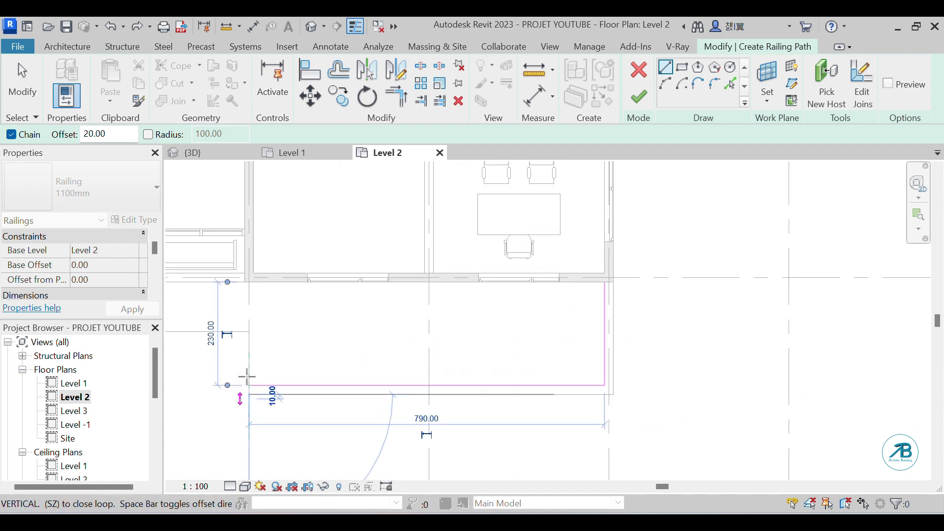
Continue the chained railing path around the front slab's short left return and 430 along the recessed front edge to the left corner.
{"action": "left_click", "coordinate": [251, 332]}
{"action": "scroll", "coordinate": [315, 339], "scroll_direction": "down", "scroll_amount": 3}
{"action": "scroll", "coordinate": [187, 339], "scroll_direction": "up", "scroll_amount": 2}
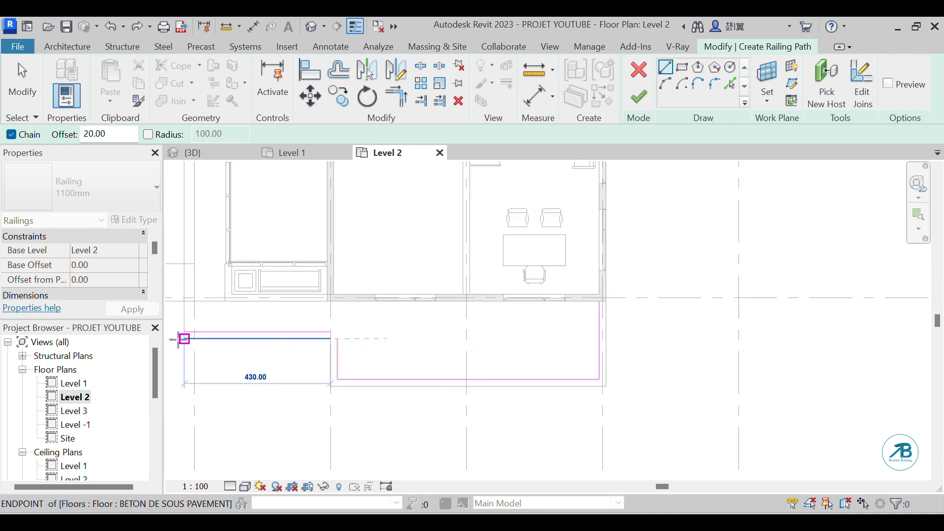
{"action": "left_click", "coordinate": [185, 339]}
{"action": "scroll", "coordinate": [443, 358], "scroll_direction": "down", "scroll_amount": 4}
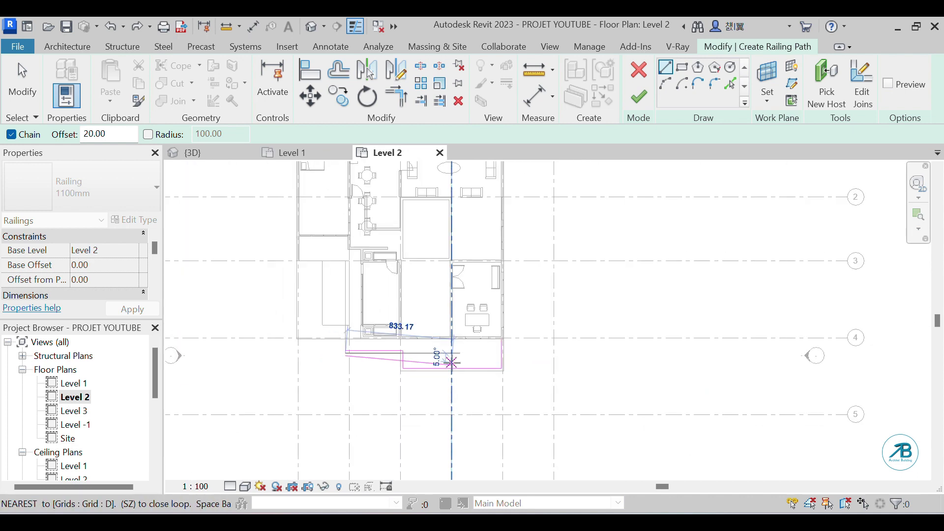
Extend the railing path 720 along the slab's left edge to the corner at grid 3.
{"action": "scroll", "coordinate": [324, 260], "scroll_direction": "up", "scroll_amount": 3}
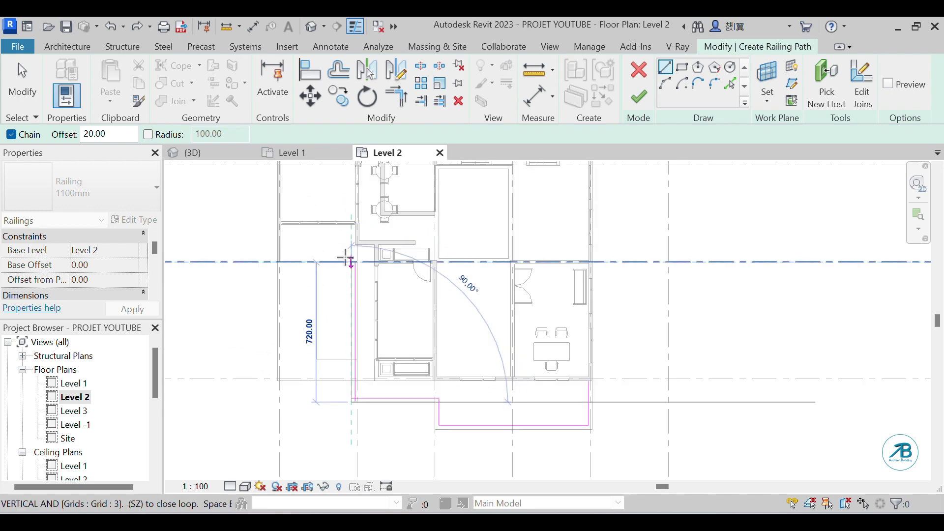
{"action": "scroll", "coordinate": [350, 257], "scroll_direction": "up", "scroll_amount": 2}
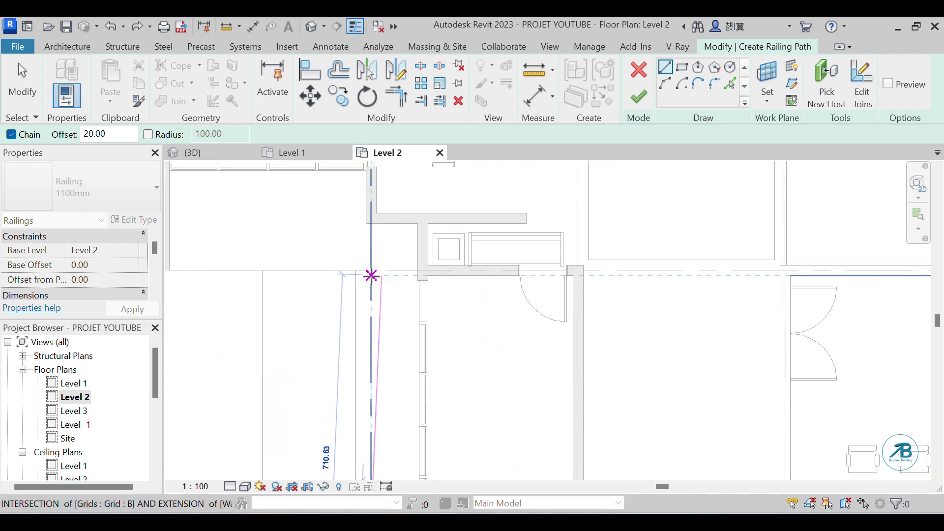
{"action": "scroll", "coordinate": [357, 271], "scroll_direction": "down", "scroll_amount": 3}
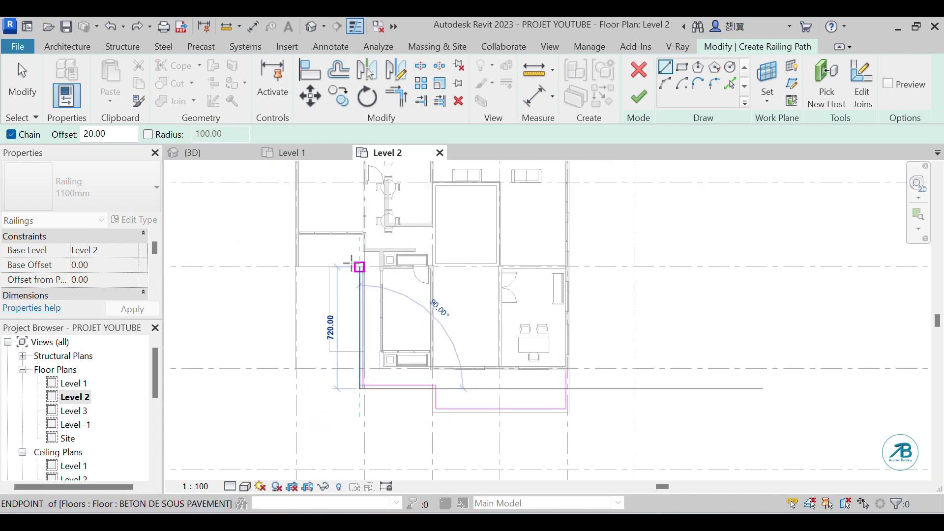
{"action": "scroll", "coordinate": [362, 251], "scroll_direction": "up", "scroll_amount": 2}
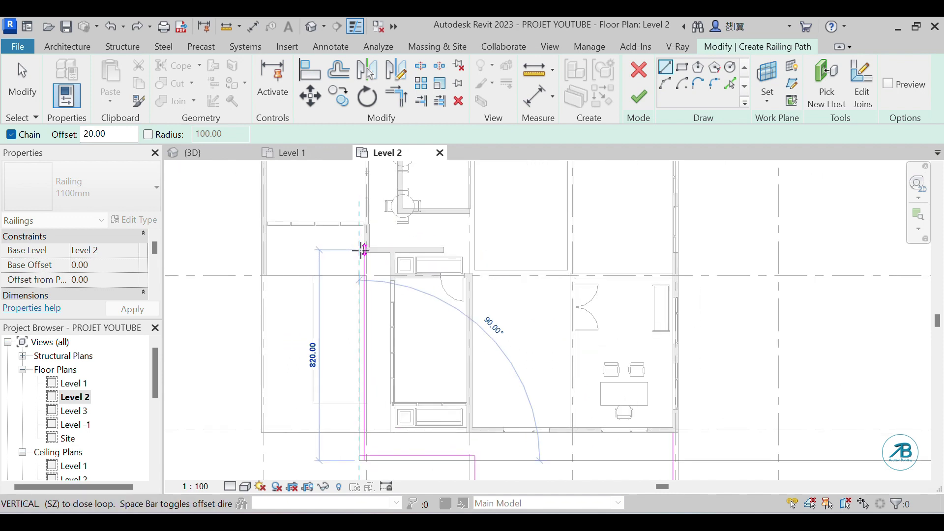
{"action": "left_click", "coordinate": [359, 276]}
Run the railing path along the slab edge on grid 3 to the outer left wall and finish the railing.
{"action": "scroll", "coordinate": [260, 274], "scroll_direction": "up", "scroll_amount": 2}
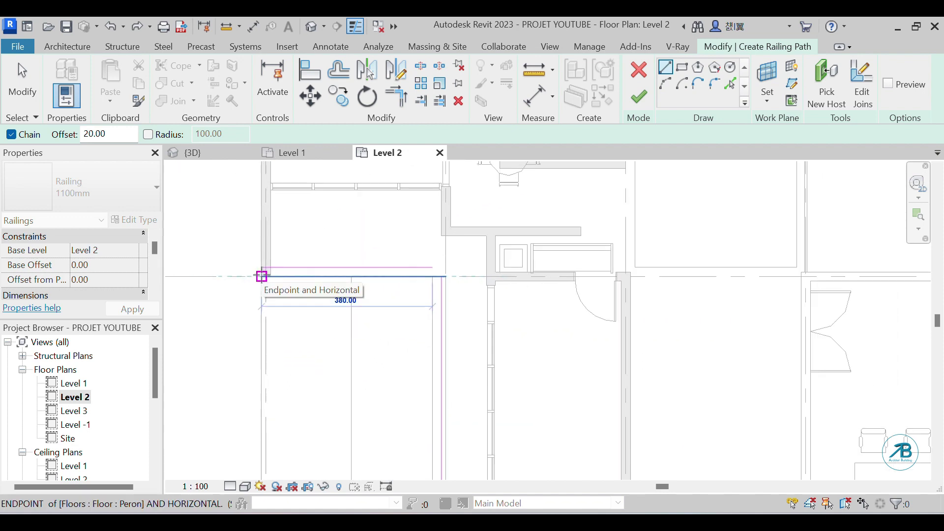
{"action": "left_click", "coordinate": [270, 277]}
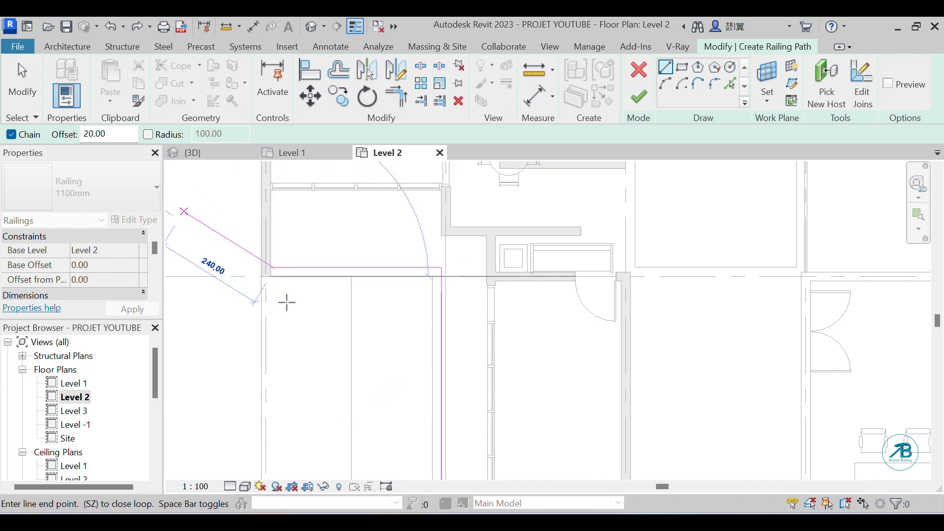
{"action": "left_click", "coordinate": [648, 95]}
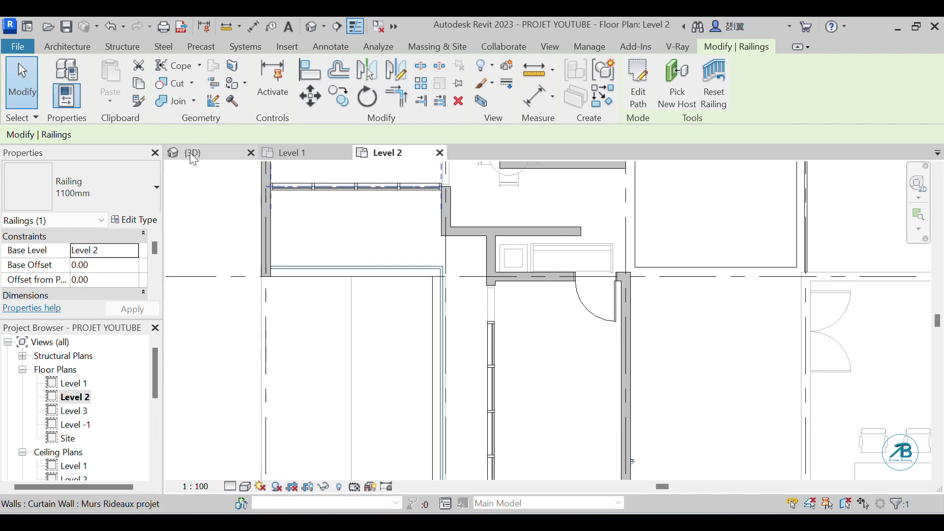
Examine the new Level 2 railing in the 3D view from the front and from both sides.
{"action": "left_click", "coordinate": [189, 152]}
{"action": "scroll", "coordinate": [365, 415], "scroll_direction": "down", "scroll_amount": 4}
{"action": "key", "text": "Escape"}
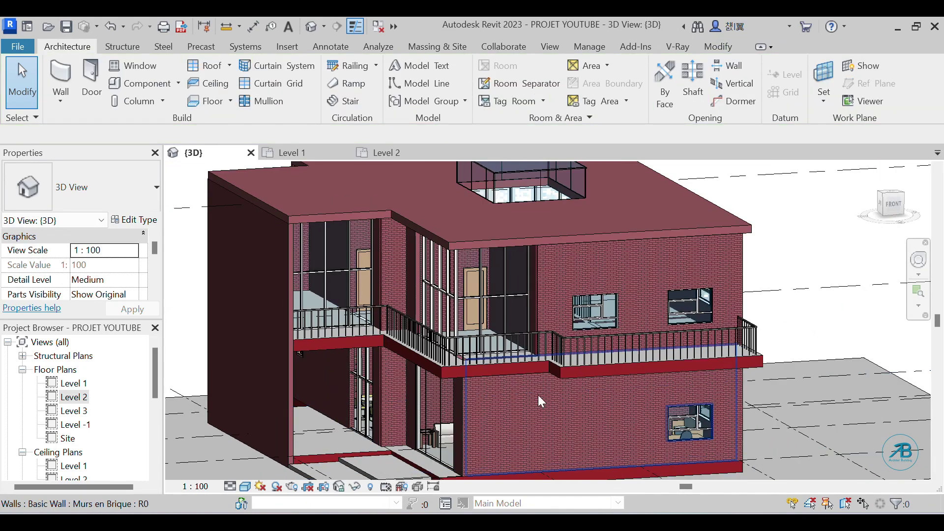
{"action": "scroll", "coordinate": [586, 387], "scroll_direction": "down", "scroll_amount": 2}
{"action": "scroll", "coordinate": [630, 341], "scroll_direction": "up", "scroll_amount": 3}
{"action": "scroll", "coordinate": [363, 382], "scroll_direction": "down", "scroll_amount": 2}
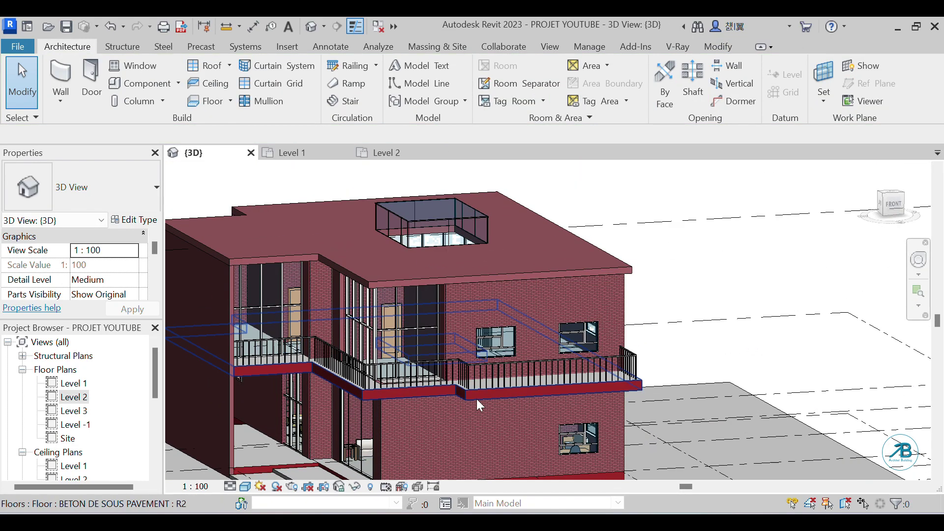
{"action": "scroll", "coordinate": [477, 400], "scroll_direction": "down", "scroll_amount": 2}
{"action": "mouse_move", "coordinate": [403, 445]}
{"action": "middle_mouse_down", "text": "shift"}
{"action": "mouse_move", "coordinate": [369, 415]}
{"action": "mouse_move", "coordinate": [466, 468]}
{"action": "mouse_move", "coordinate": [403, 500]}
{"action": "mouse_move", "coordinate": [406, 461]}
{"action": "middle_mouse_up", "text": "shift"}
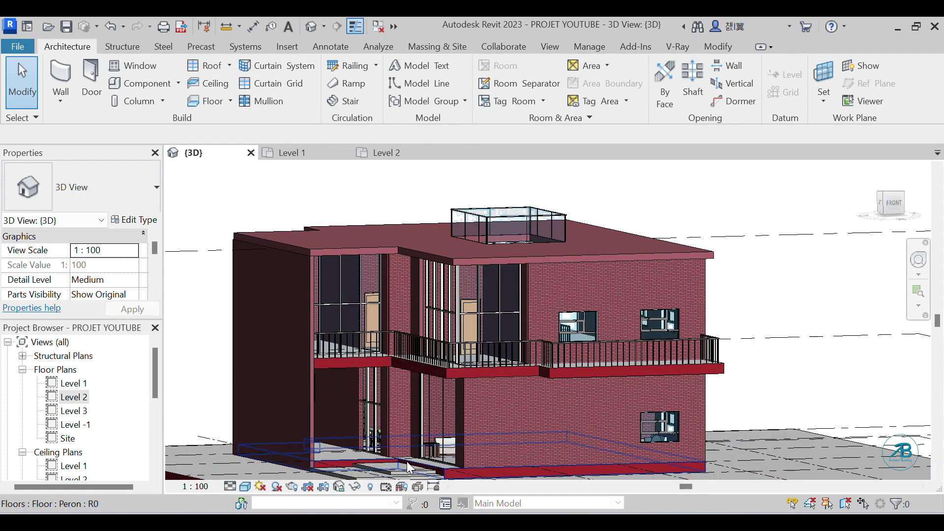
{"action": "middle_click_drag", "start_coordinate": [323, 405], "coordinate": [550, 376], "text": "shift"}
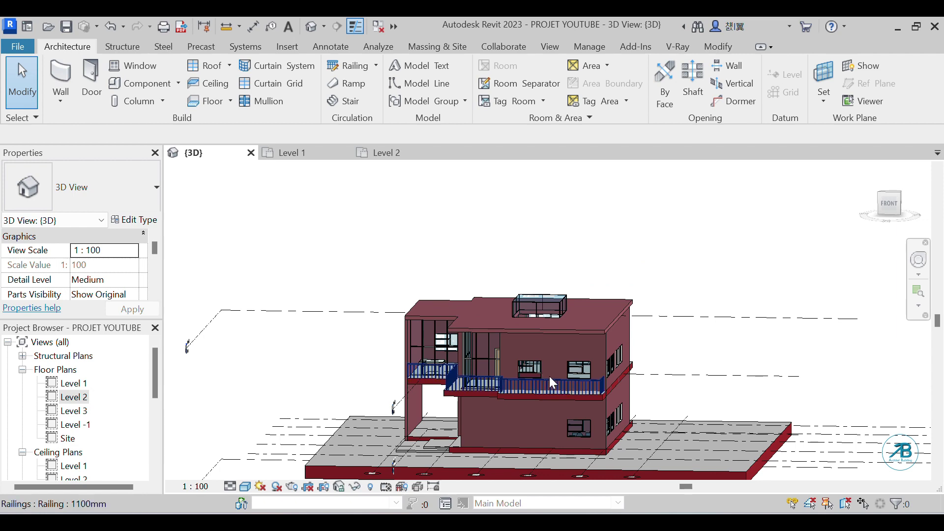
{"action": "middle_click_drag", "start_coordinate": [549, 376], "coordinate": [331, 243], "text": "shift"}
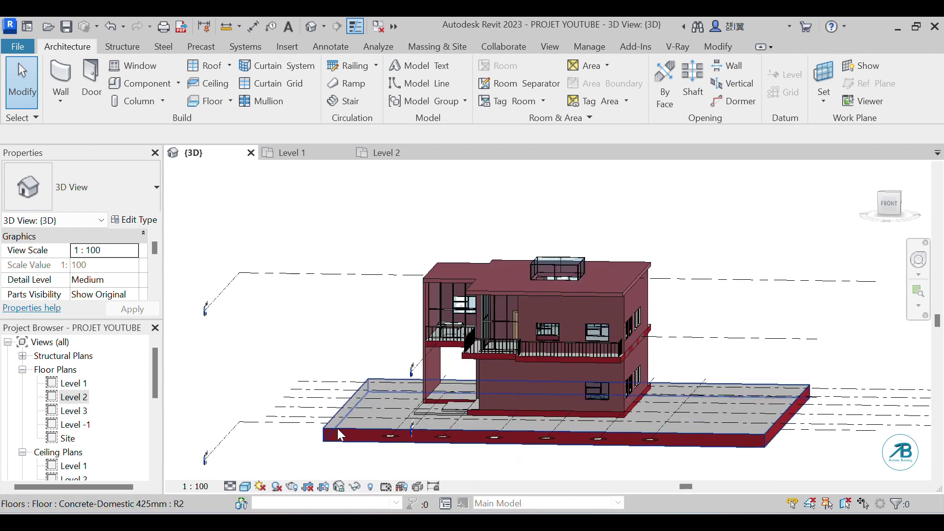
Edit the Concrete-Domestic 425mm ground slab's boundary on Level 1, moving its left and right edges outward.
{"action": "left_click", "coordinate": [337, 431]}
{"action": "left_click", "coordinate": [294, 151]}
{"action": "scroll", "coordinate": [492, 320], "scroll_direction": "down", "scroll_amount": 5}
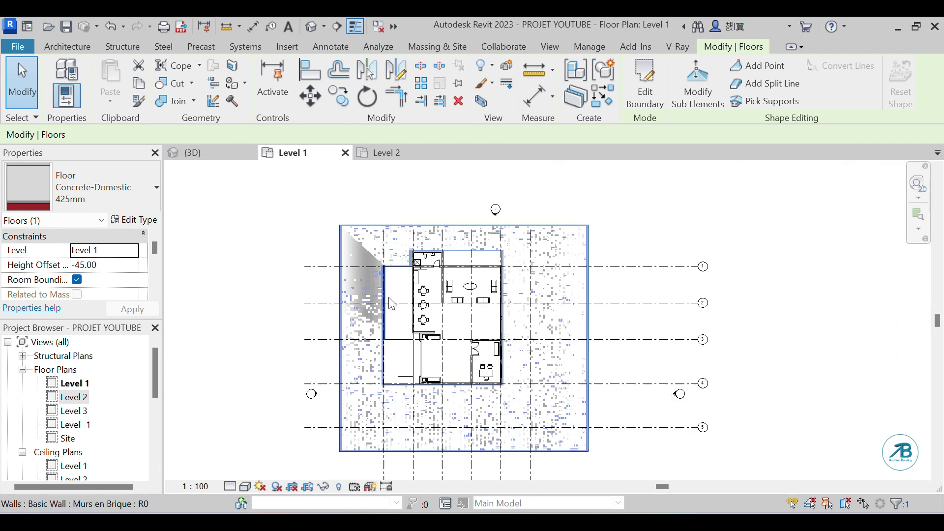
{"action": "left_click", "coordinate": [630, 95]}
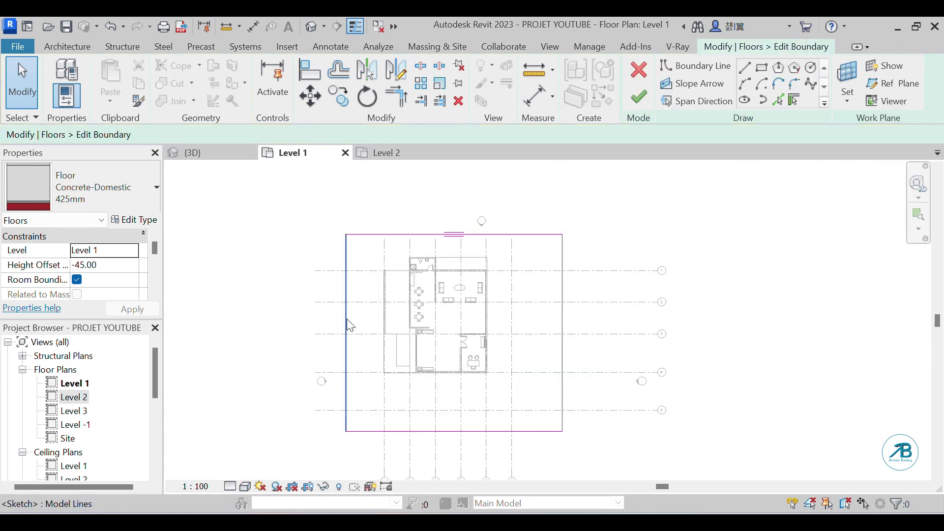
{"action": "left_click", "coordinate": [348, 317]}
{"action": "left_click_drag", "start_coordinate": [347, 317], "coordinate": [282, 317]}
{"action": "left_click", "coordinate": [563, 314]}
{"action": "left_click_drag", "start_coordinate": [563, 315], "coordinate": [621, 315]}
Move the ground slab's front boundary edge out to 1200 from the building's front and finish the boundary edit.
{"action": "left_click", "coordinate": [473, 432]}
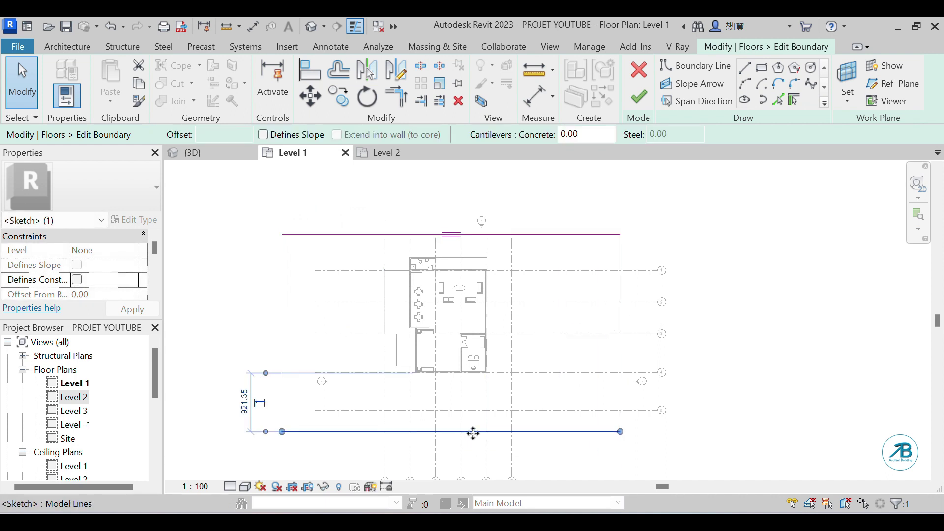
{"action": "left_click_drag", "start_coordinate": [476, 447], "coordinate": [475, 449]}
{"action": "left_click", "coordinate": [283, 333]}
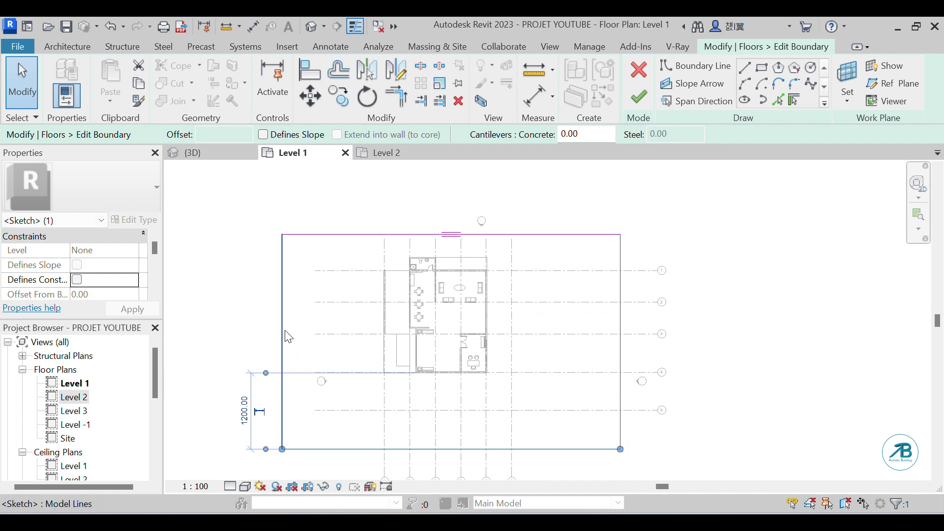
{"action": "left_click_drag", "start_coordinate": [280, 328], "coordinate": [301, 335]}
{"action": "left_click", "coordinate": [576, 235]}
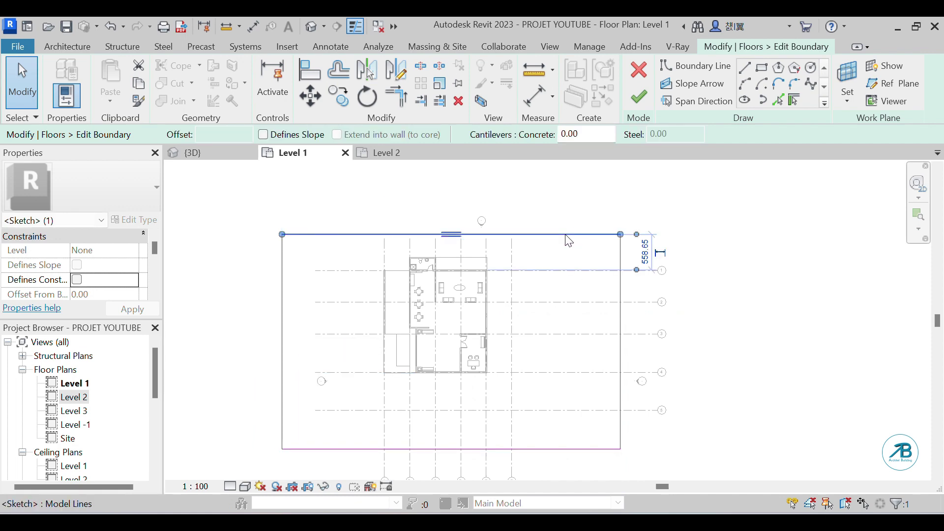
{"action": "left_click", "coordinate": [639, 97]}
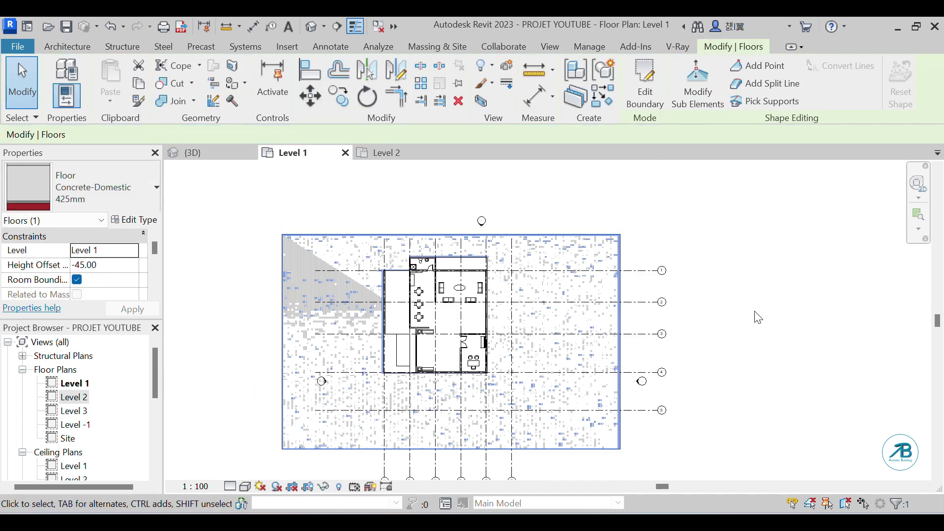
{"action": "left_click", "coordinate": [803, 284]}
{"action": "left_click_drag", "start_coordinate": [735, 201], "coordinate": [656, 448]}
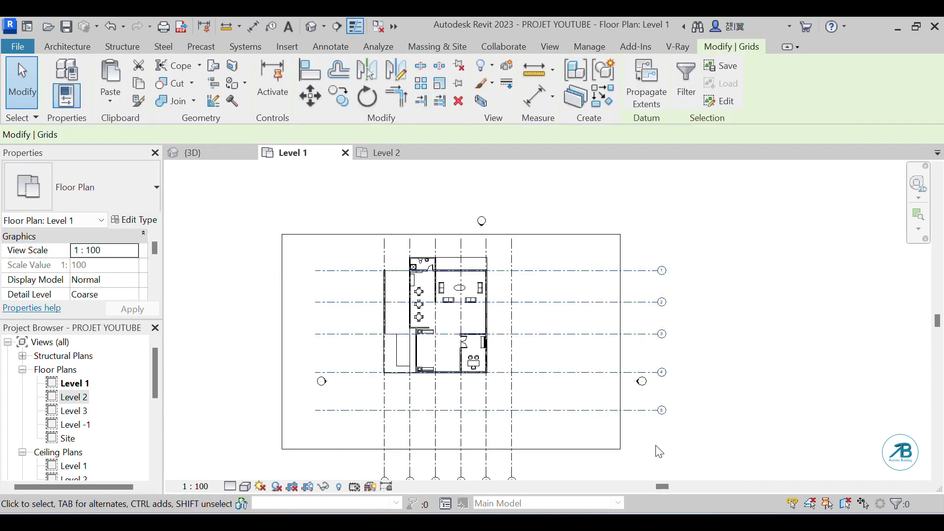
{"action": "scroll", "coordinate": [654, 440], "scroll_direction": "down", "scroll_amount": 2}
{"action": "scroll", "coordinate": [640, 423], "scroll_direction": "up", "scroll_amount": 3}
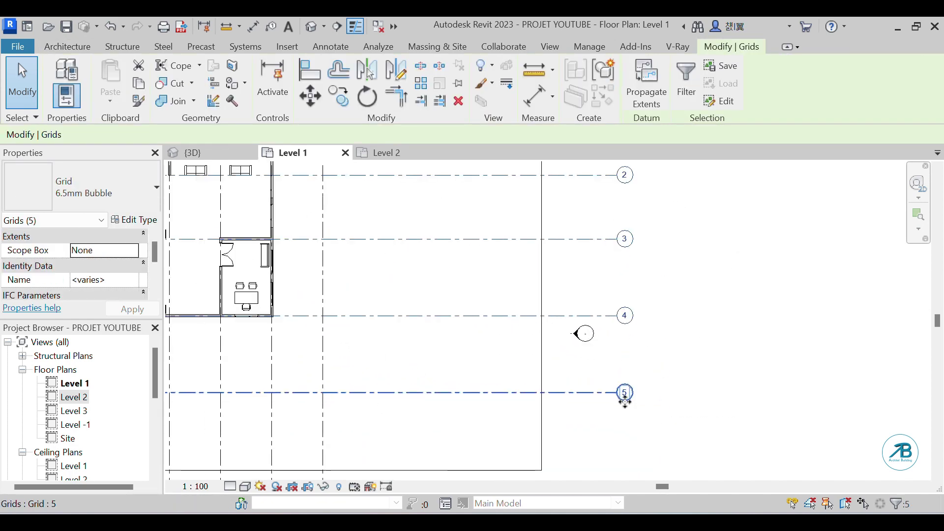
{"action": "key", "text": "Escape"}
Hide the whole grid category in the Level 1 plan, using grid 5 as the selected element.
{"action": "left_click", "coordinate": [602, 396]}
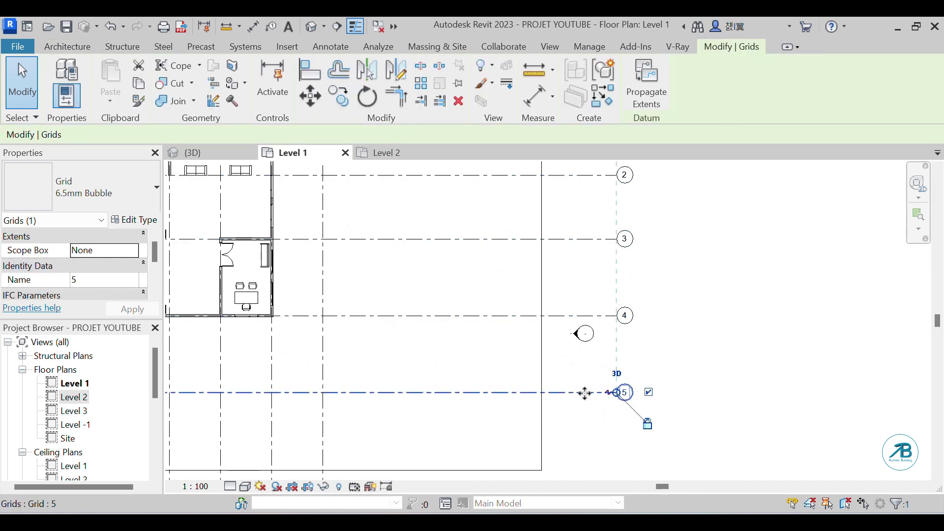
{"action": "right_click", "coordinate": [586, 392]}
{"action": "mouse_move", "coordinate": [647, 221]}
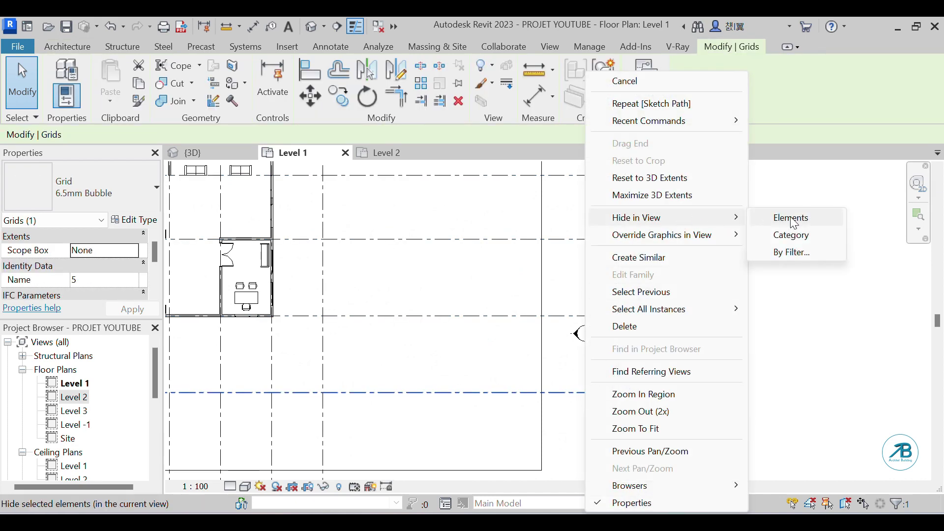
{"action": "left_click", "coordinate": [791, 235]}
{"action": "scroll", "coordinate": [661, 390], "scroll_direction": "down", "scroll_amount": 3}
{"action": "scroll", "coordinate": [662, 390], "scroll_direction": "down", "scroll_amount": 3}
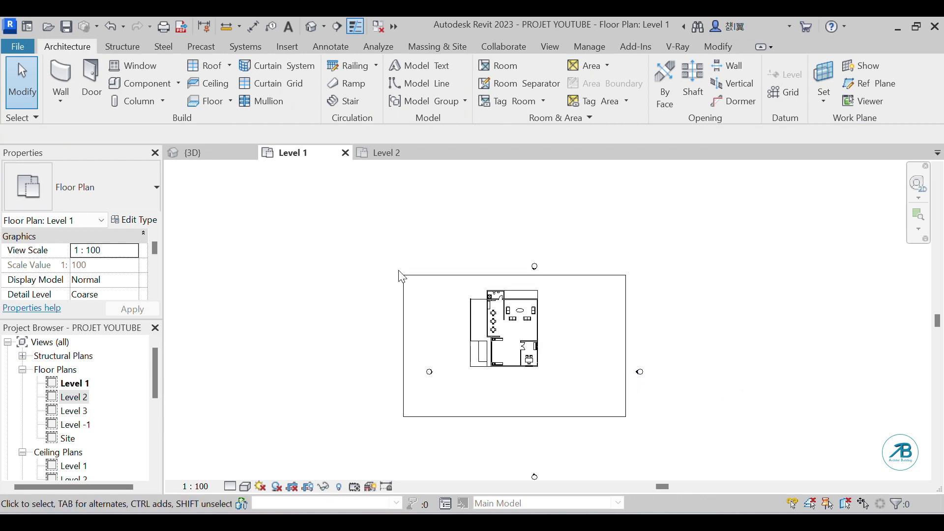
{"action": "scroll", "coordinate": [431, 411], "scroll_direction": "up", "scroll_amount": 2}
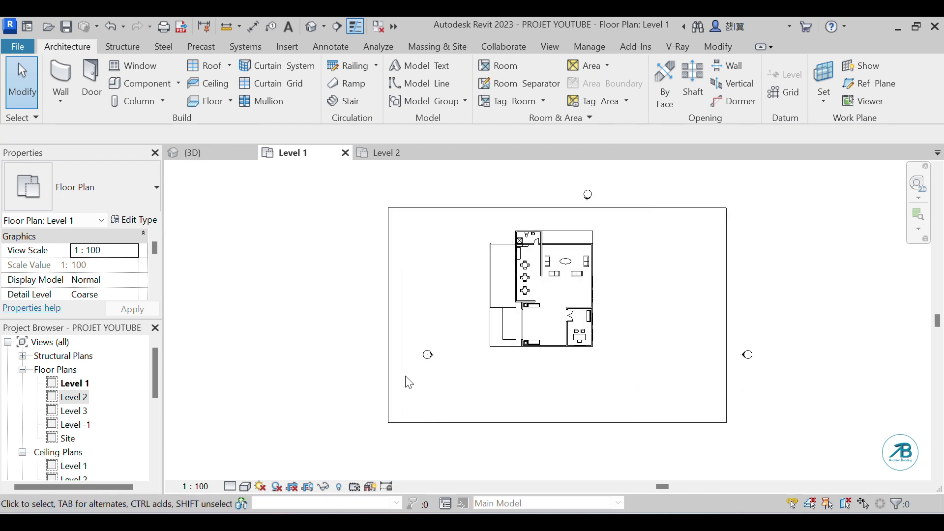